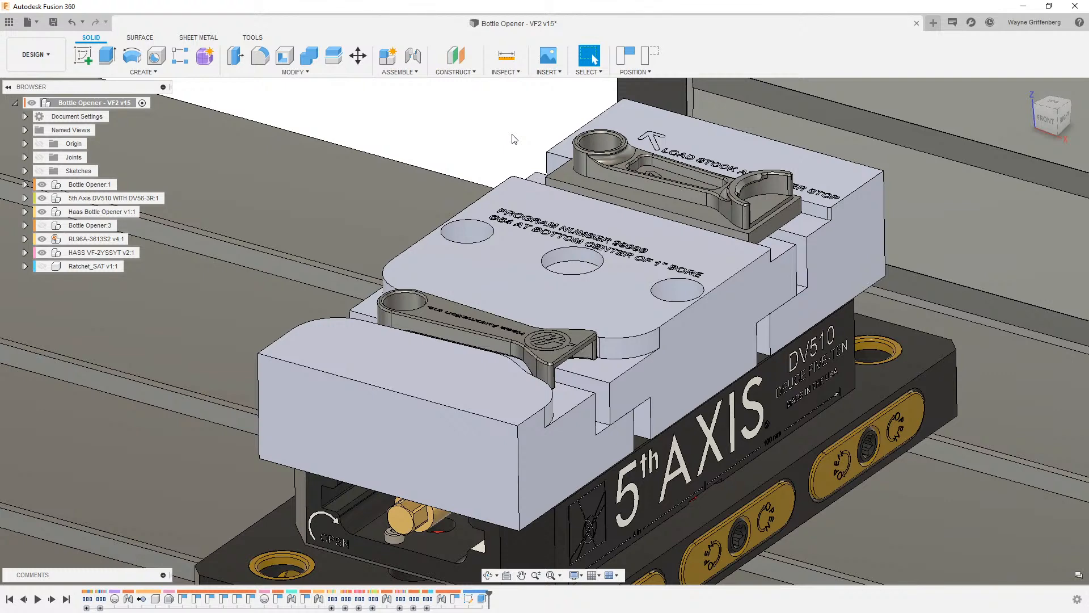
# - Zoom out from the vise fixture to the machine table and switch to the Manufacture workspace
pyautogui.scroll(-3, 515, 139)
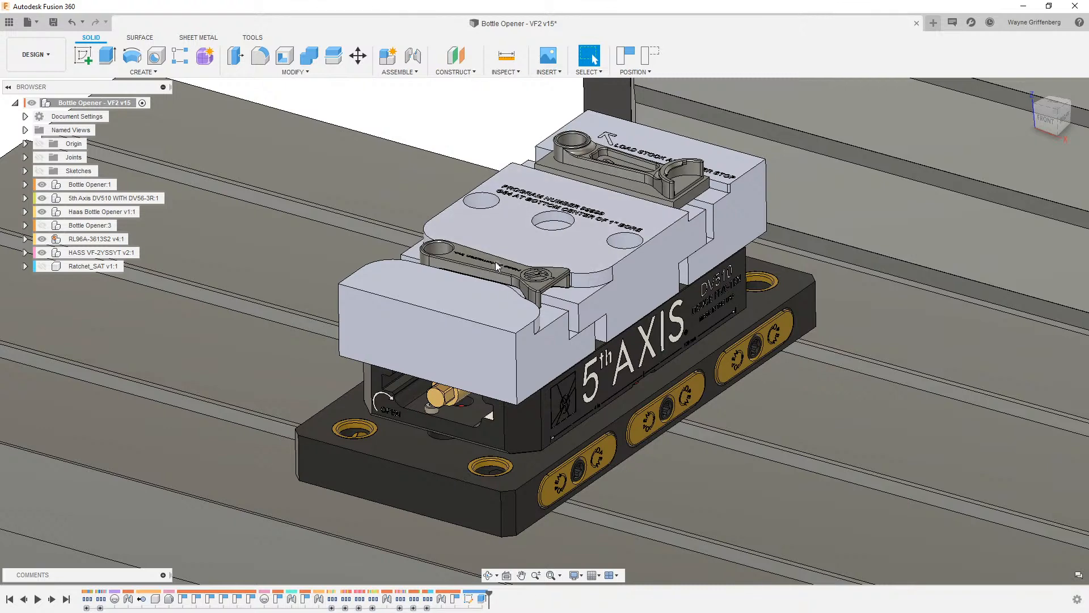
pyautogui.scroll(-4, 528, 295)
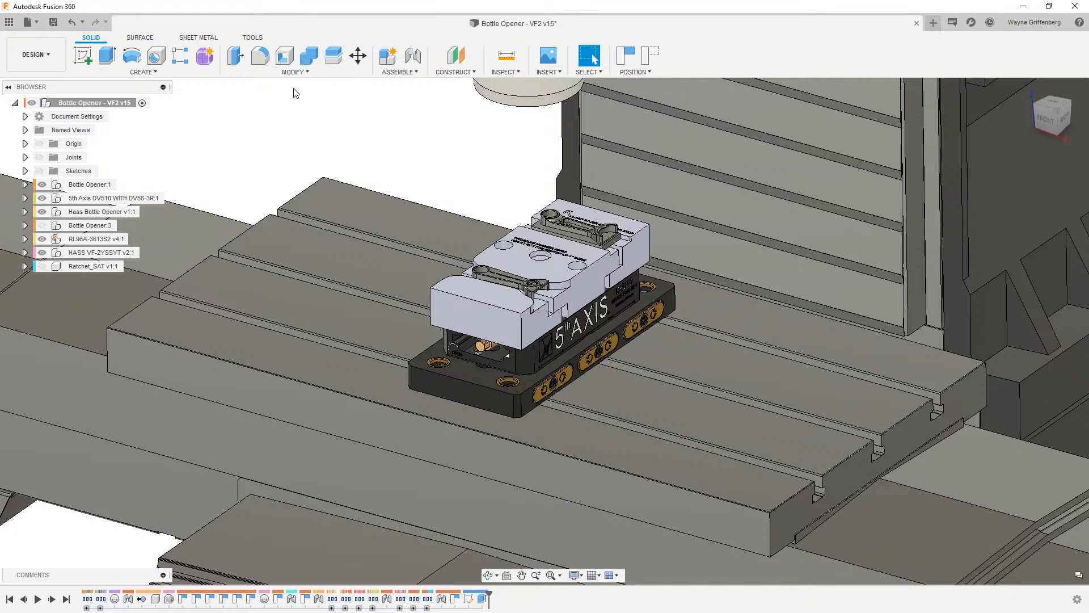
pyautogui.click(34, 54)
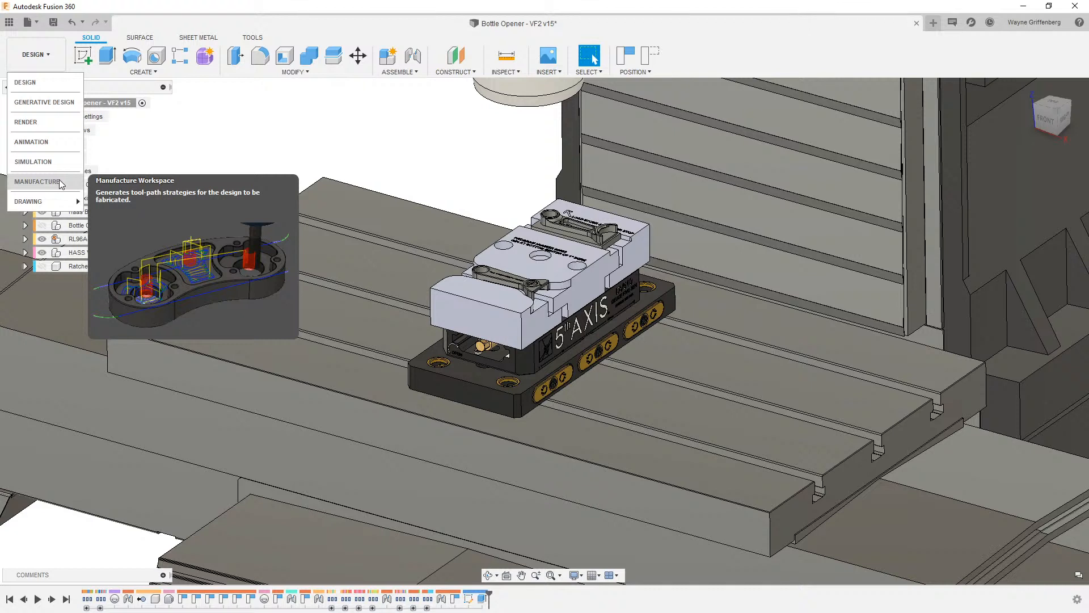
pyautogui.click(259, 103)
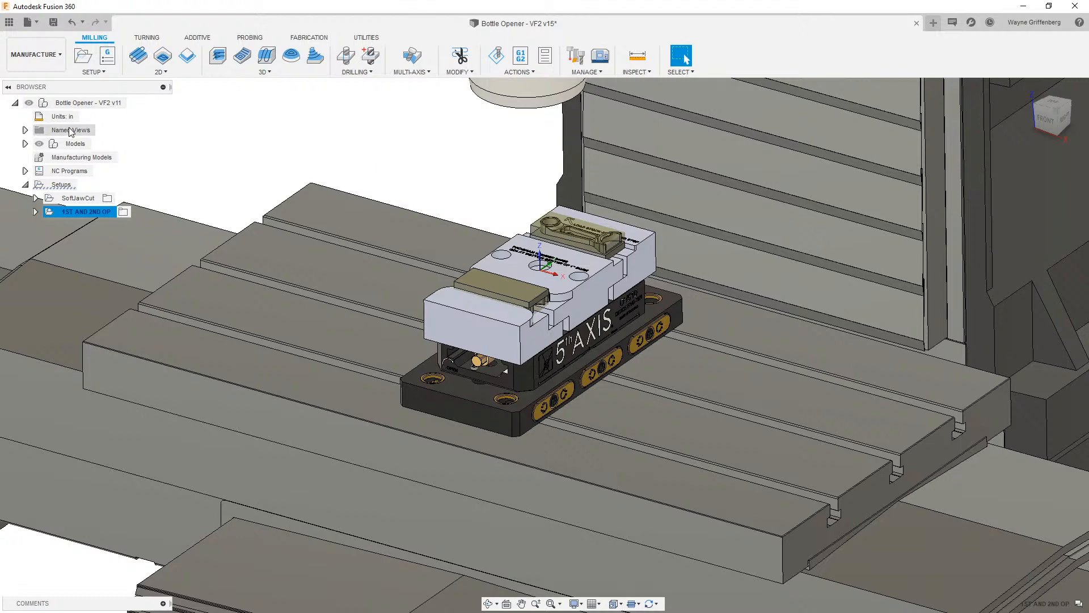
# - Switch to the Animation workspace, play Storyboard4 and scroll through its timeline tracks
pyautogui.click(35, 54)
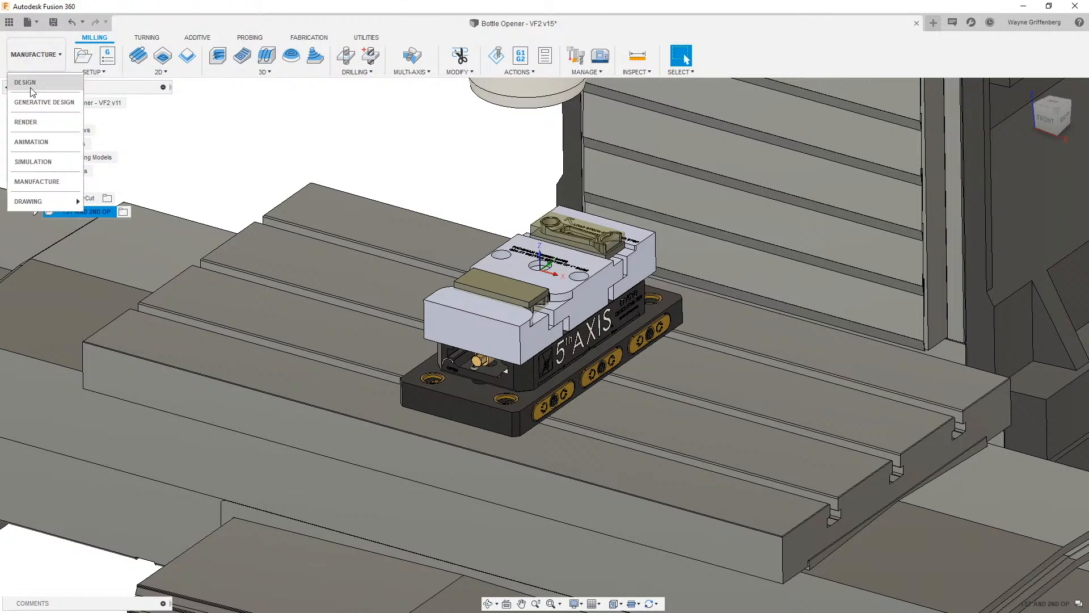
pyautogui.click(31, 142)
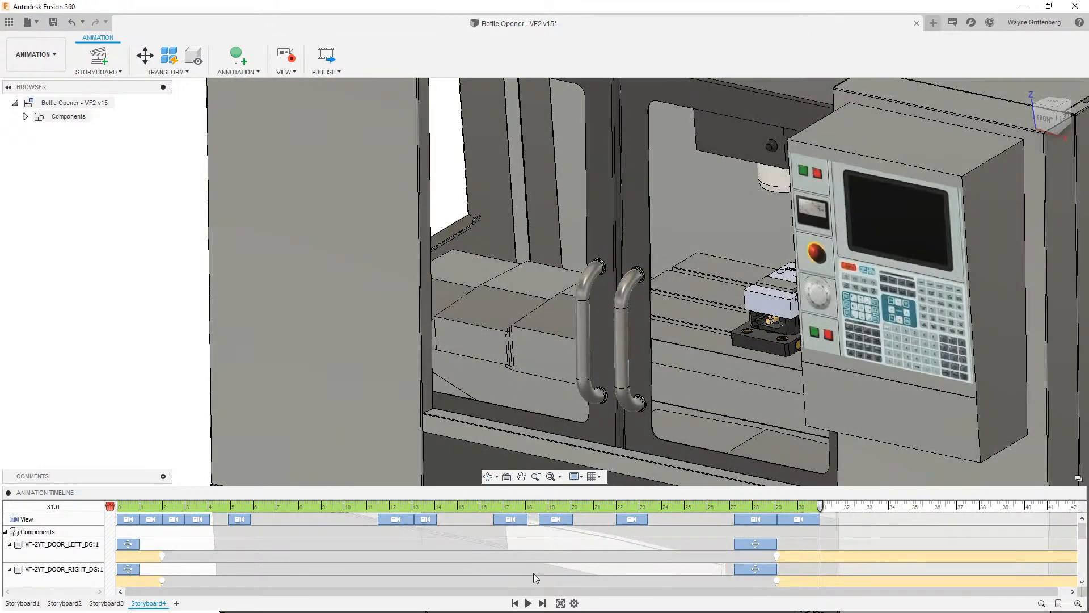
pyautogui.click(528, 603)
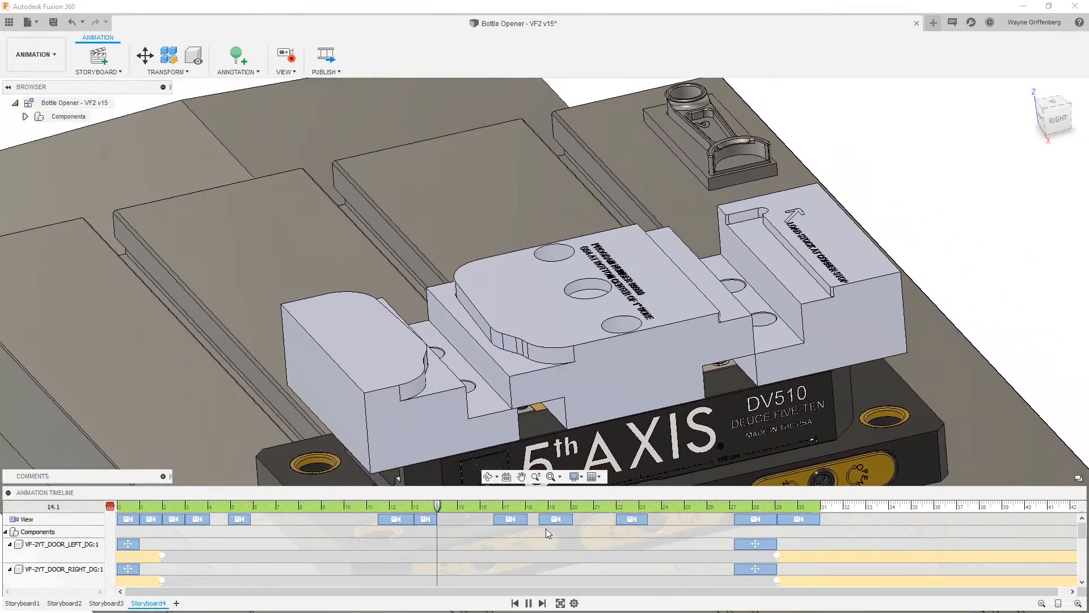
pyautogui.scroll(-5, 652, 536)
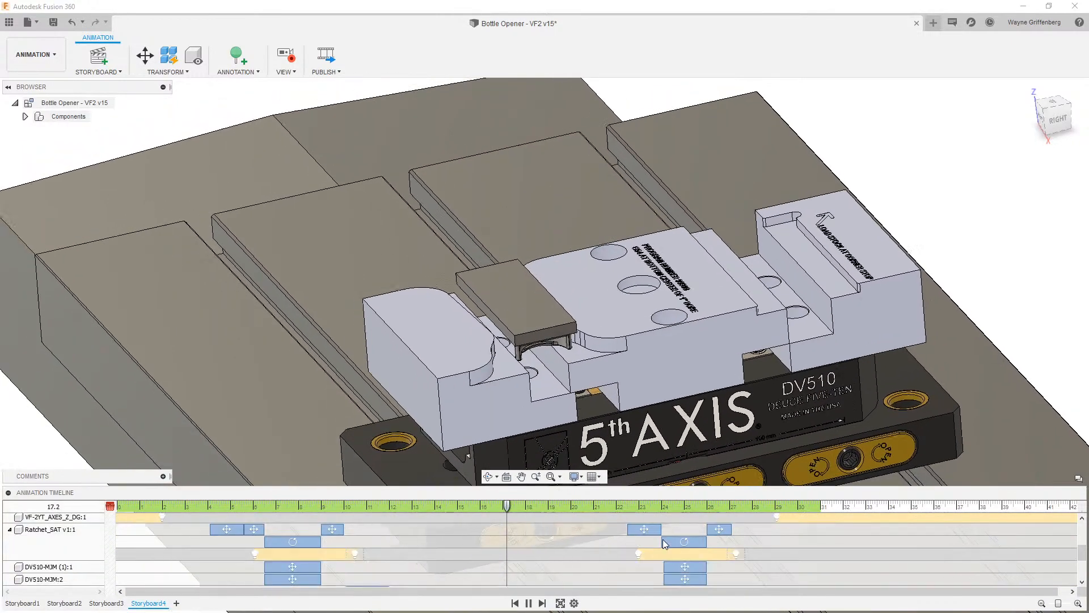
pyautogui.scroll(-3, 726, 565)
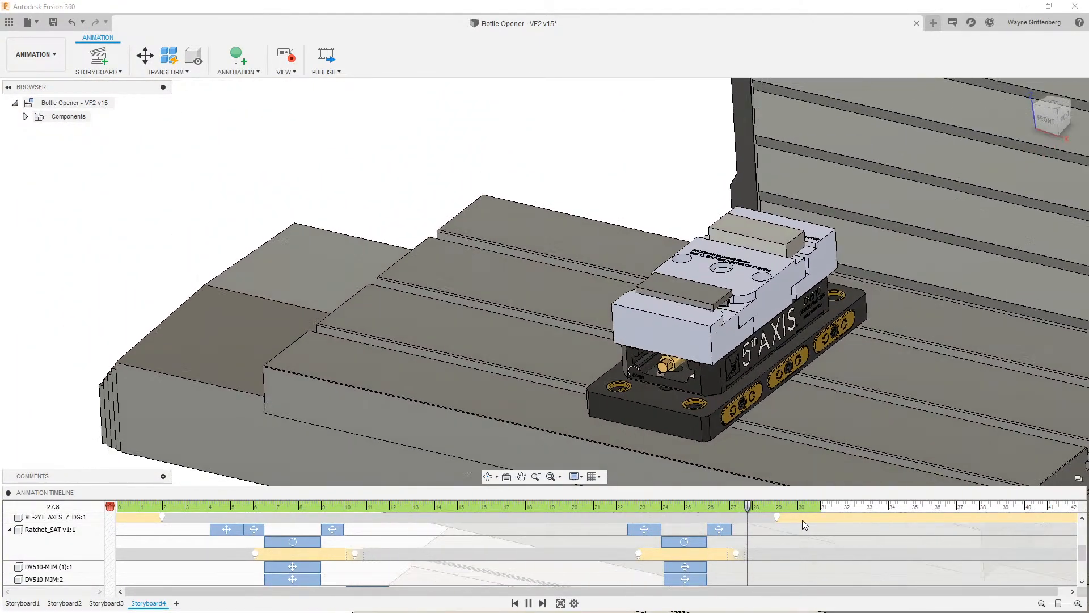
pyautogui.scroll(5, 811, 530)
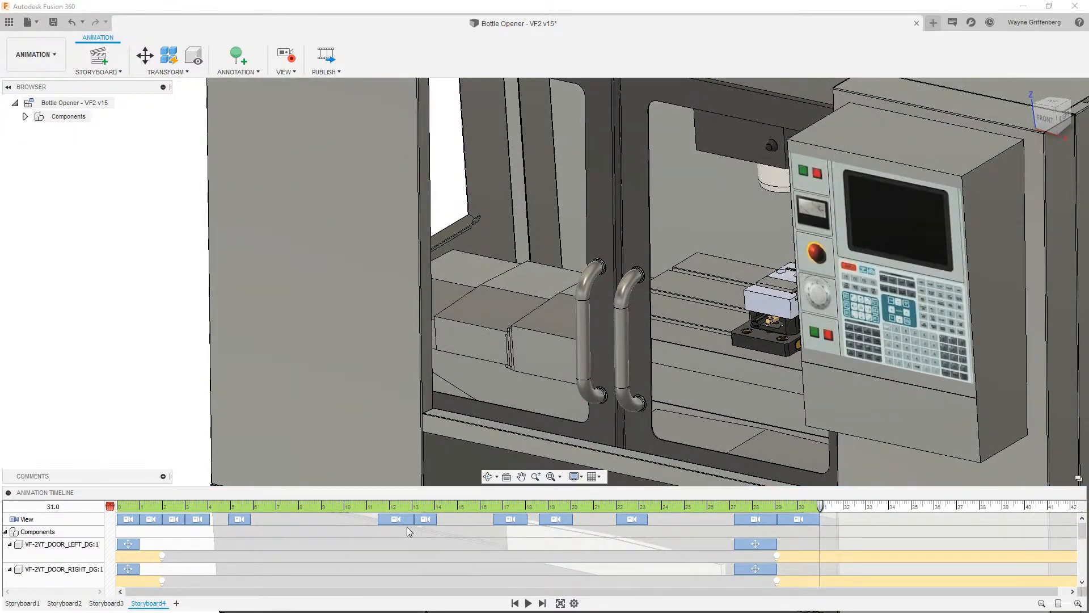
# - Open Storyboard3 and Storyboard2 in turn and scrub the timeline to review their animations
pyautogui.click(45, 531)
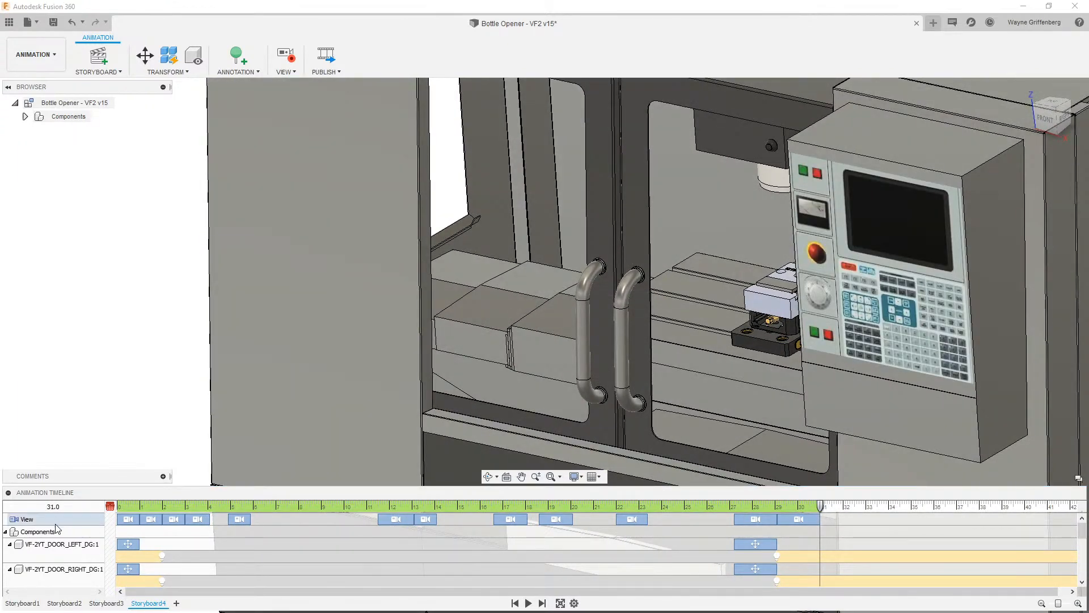
pyautogui.click(129, 600)
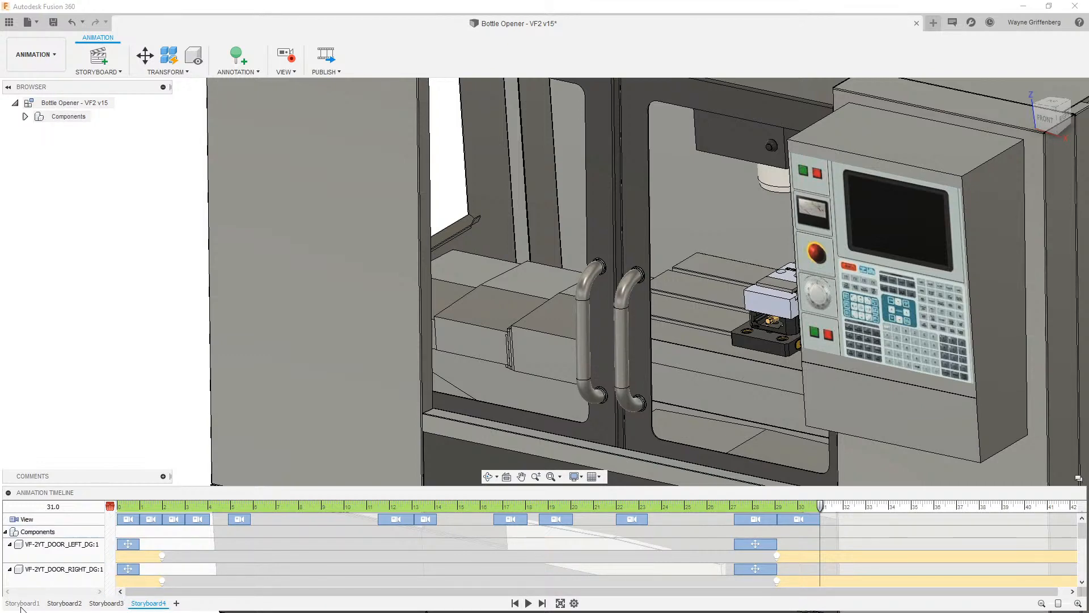
pyautogui.click(107, 604)
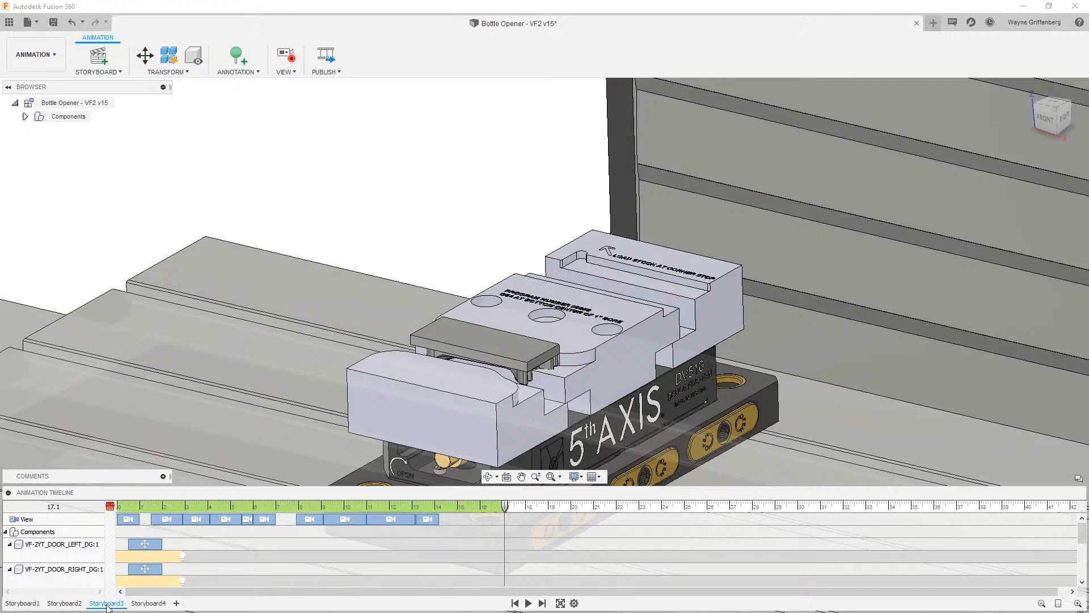
pyautogui.click(57, 604)
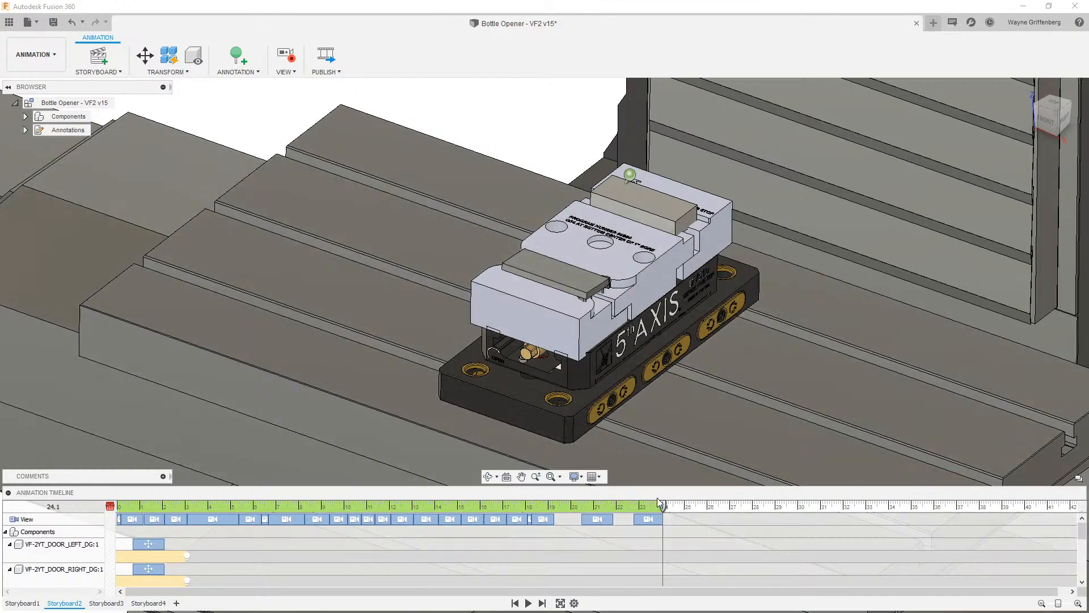
pyautogui.moveTo(665, 514)
pyautogui.mouseDown()
pyautogui.moveTo(443, 514)
pyautogui.moveTo(664, 506)
pyautogui.mouseUp()
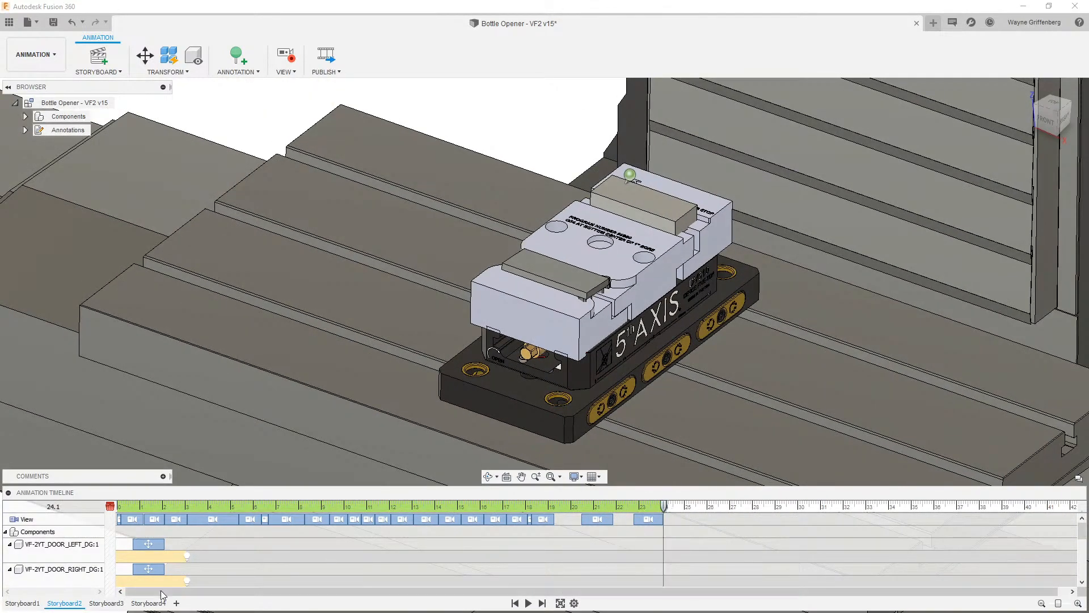
pyautogui.click(107, 603)
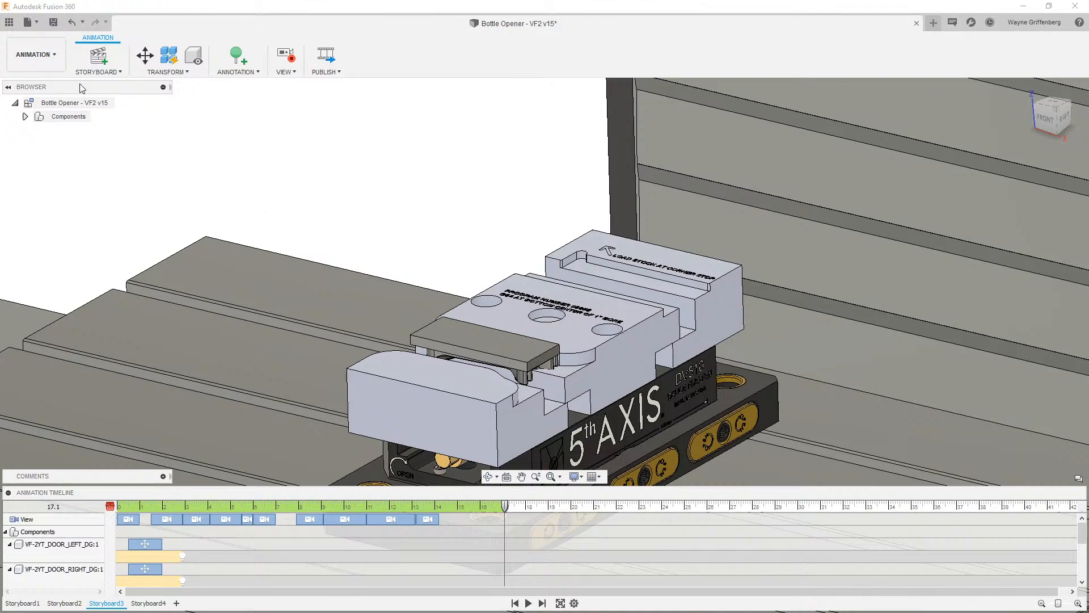
# - Return to the Design workspace, zoom around the machine and select the HASS VF-2YSSYT component
pyautogui.click(36, 54)
pyautogui.click(34, 86)
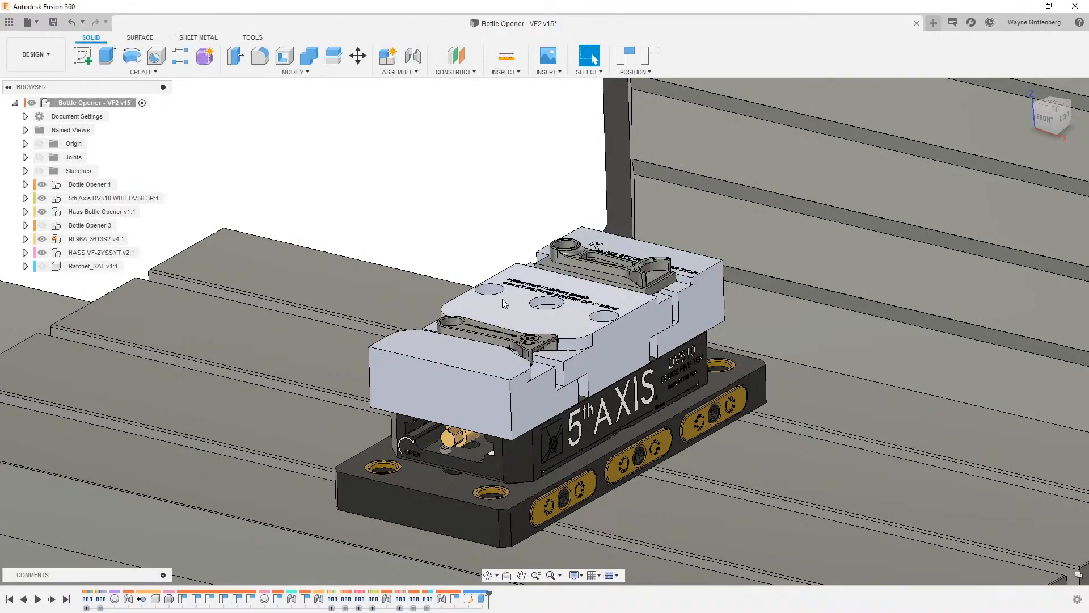
pyautogui.scroll(-10, 502, 299)
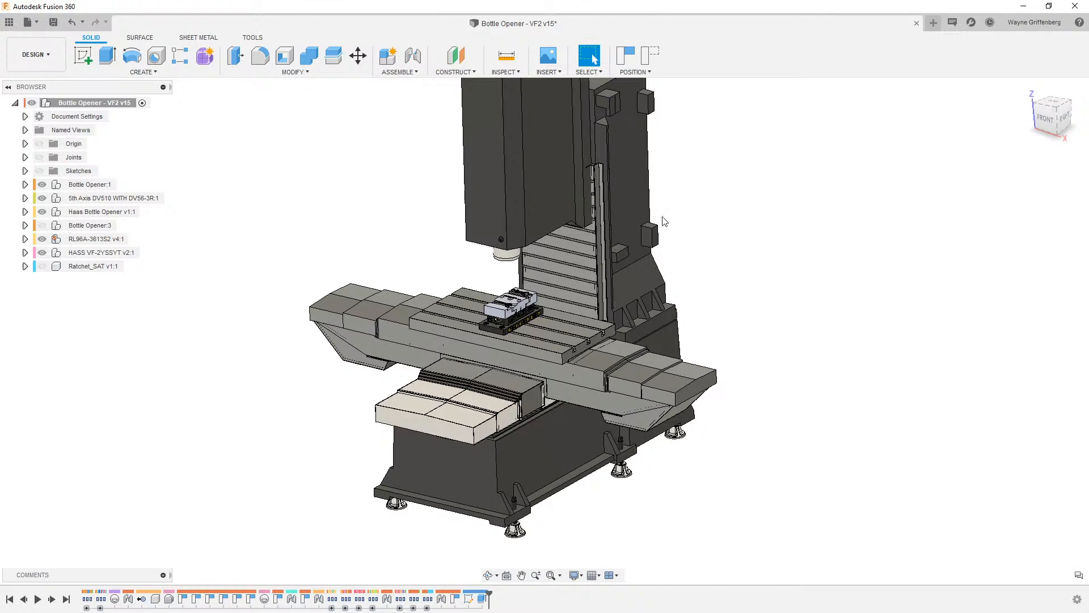
pyautogui.scroll(10, 476, 237)
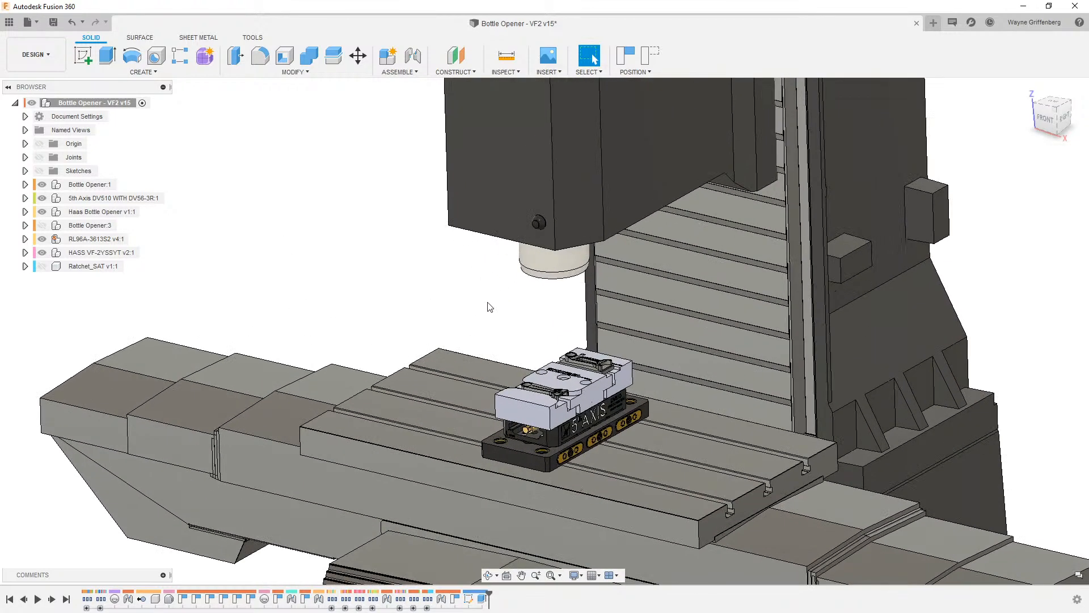
pyautogui.click(43, 253)
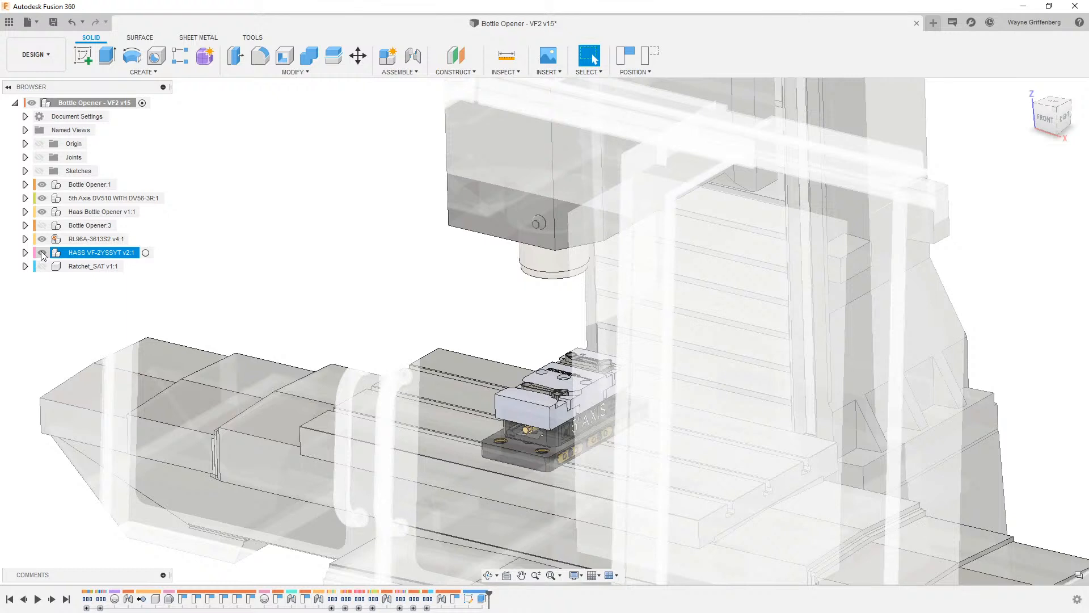
pyautogui.click(433, 317)
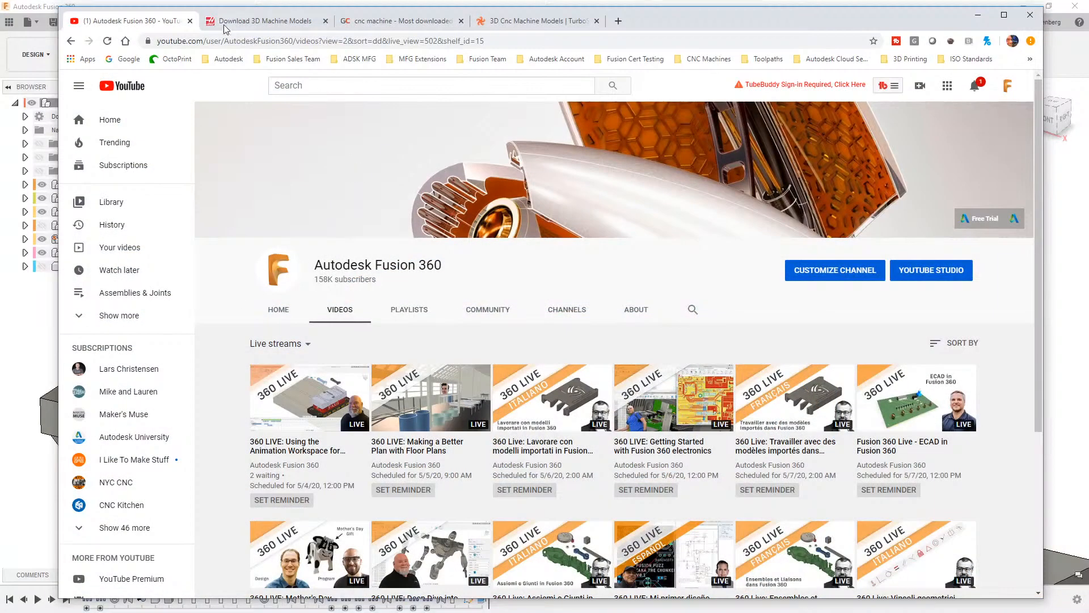
# - Switch to the web browser and review the Fusion 360 YouTube channel and the Haas 3D machine models page
pyautogui.scroll(-1, 590, 431)
pyautogui.scroll(1, 591, 470)
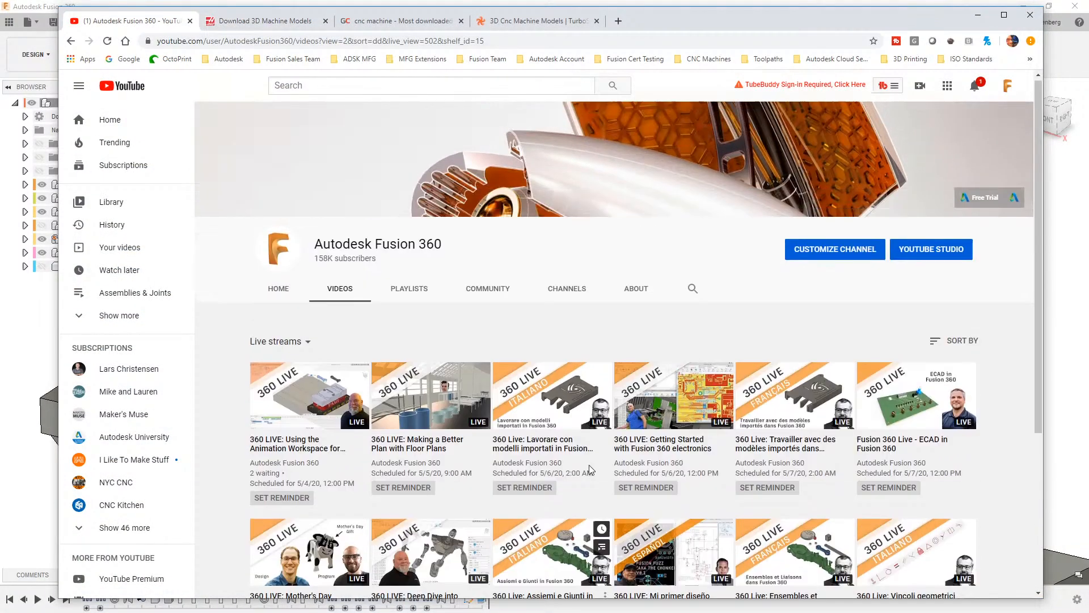
pyautogui.click(248, 22)
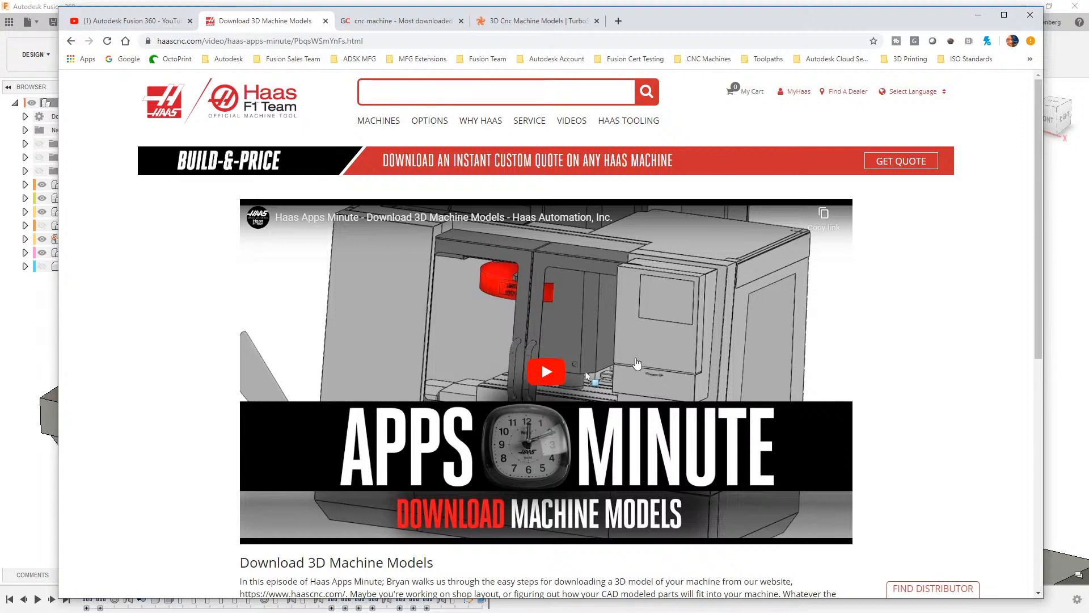
pyautogui.scroll(-3, 624, 374)
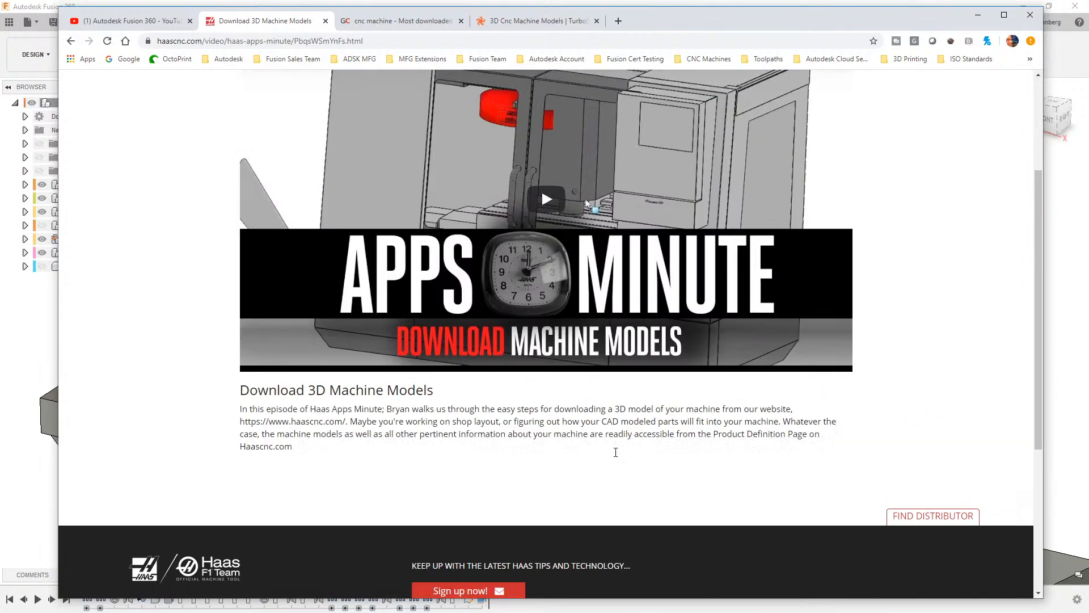
pyautogui.scroll(3, 616, 453)
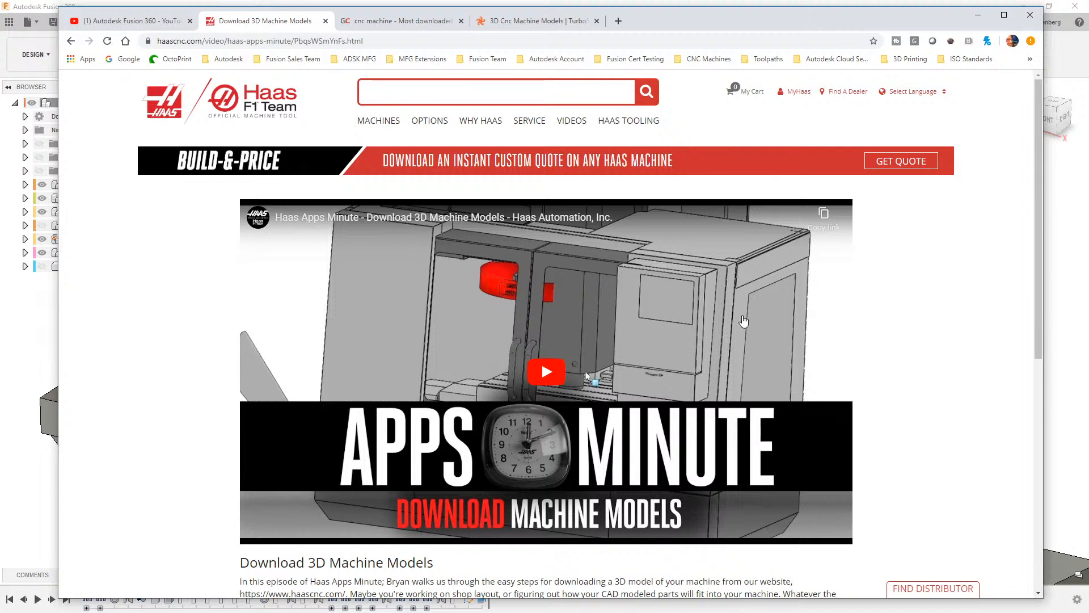
# - Browse the GrabCAD library results for cnc machine models
pyautogui.click(381, 23)
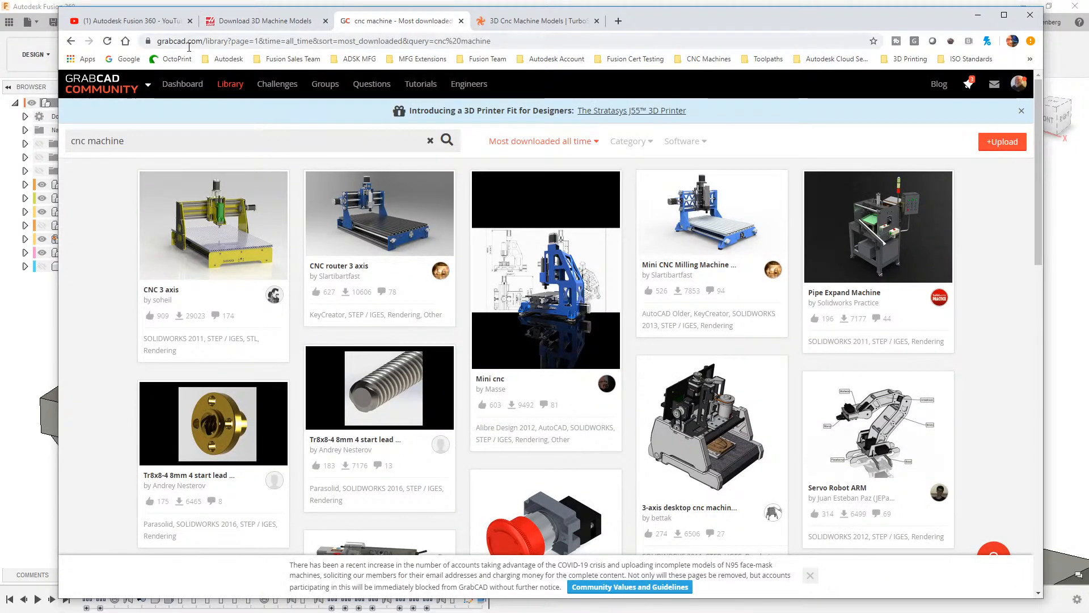
pyautogui.moveTo(72, 91)
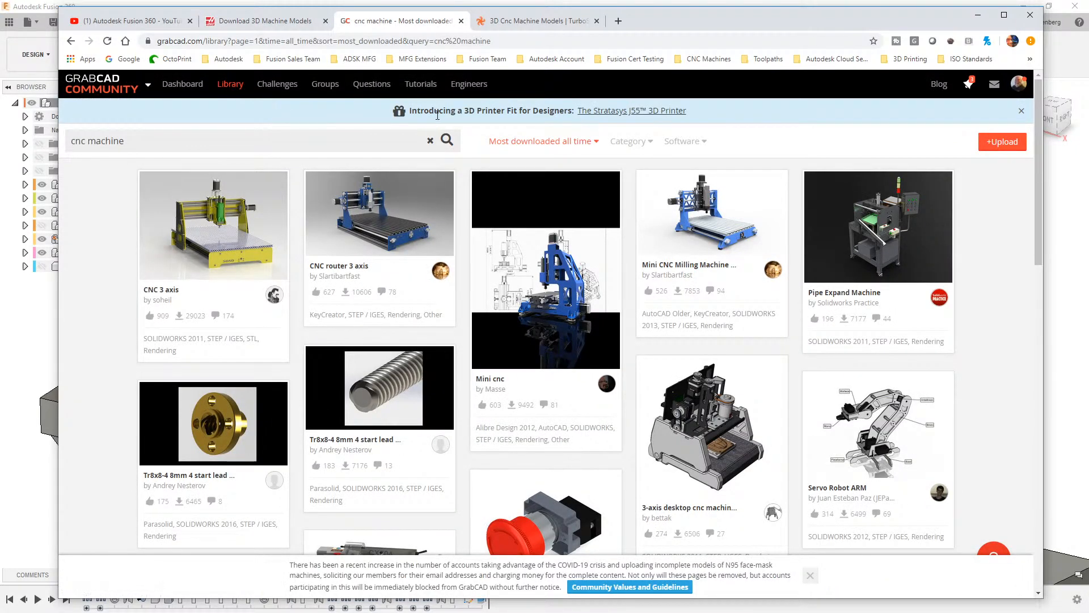
pyautogui.scroll(-10, 492, 289)
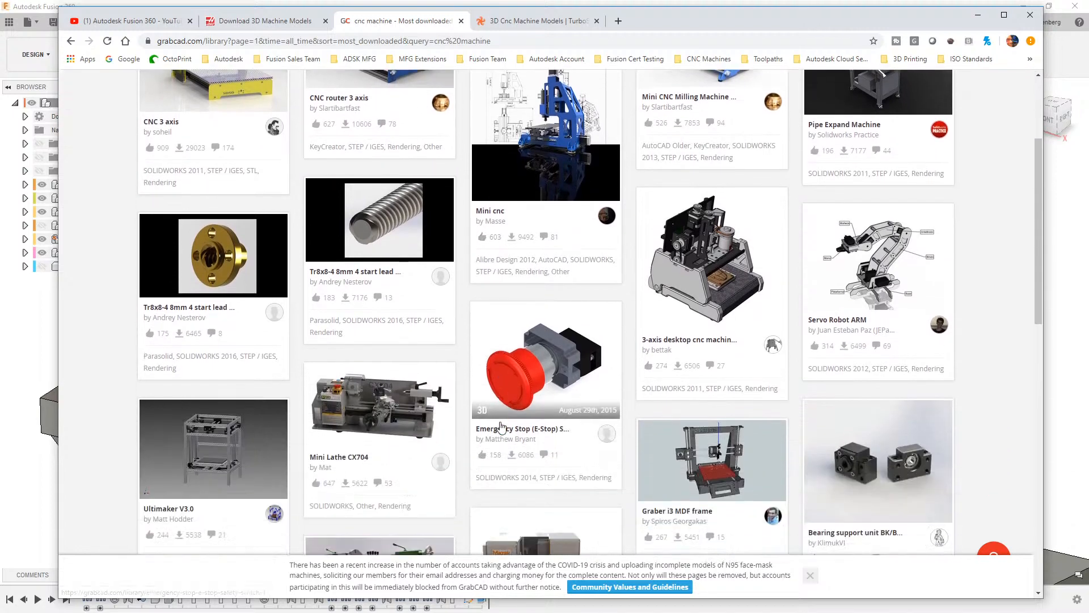
pyautogui.scroll(-4, 499, 427)
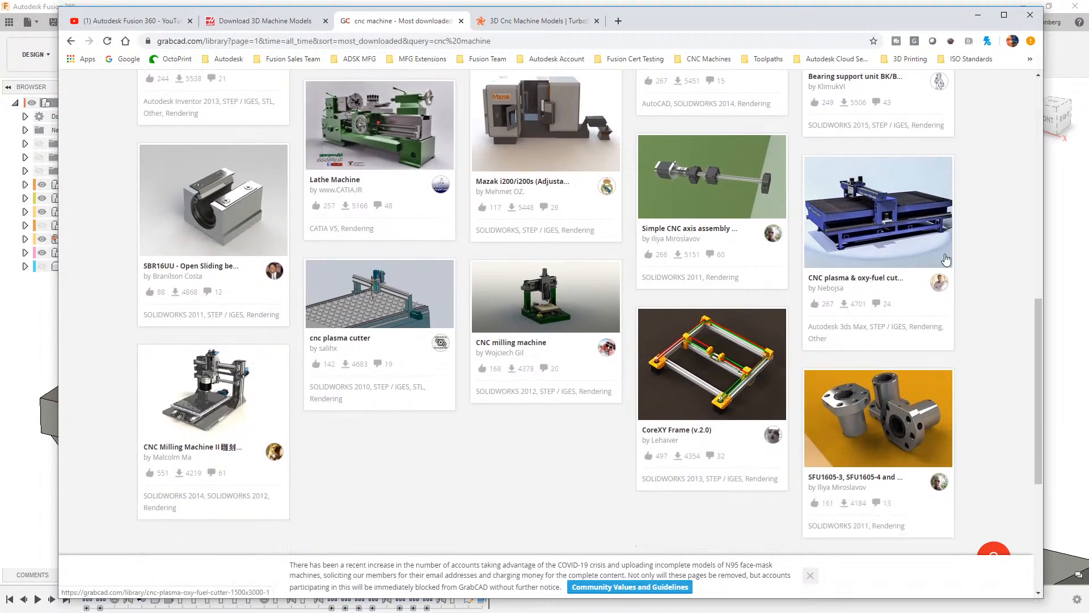
pyautogui.scroll(10, 599, 457)
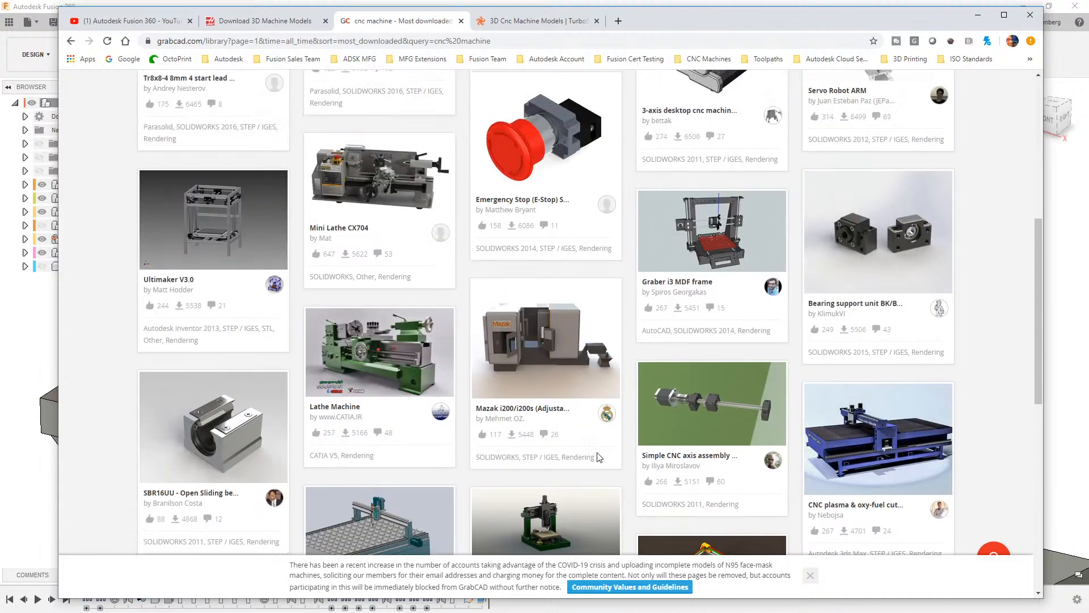
pyautogui.scroll(4, 599, 458)
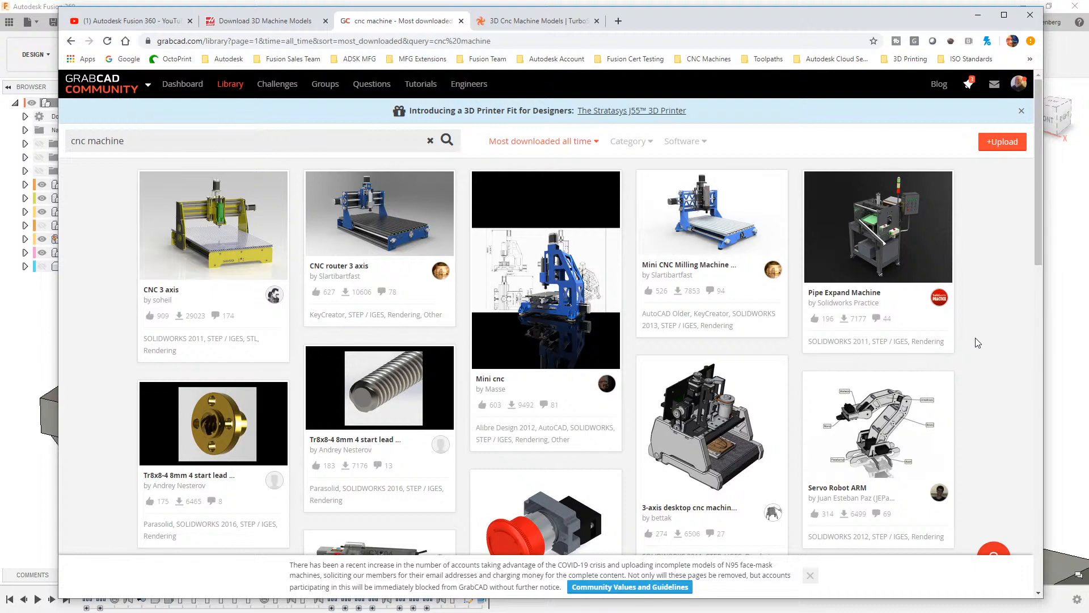
# - Browse the TurboSquid 3D Cnc Machine Models results, then minimize the browser
pyautogui.click(523, 27)
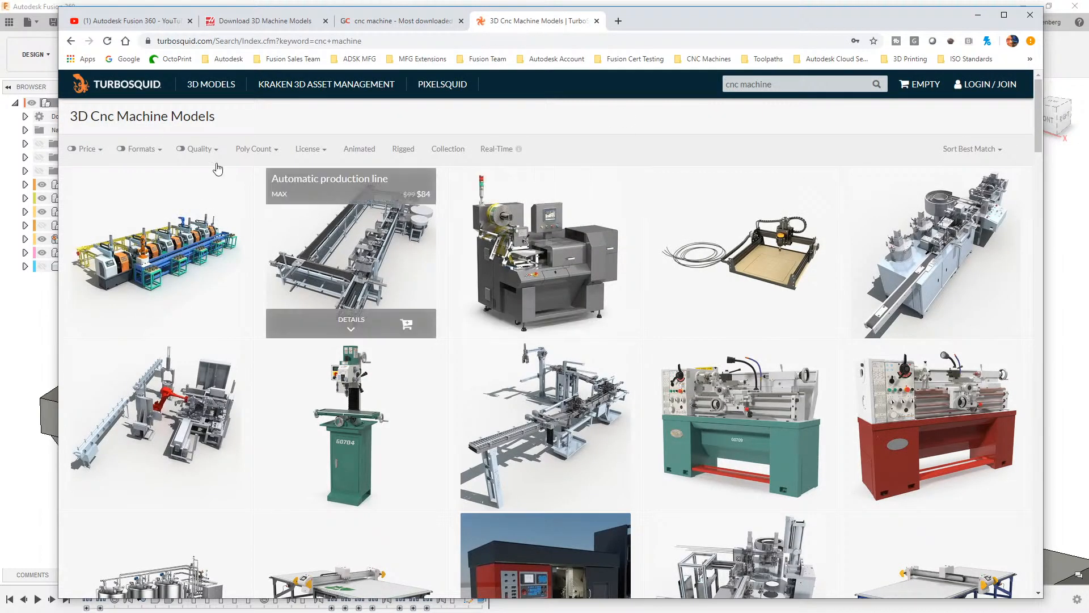
pyautogui.scroll(-8, 521, 466)
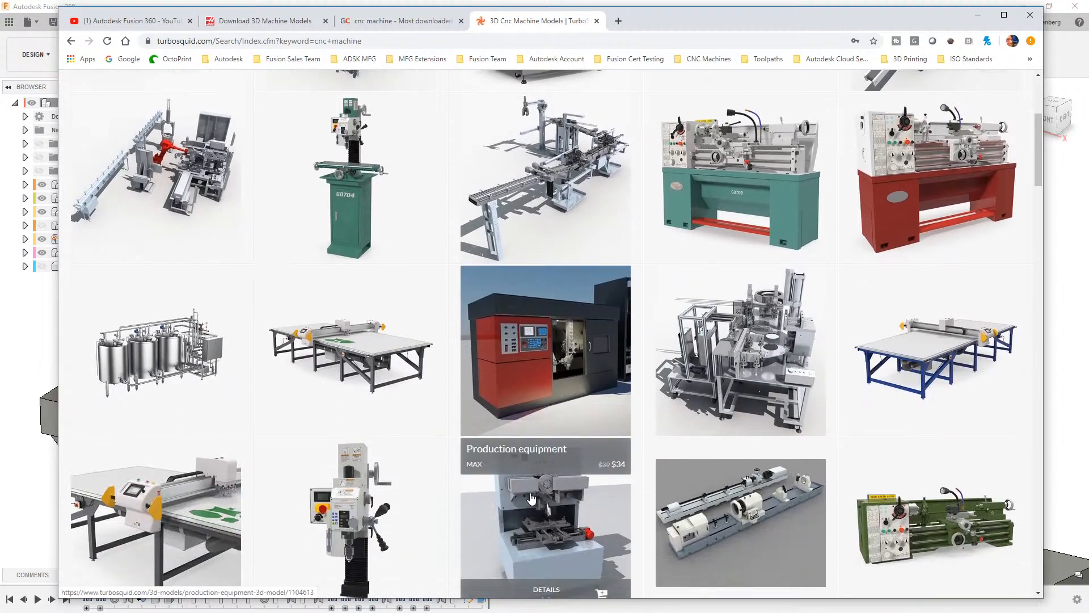
pyautogui.scroll(8, 551, 500)
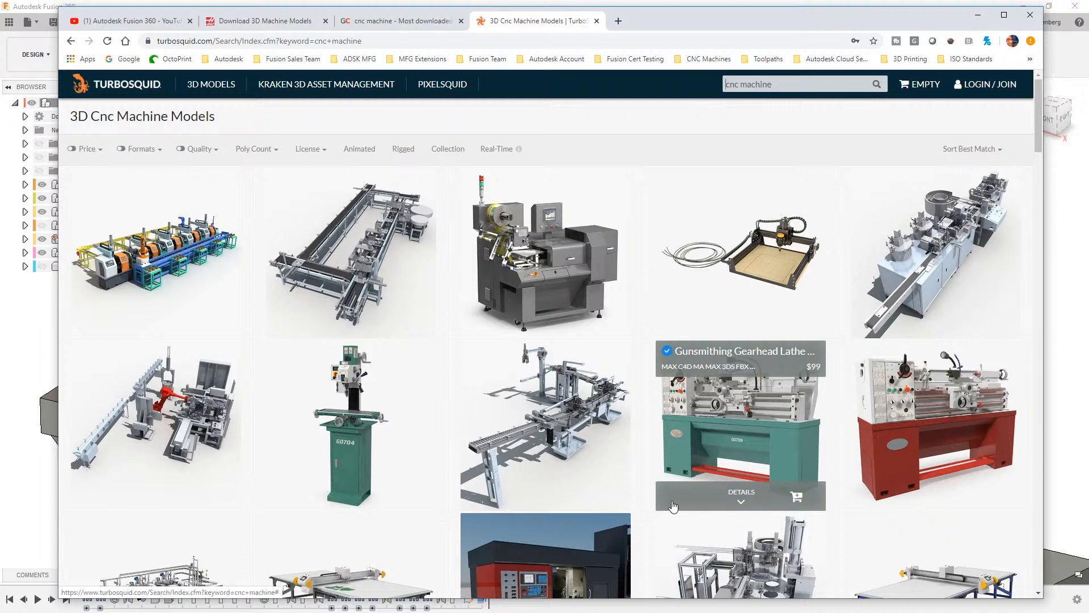
pyautogui.scroll(-5, 503, 508)
pyautogui.scroll(-8, 503, 507)
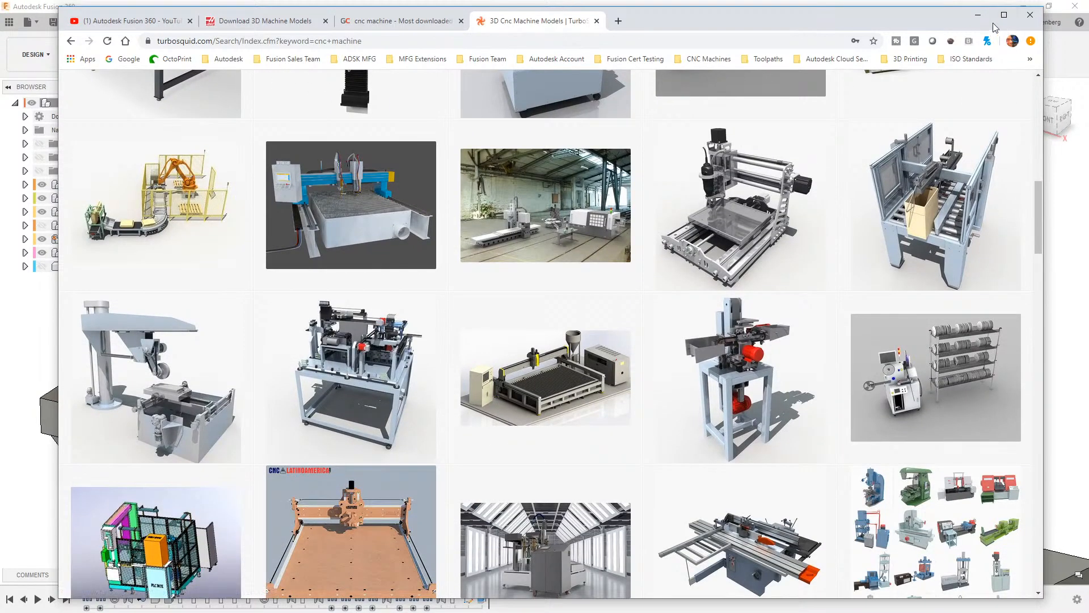
pyautogui.click(979, 16)
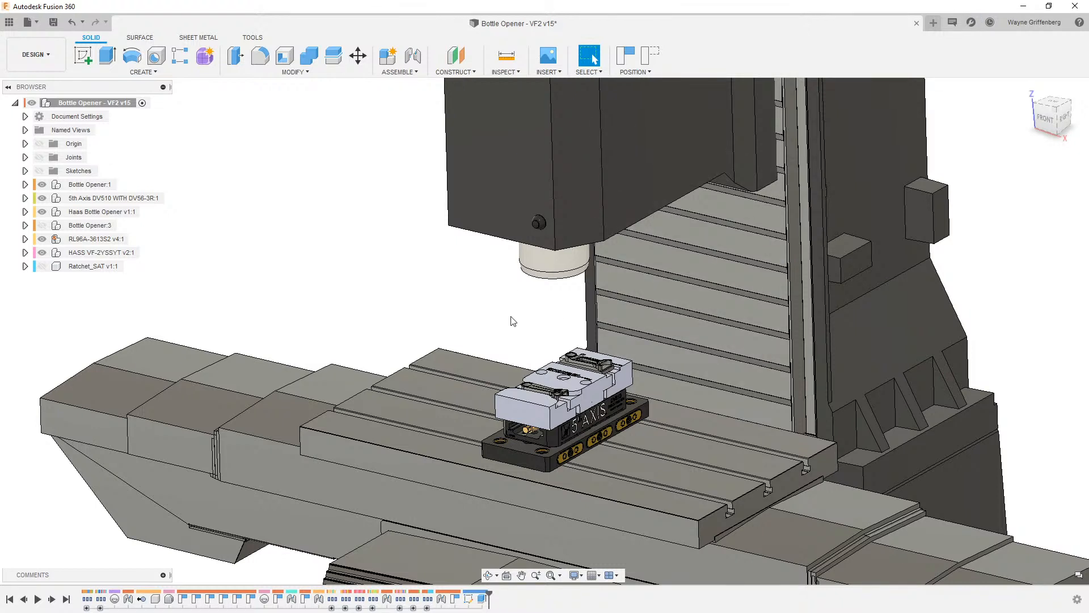
# - Switch from the Design workspace to the Animation workspace
pyautogui.scroll(10, 454, 315)
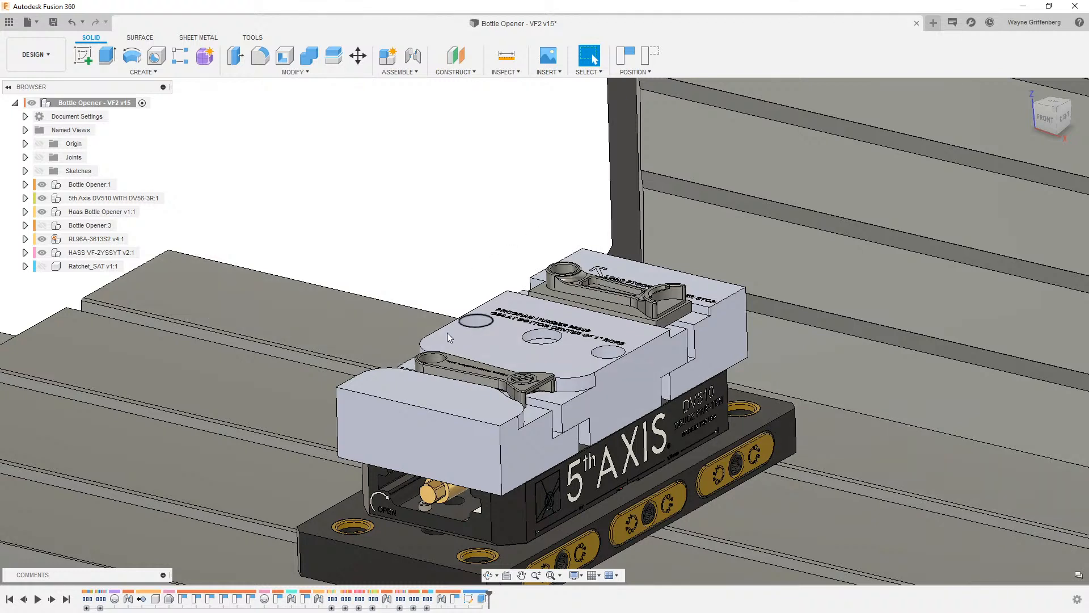
pyautogui.scroll(-2, 553, 232)
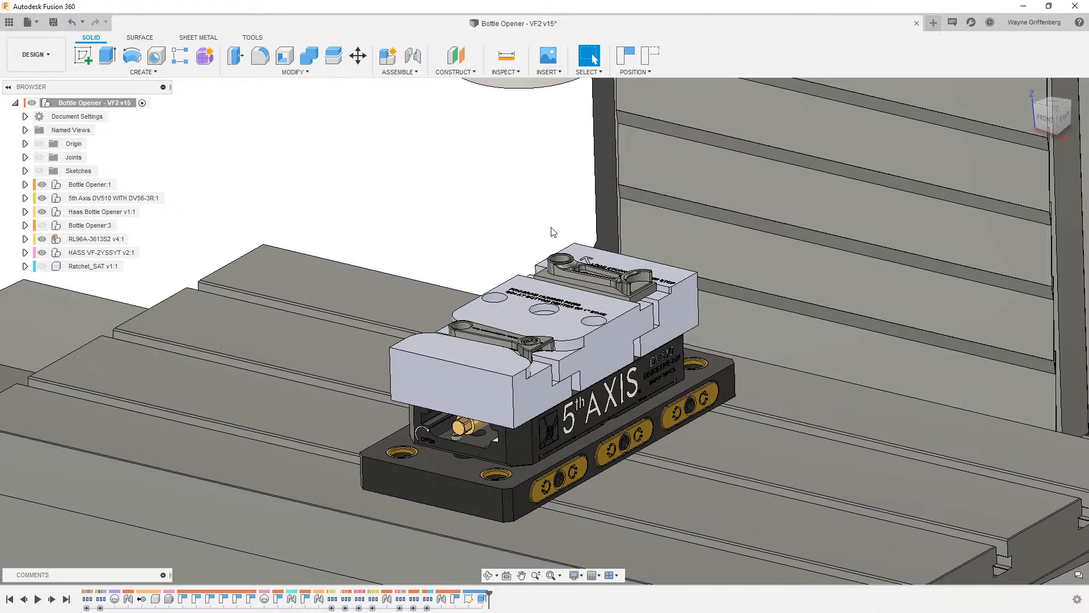
pyautogui.scroll(-1, 569, 239)
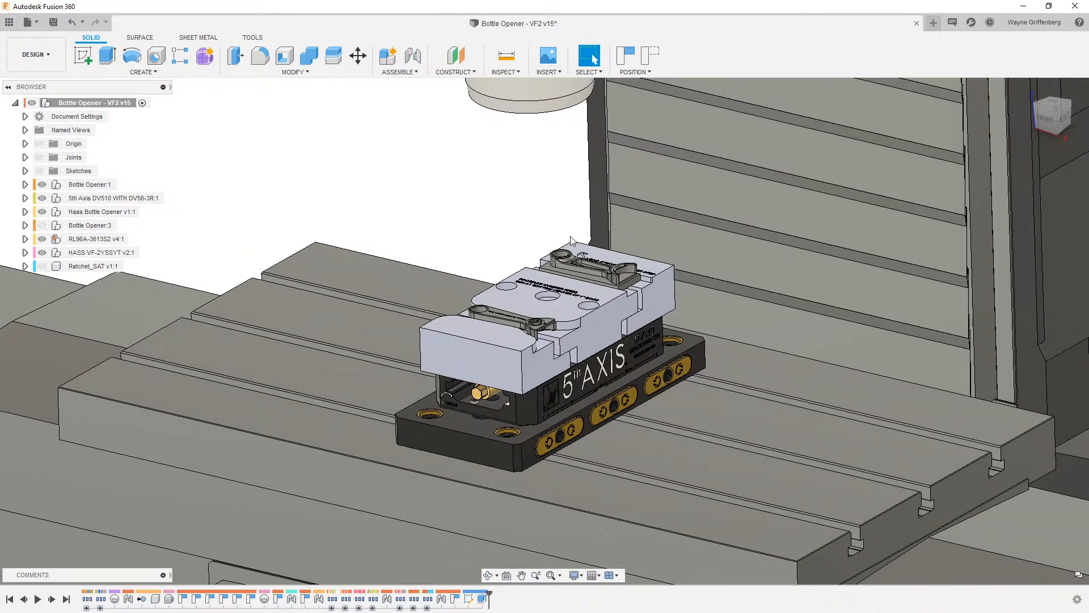
pyautogui.scroll(-1, 571, 240)
pyautogui.scroll(-1, 572, 335)
pyautogui.scroll(-1, 572, 335)
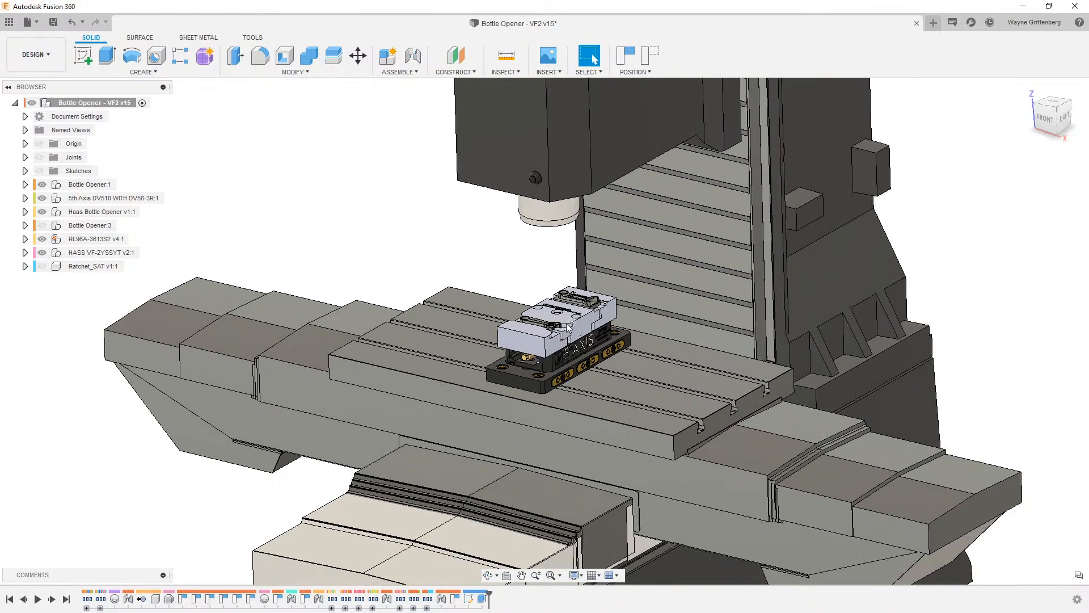
pyautogui.click(56, 53)
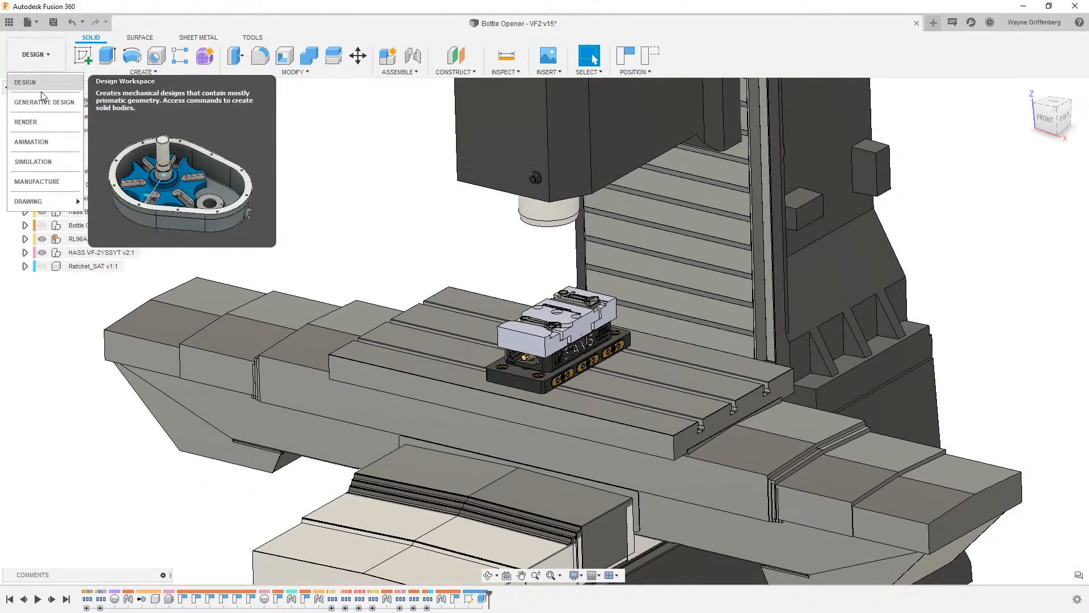
pyautogui.click(31, 142)
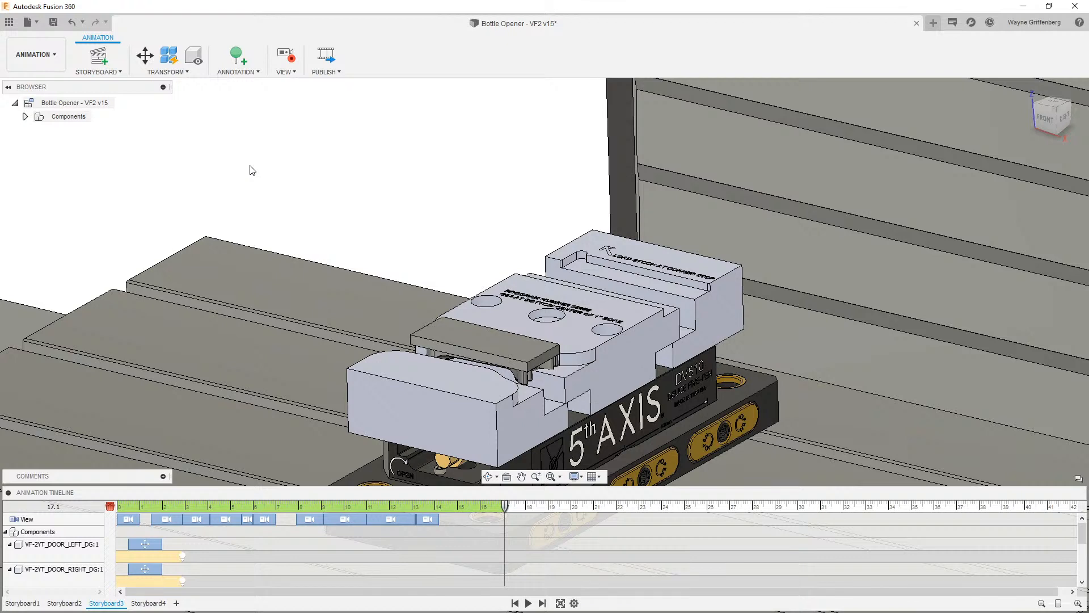
# - Add a new storyboard of type Clean
pyautogui.click(177, 603)
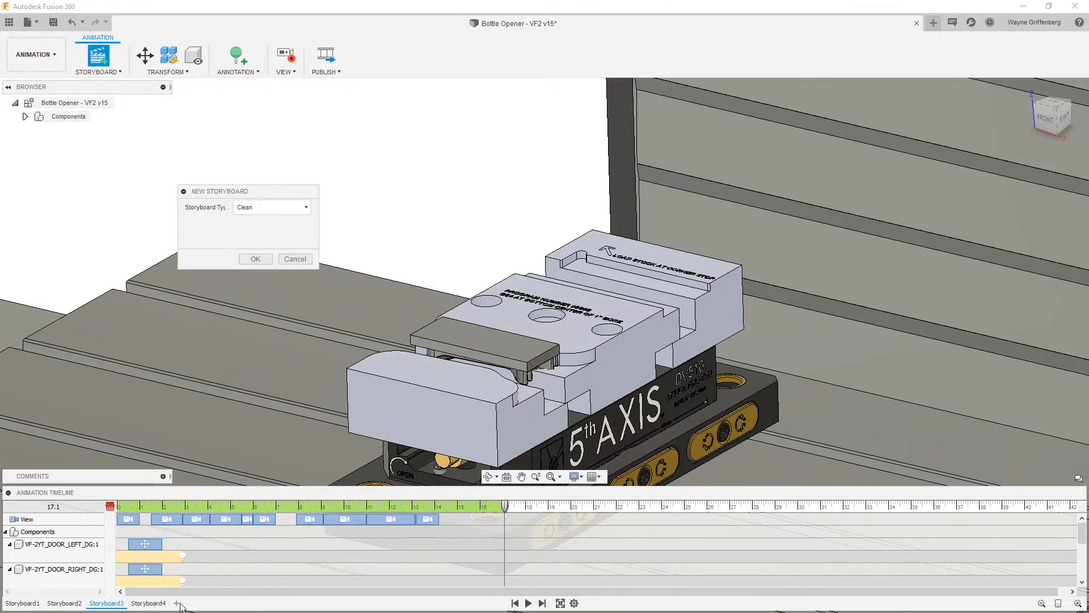
pyautogui.click(270, 207)
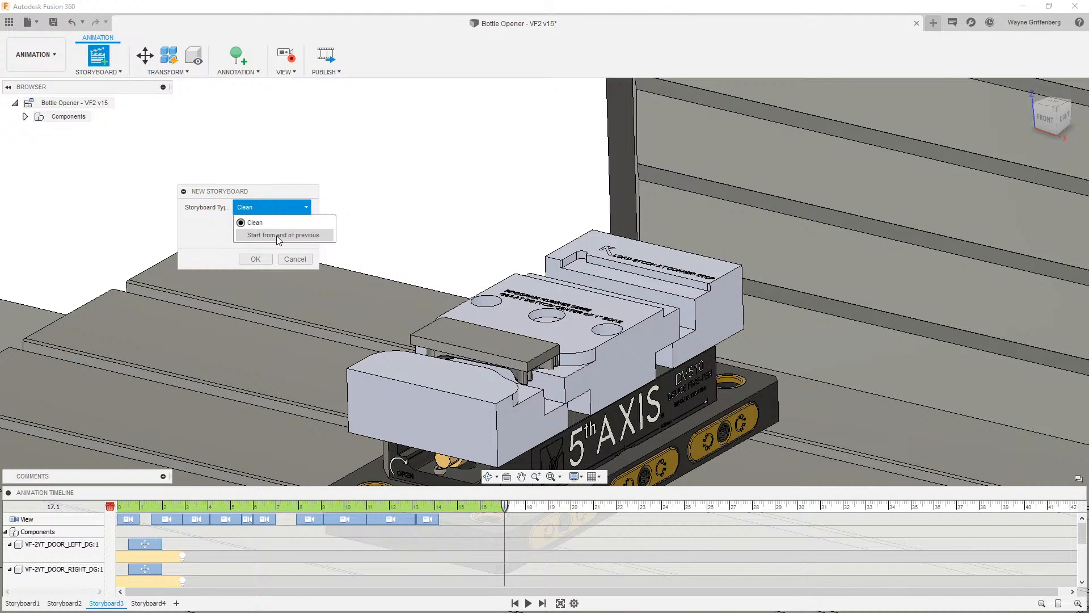
pyautogui.click(251, 228)
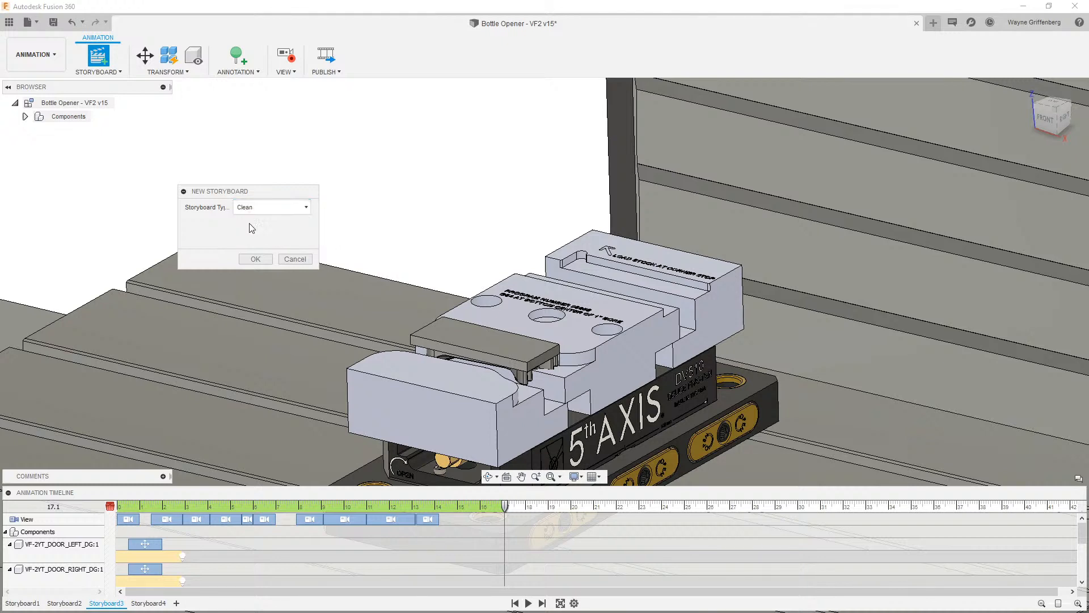
pyautogui.click(254, 258)
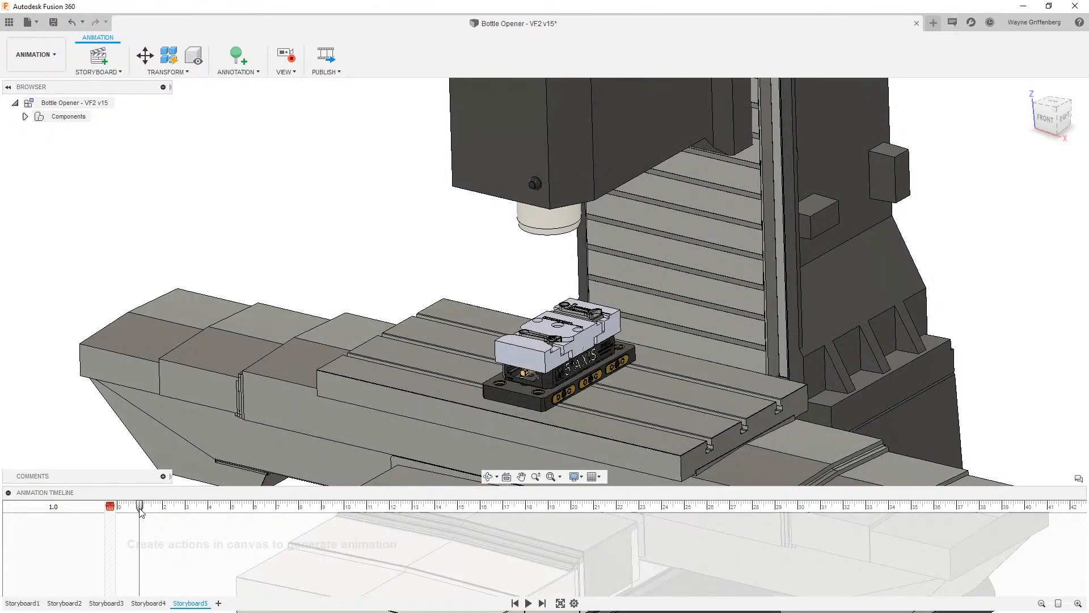
# - Reset the playhead to 0 and expand the HASS VF-2YSSYT component in the browser
pyautogui.moveTo(141, 509); pyautogui.dragTo(108, 509)
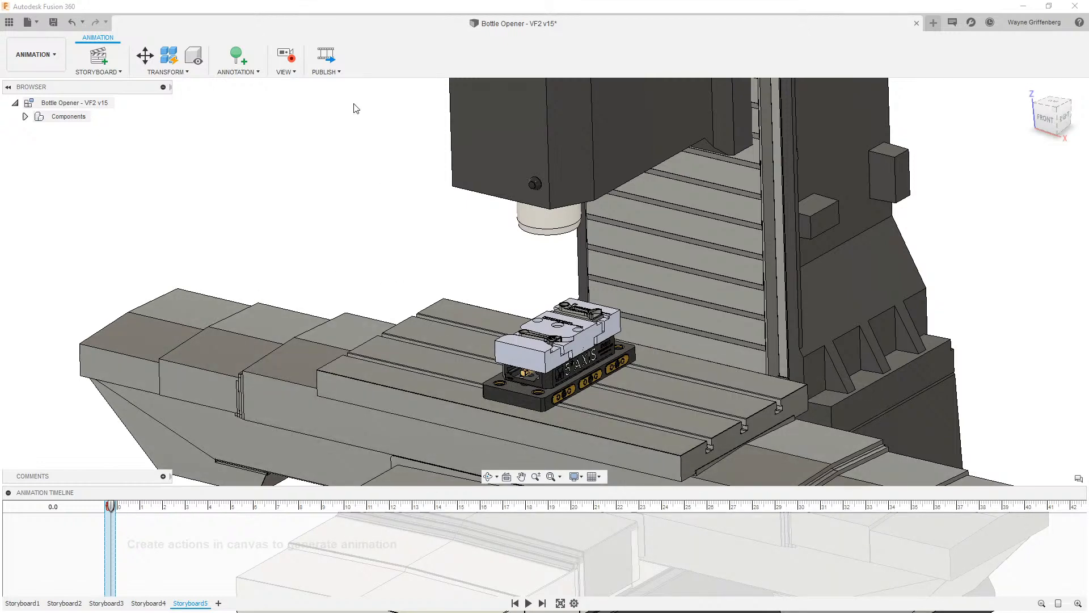
pyautogui.scroll(-6, 539, 260)
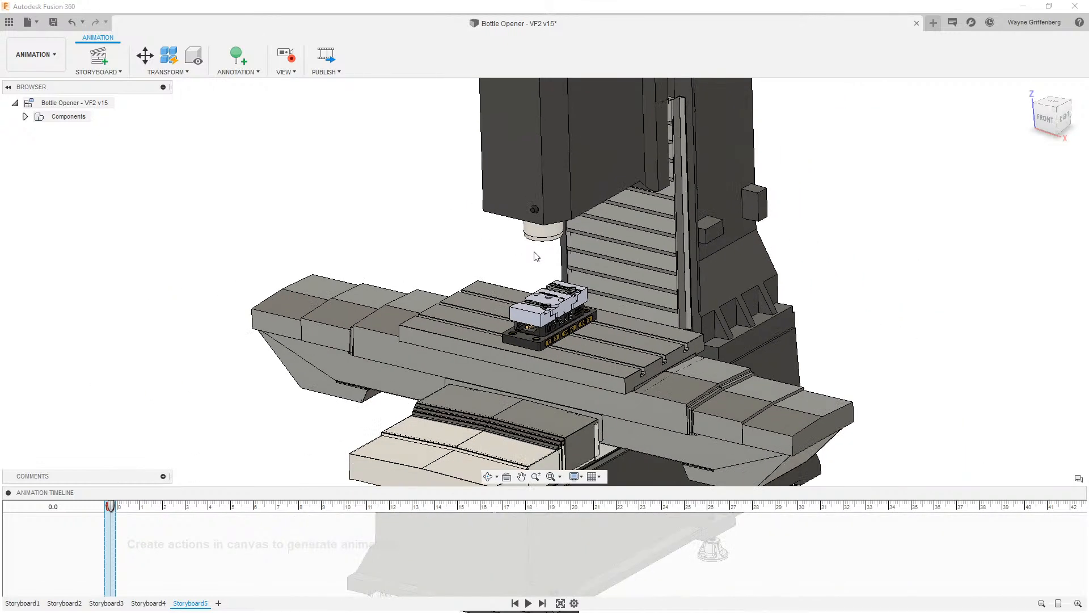
pyautogui.scroll(-3, 539, 259)
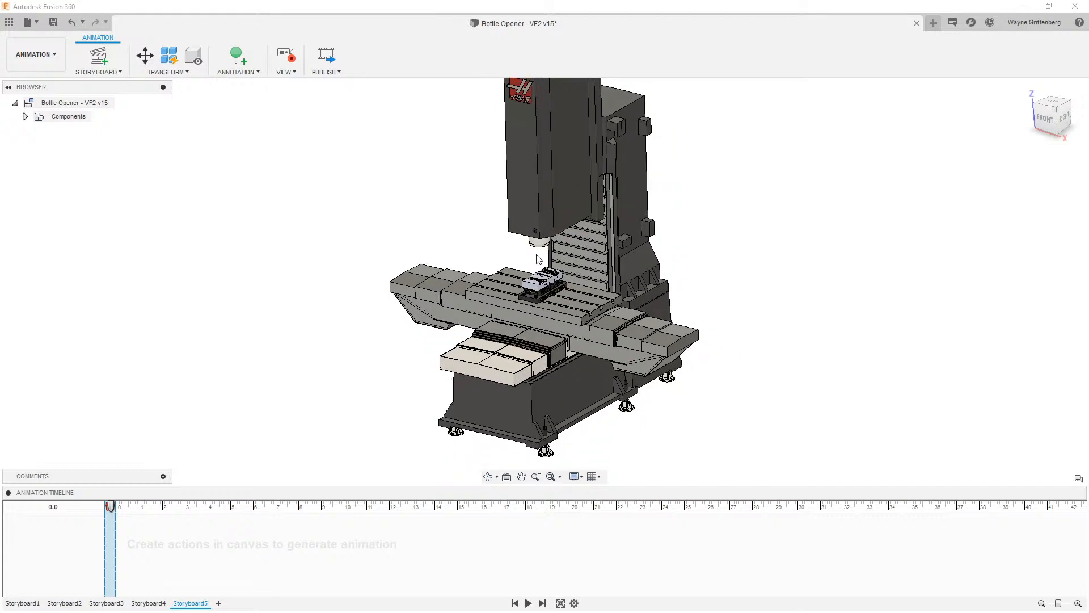
pyautogui.scroll(-1, 539, 259)
pyautogui.scroll(2, 527, 264)
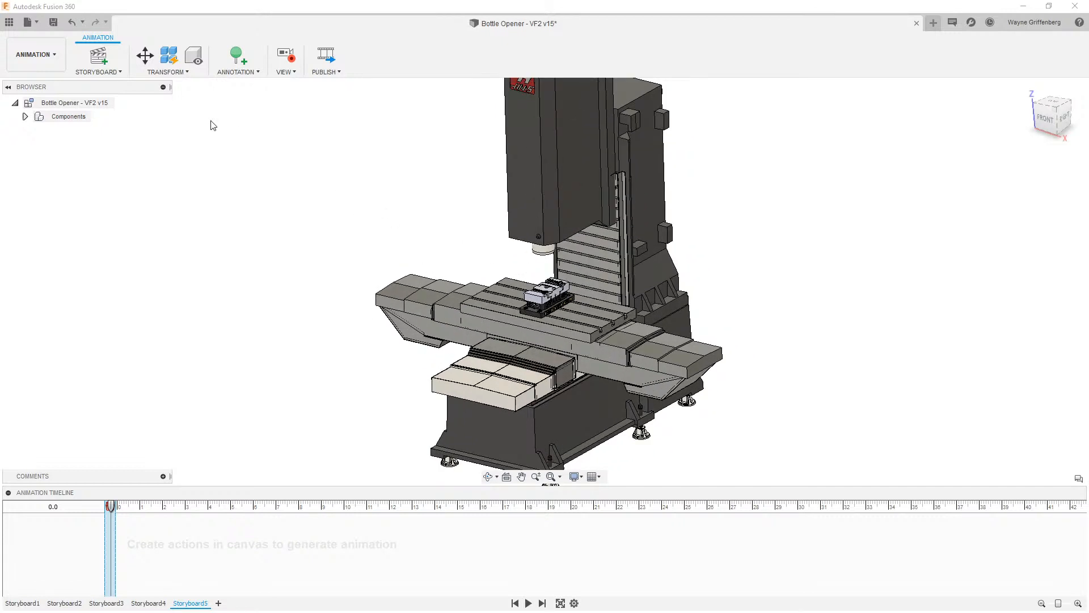
pyautogui.click(25, 116)
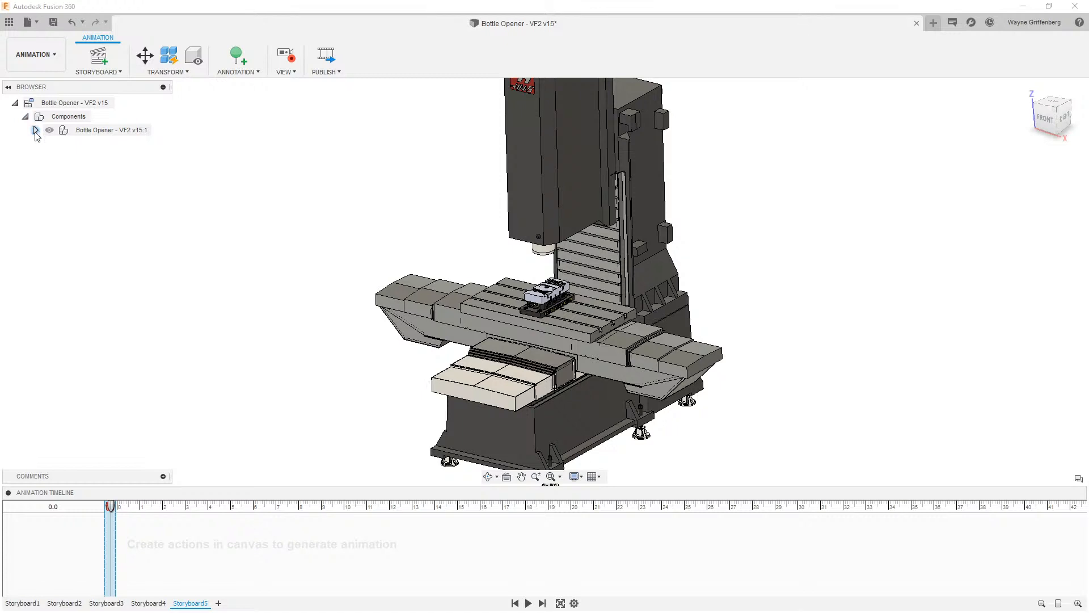
pyautogui.click(35, 130)
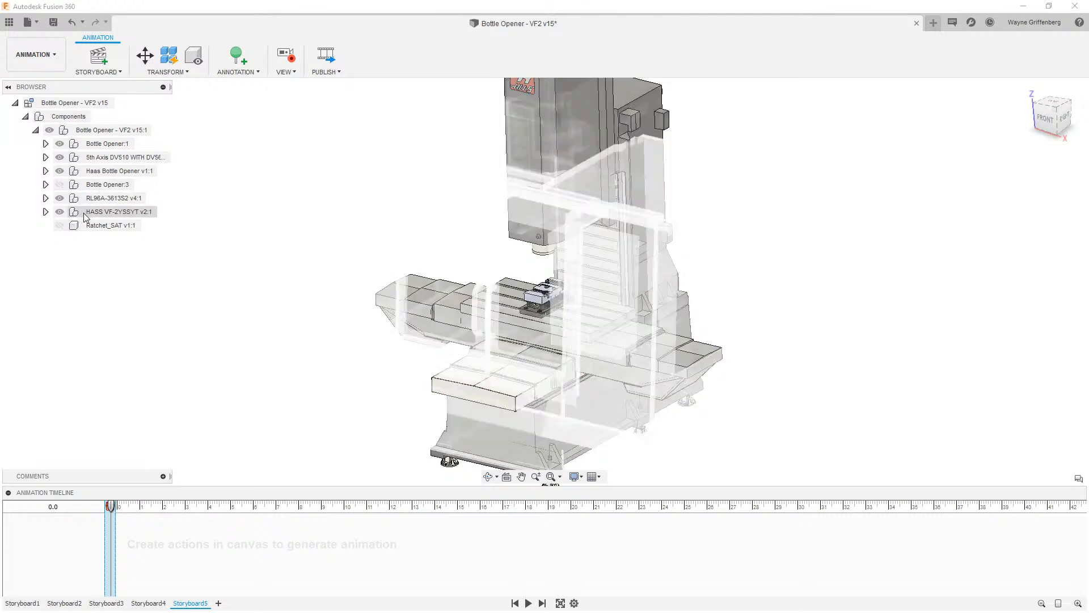
pyautogui.click(45, 212)
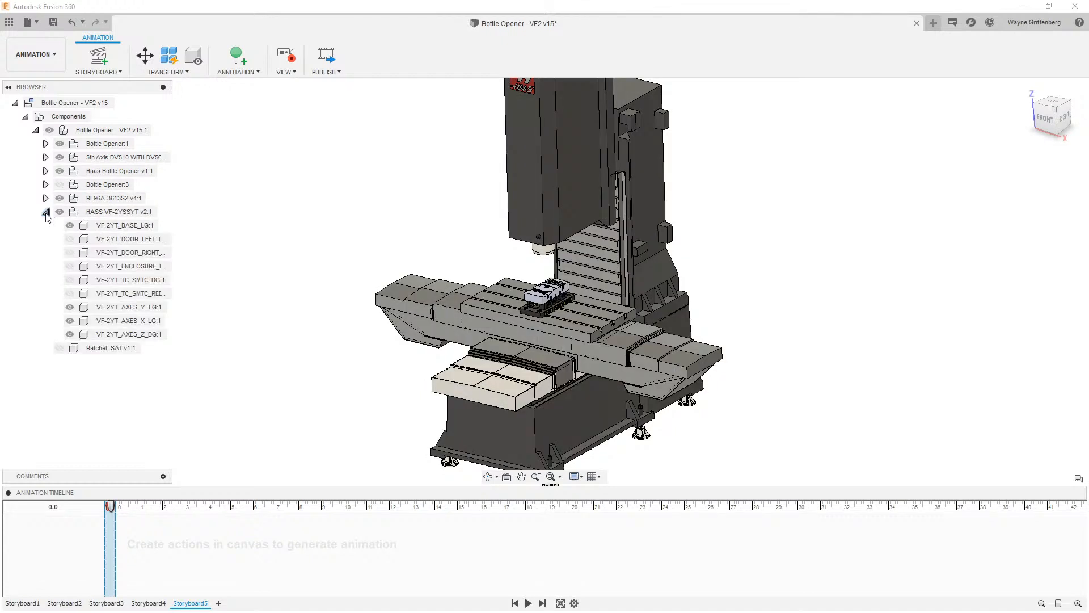
# - Show the machine's left door, right door and enclosure components
pyautogui.click(69, 238)
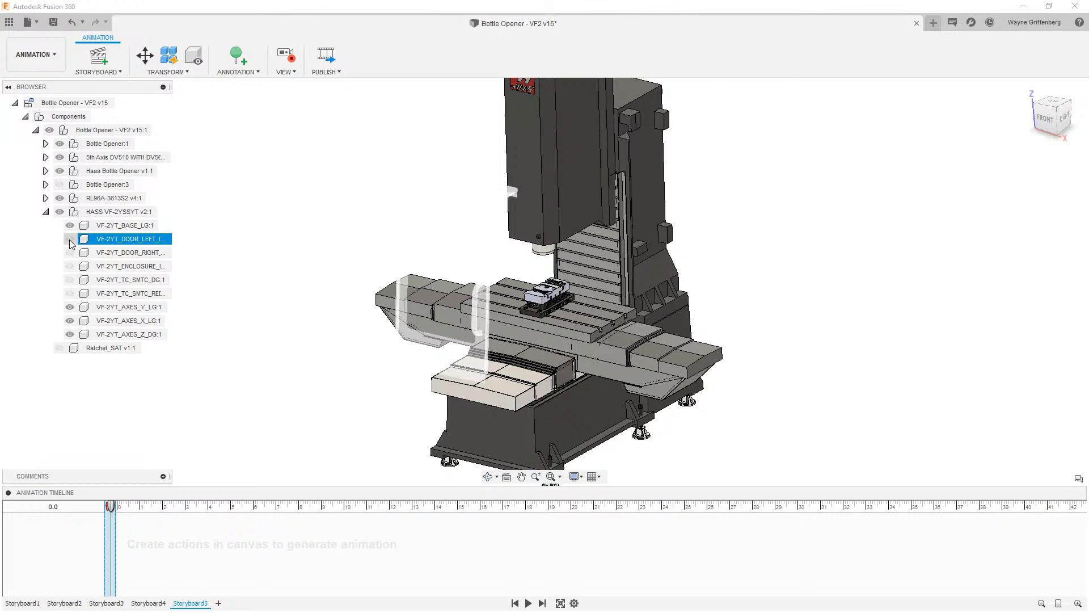
pyautogui.click(69, 239)
pyautogui.click(69, 253)
pyautogui.click(69, 252)
pyautogui.click(69, 266)
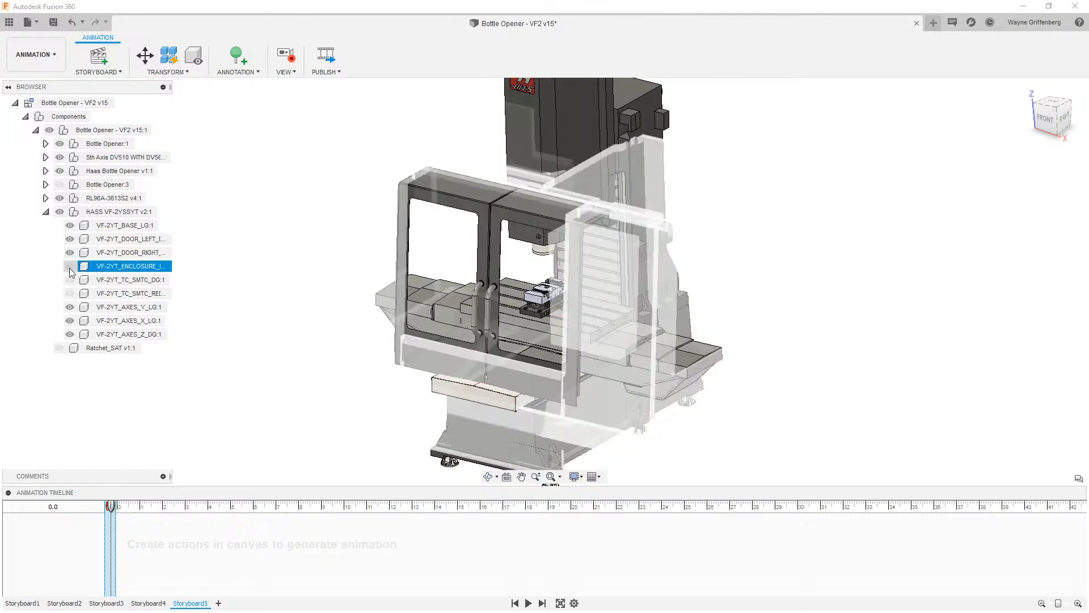
pyautogui.click(69, 267)
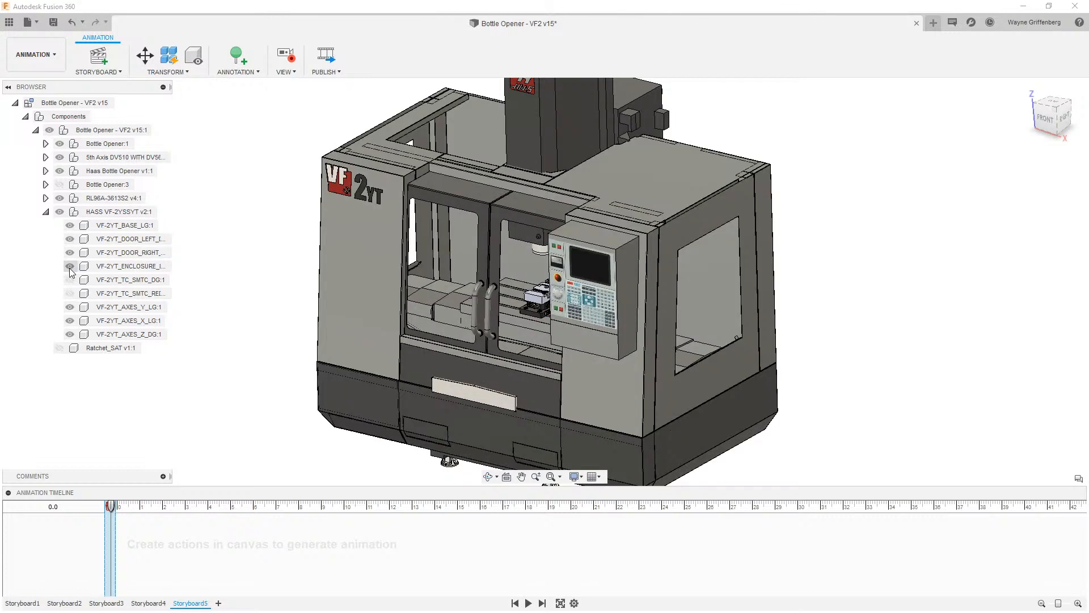
pyautogui.click(69, 279)
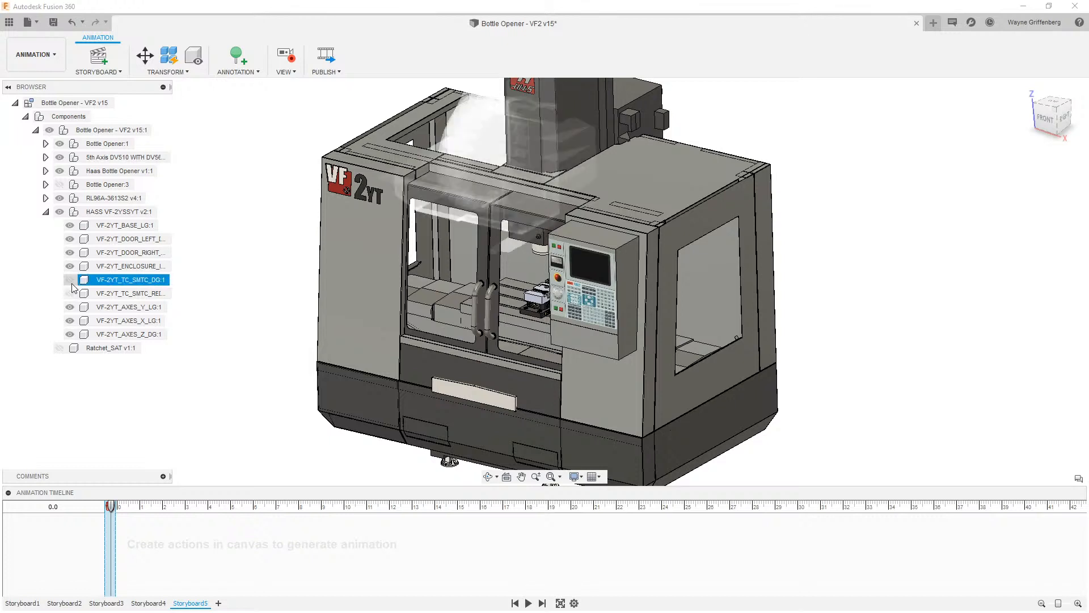
pyautogui.click(70, 280)
pyautogui.click(68, 295)
pyautogui.click(68, 295)
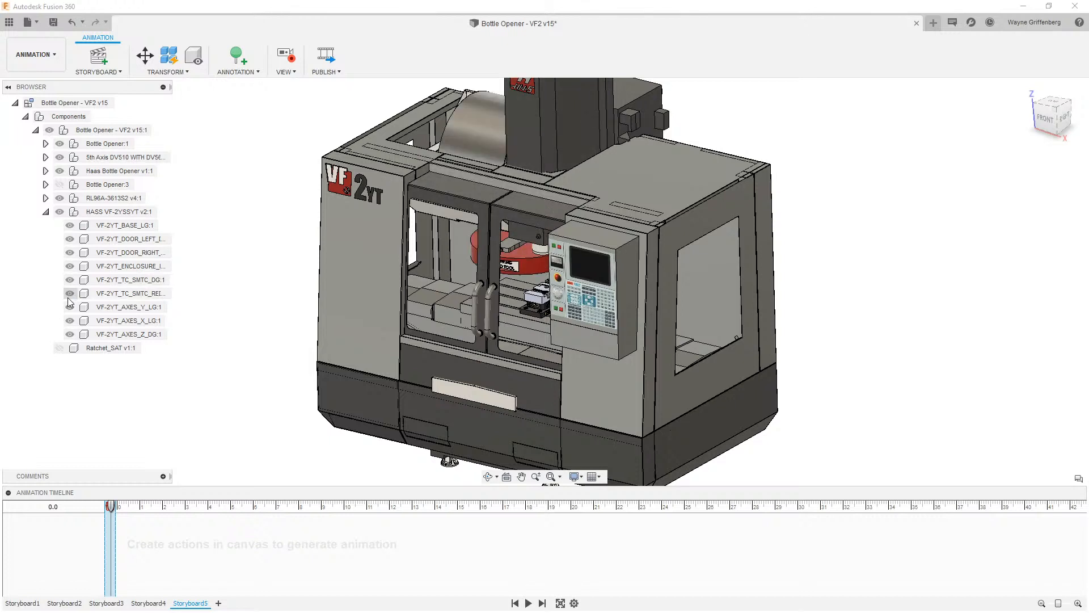
pyautogui.click(70, 293)
pyautogui.click(70, 279)
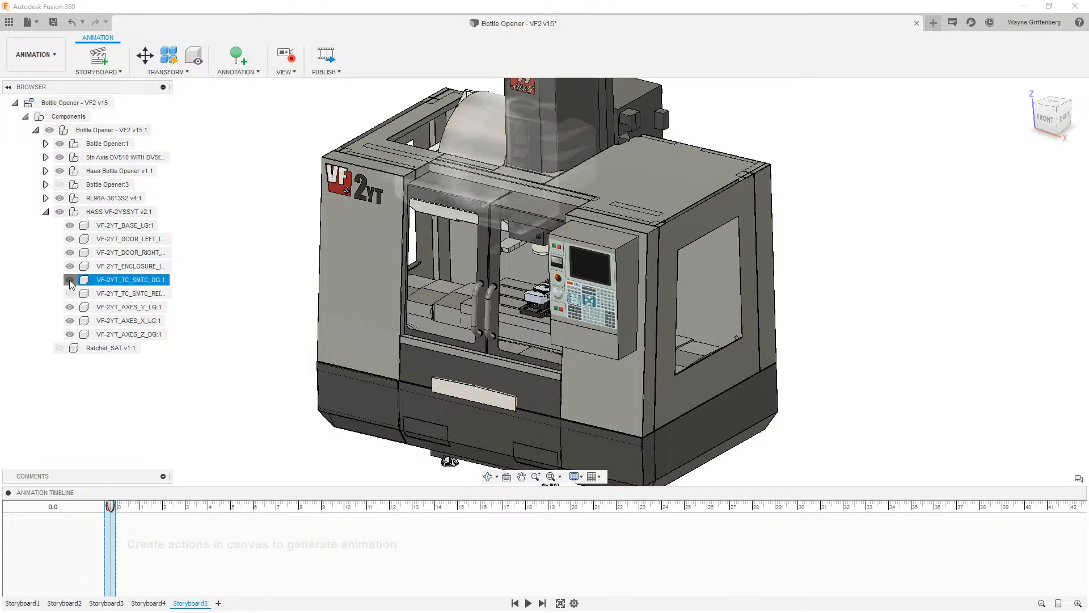
pyautogui.click(70, 279)
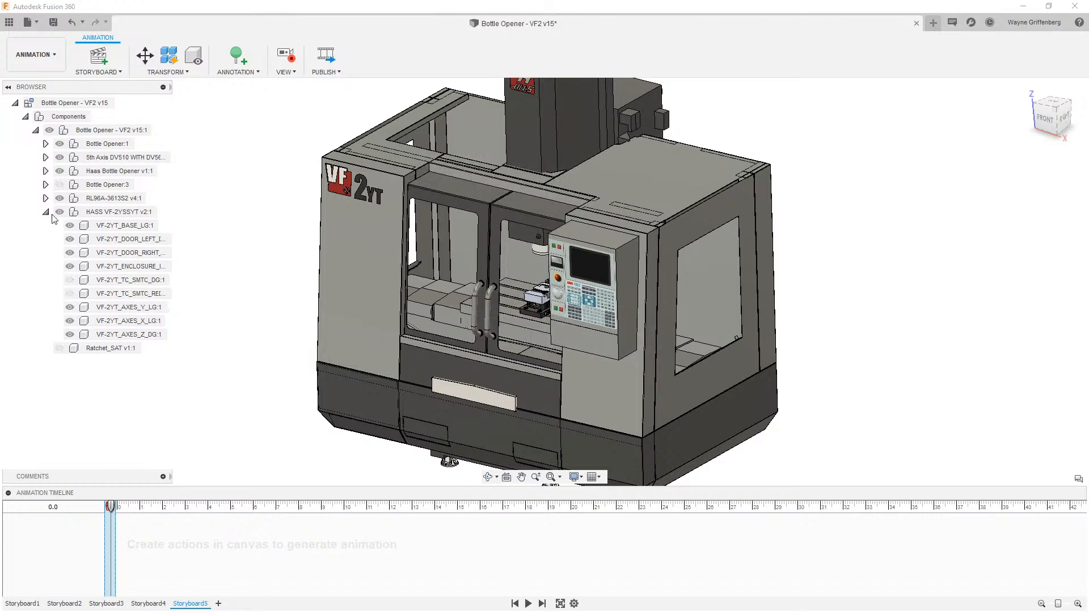
# - Collapse the machine component, move the playhead to 1 second and set the view to Front
pyautogui.click(46, 213)
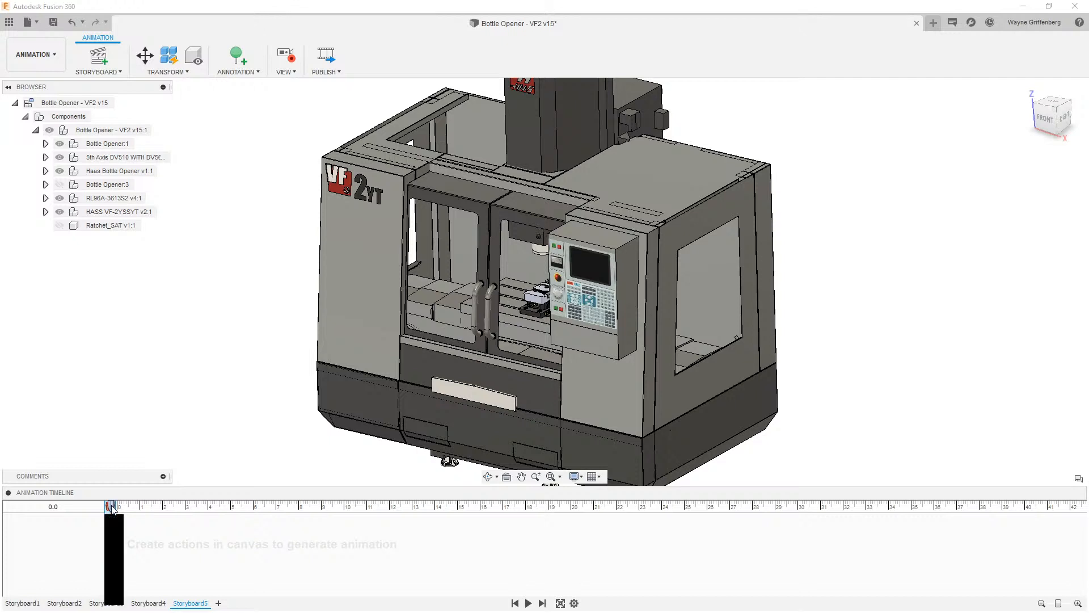
pyautogui.moveTo(113, 507); pyautogui.dragTo(140, 506)
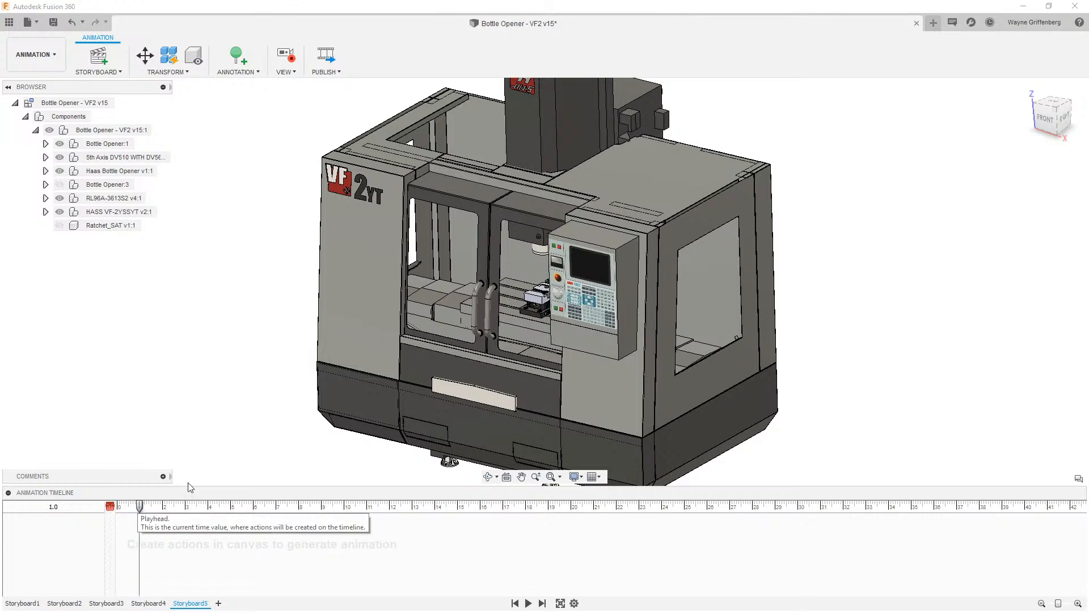
pyautogui.click(1050, 122)
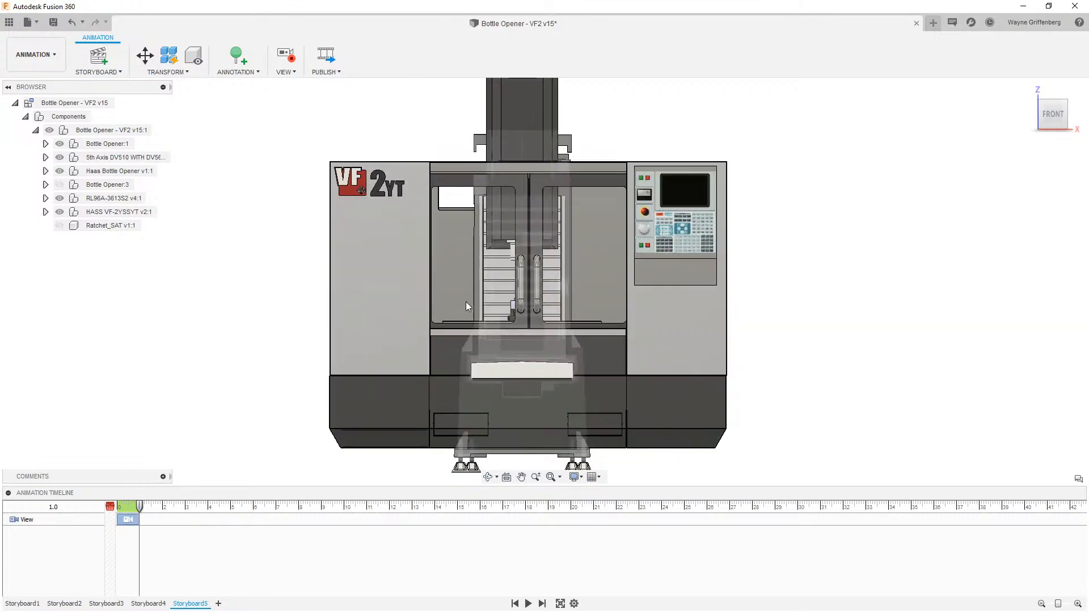
# - Rewind the playhead to the start and play the storyboard animation
pyautogui.moveTo(144, 505); pyautogui.dragTo(119, 505)
pyautogui.click(528, 603)
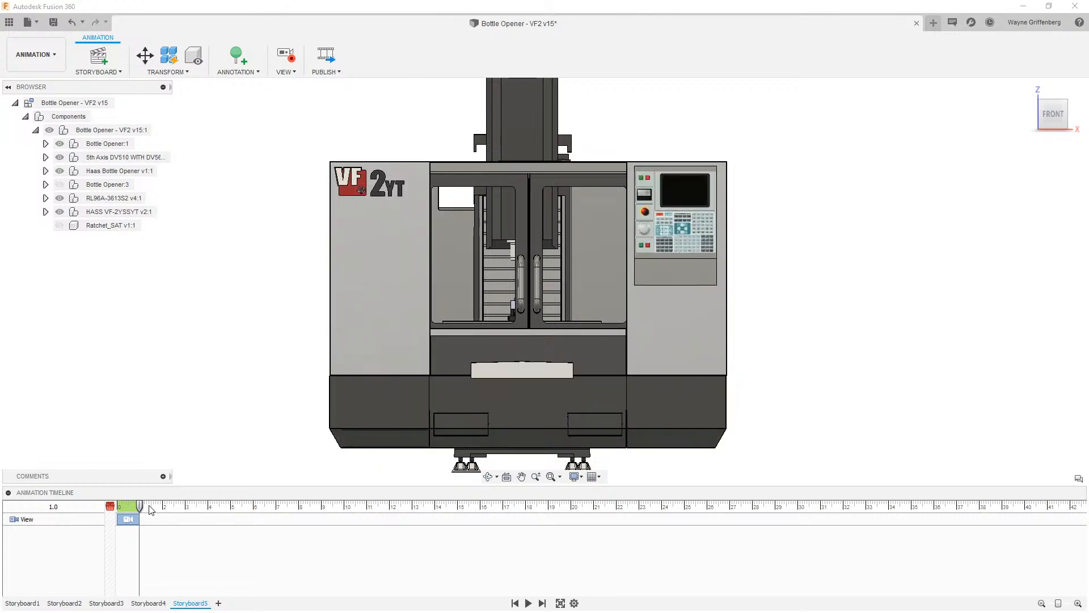
# - Record a zoomed-in view of the machine doors and fixture at 3 seconds on the timeline
pyautogui.moveTo(140, 507); pyautogui.dragTo(185, 513)
pyautogui.scroll(3, 430, 299)
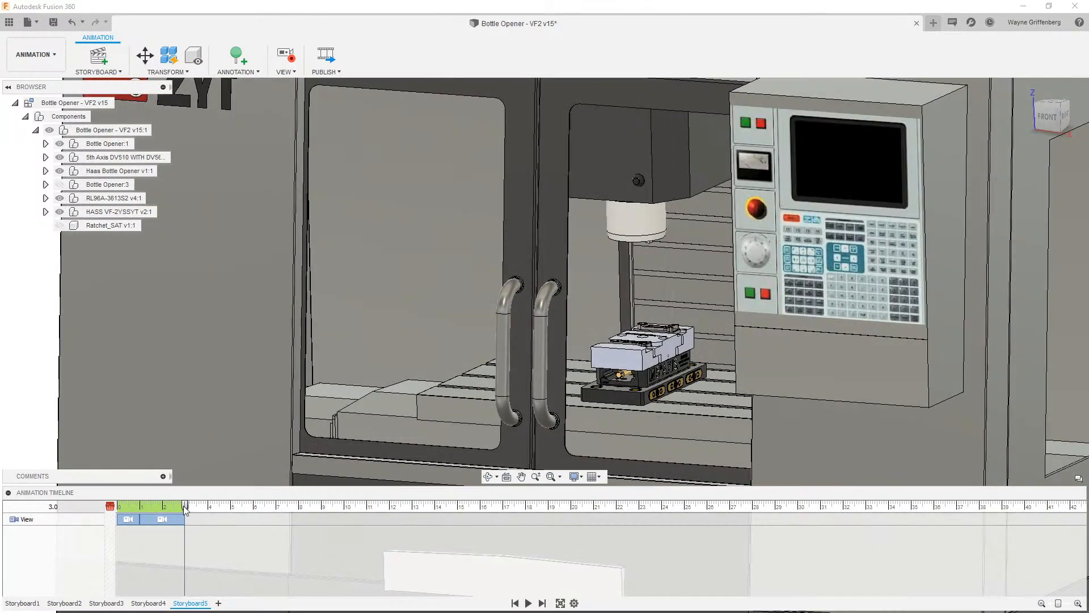
pyautogui.moveTo(184, 504)
pyautogui.mouseDown()
pyautogui.moveTo(142, 505)
pyautogui.moveTo(187, 503)
pyautogui.mouseUp()
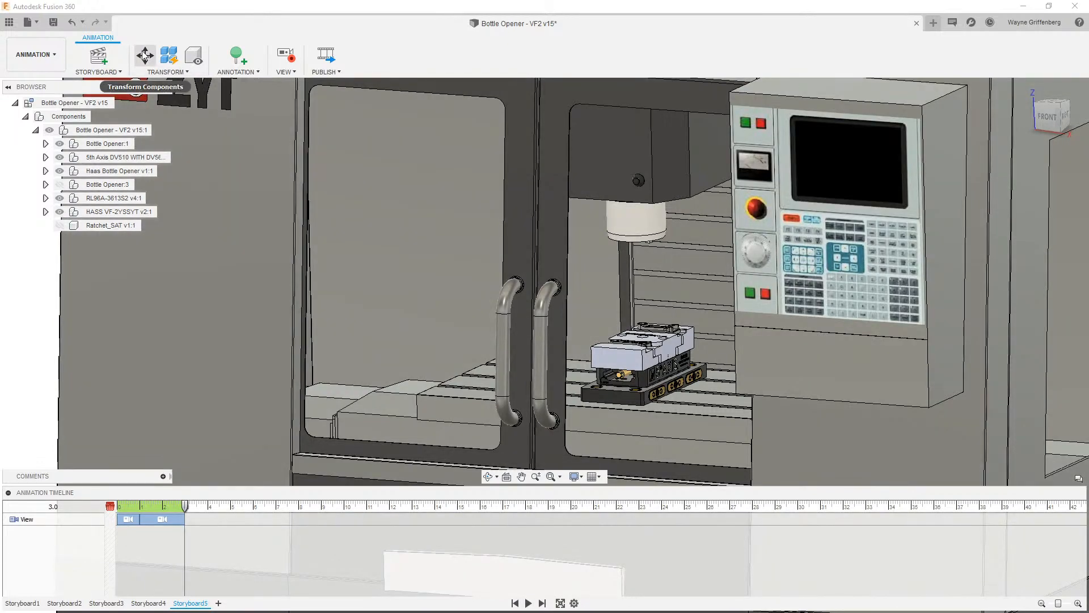
# - With Transform Components, move the machine's left door -18.0 in along X
pyautogui.click(146, 56)
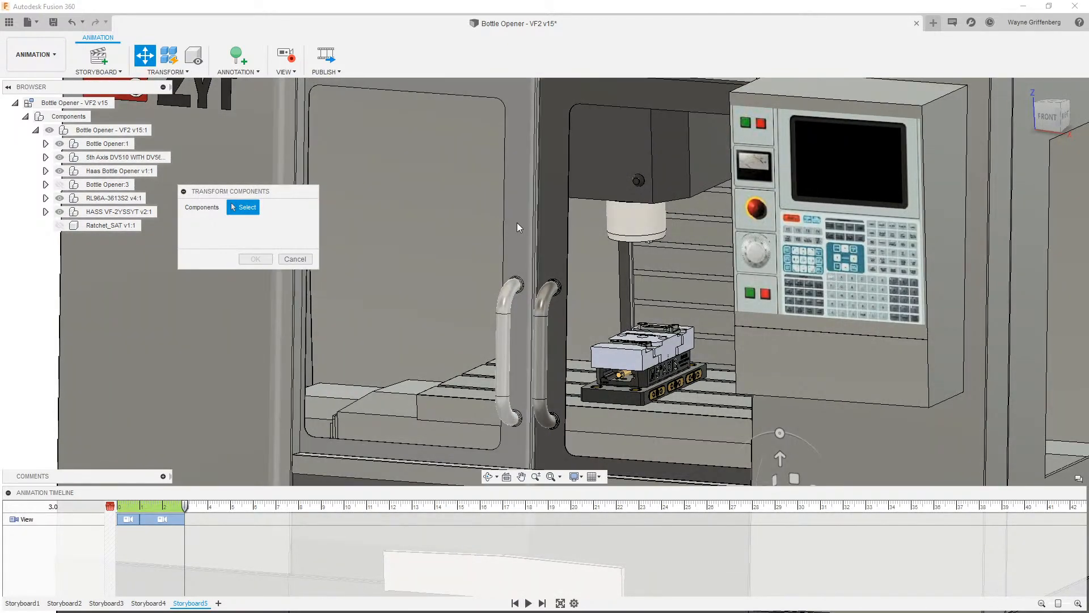
pyautogui.click(517, 222)
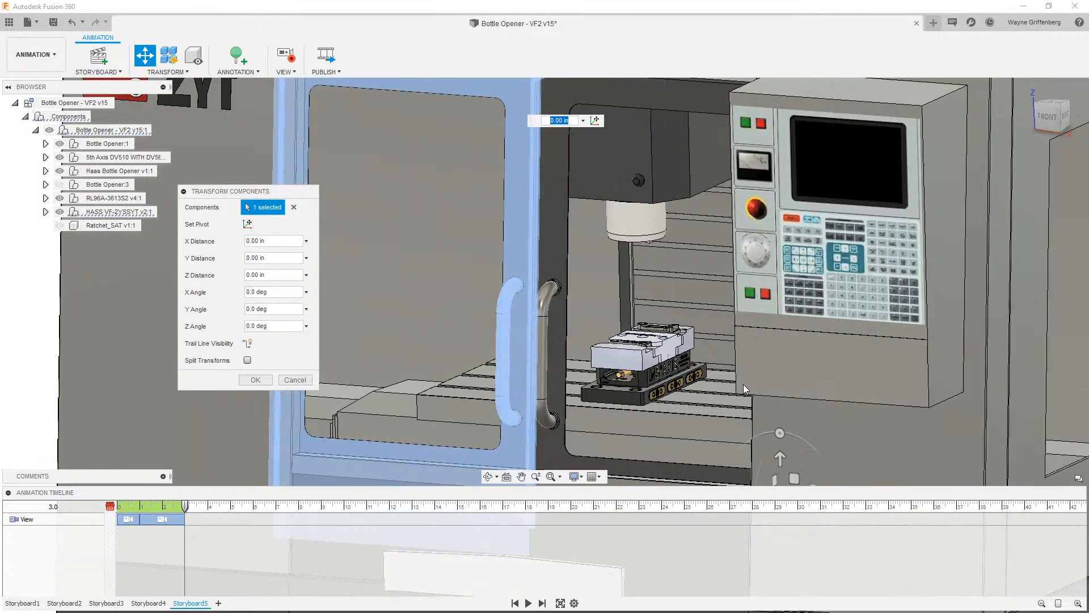
pyautogui.scroll(-2, 537, 181)
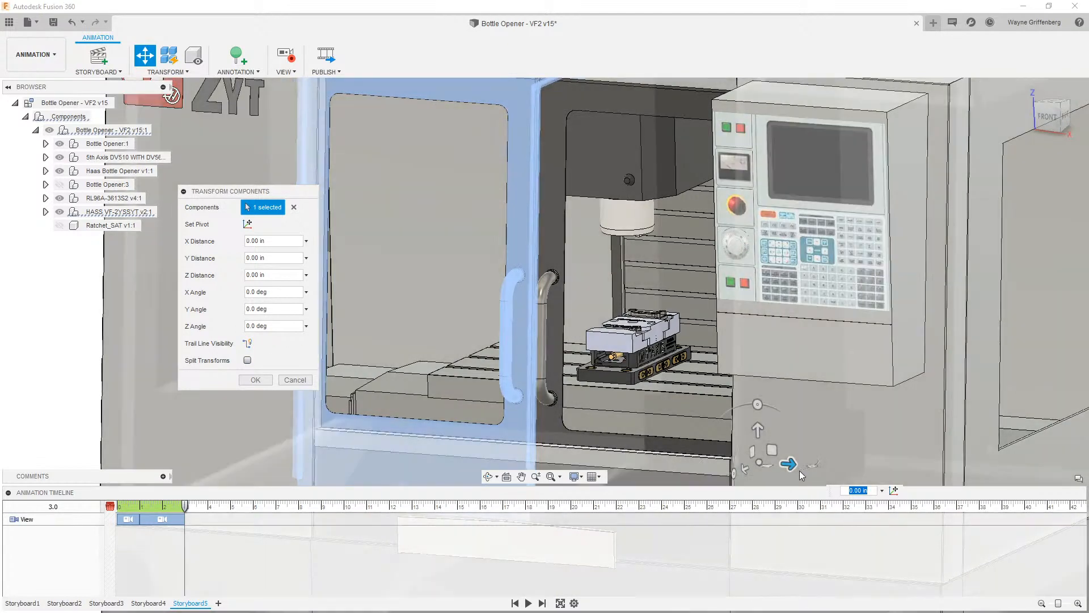
pyautogui.moveTo(789, 463); pyautogui.dragTo(620, 441)
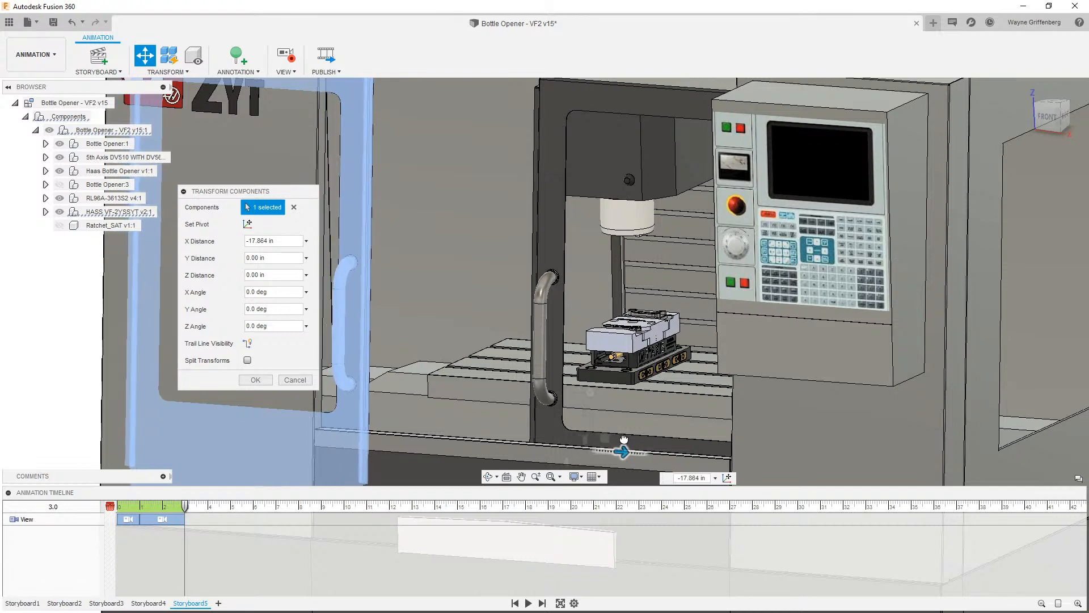
pyautogui.moveTo(274, 241); pyautogui.dragTo(254, 244)
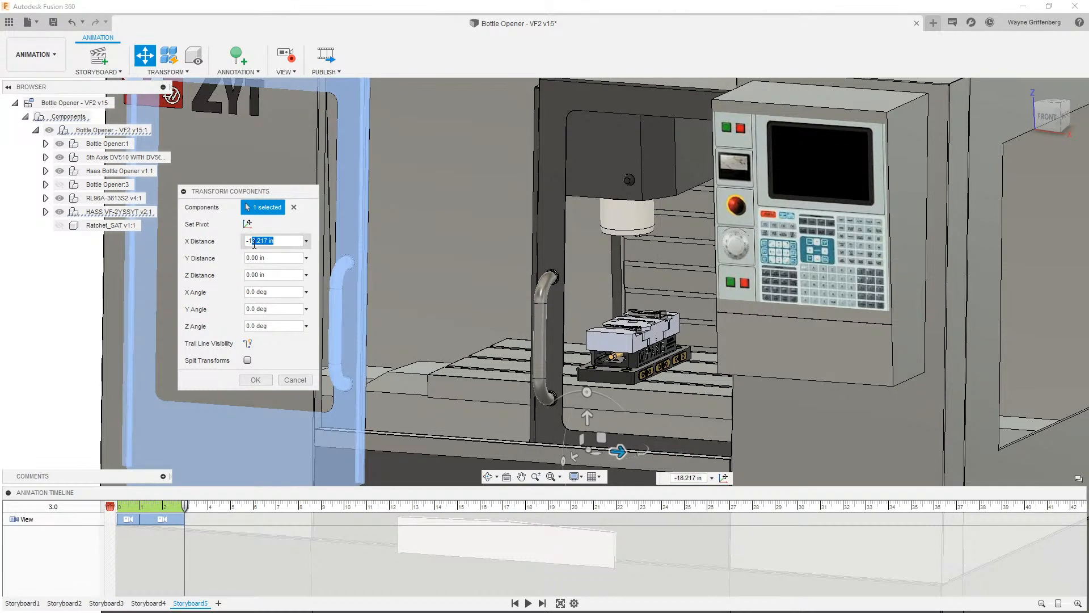
pyautogui.write('0')
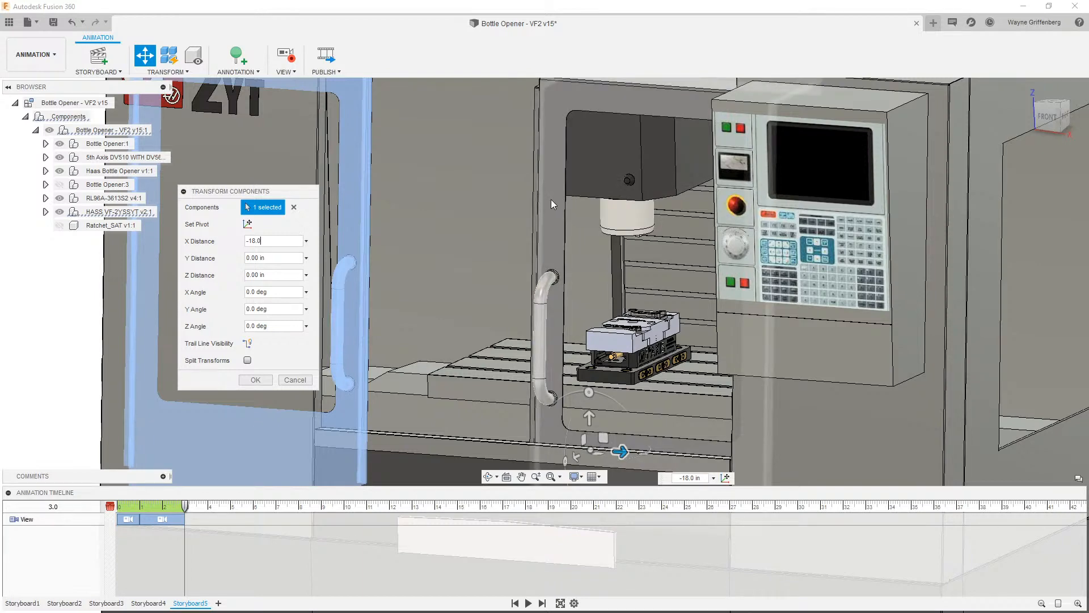
pyautogui.press('Return')
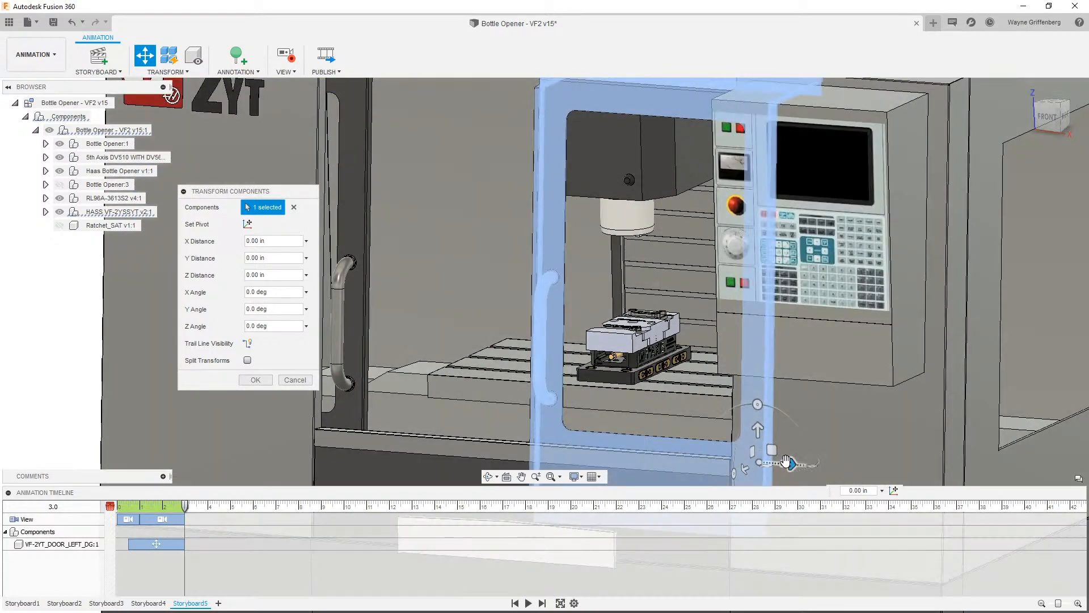
# - Move the right door 18 in along X and finish the transform
pyautogui.moveTo(787, 462); pyautogui.dragTo(954, 468)
pyautogui.click(280, 244)
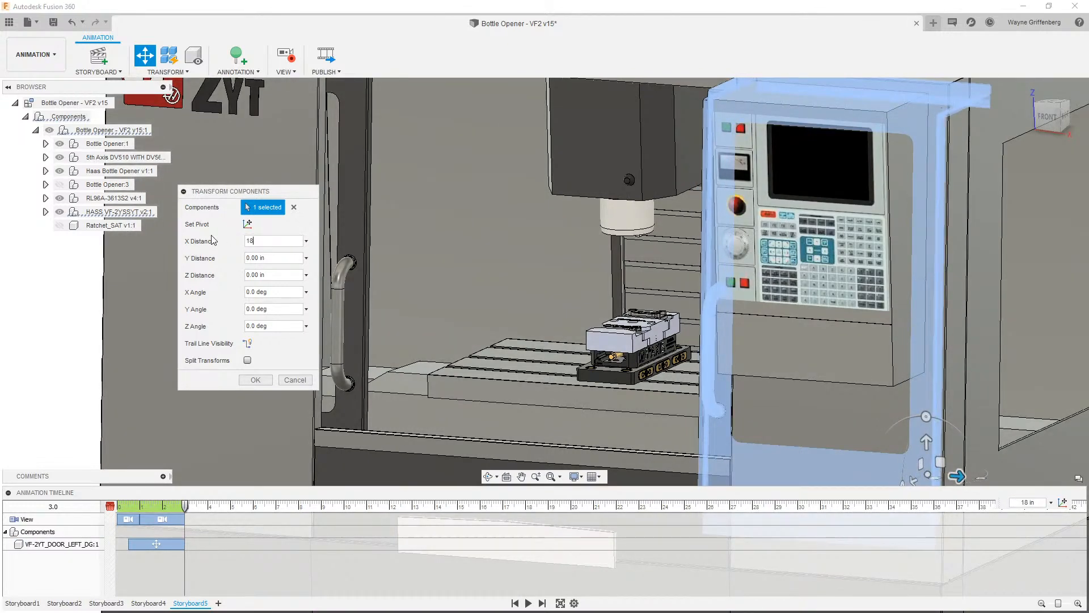
pyautogui.click(264, 385)
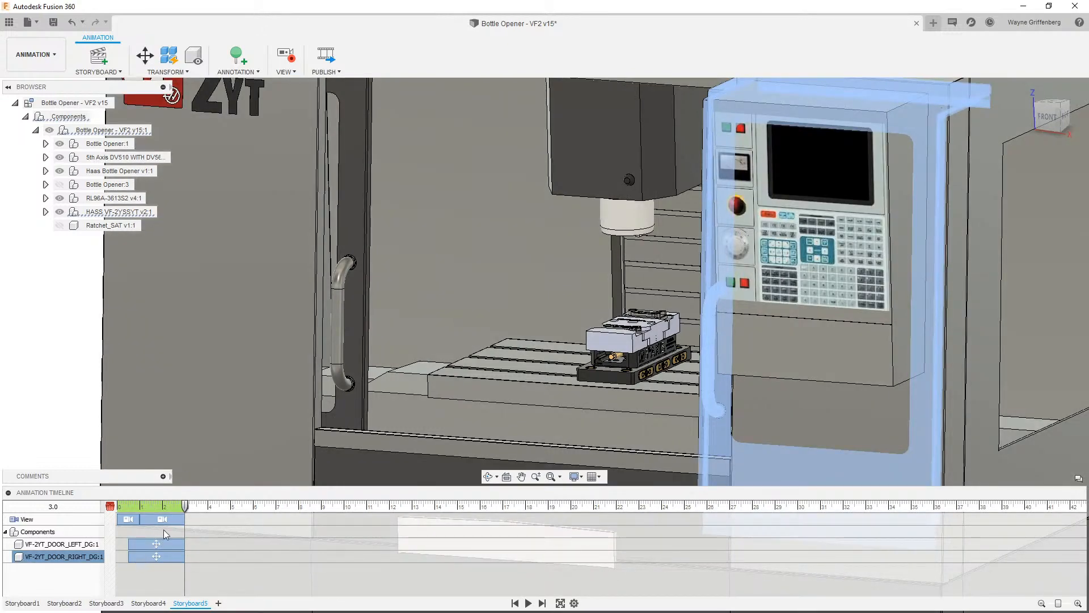
# - Select both door actions on the timeline and shift them to start at 3 seconds
pyautogui.click(64, 556)
pyautogui.moveTo(183, 508); pyautogui.dragTo(121, 507)
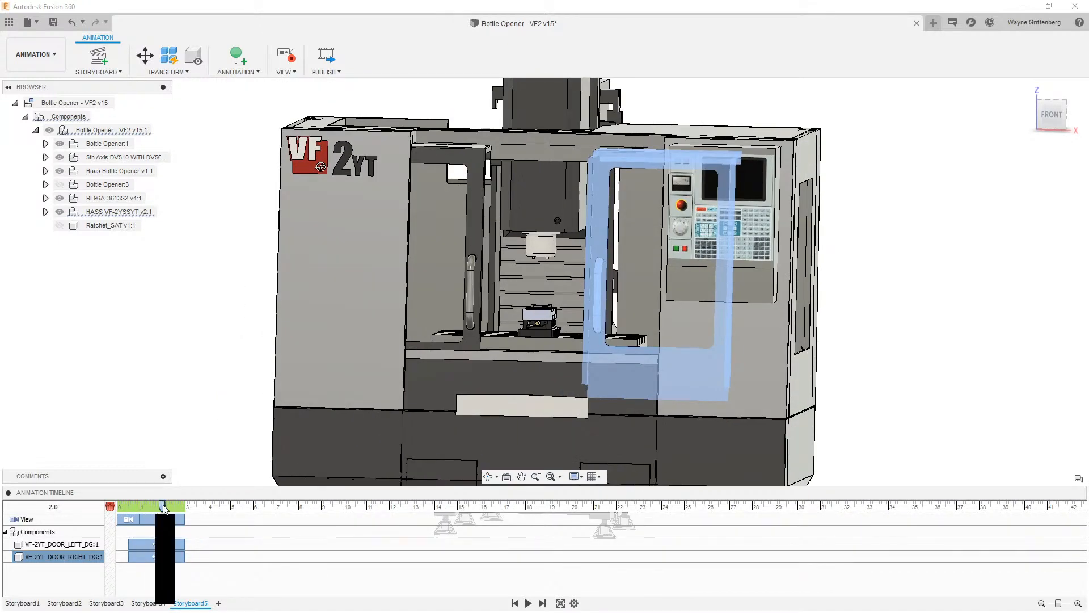
pyautogui.click(162, 375)
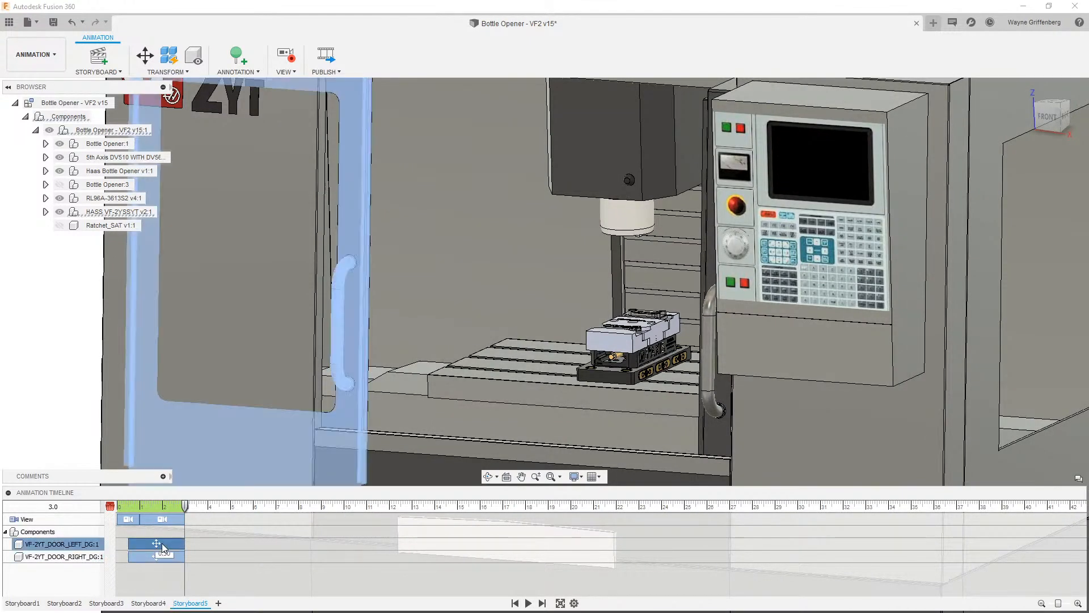
pyautogui.keyDown('ctrl'); pyautogui.click(155, 556); pyautogui.keyUp('ctrl')
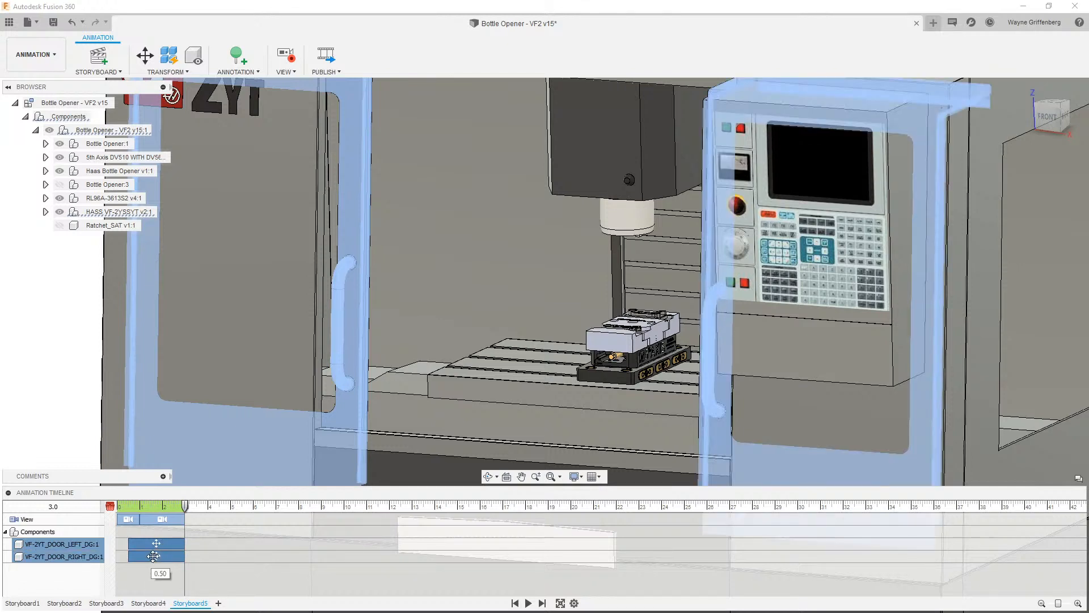
pyautogui.moveTo(152, 543); pyautogui.dragTo(208, 542)
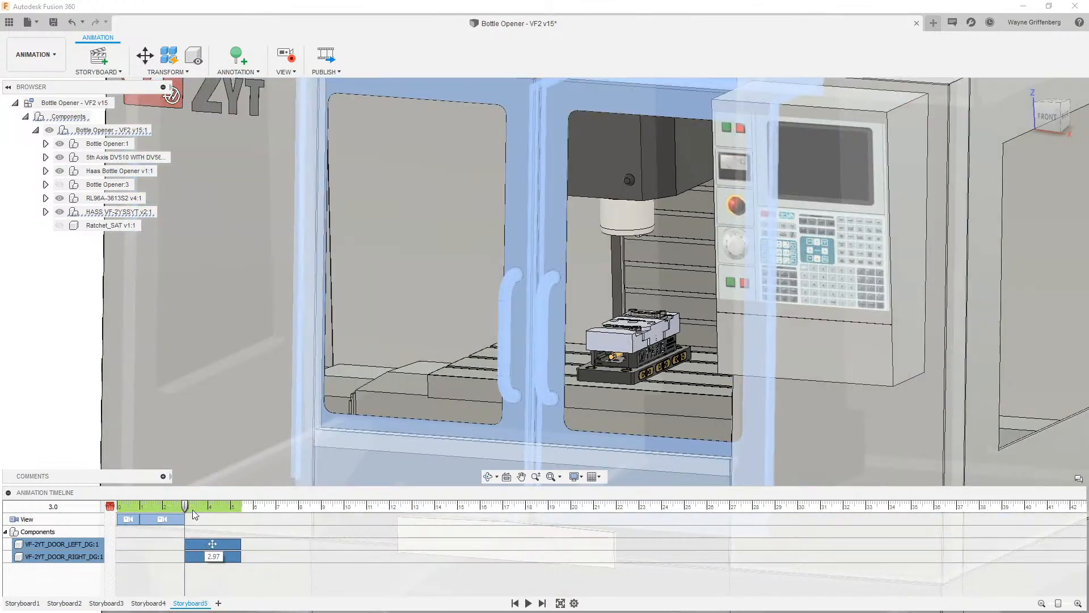
# - Rewind the storyboard and play the animation
pyautogui.click(515, 603)
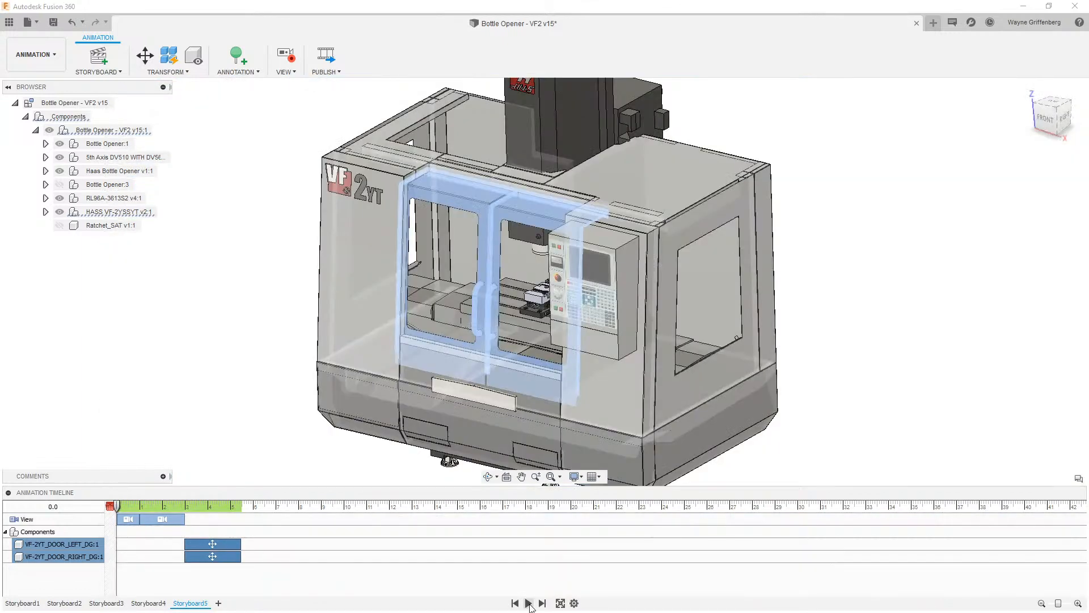
pyautogui.click(158, 427)
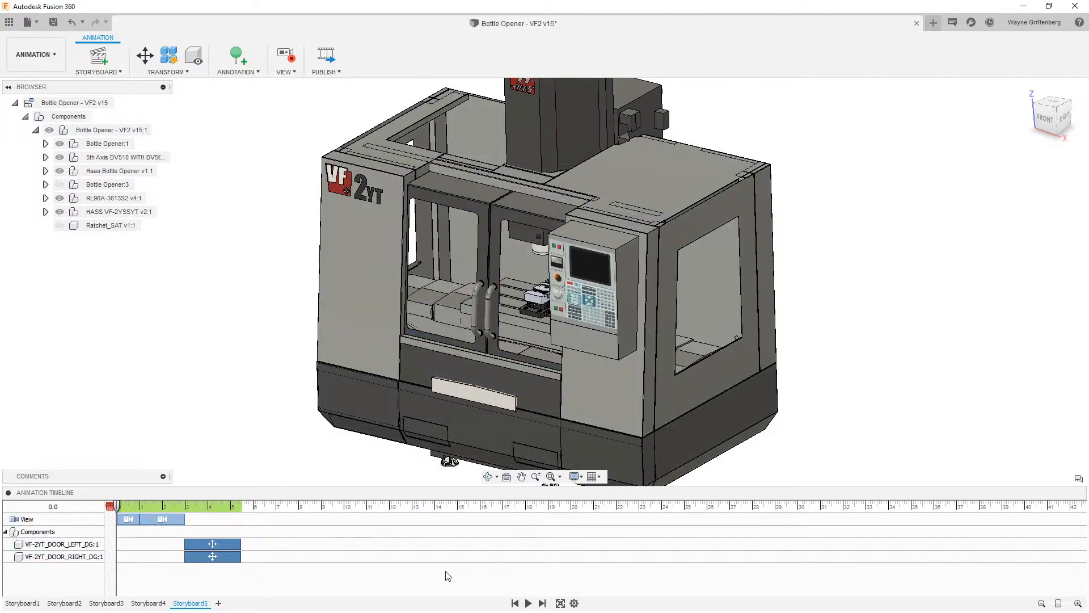
pyautogui.click(529, 604)
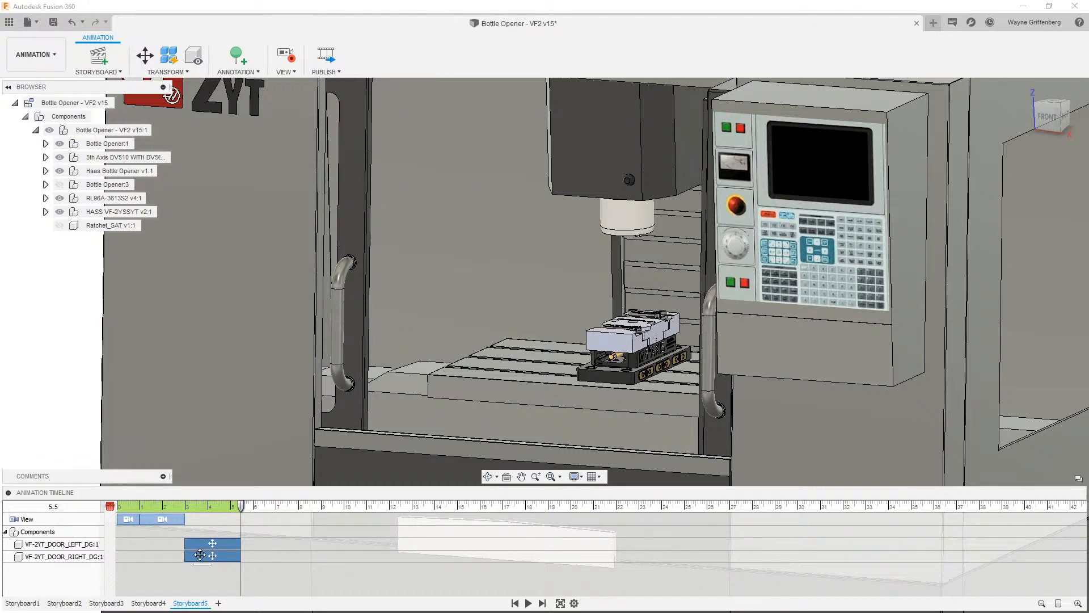
# - Shift the right door's action later so it starts about 4.9 seconds into the timeline
pyautogui.click(204, 555)
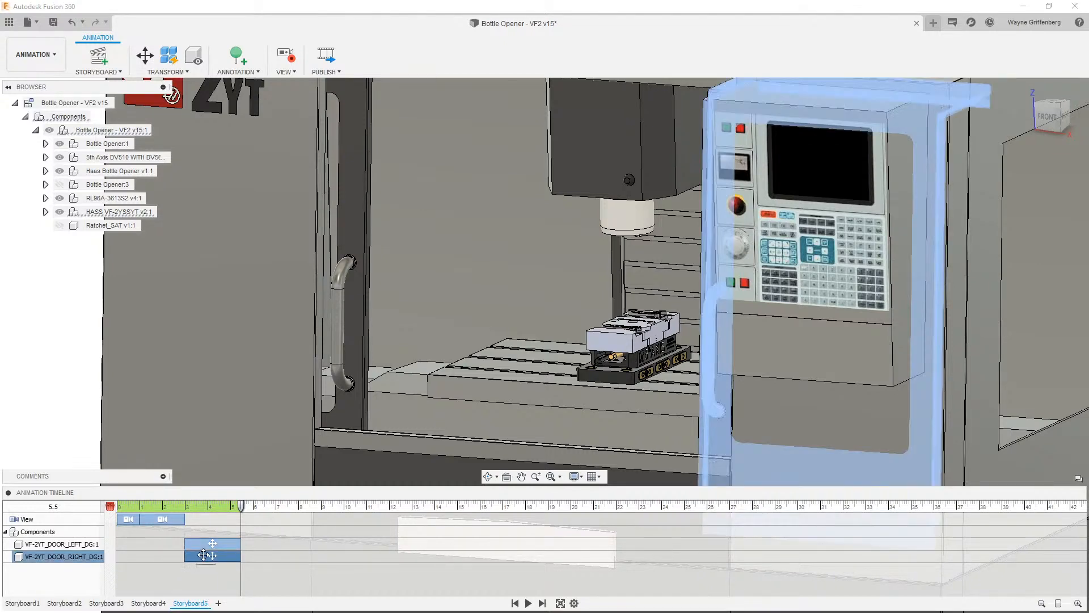
pyautogui.moveTo(204, 555); pyautogui.dragTo(246, 555)
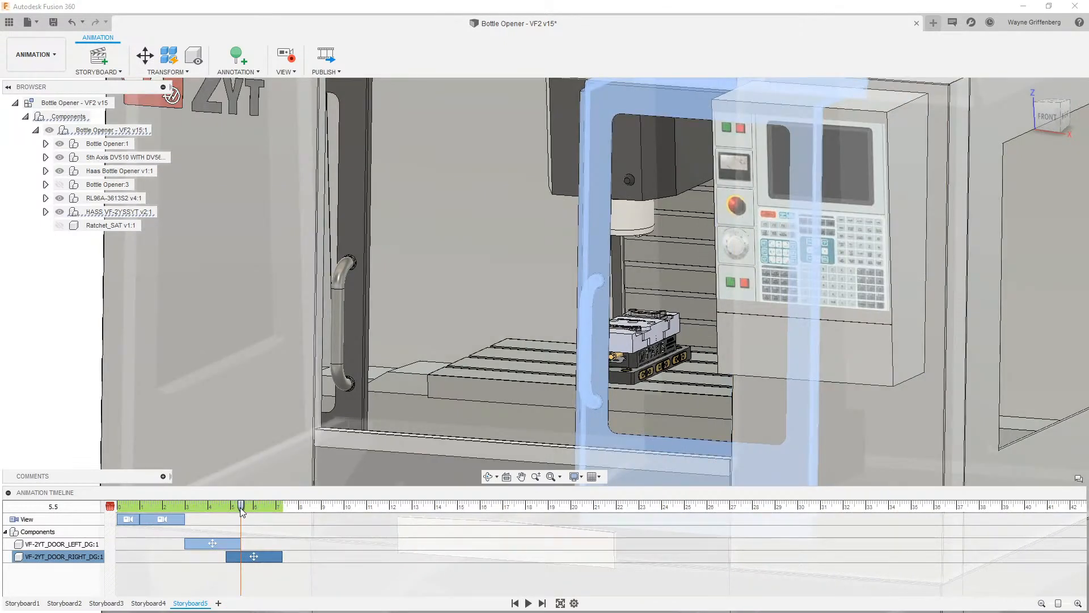
# - Play the storyboard animation from about 2.4 seconds
pyautogui.moveTo(240, 508); pyautogui.dragTo(171, 506)
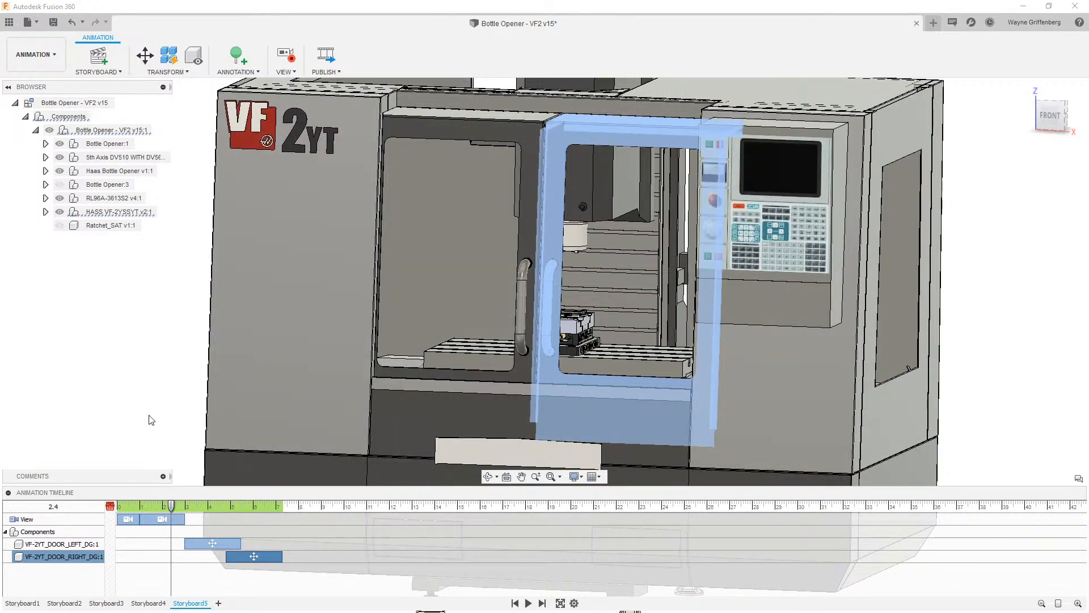
pyautogui.click(527, 604)
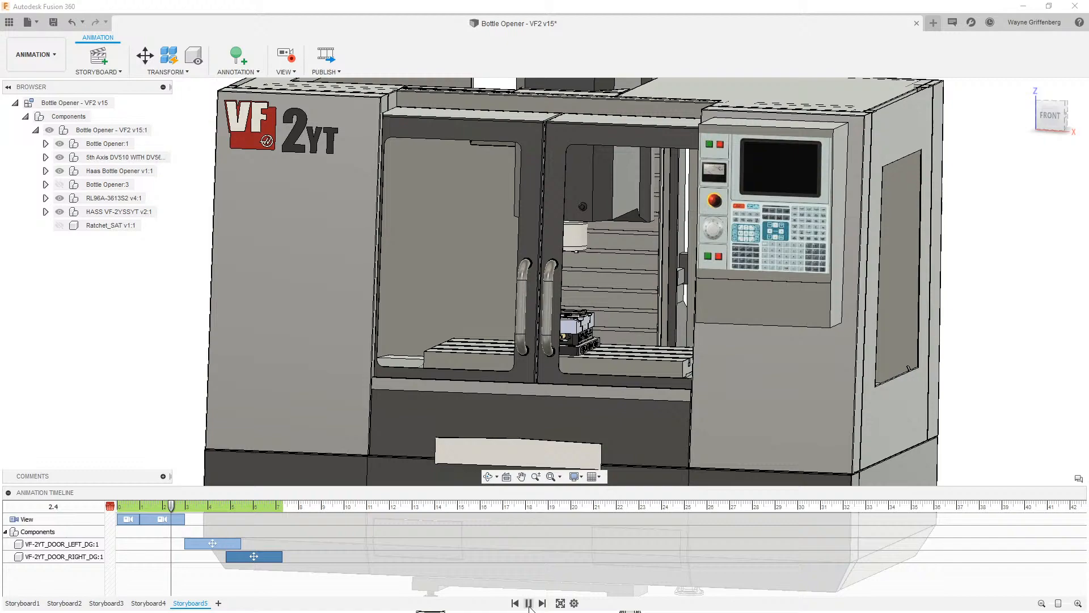
pyautogui.click(528, 604)
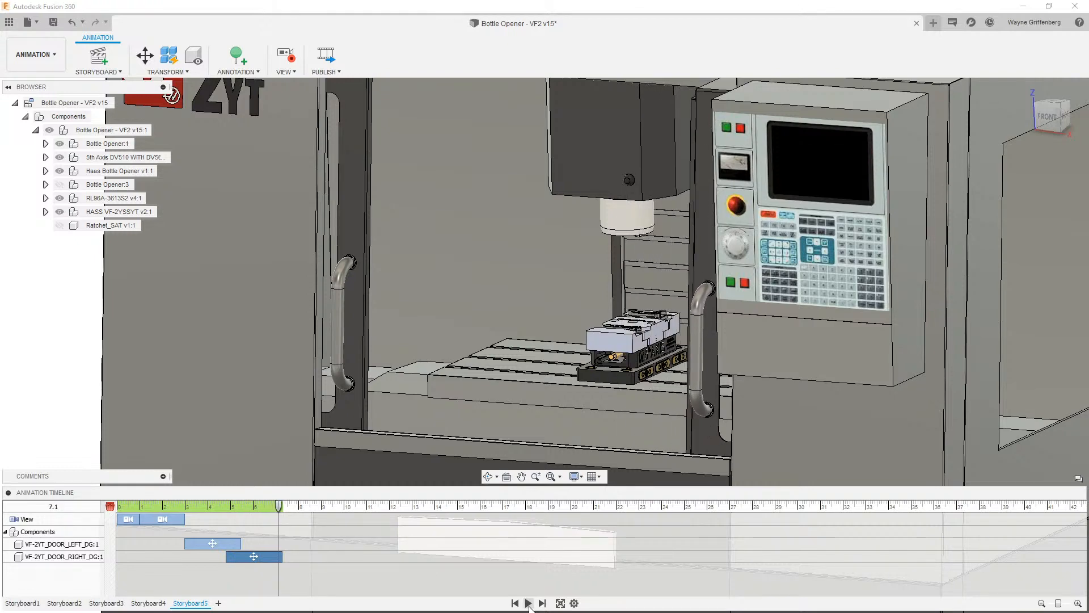
pyautogui.click(529, 605)
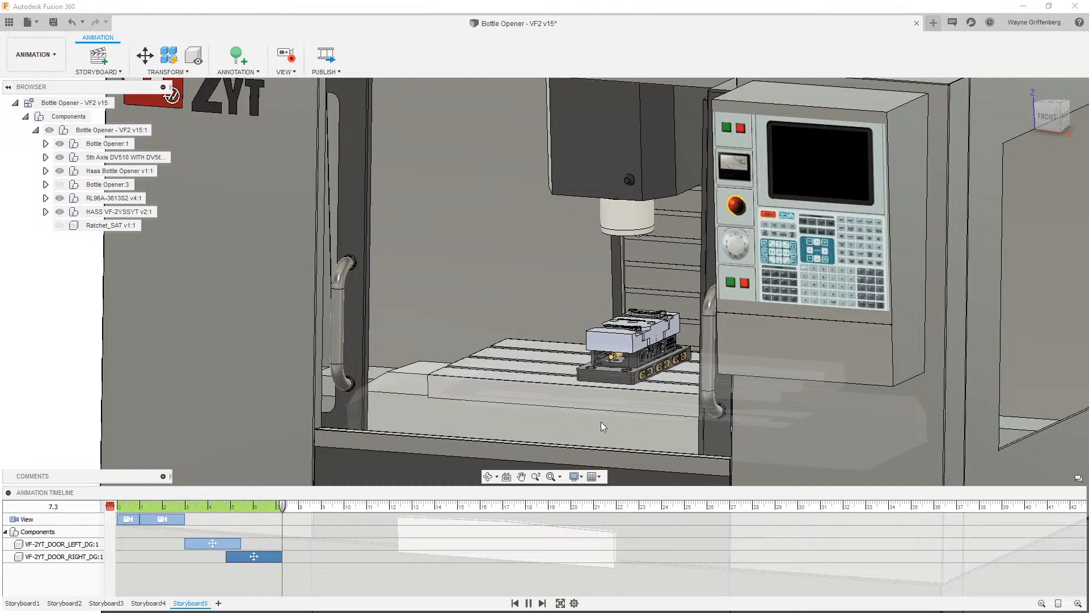
# - Record a slight zoom-out of the machine view at 7.3 seconds
pyautogui.scroll(3, 601, 421)
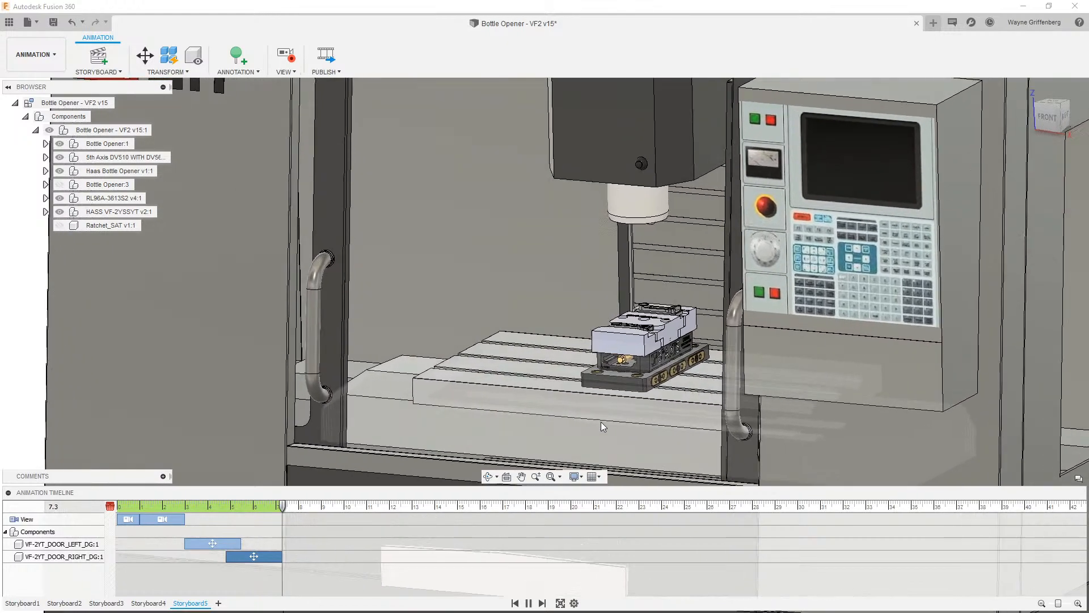
pyautogui.scroll(-5, 571, 427)
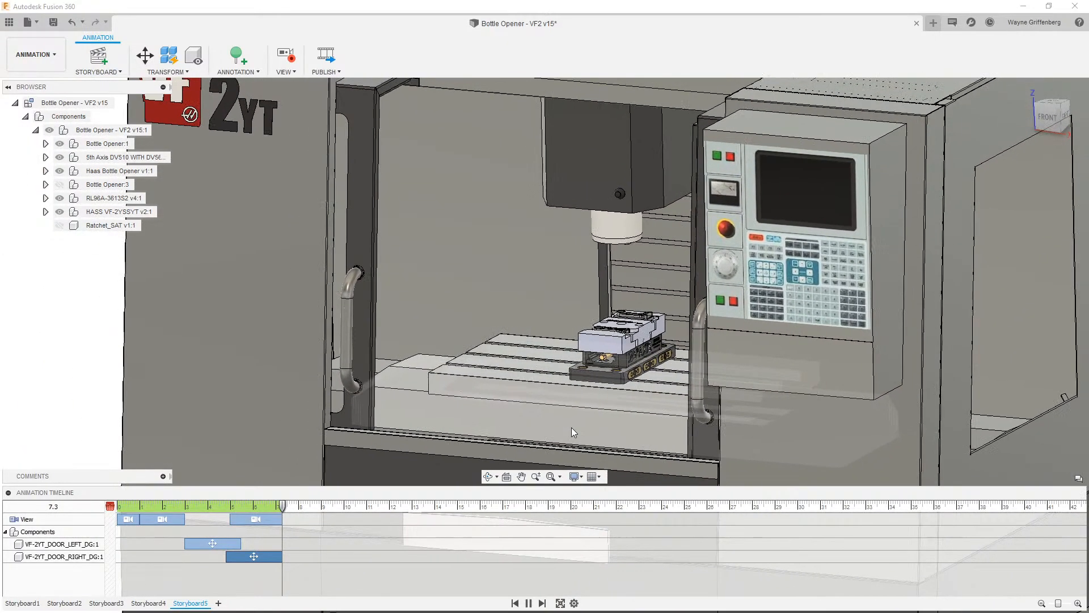
pyautogui.scroll(-1, 537, 422)
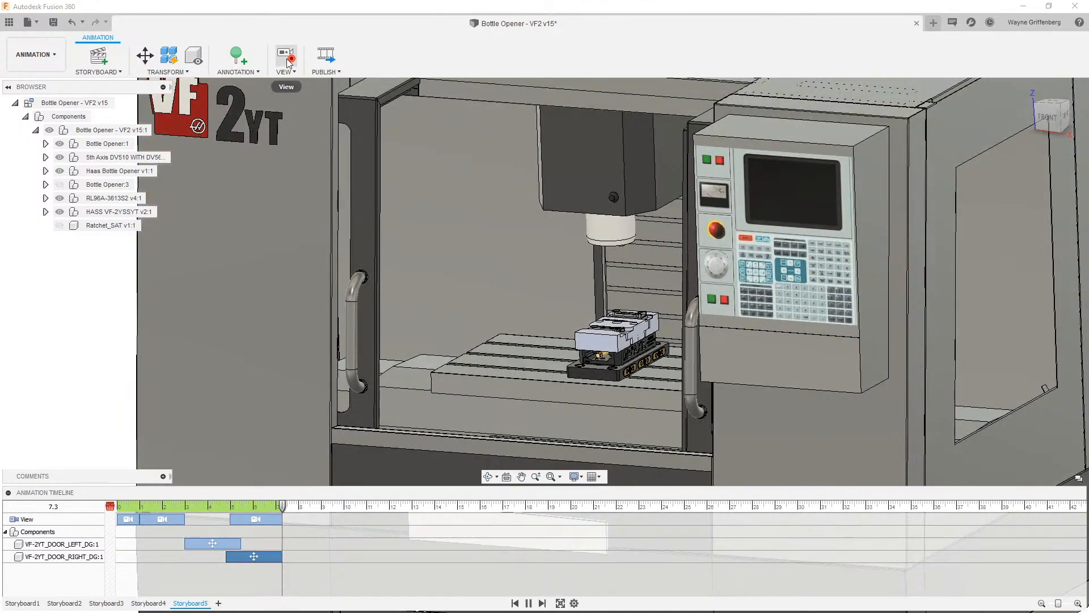
# - Move the playhead to 9 seconds and record a close zoom onto the fixture
pyautogui.click(287, 63)
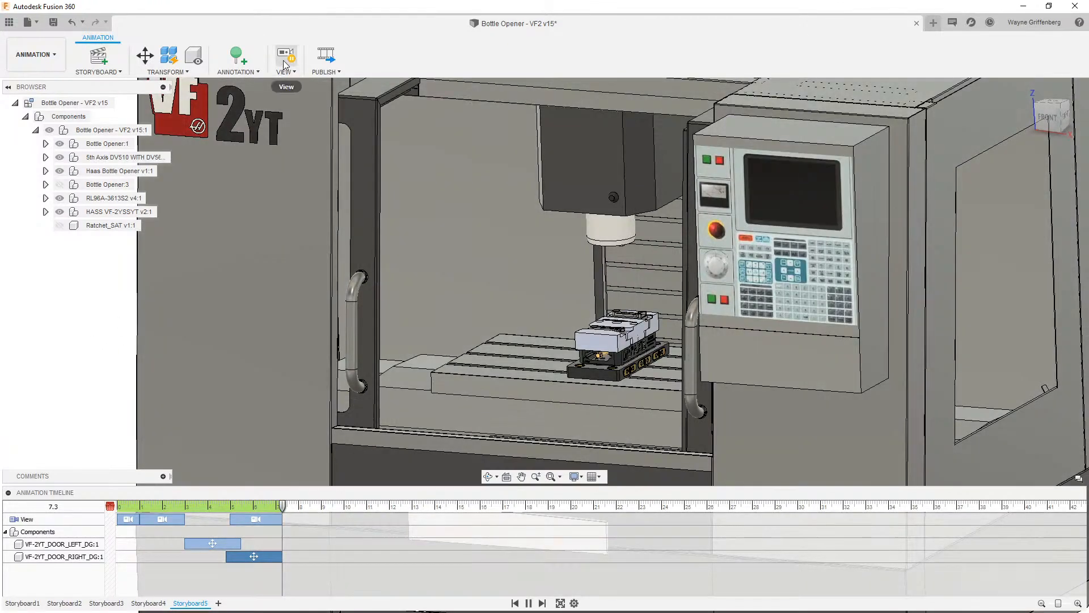
pyautogui.click(285, 59)
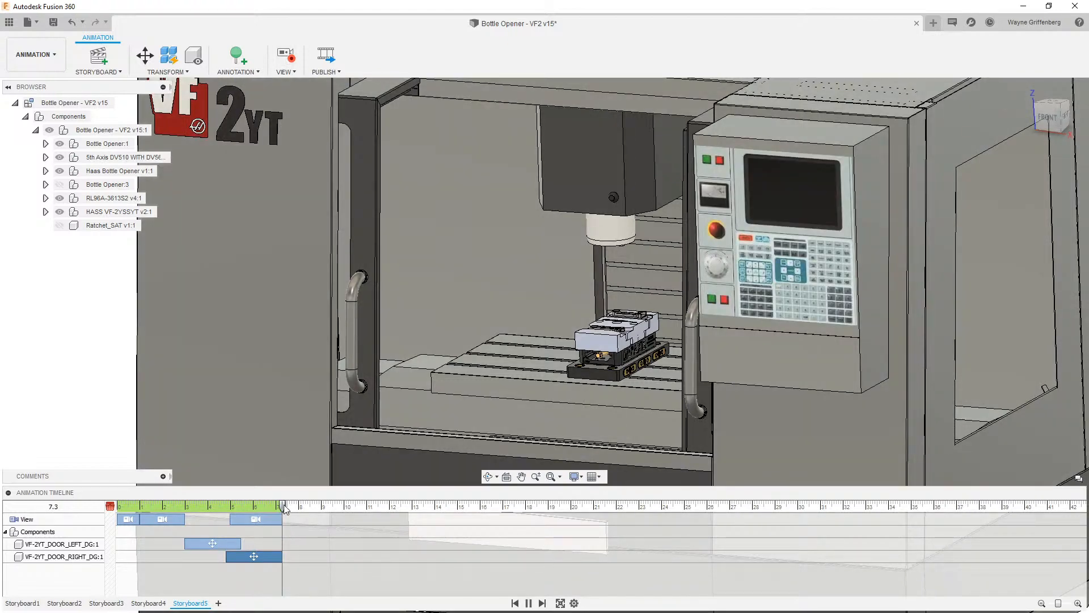
pyautogui.moveTo(285, 508); pyautogui.dragTo(321, 506)
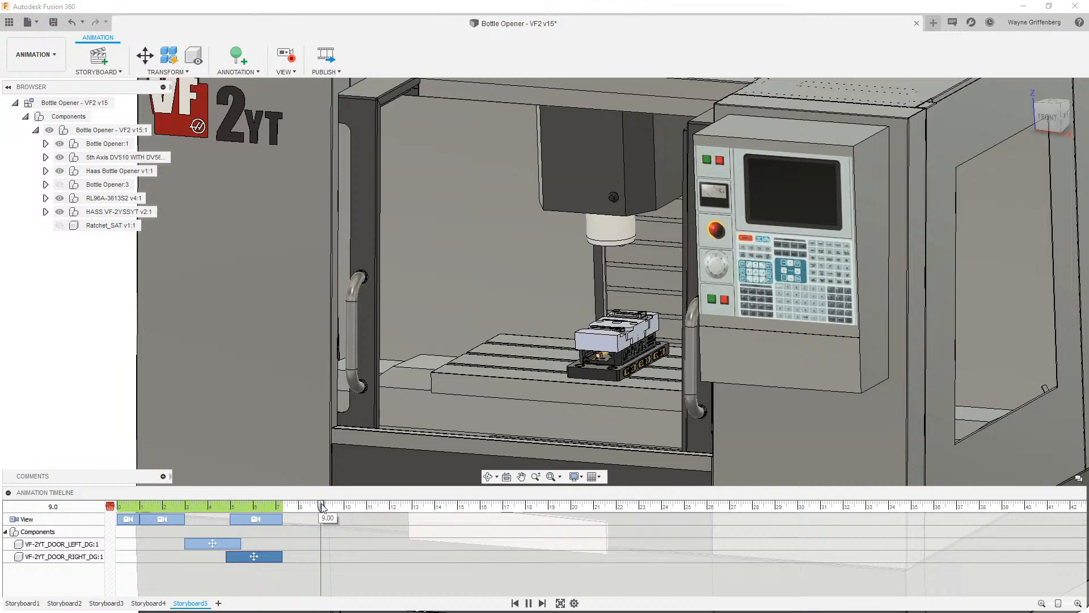
pyautogui.scroll(3, 488, 408)
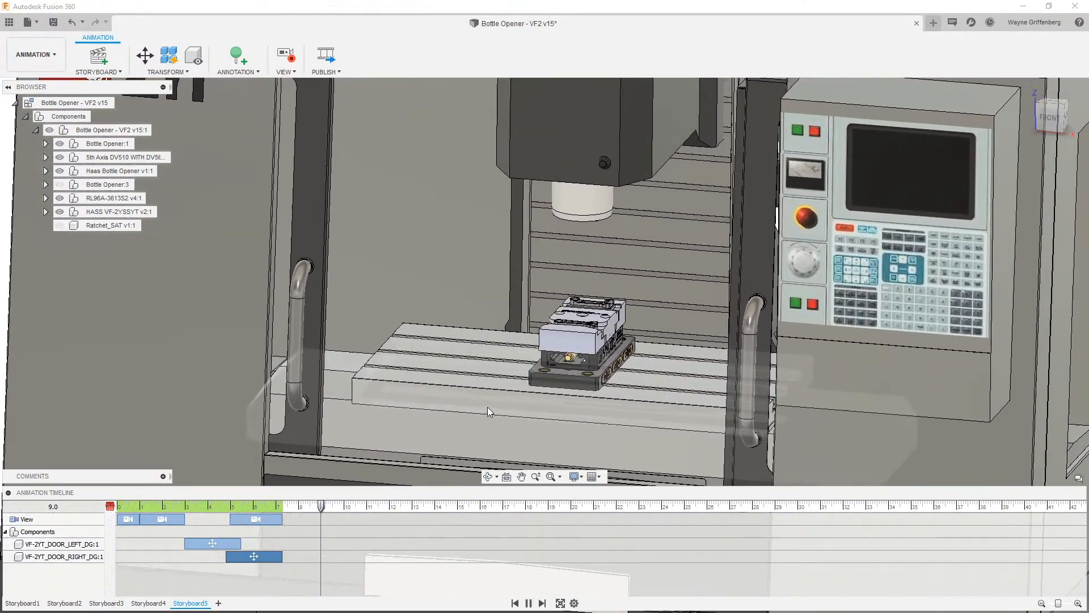
pyautogui.scroll(5, 488, 407)
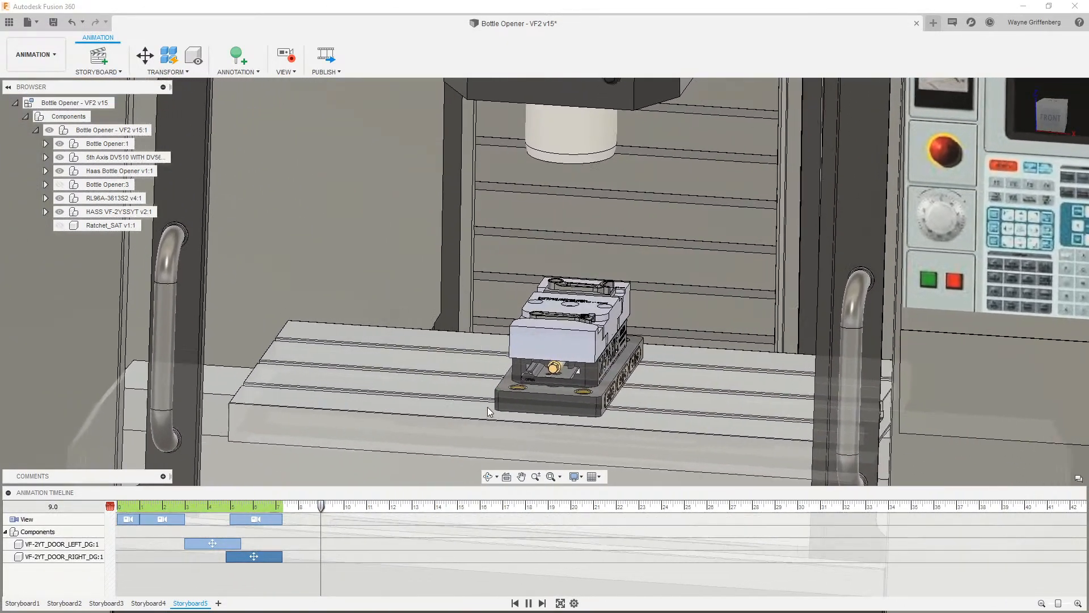
pyautogui.scroll(5, 488, 407)
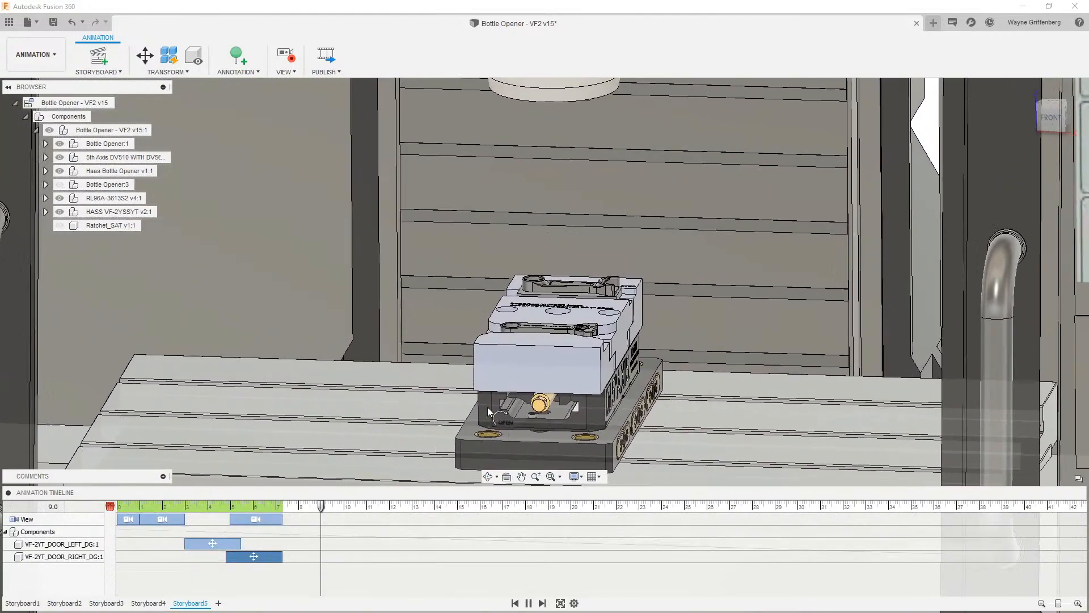
pyautogui.scroll(5, 488, 407)
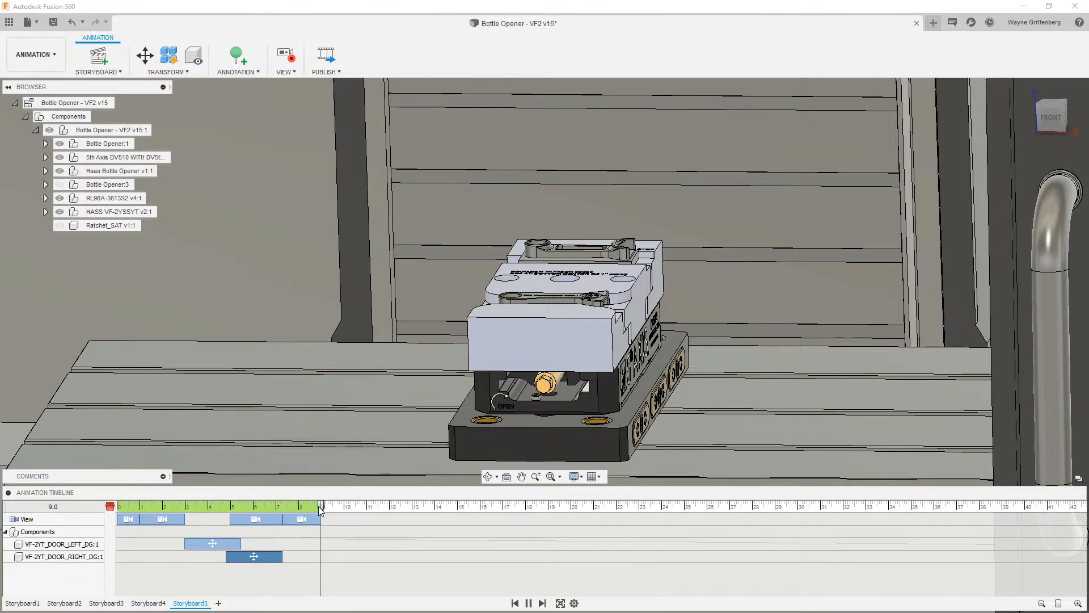
# - Expand the HAAS VF-2YSSYT component and set the playhead to about 7.9 seconds
pyautogui.moveTo(321, 506); pyautogui.dragTo(285, 511)
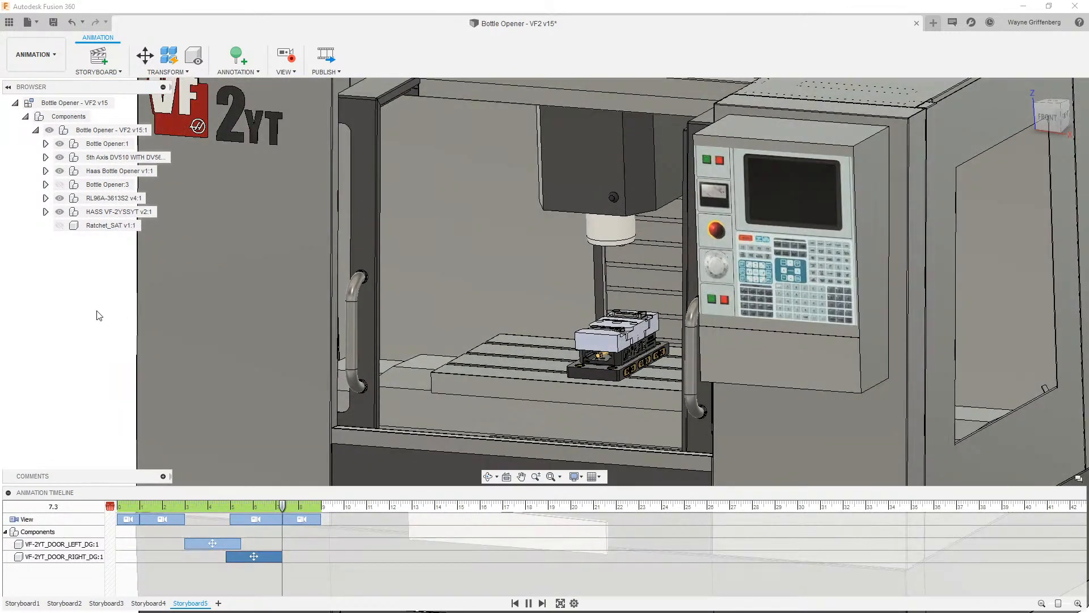
pyautogui.click(45, 212)
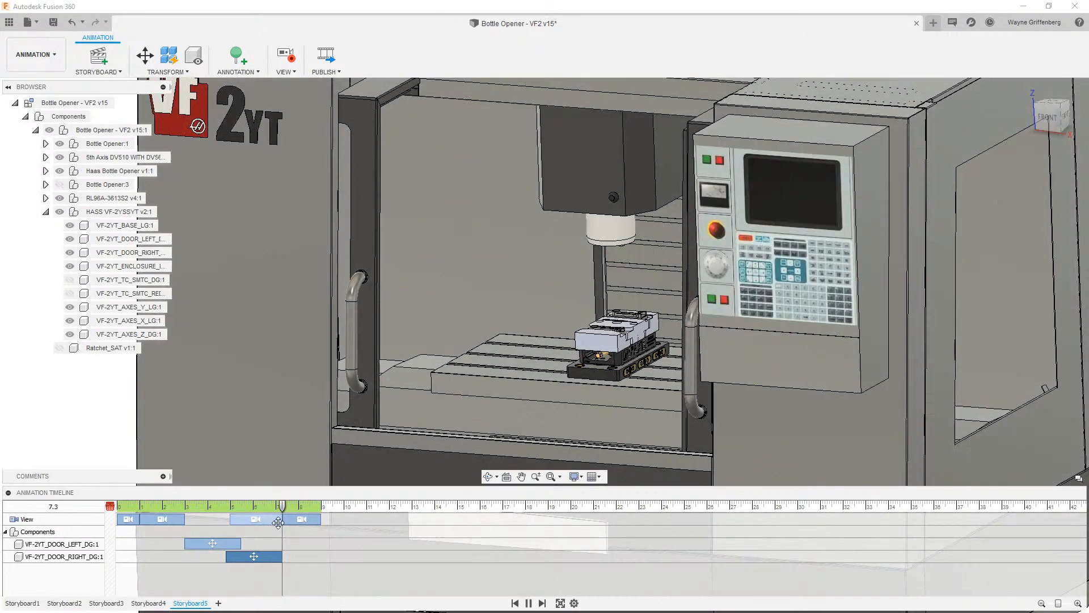
pyautogui.moveTo(284, 510); pyautogui.dragTo(297, 511)
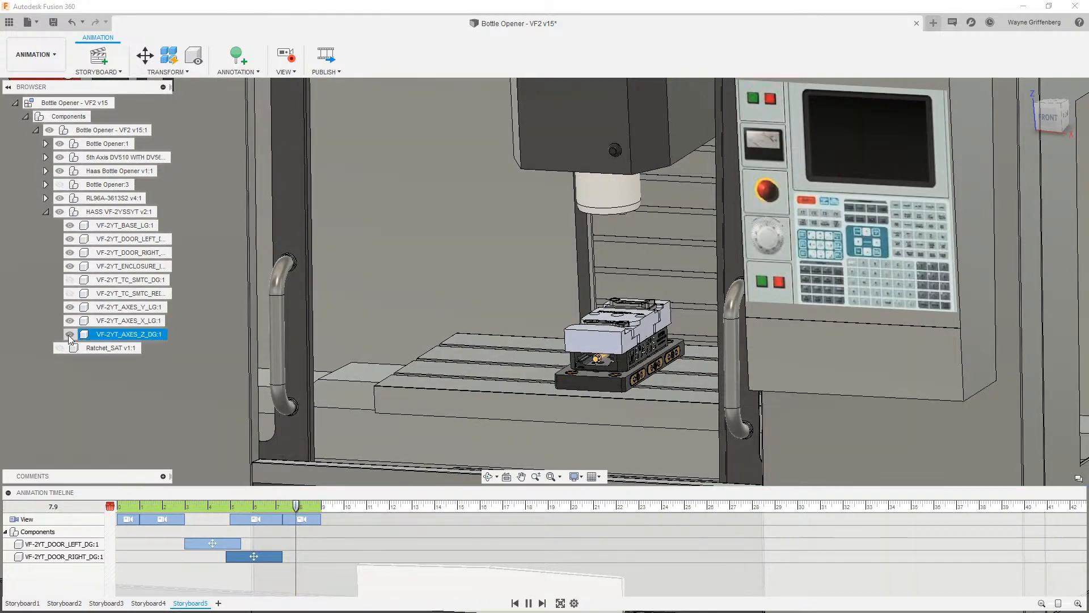
# - Hide the Z axis, enclosure, right door and left door components of the machine
pyautogui.click(69, 334)
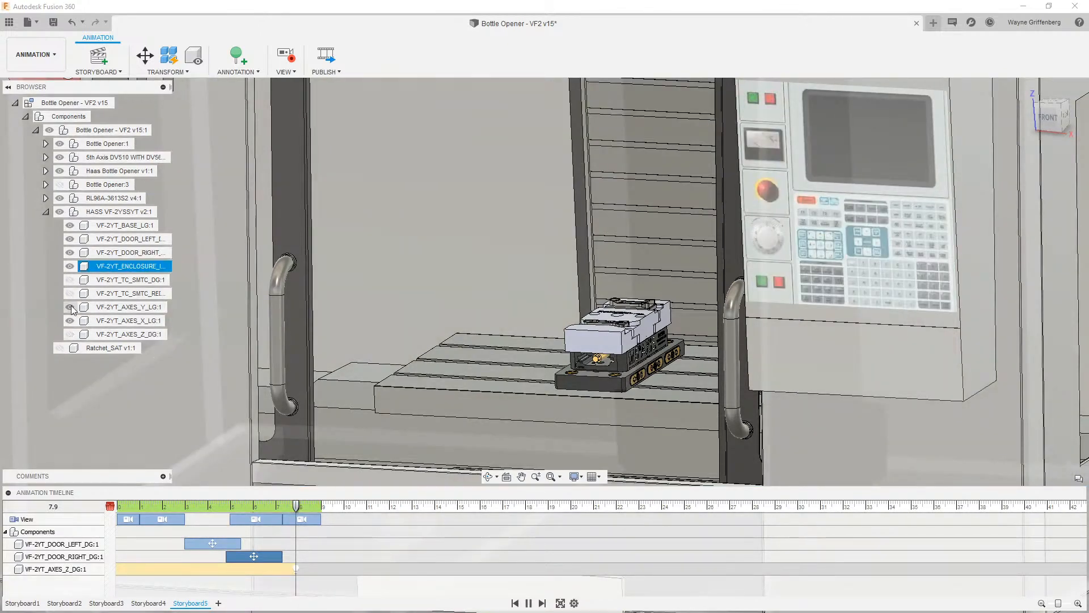
pyautogui.click(70, 266)
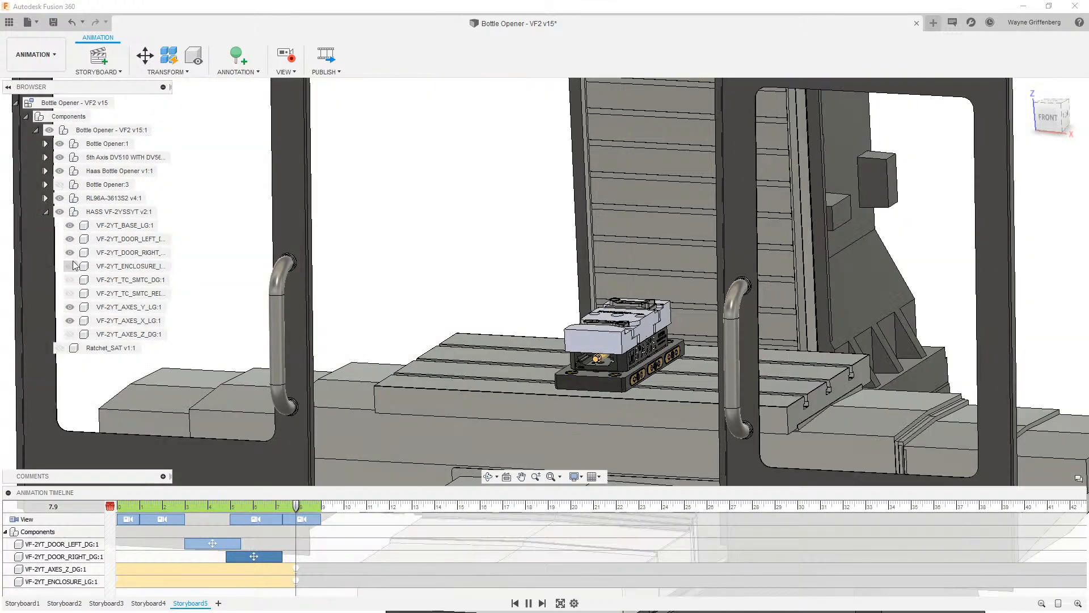
pyautogui.click(70, 252)
pyautogui.click(71, 239)
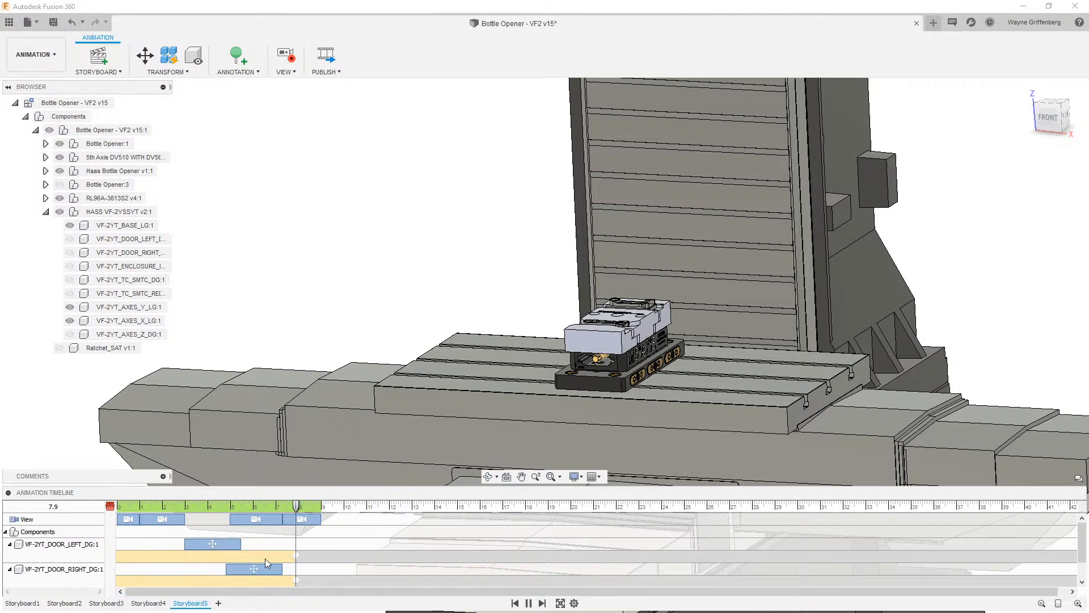
# - Move the hide actions of the right door, Z axis and enclosure to about 8.9 seconds
pyautogui.scroll(-2, 270, 556)
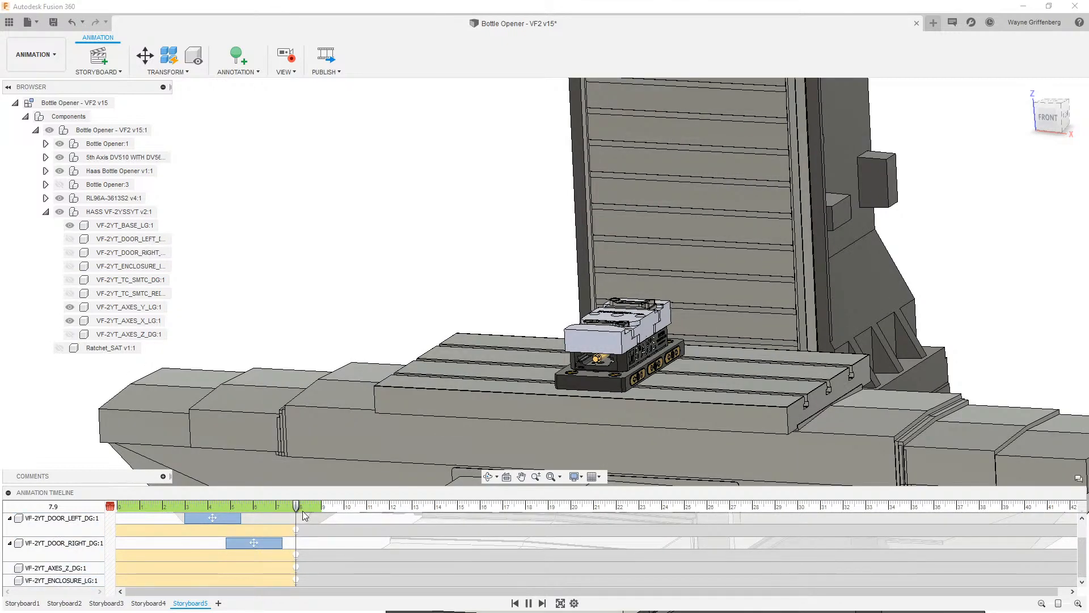
pyautogui.scroll(2, 311, 553)
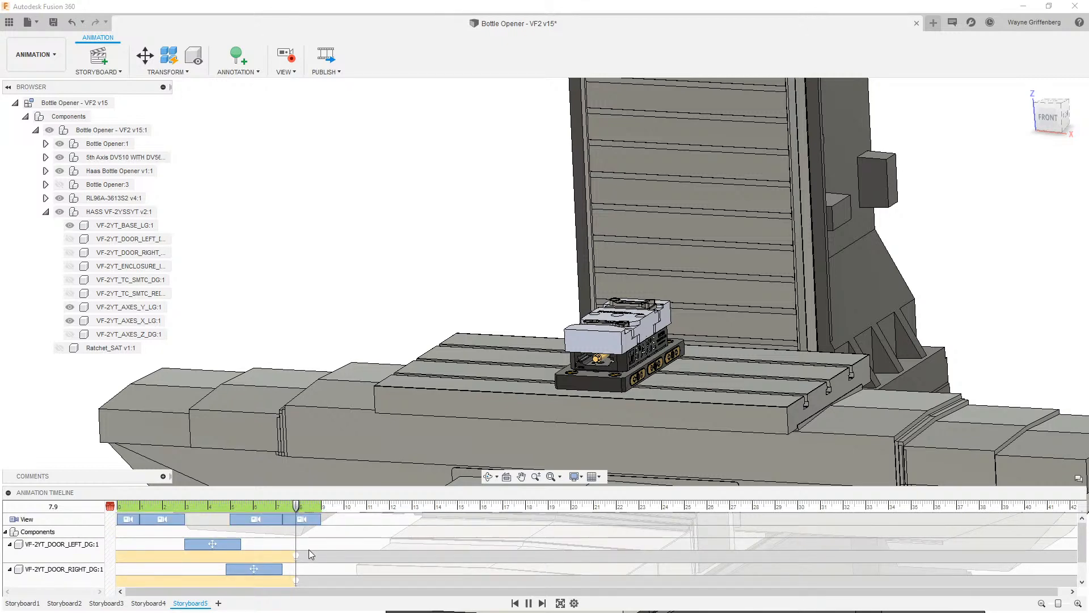
pyautogui.scroll(-2, 308, 549)
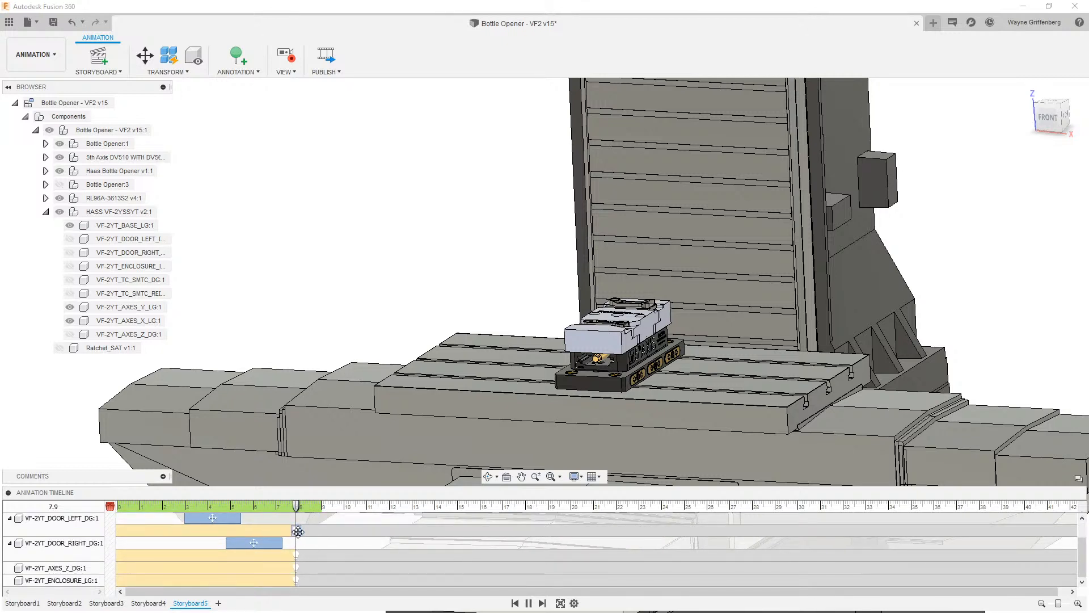
pyautogui.moveTo(299, 530); pyautogui.dragTo(318, 551)
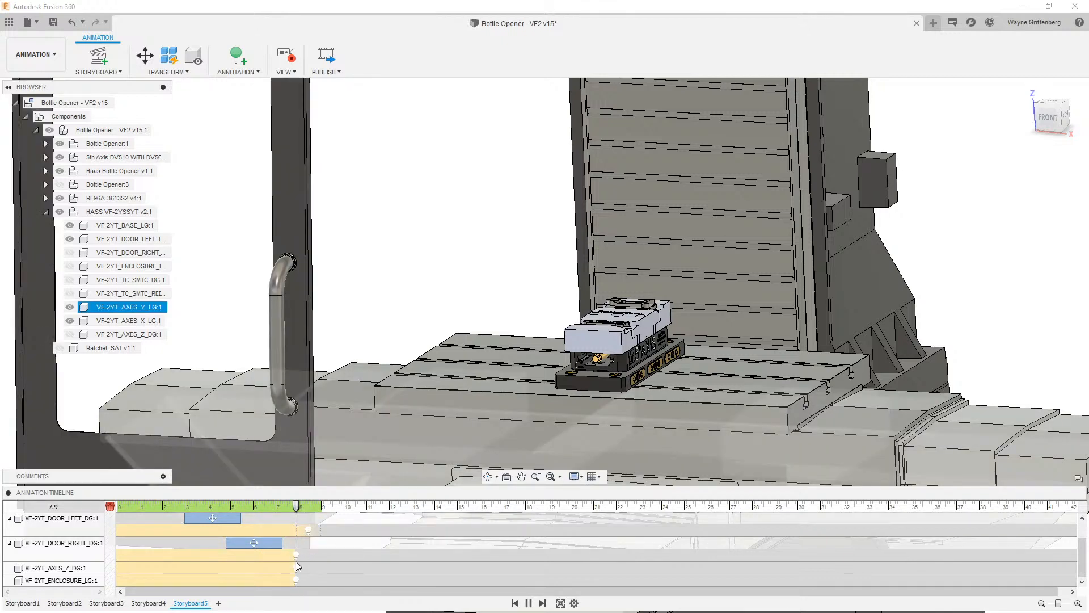
pyautogui.click(296, 554)
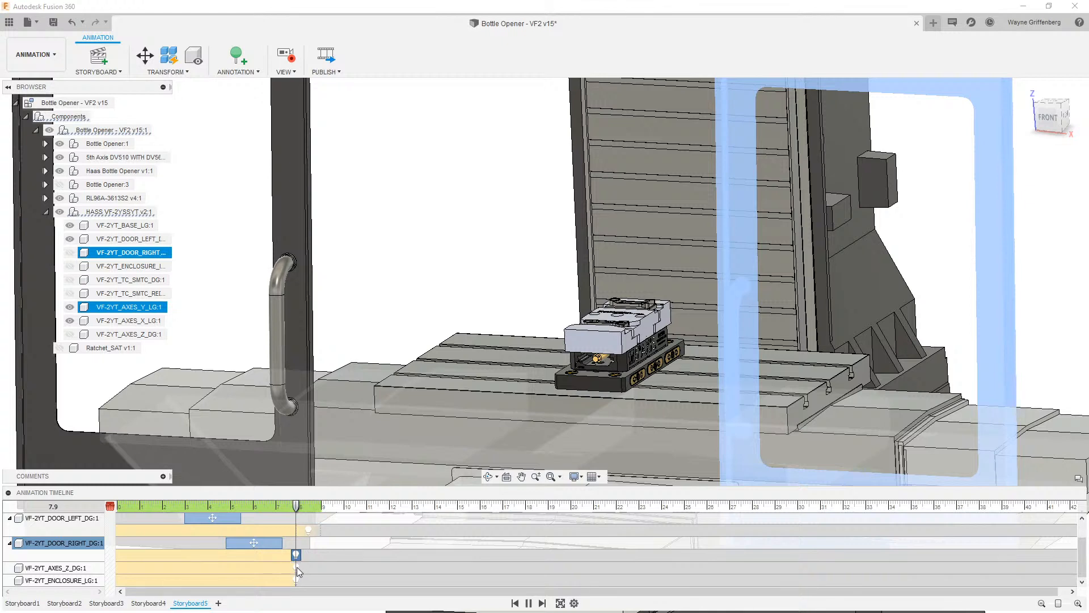
pyautogui.keyDown('ctrl'); pyautogui.click(296, 567); pyautogui.keyUp('ctrl')
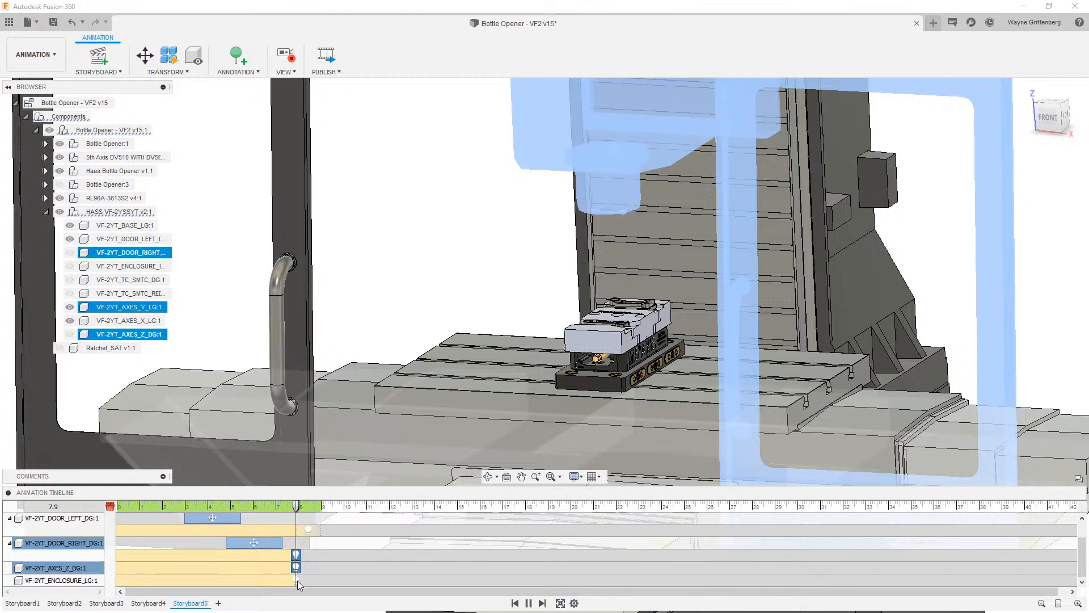
pyautogui.keyDown('ctrl'); pyautogui.click(296, 580); pyautogui.keyUp('ctrl')
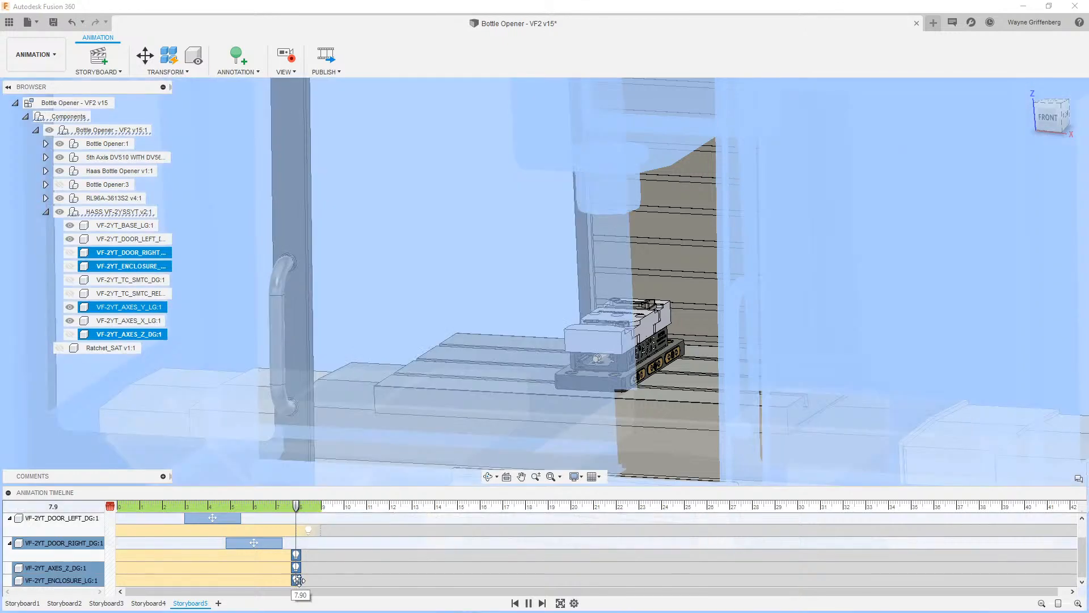
pyautogui.moveTo(301, 579); pyautogui.dragTo(314, 579)
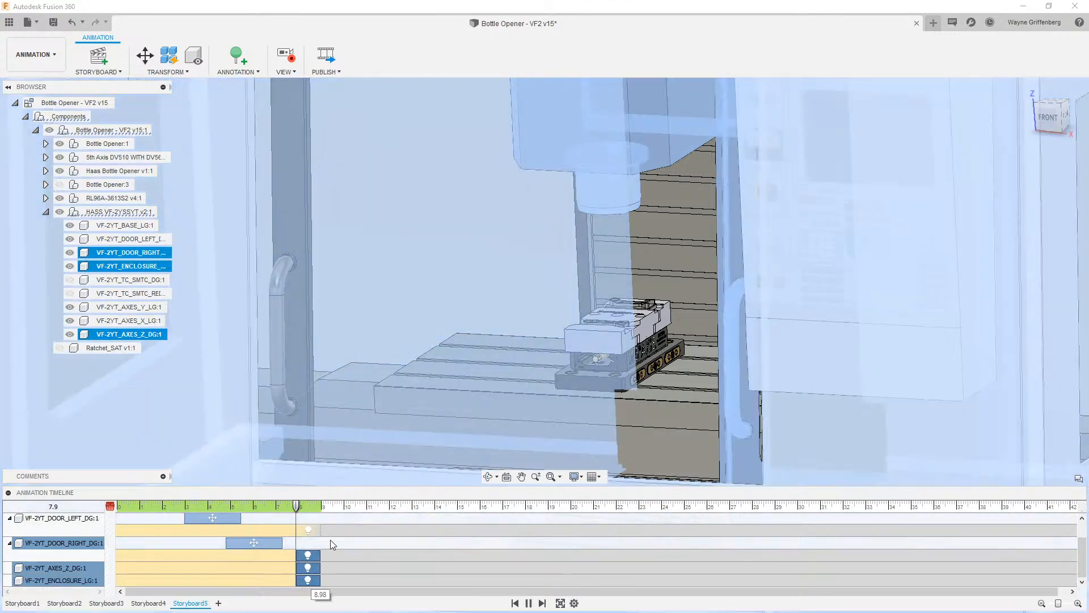
# - Play back the animation from about 6.6 seconds to review the door opening and hiding
pyautogui.click(342, 511)
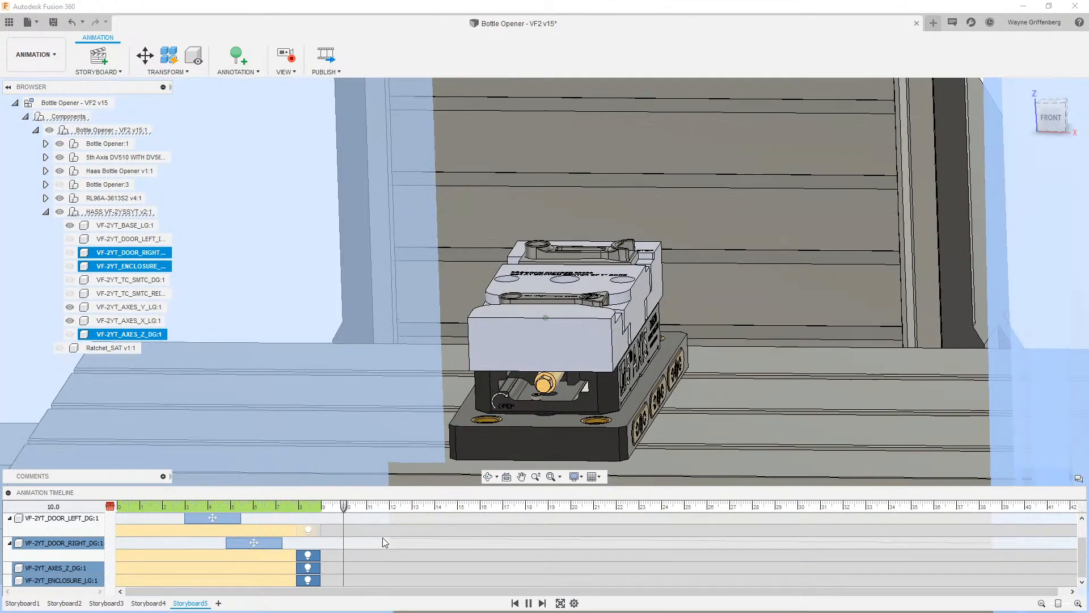
pyautogui.click(300, 220)
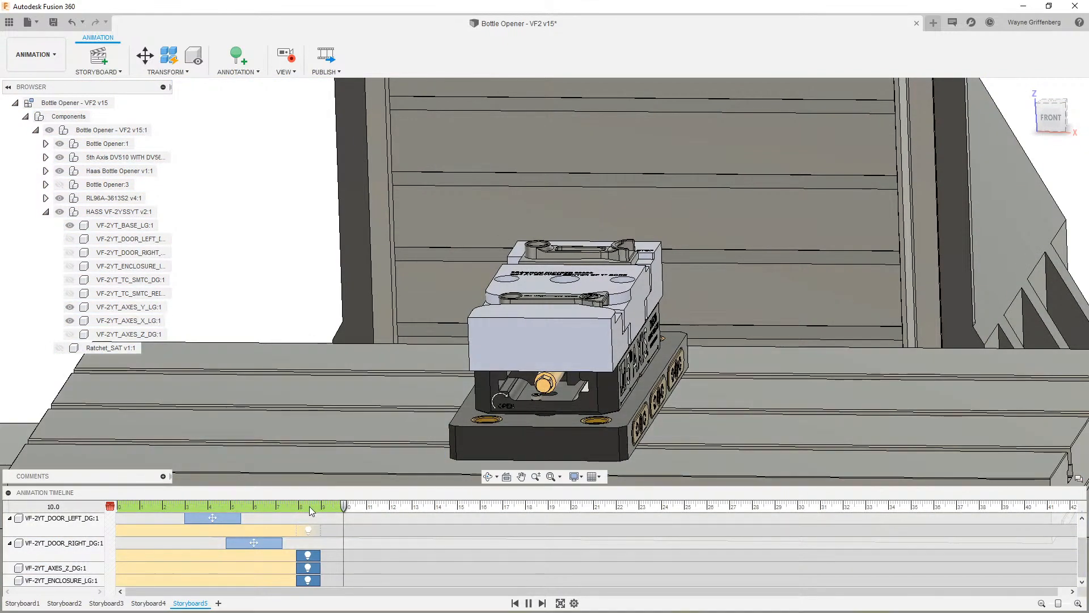
pyautogui.moveTo(344, 506); pyautogui.dragTo(266, 506)
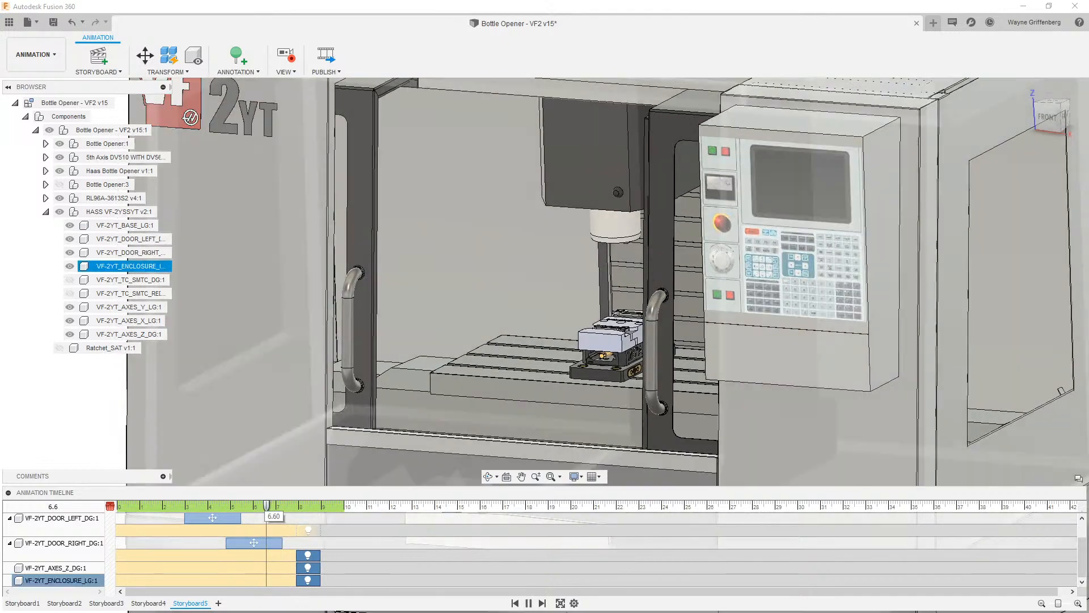
pyautogui.click(529, 604)
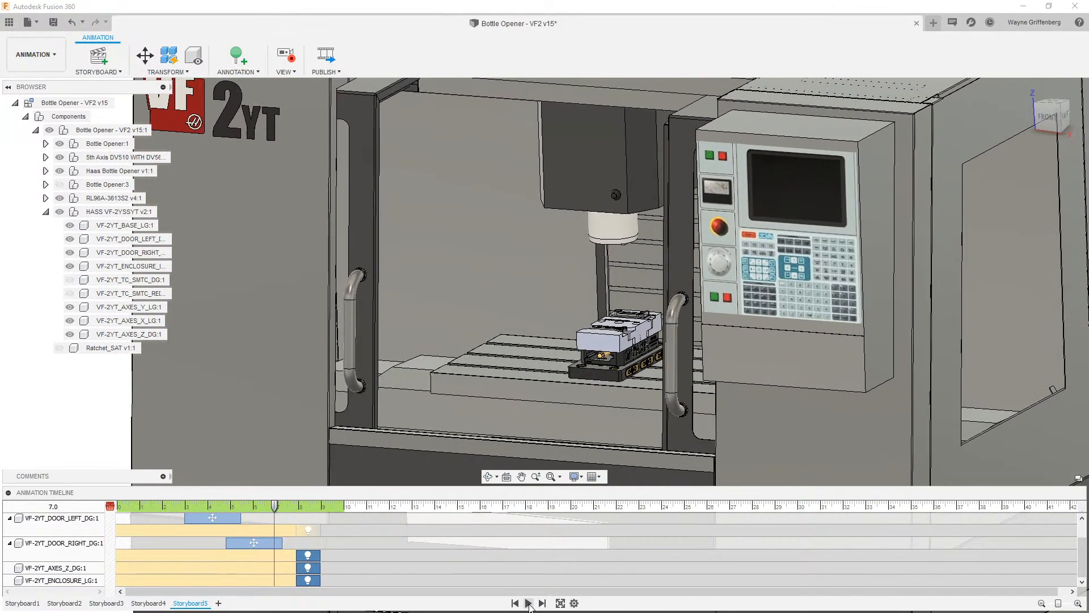
pyautogui.click(529, 603)
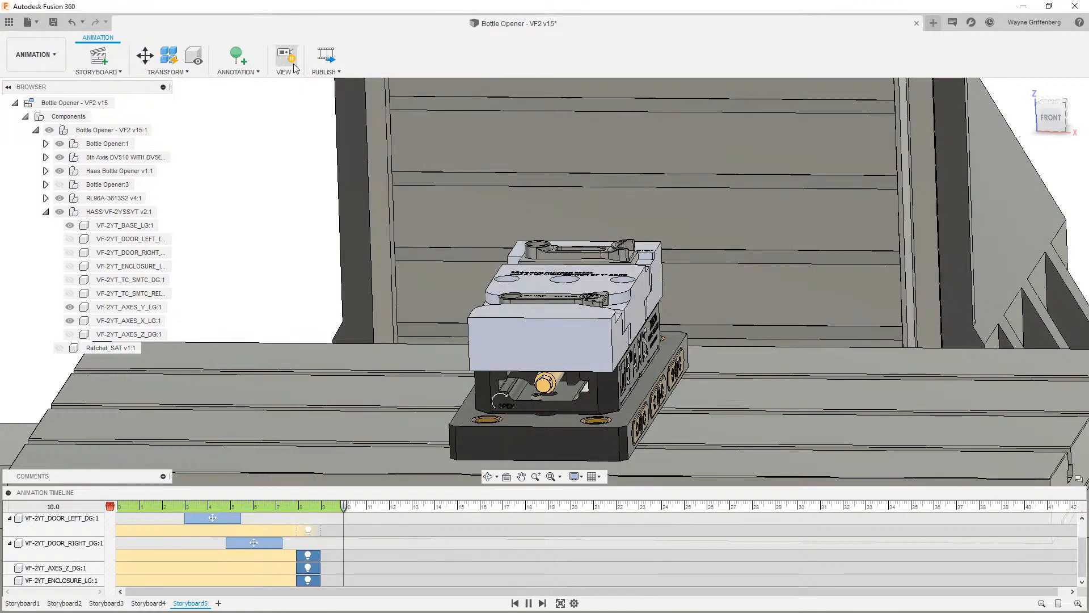
# - Examine the fixture close up from a few zoom levels
pyautogui.click(454, 284)
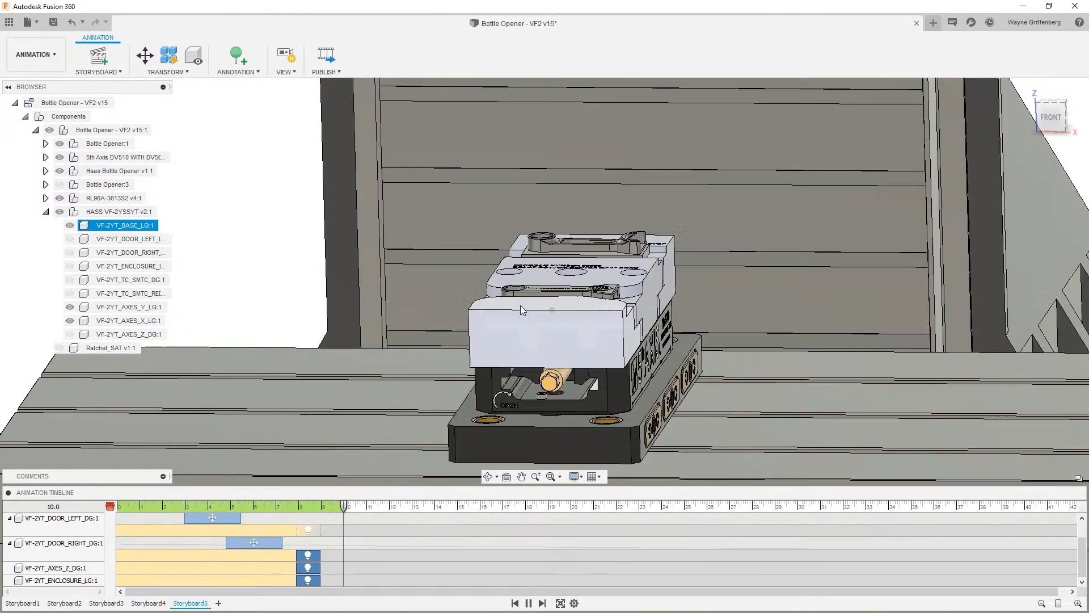
pyautogui.click(599, 322)
pyautogui.scroll(5, 484, 349)
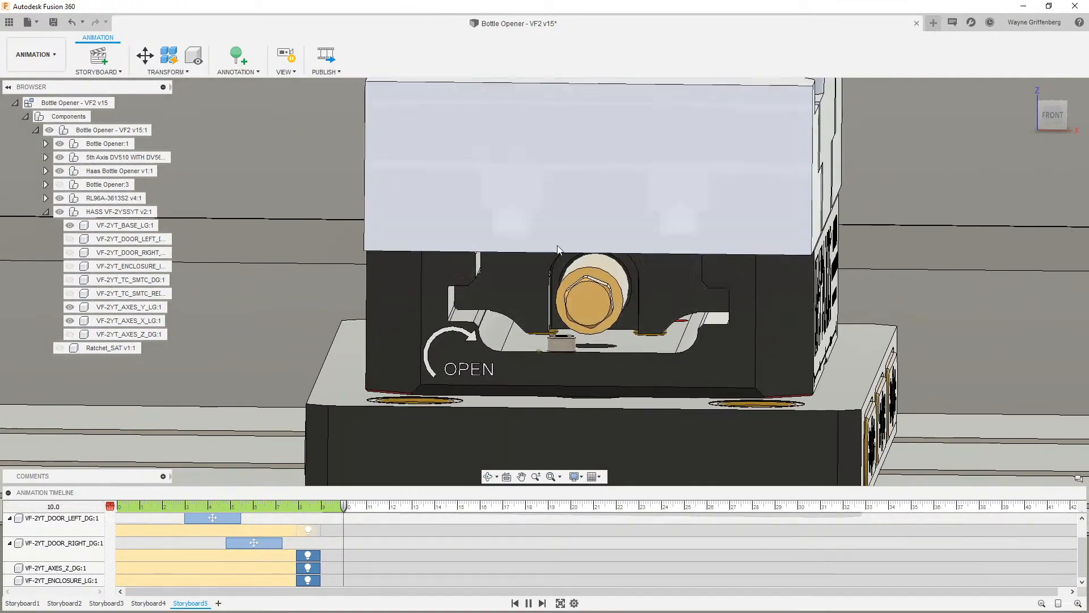
pyautogui.scroll(-2, 612, 342)
pyautogui.scroll(-3, 612, 346)
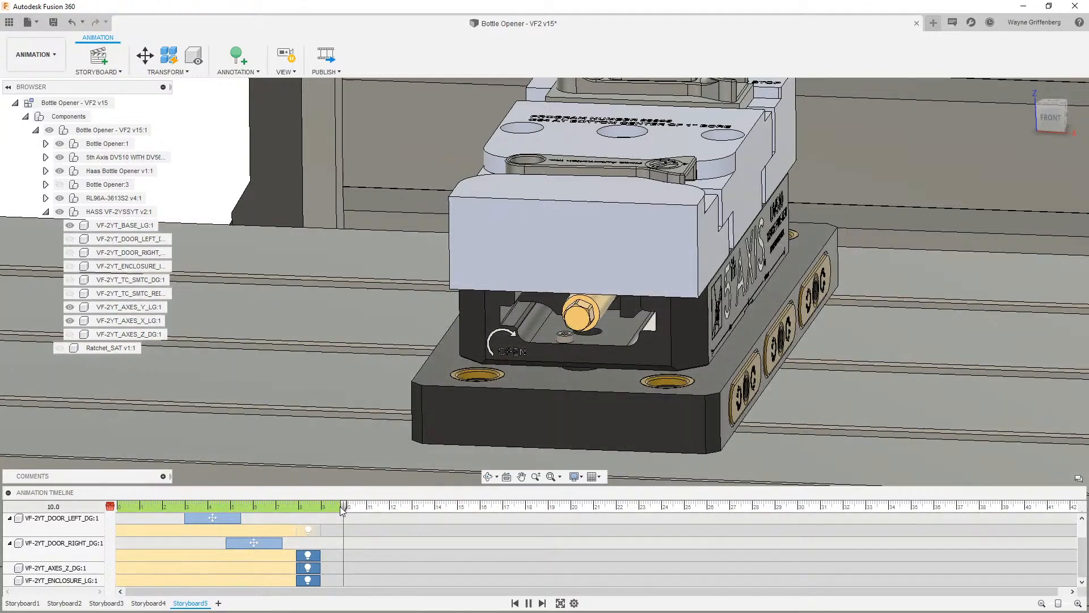
pyautogui.moveTo(342, 510)
pyautogui.mouseDown()
pyautogui.moveTo(301, 509)
pyautogui.moveTo(343, 510)
pyautogui.mouseUp()
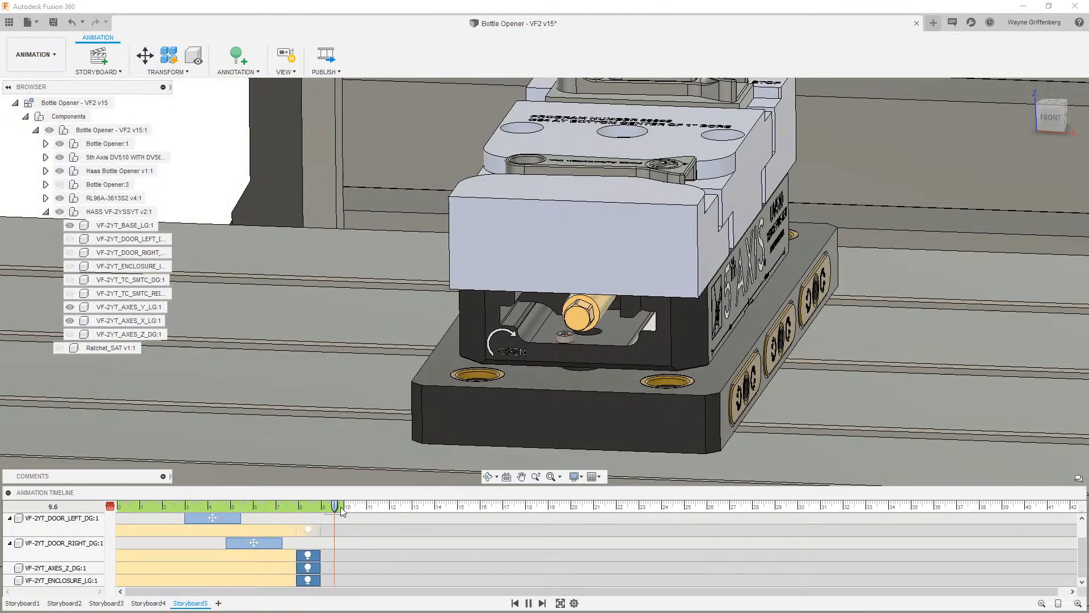
# - Turn on view recording, move the playhead to about 11.1 seconds and record a front view of the fixture
pyautogui.click(287, 57)
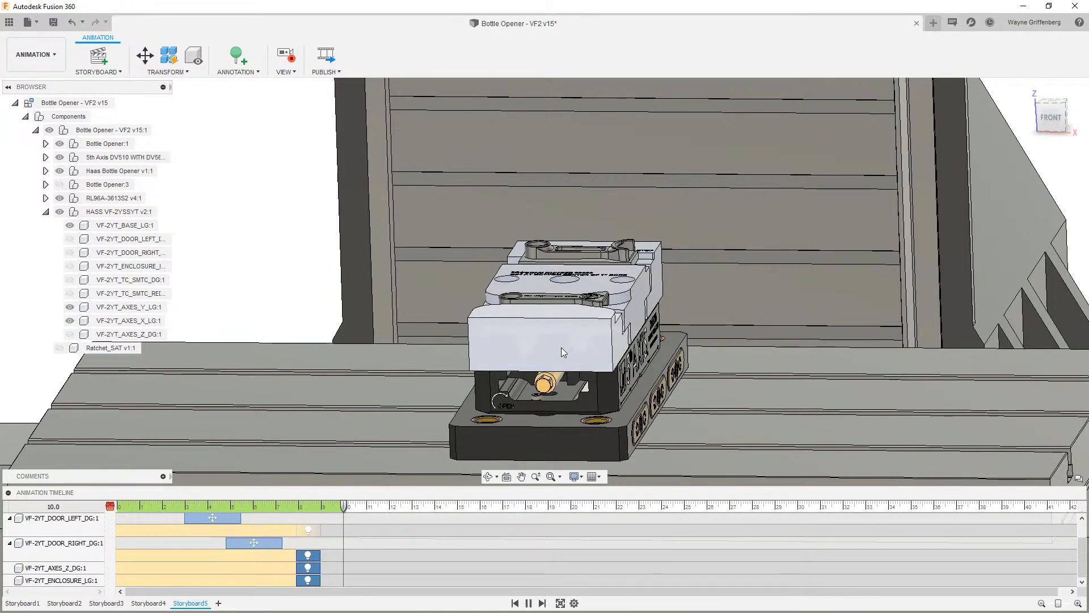
pyautogui.moveTo(343, 508); pyautogui.dragTo(368, 508)
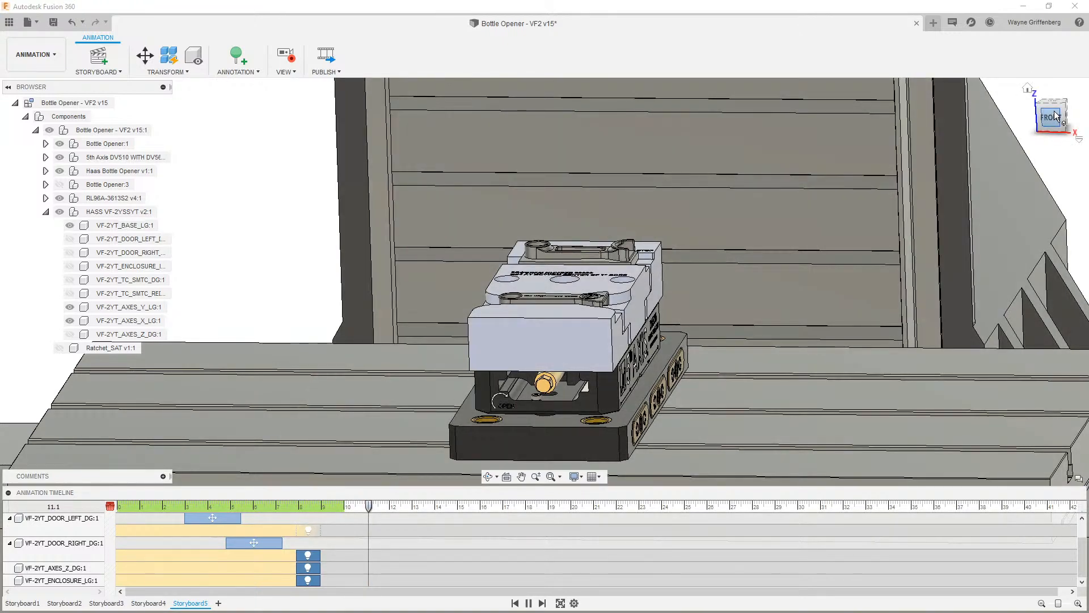
pyautogui.click(1051, 117)
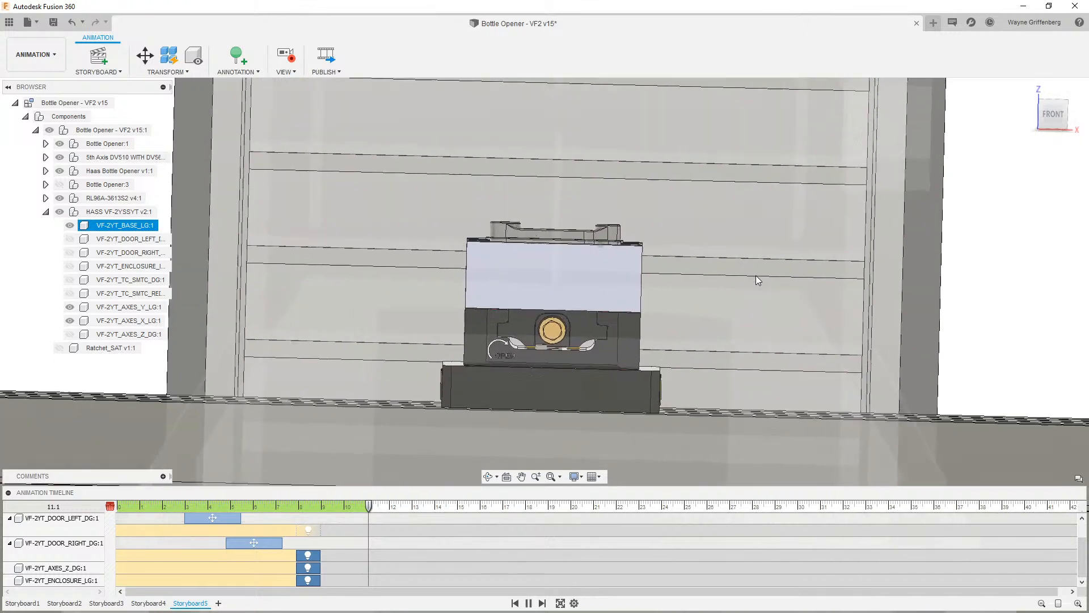
pyautogui.click(1050, 116)
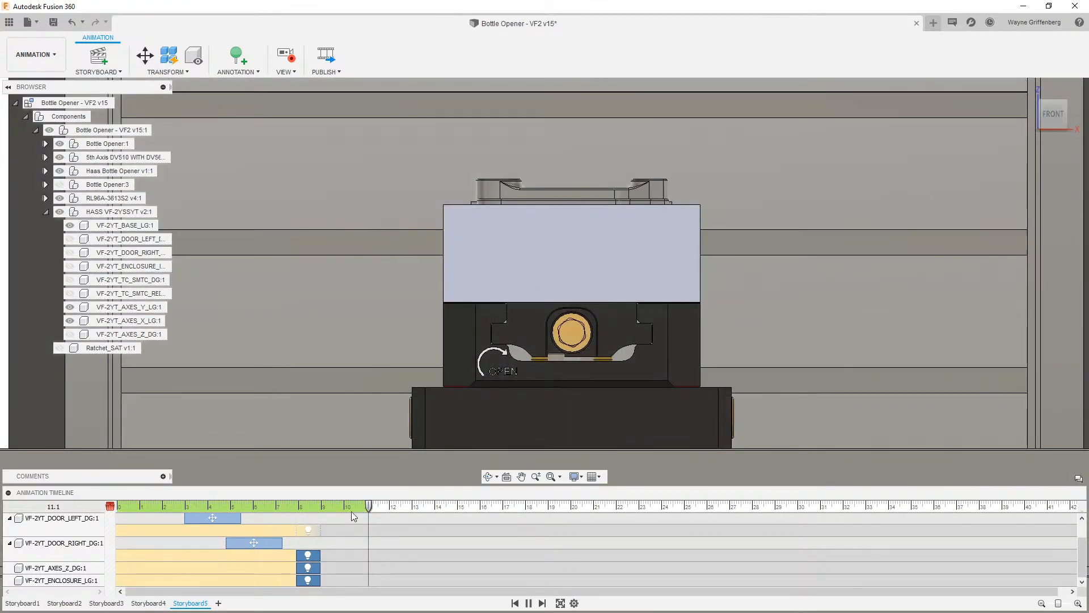
# - Move the playhead to 13 seconds and record an orbited angled view of the fixture
pyautogui.scroll(2, 342, 539)
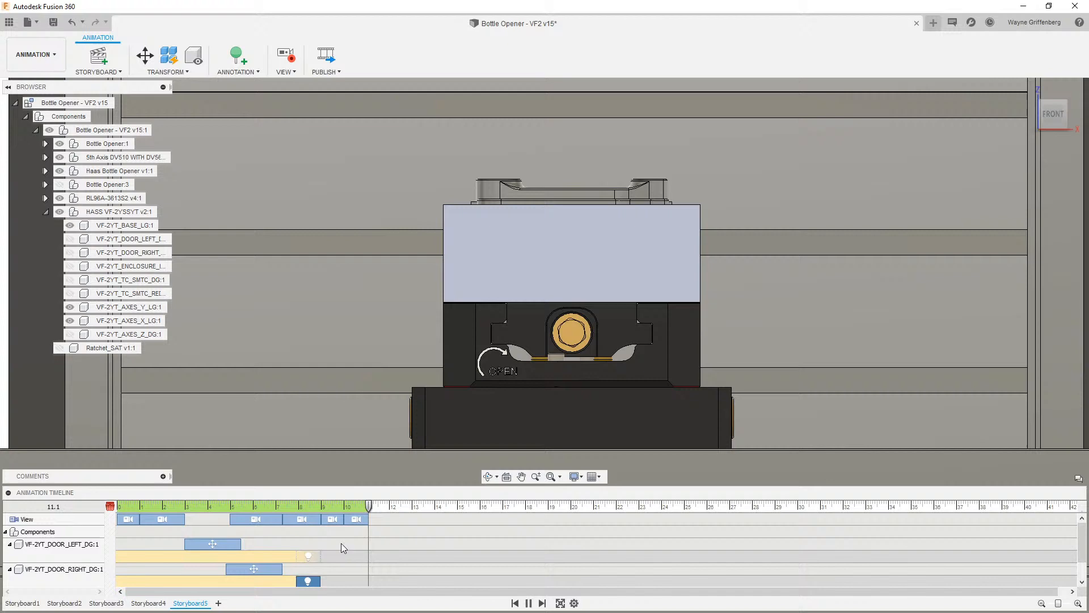
pyautogui.click(342, 506)
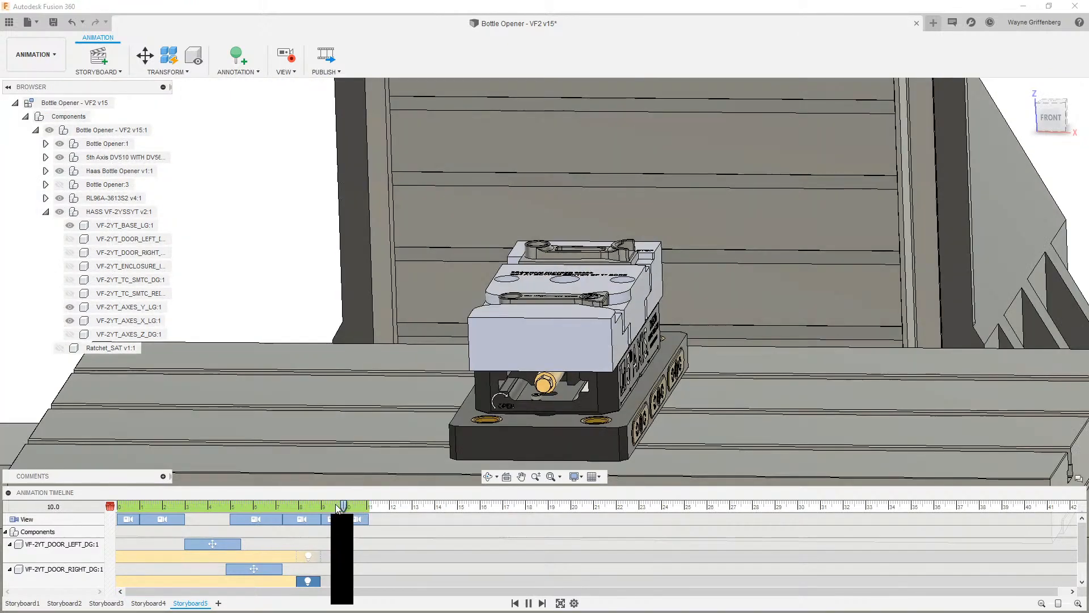
pyautogui.moveTo(337, 505); pyautogui.dragTo(369, 507)
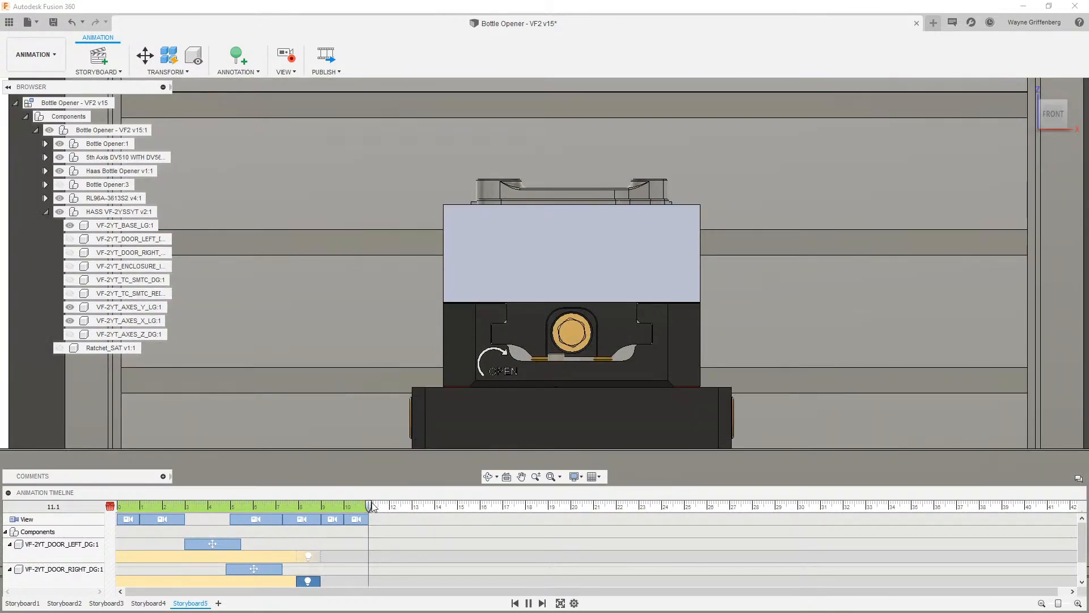
pyautogui.moveTo(370, 505); pyautogui.dragTo(390, 507)
pyautogui.moveTo(390, 507); pyautogui.dragTo(413, 513)
pyautogui.keyDown('shift'); pyautogui.moveTo(437, 436); pyautogui.dragTo(475, 423, button='middle'); pyautogui.keyUp('shift')
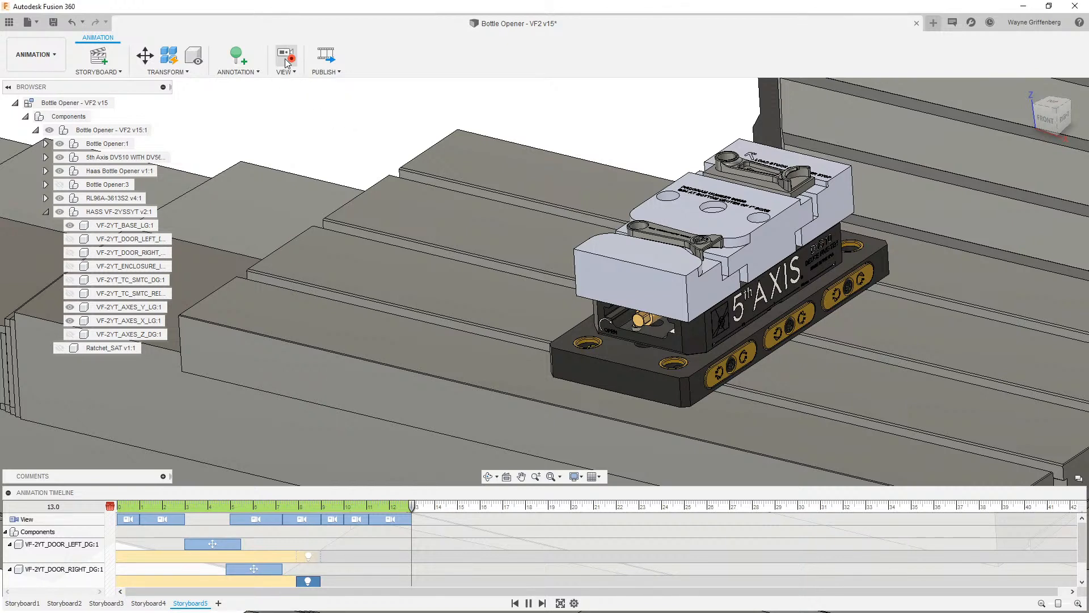
# - Show the Ratchet_SAT component and collapse the HAAS machine component
pyautogui.click(122, 321)
pyautogui.click(59, 348)
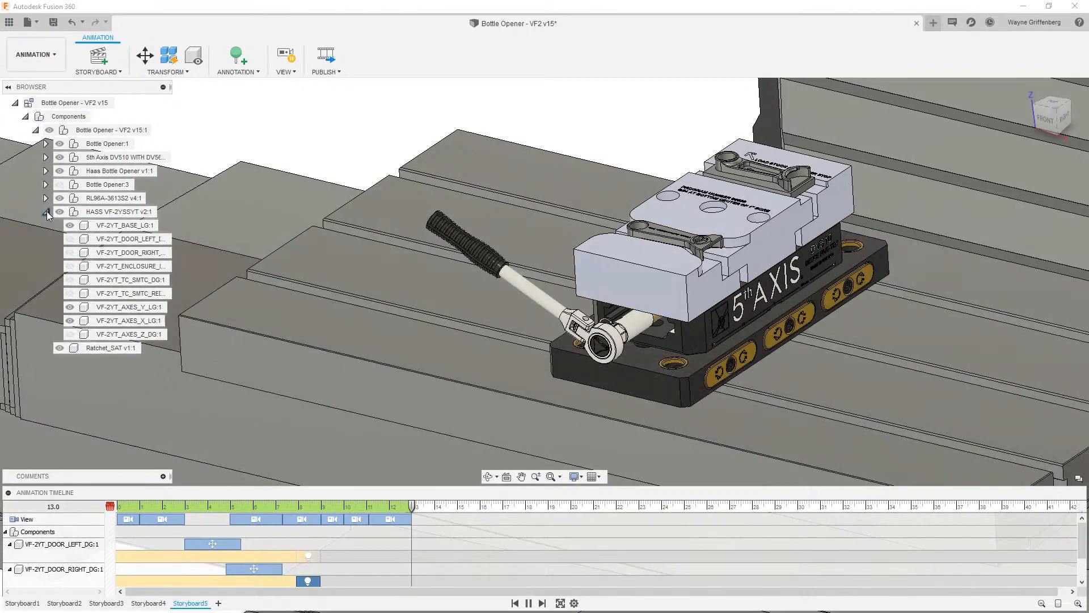
pyautogui.click(46, 211)
# - Use Transform Components to move the ratchet from the fixture bolt onto the table in front
pyautogui.click(629, 345)
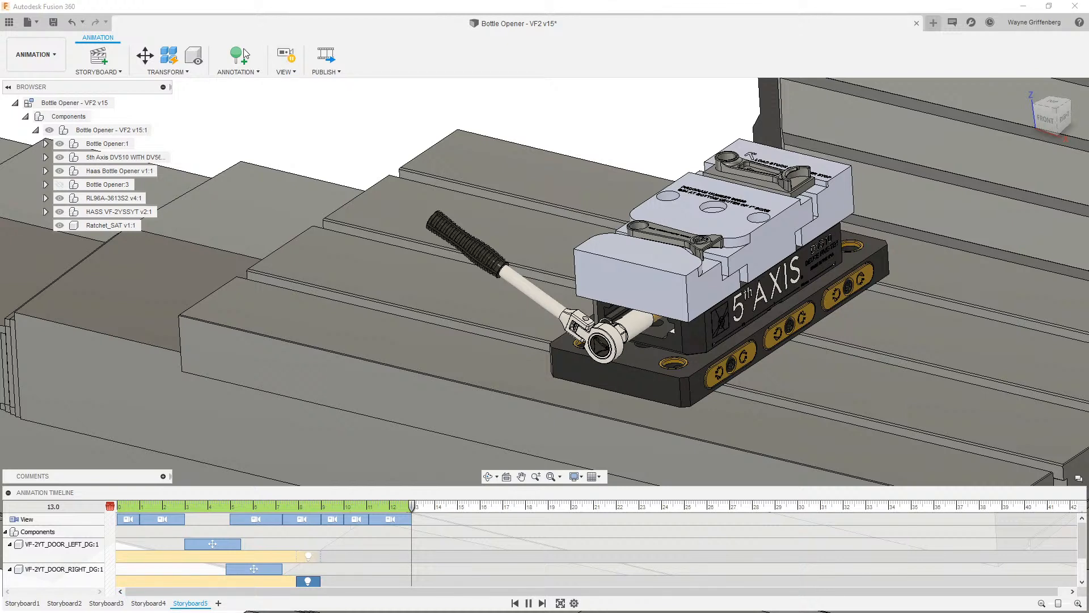
pyautogui.click(145, 55)
pyautogui.click(606, 343)
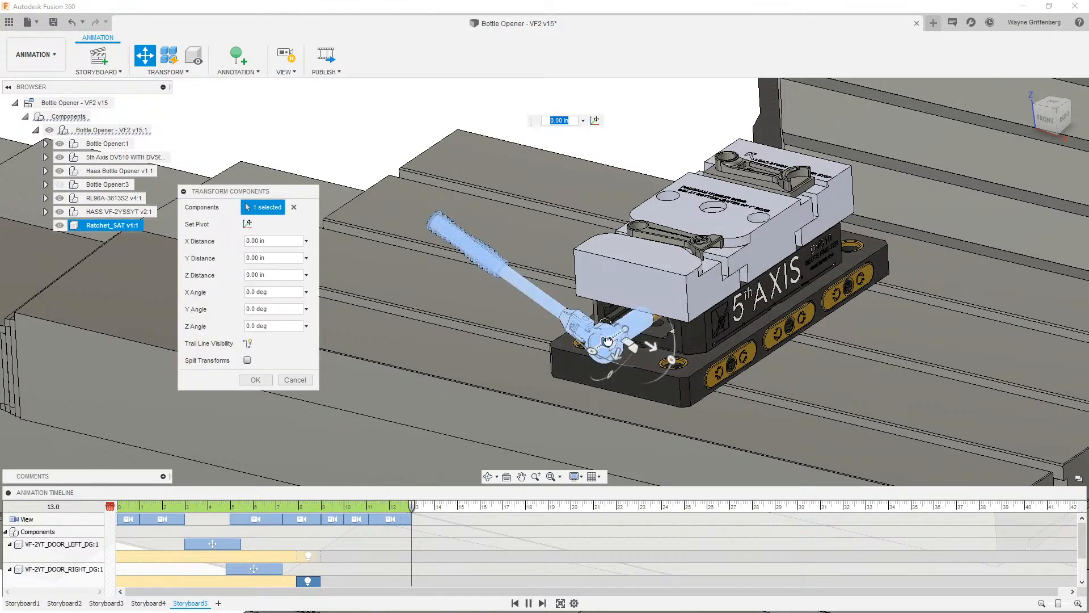
pyautogui.moveTo(611, 341); pyautogui.dragTo(404, 442)
pyautogui.click(244, 383)
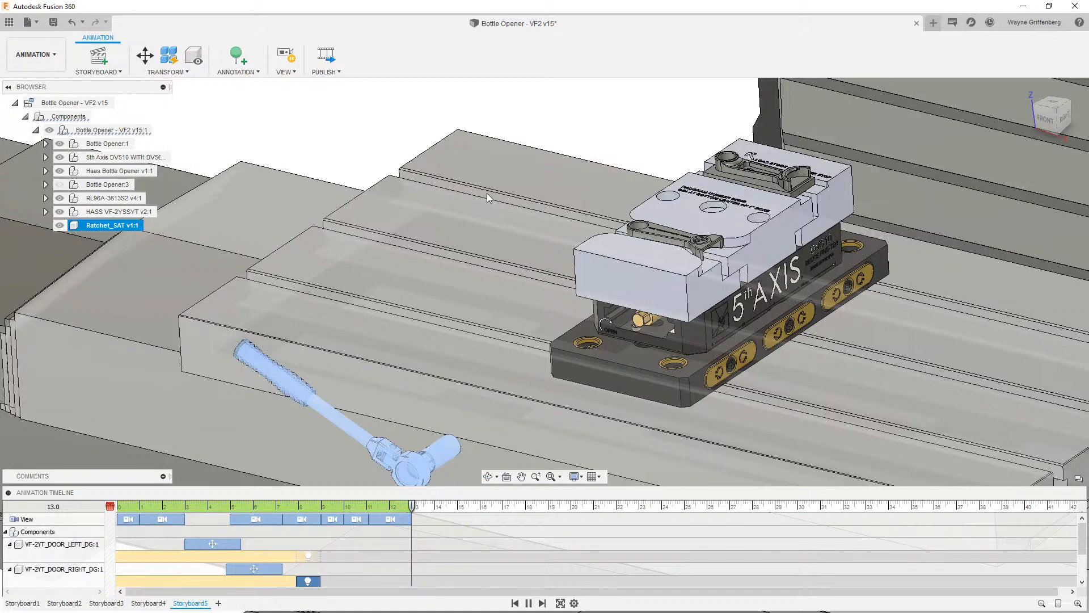
# - Hide the ratchet at 13 seconds and switch off view recording
pyautogui.click(483, 116)
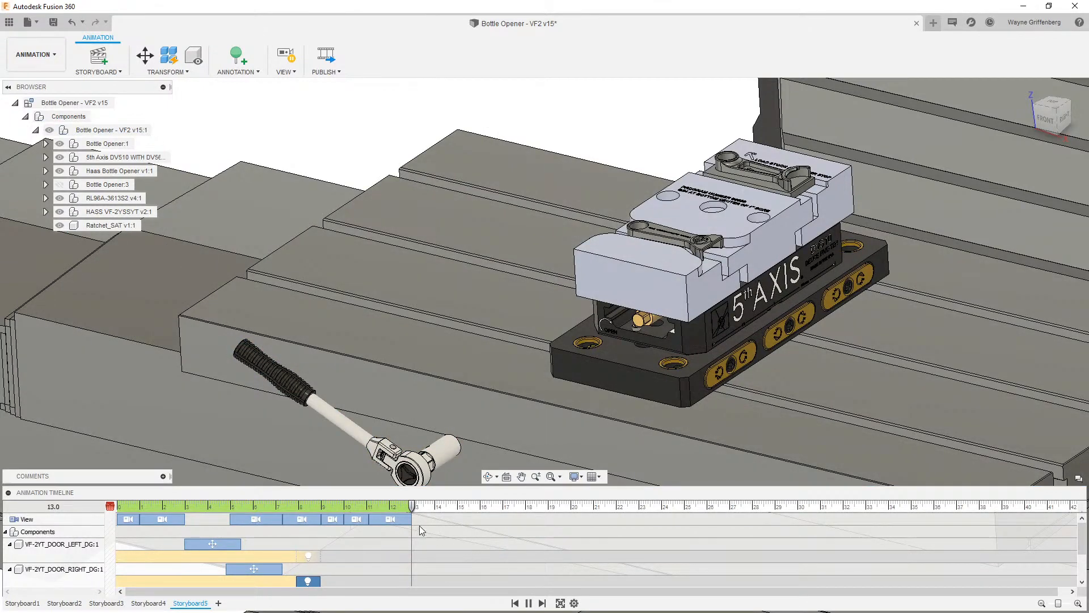
pyautogui.click(387, 469)
pyautogui.click(60, 225)
pyautogui.click(286, 56)
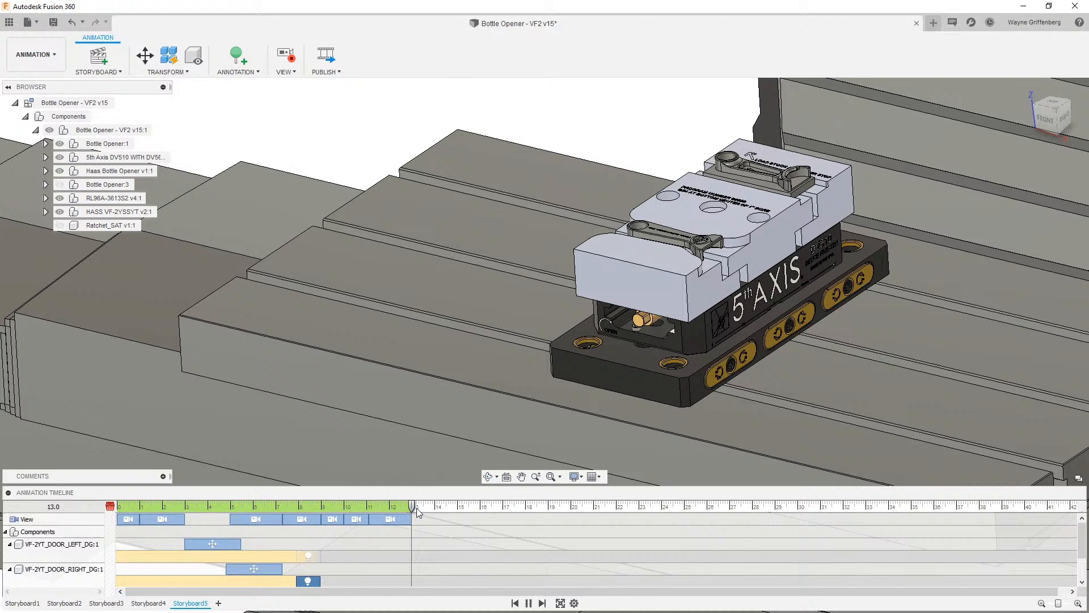
# - Show the ratchet at about 14.1 seconds and shift its visibility action to about 13.5 seconds
pyautogui.moveTo(417, 511); pyautogui.dragTo(437, 507)
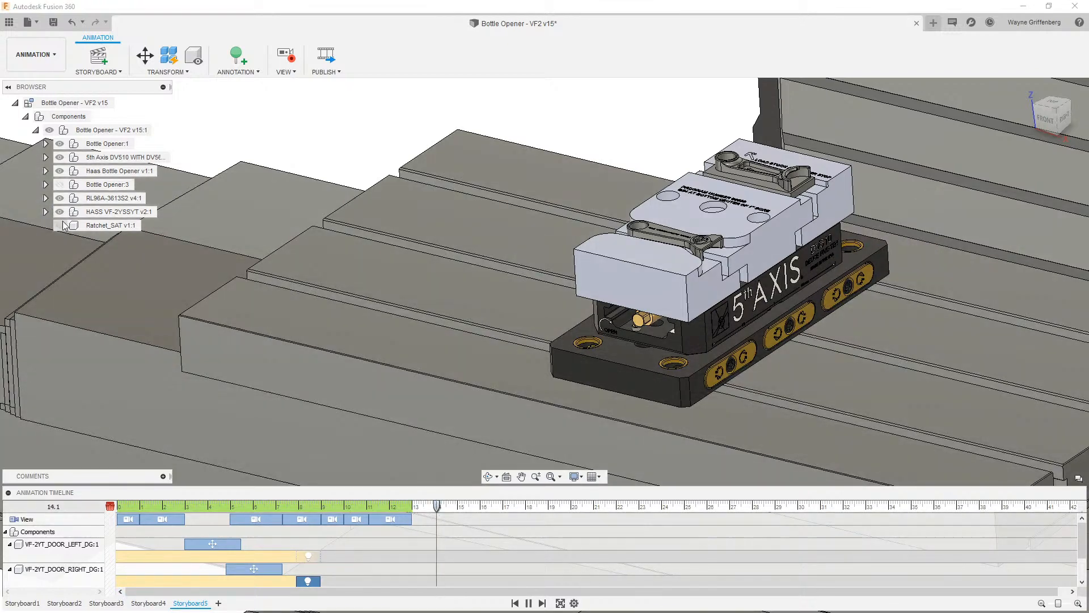
pyautogui.click(59, 225)
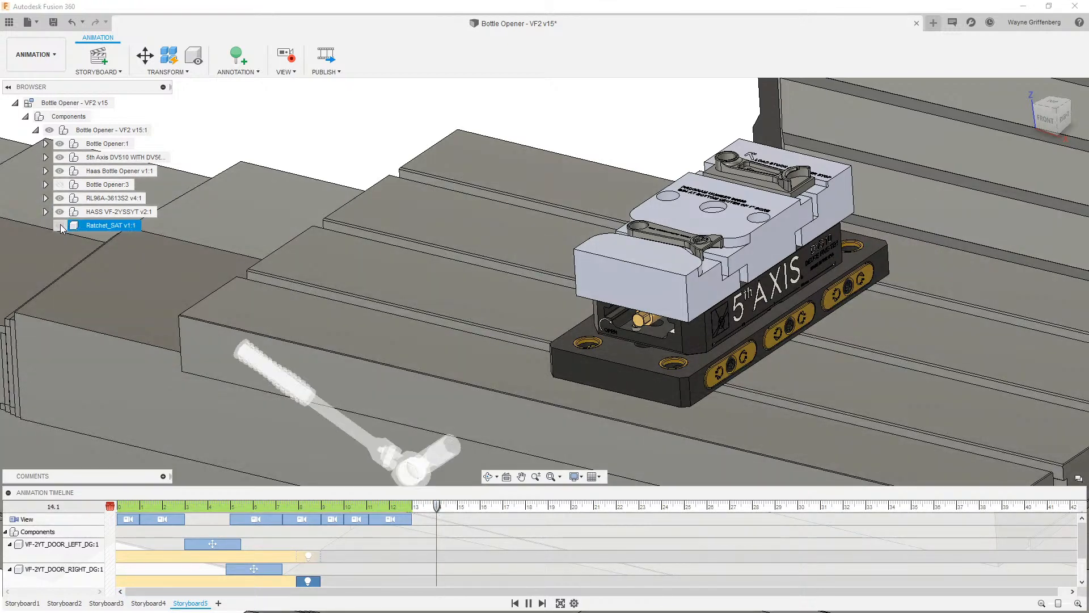
pyautogui.scroll(-2, 474, 554)
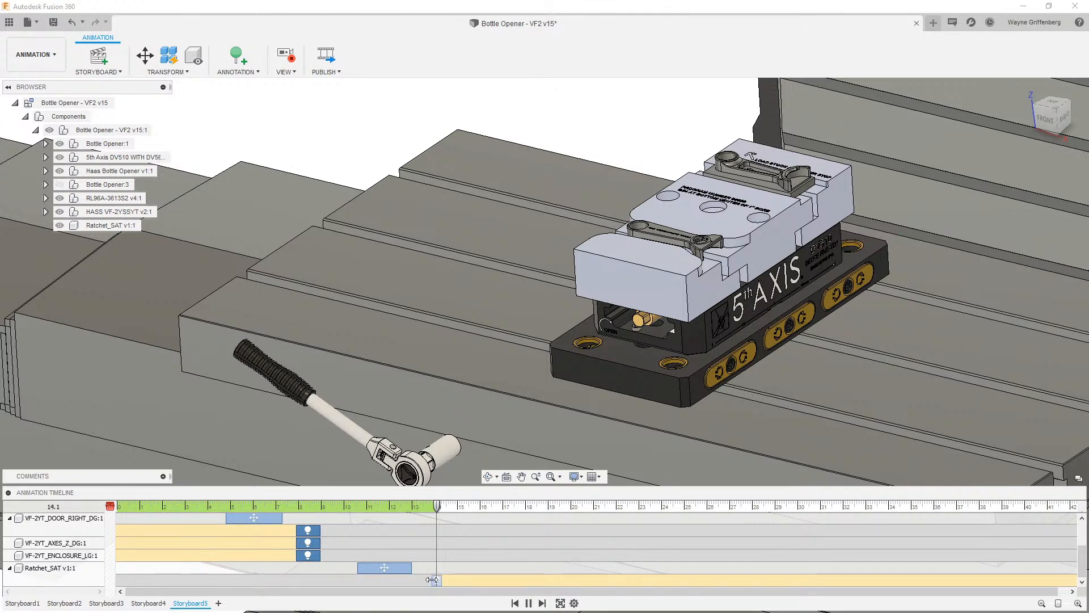
pyautogui.moveTo(430, 580); pyautogui.dragTo(418, 580)
pyautogui.click(409, 454)
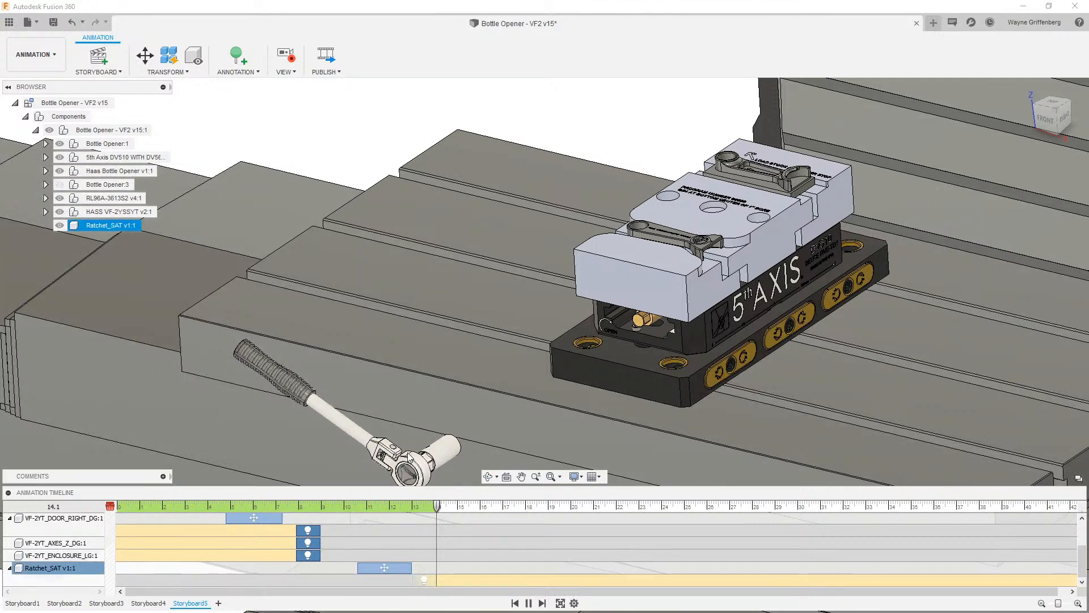
pyautogui.press('Escape')
# - At 15.1 seconds, move the ratchet back onto the fixture bolt with an X distance of -12.45 in
pyautogui.moveTo(437, 508); pyautogui.dragTo(459, 508)
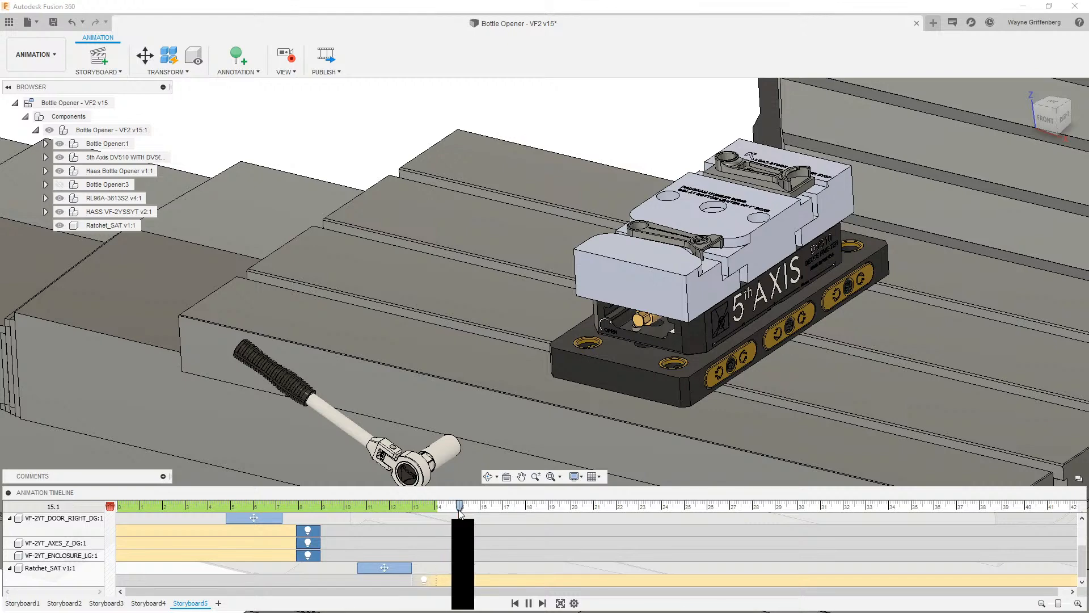
pyautogui.click(431, 463)
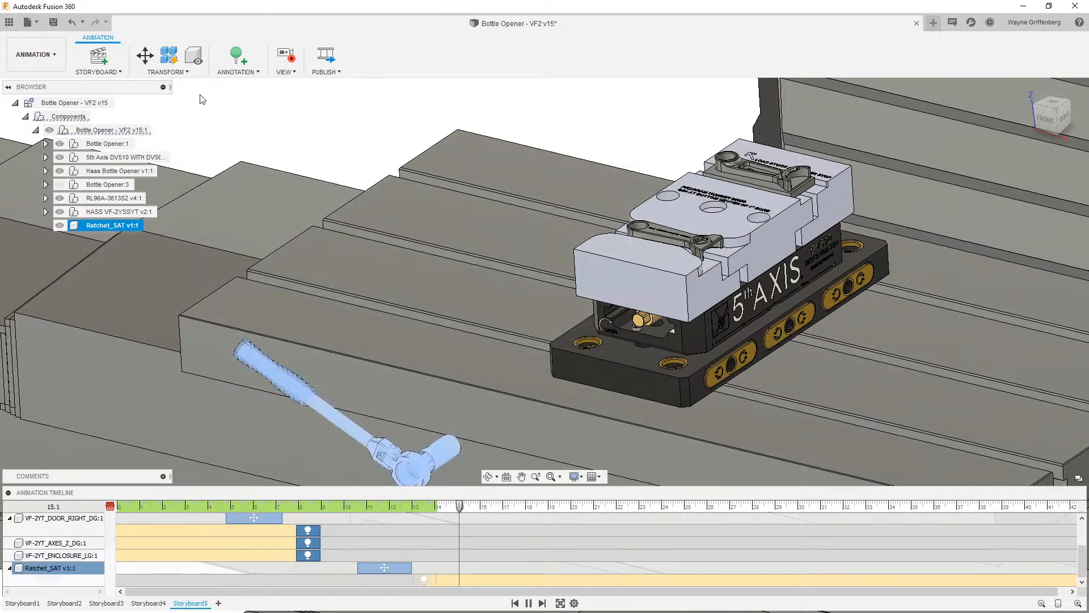
pyautogui.click(146, 53)
pyautogui.moveTo(424, 464); pyautogui.dragTo(615, 356)
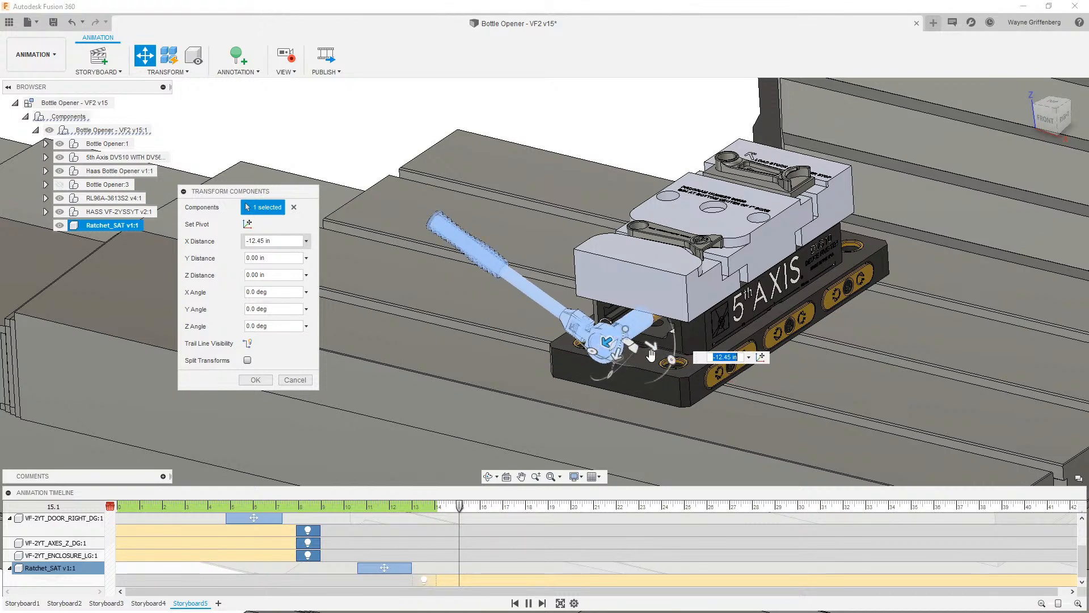
pyautogui.click(728, 357)
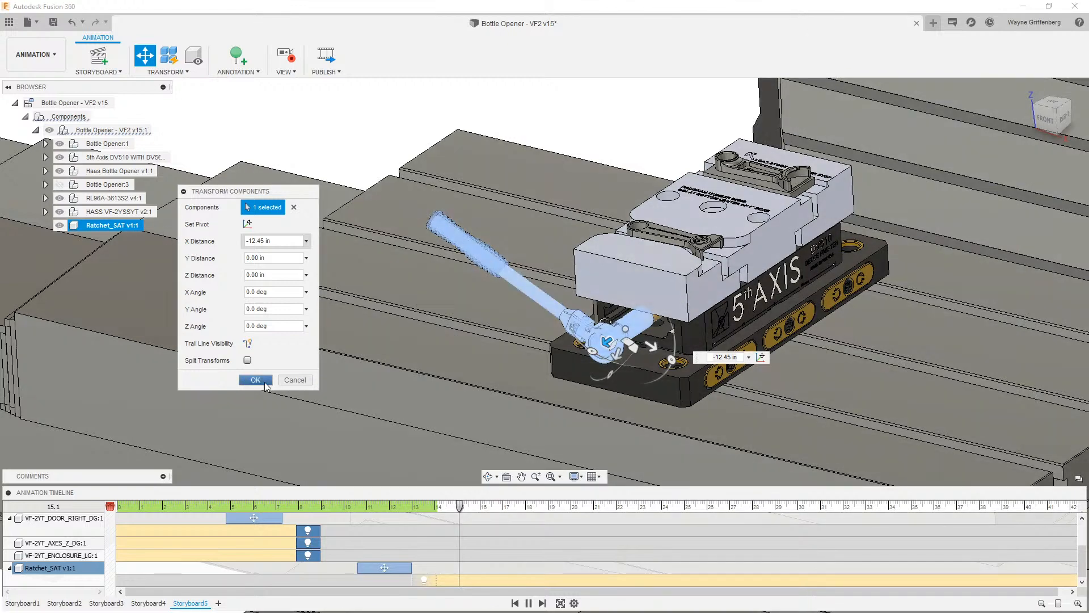
pyautogui.click(256, 380)
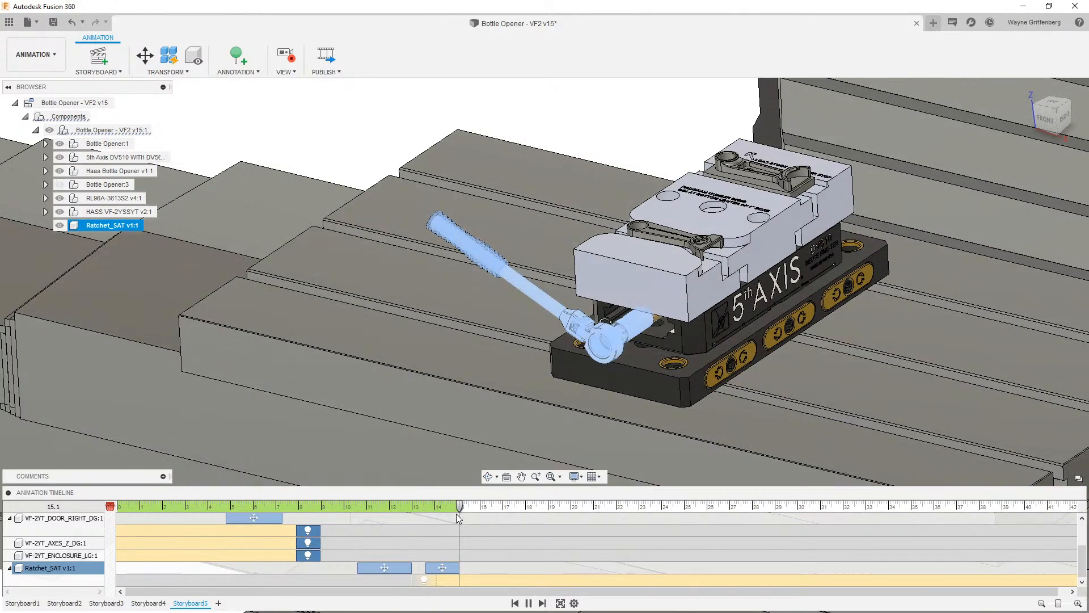
# - At 17 seconds, rotate the ratchet -150 degrees about the X axis to turn the bolt
pyautogui.moveTo(460, 511); pyautogui.dragTo(504, 512)
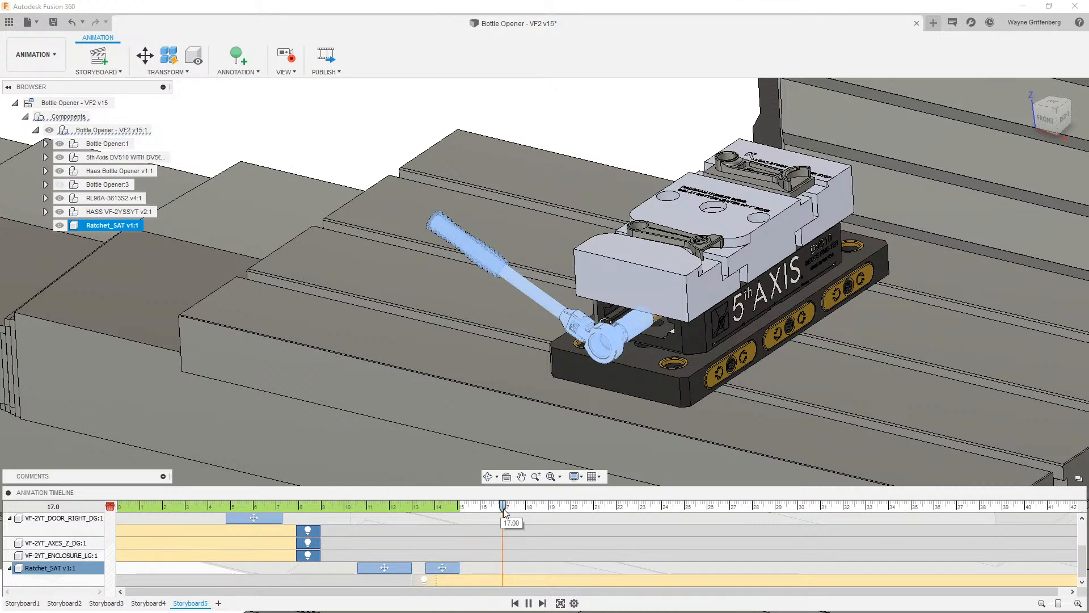
pyautogui.moveTo(505, 513); pyautogui.dragTo(505, 512)
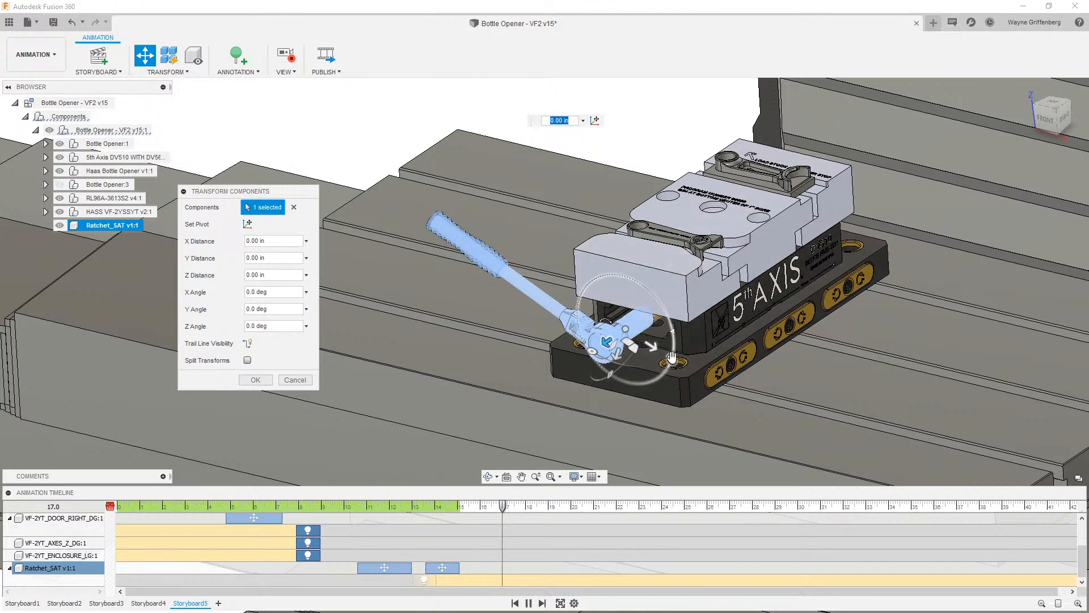
pyautogui.moveTo(671, 360); pyautogui.dragTo(535, 322)
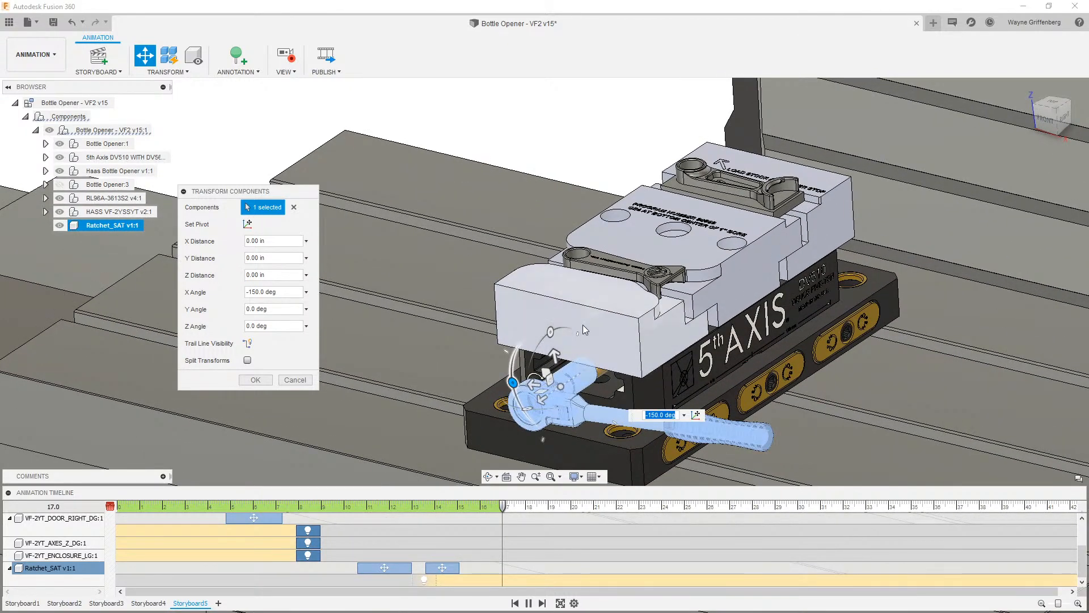
# - Move the front vise jaw clamp -0.25 in along X to loosen it
pyautogui.click(601, 321)
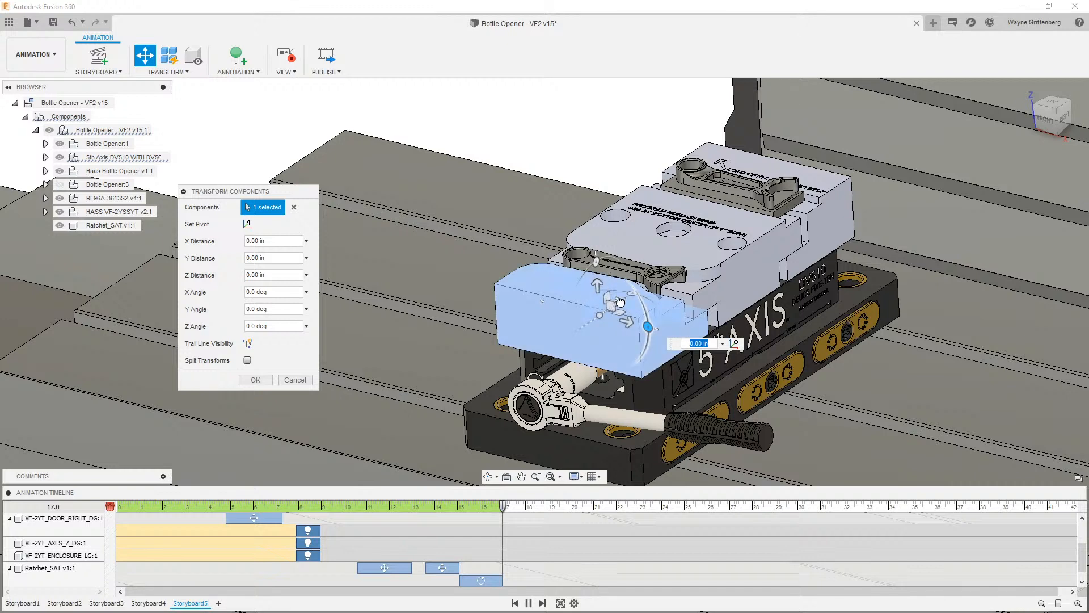
pyautogui.moveTo(619, 301); pyautogui.dragTo(606, 308)
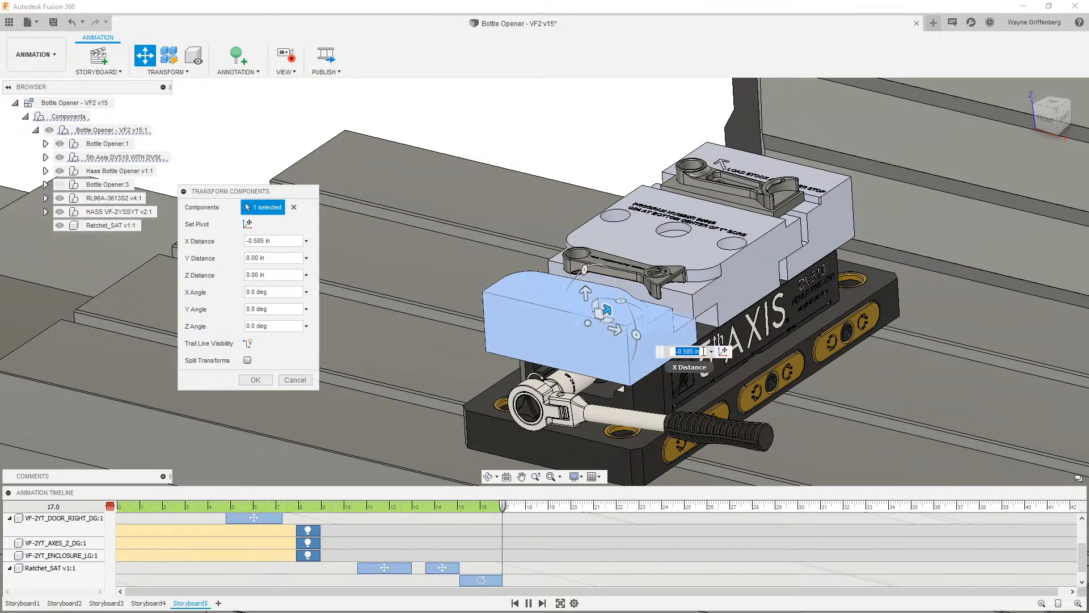
pyautogui.write('-.25')
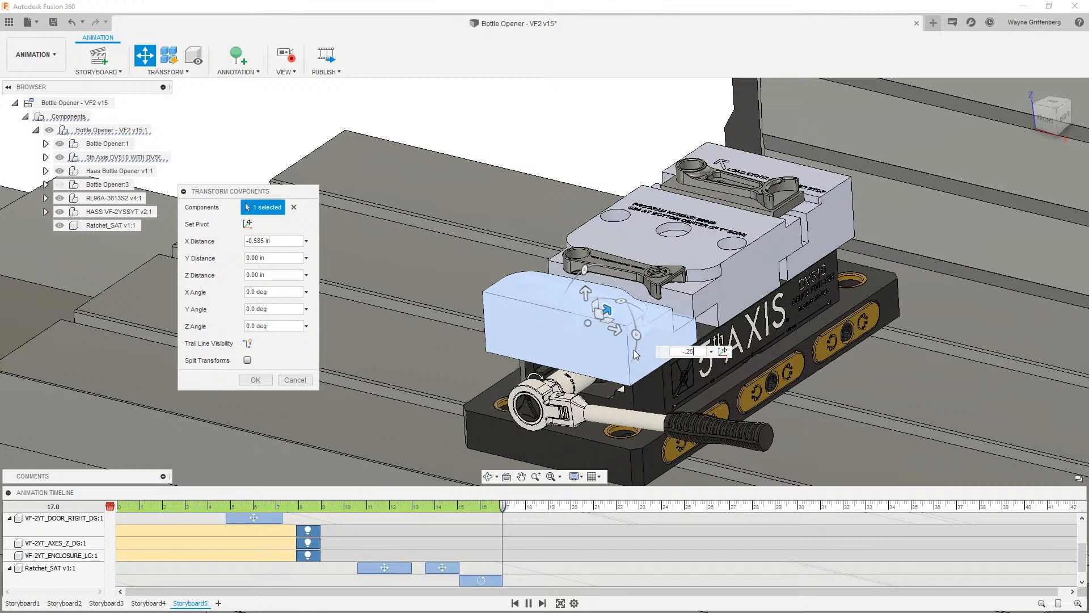
pyautogui.press('Return')
# - Move the rear vise jaw clamp -0.25 in along X as well and confirm the transform
pyautogui.click(809, 215)
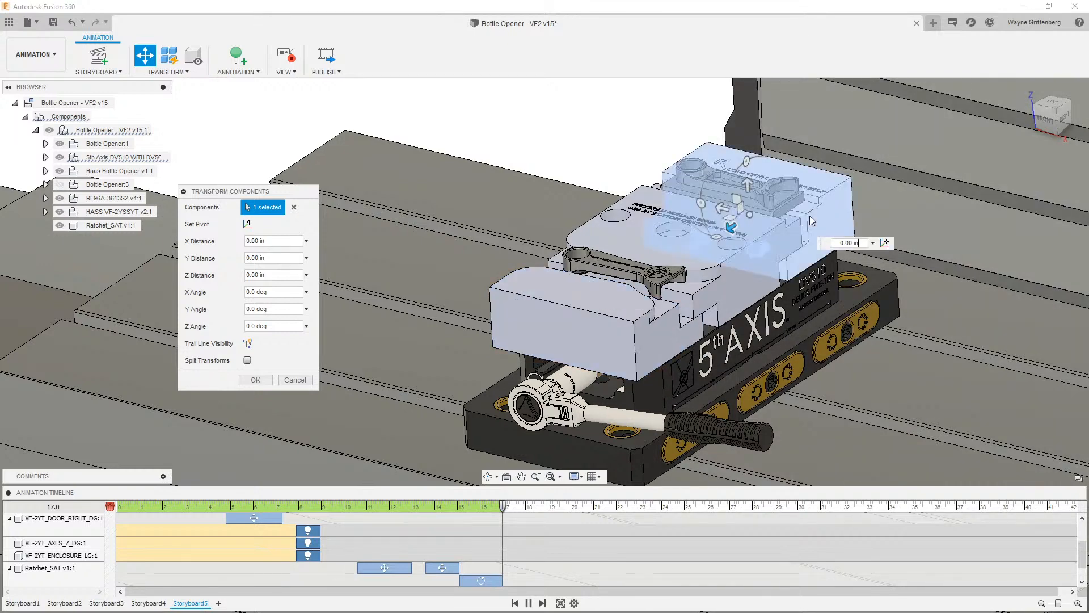
pyautogui.moveTo(728, 217); pyautogui.dragTo(744, 217)
pyautogui.moveTo(879, 235); pyautogui.dragTo(863, 234)
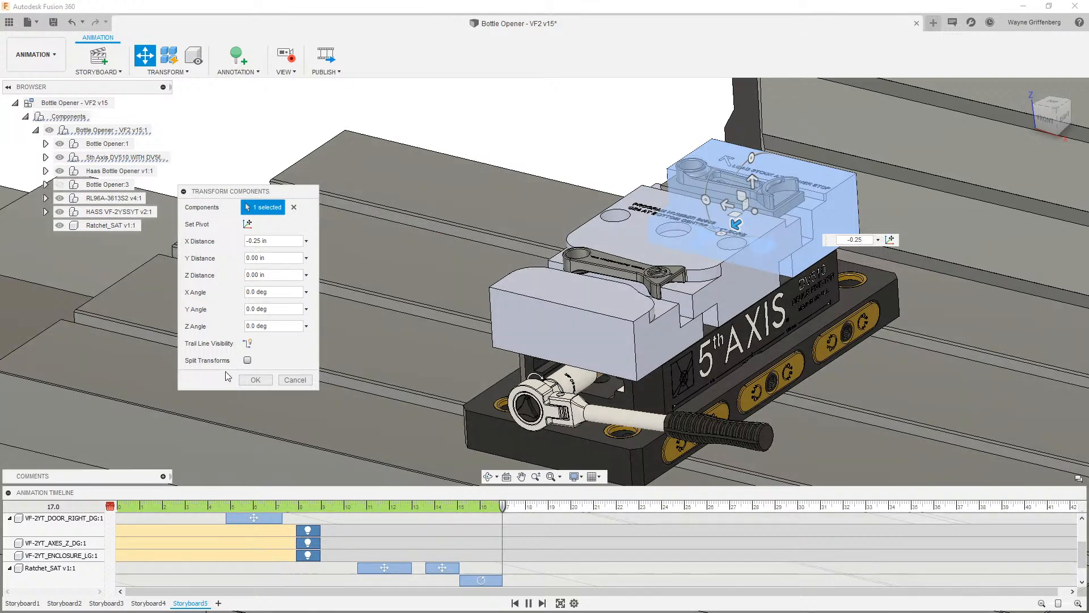
pyautogui.click(256, 379)
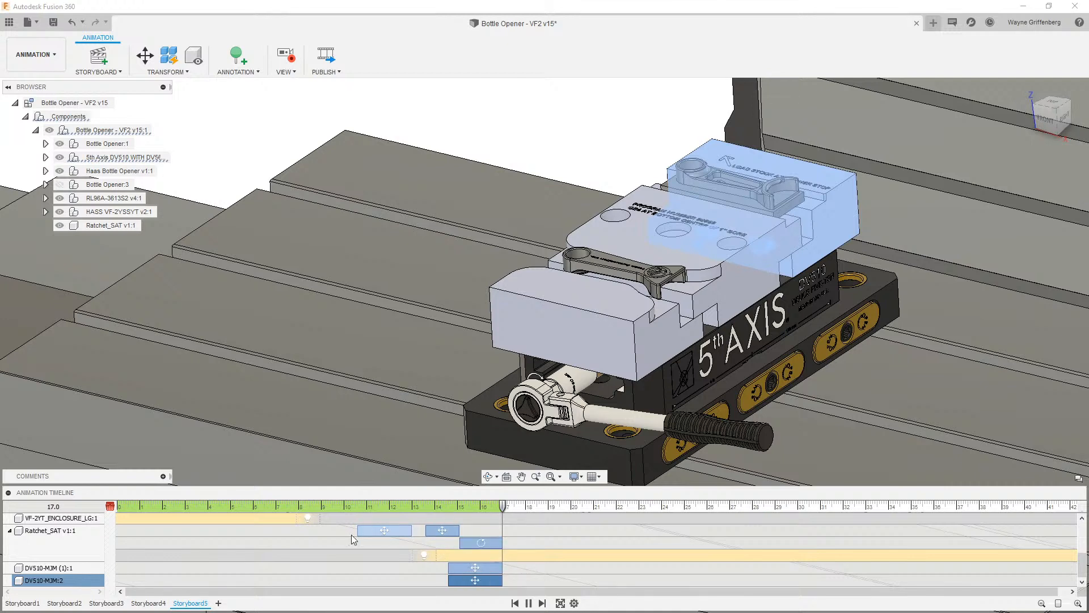
# - Shift the two jaw clamp moves half a second later and stretch the ratchet rotation to end at 17.5 seconds
pyautogui.click(53, 542)
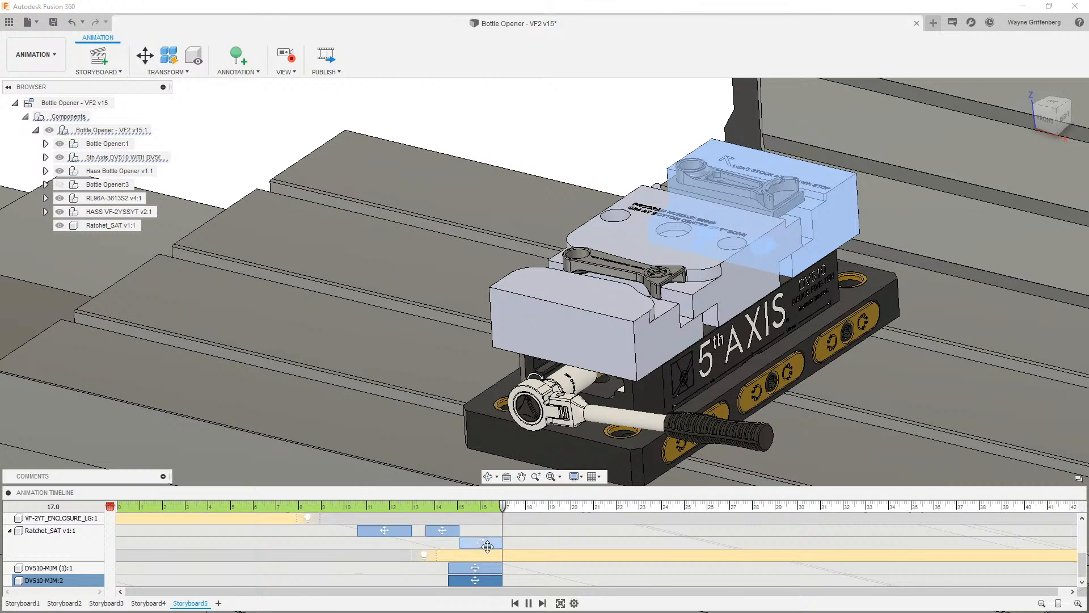
pyautogui.moveTo(504, 509); pyautogui.dragTo(514, 508)
pyautogui.moveTo(472, 569); pyautogui.dragTo(482, 585)
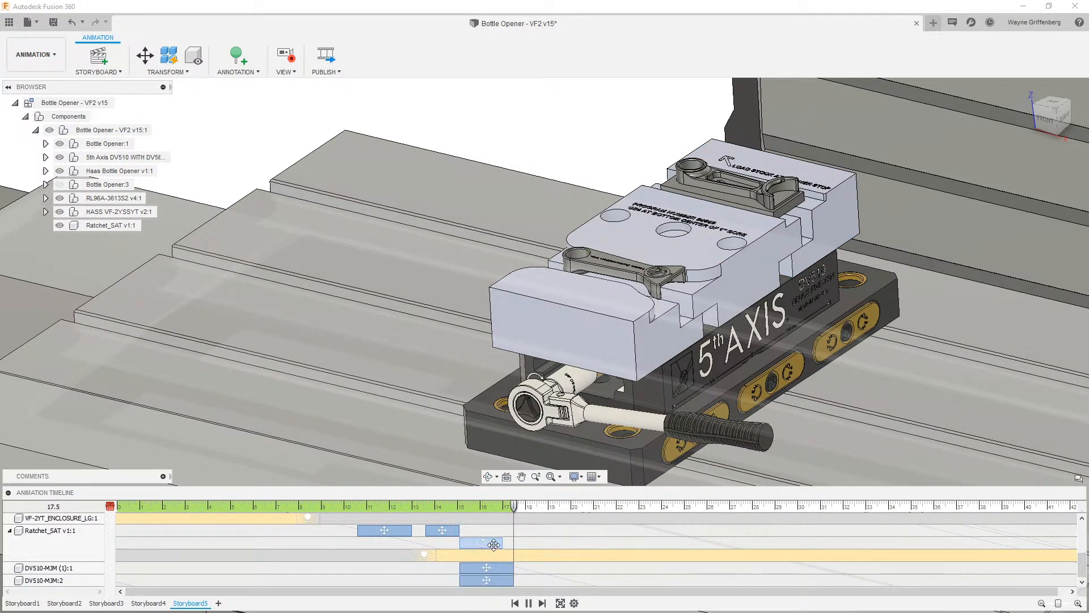
pyautogui.moveTo(502, 542); pyautogui.dragTo(512, 543)
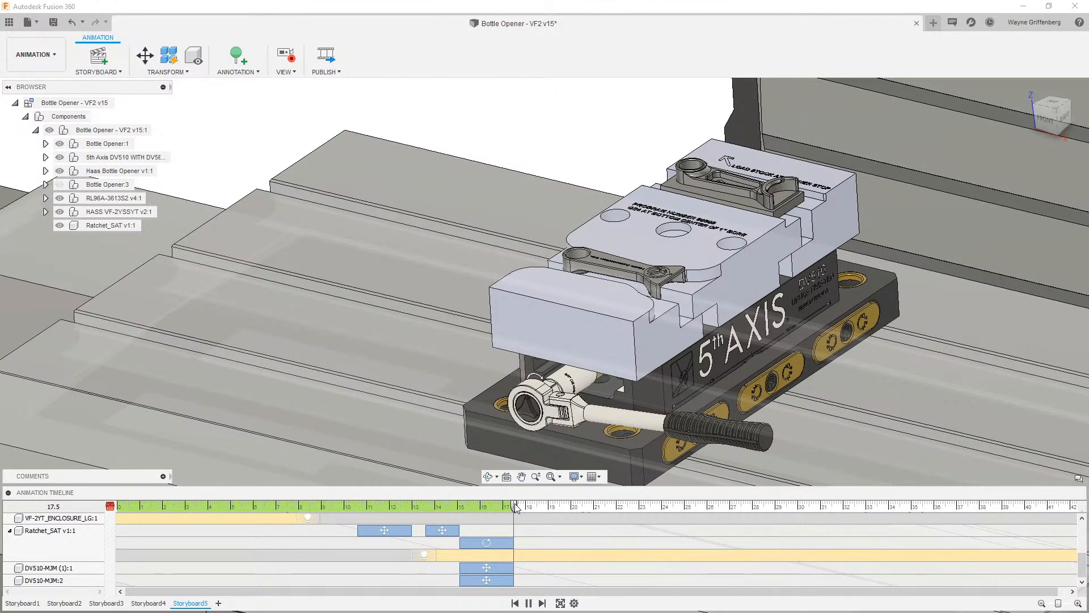
# - Play back the animation from about 13.6 seconds to review the ratchet and clamp sequence
pyautogui.moveTo(515, 507); pyautogui.dragTo(425, 507)
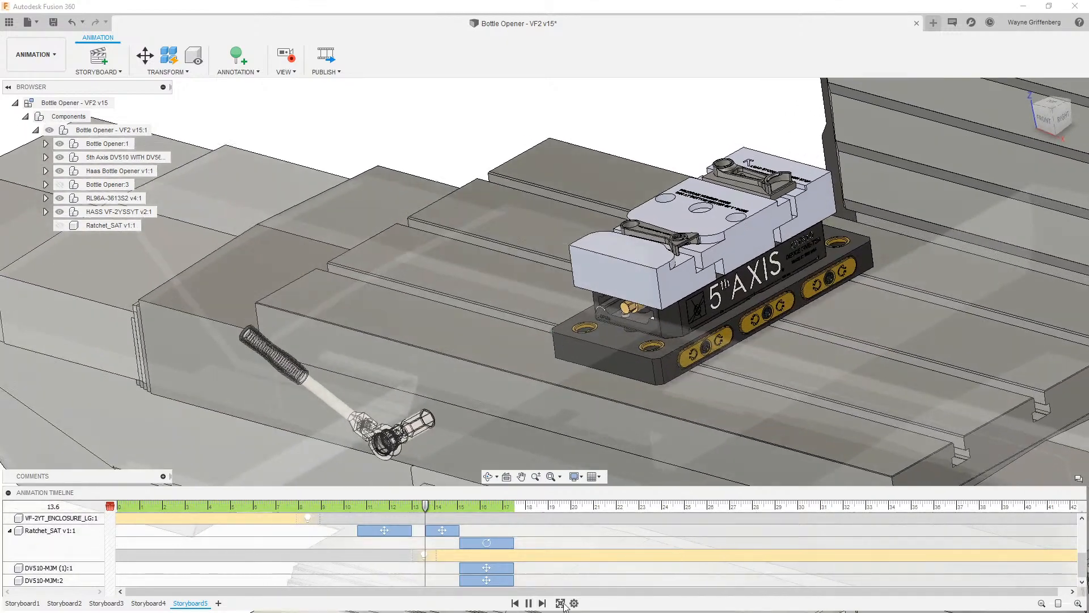
pyautogui.click(528, 604)
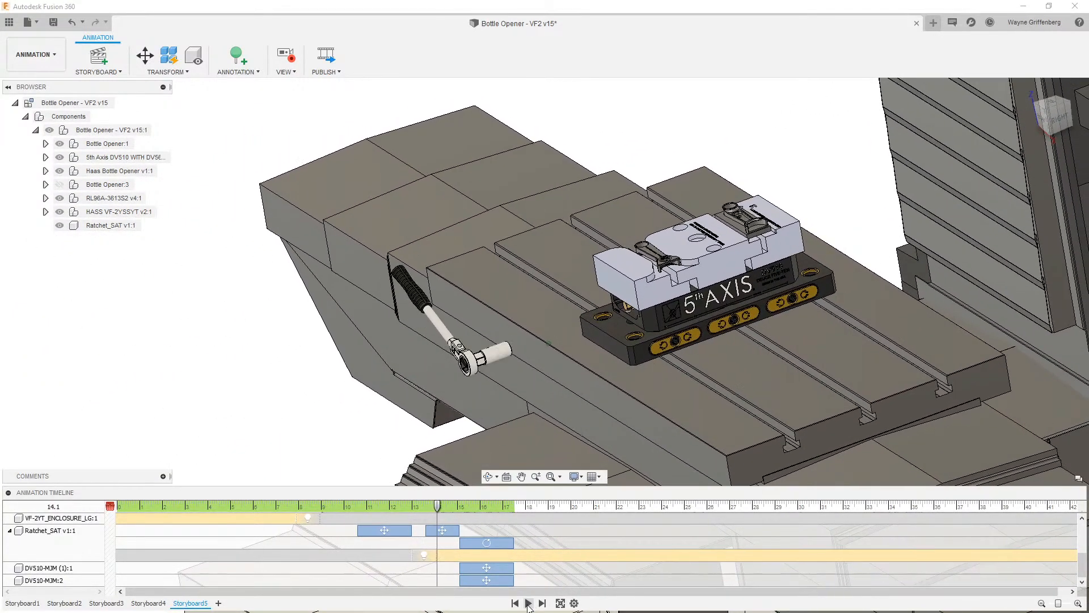
pyautogui.click(529, 603)
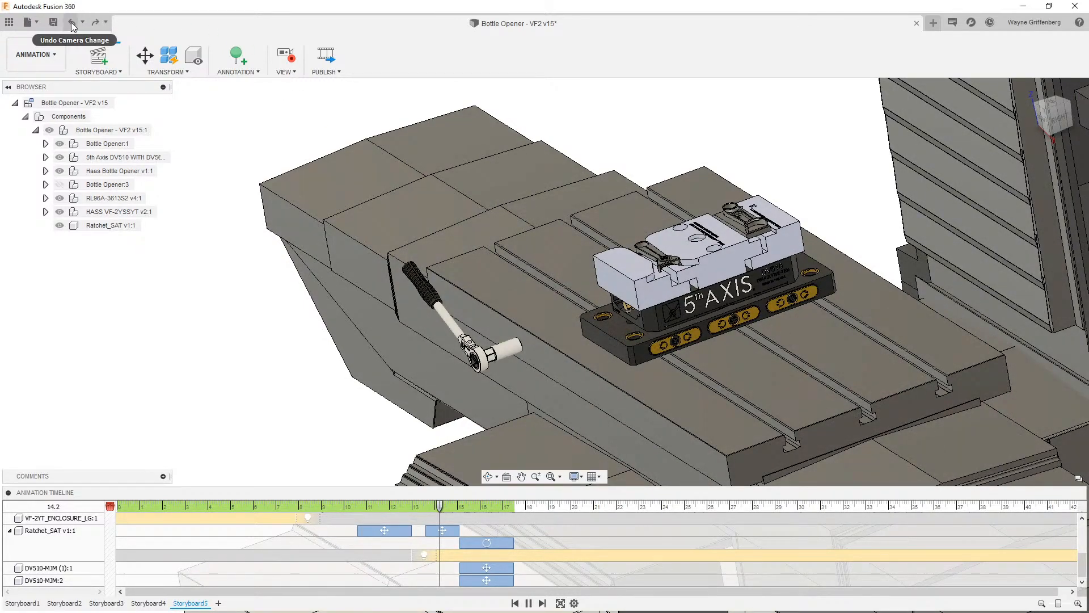
pyautogui.click(70, 23)
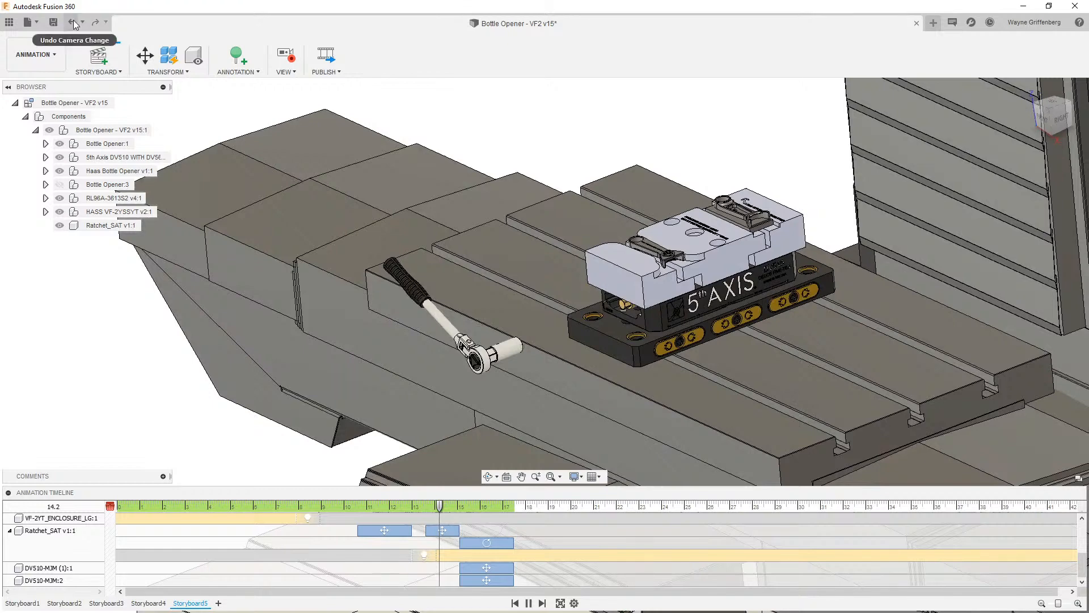
pyautogui.click(73, 21)
pyautogui.click(73, 22)
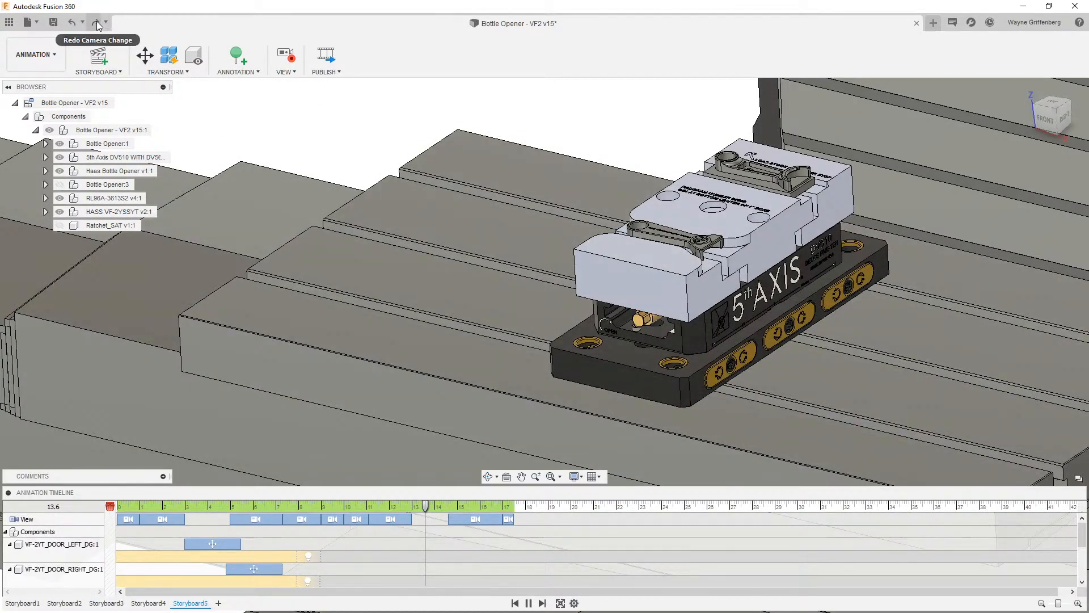
pyautogui.click(97, 23)
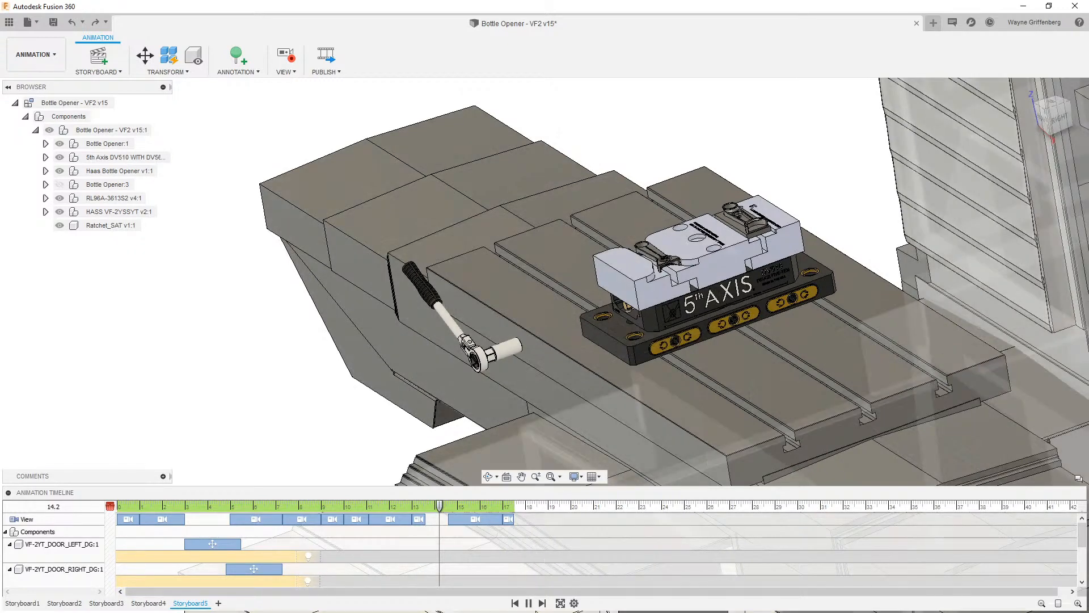
pyautogui.click(542, 603)
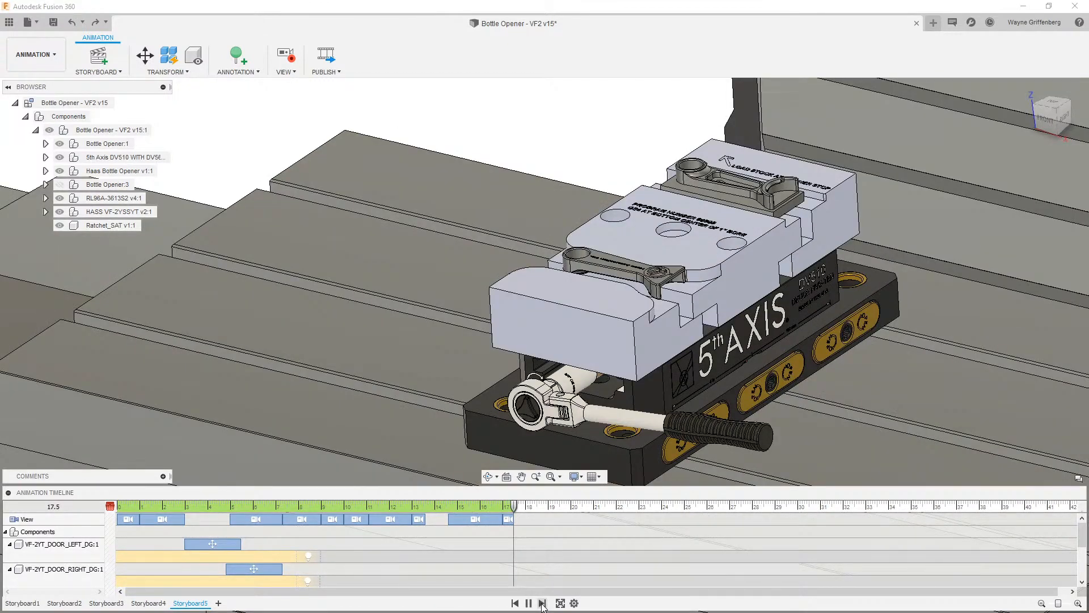
pyautogui.click(529, 603)
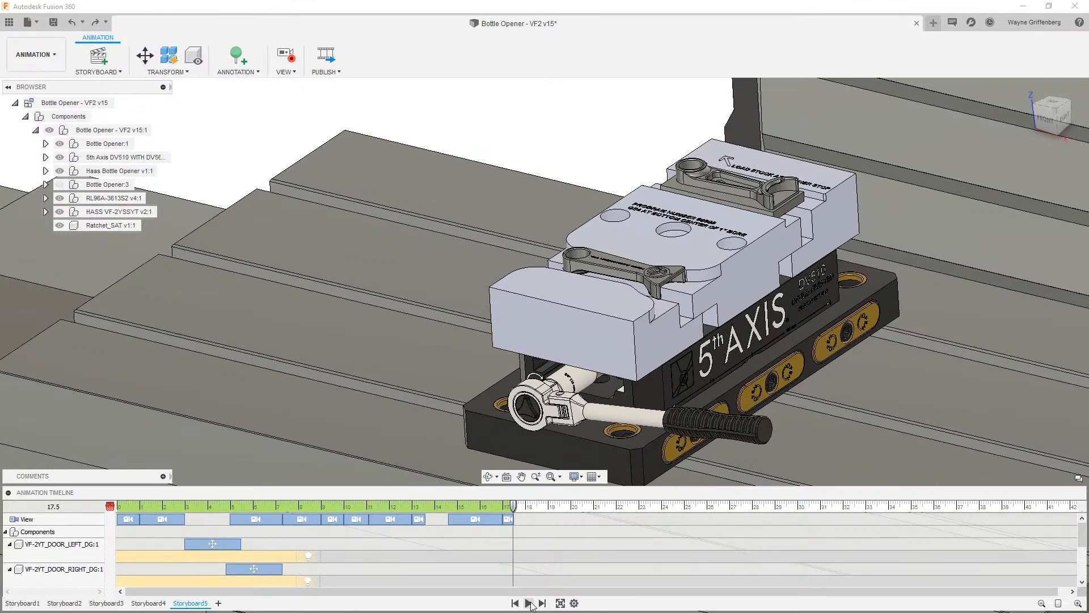
pyautogui.click(529, 603)
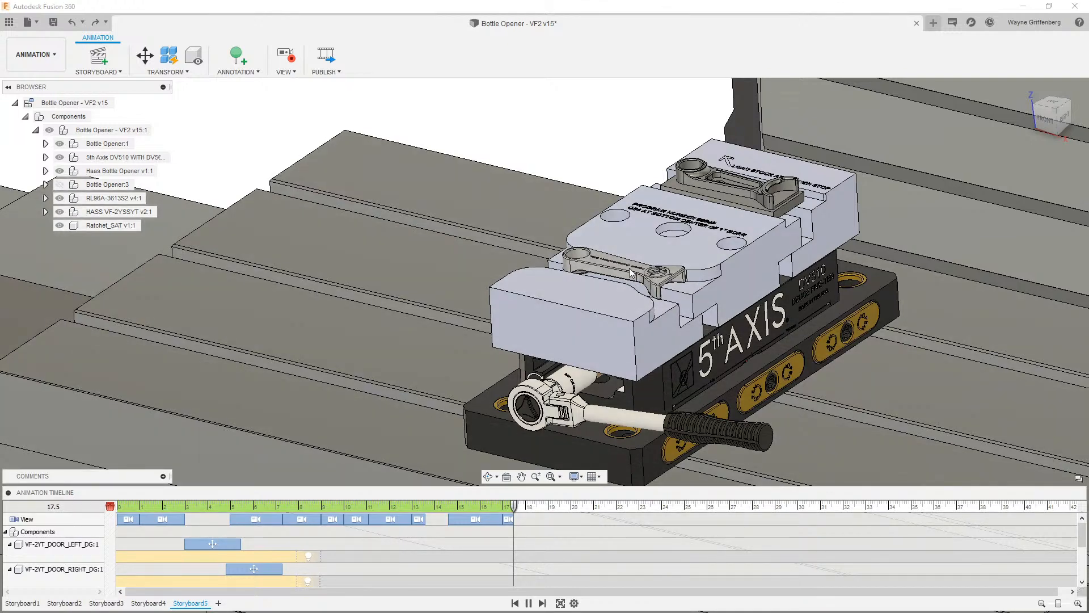
pyautogui.click(145, 55)
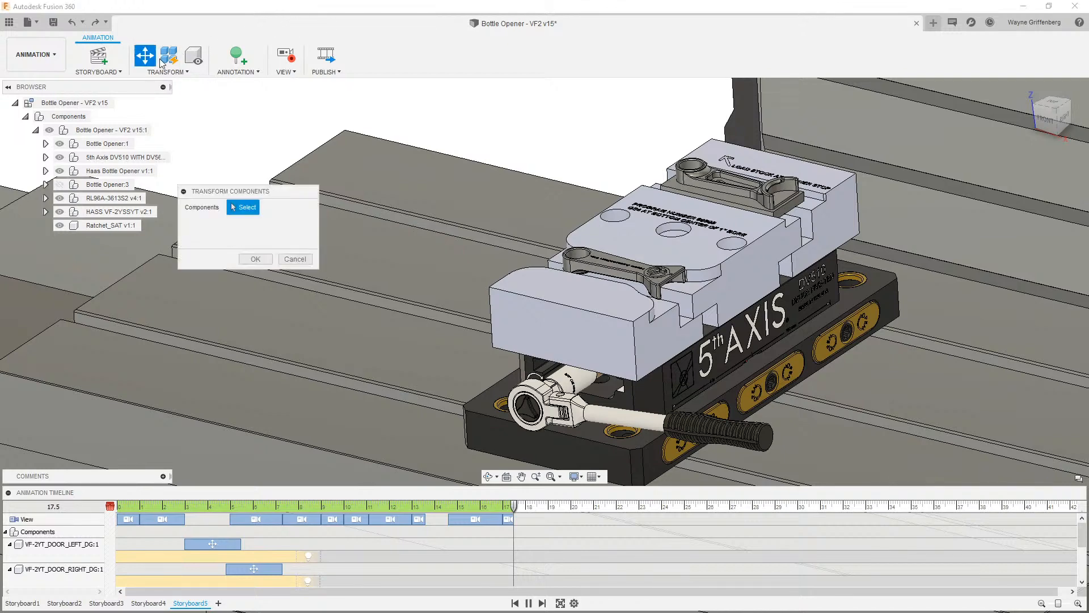
pyautogui.click(611, 262)
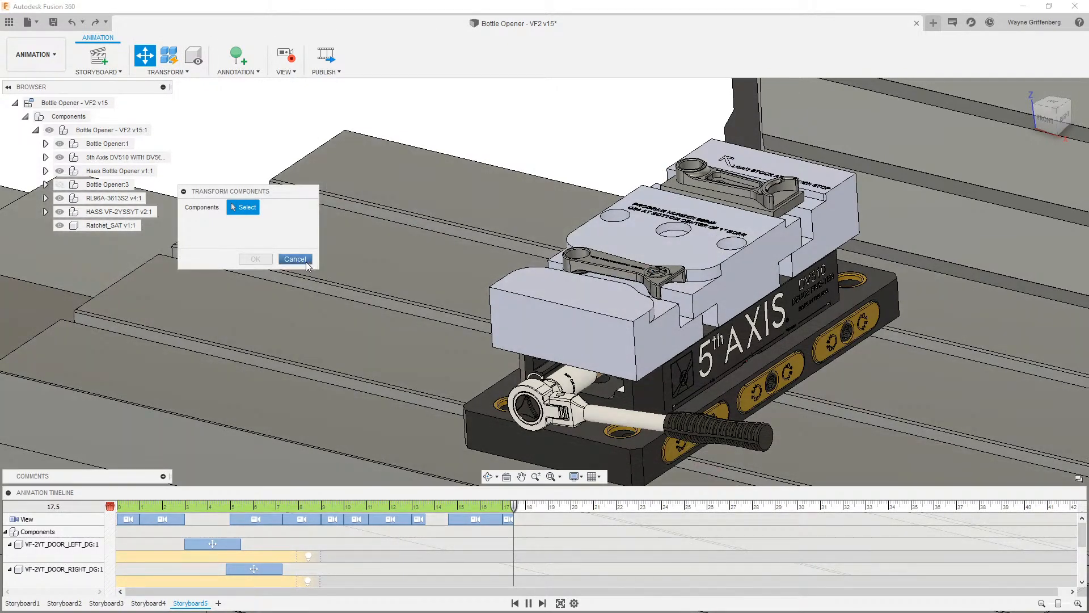
pyautogui.click(295, 258)
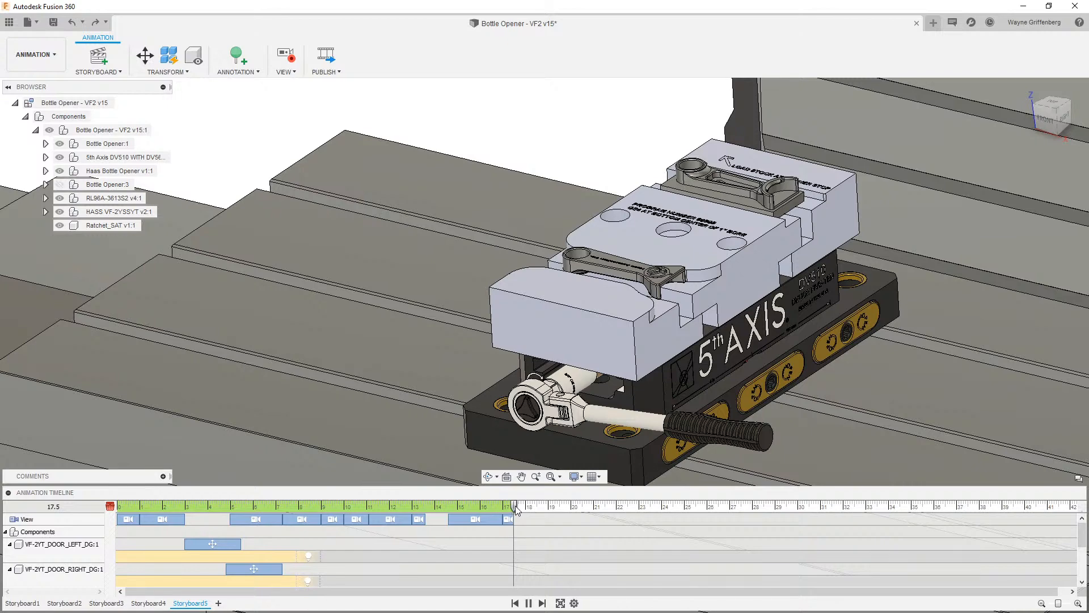
# - At 19 seconds, lift the bottle opener part off the fixture with a Z distance of -3 in
pyautogui.moveTo(515, 509); pyautogui.dragTo(549, 514)
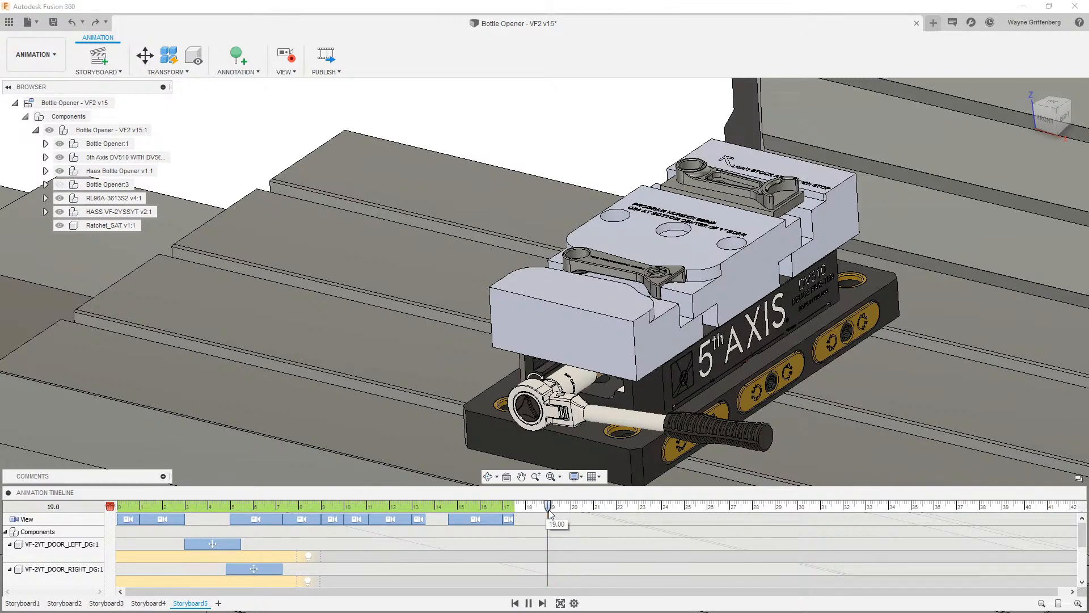
pyautogui.click(145, 55)
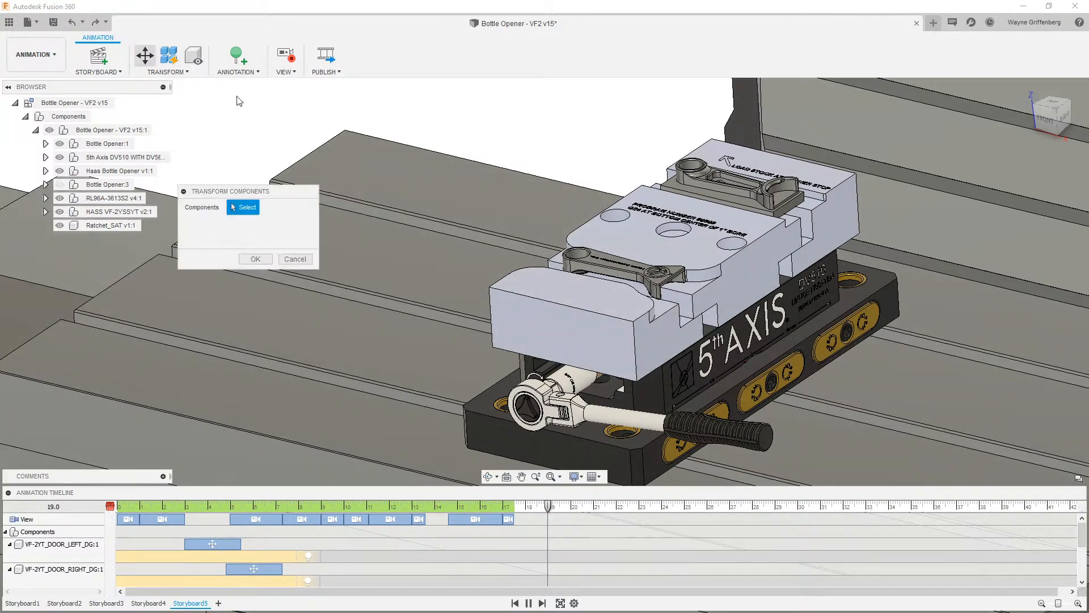
pyautogui.click(627, 275)
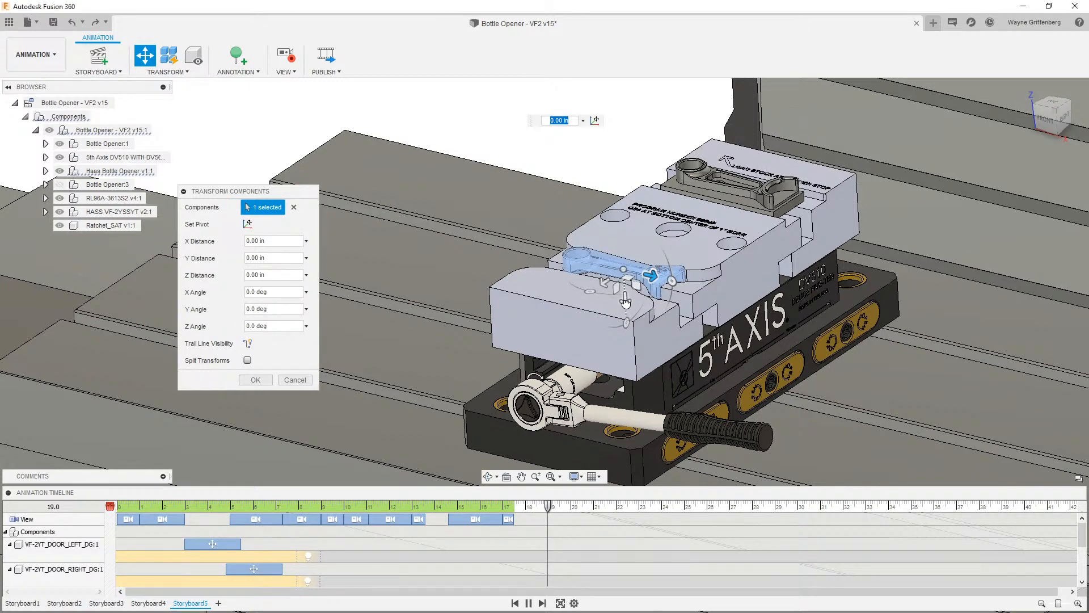
pyautogui.moveTo(626, 300); pyautogui.dragTo(608, 205)
pyautogui.write('-3')
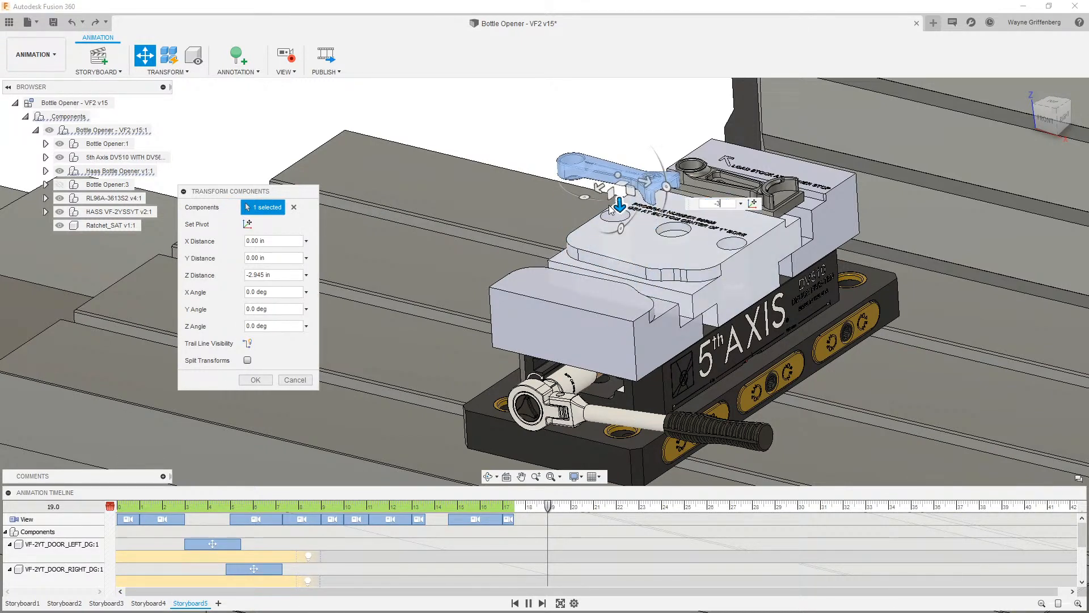
pyautogui.press('Return')
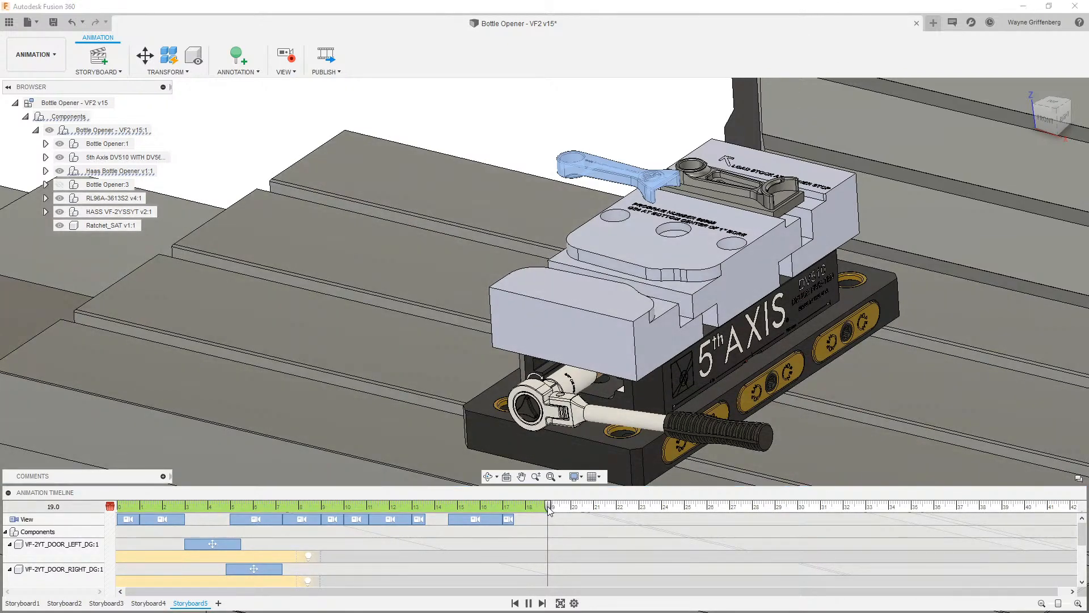
pyautogui.moveTo(549, 506); pyautogui.dragTo(596, 506)
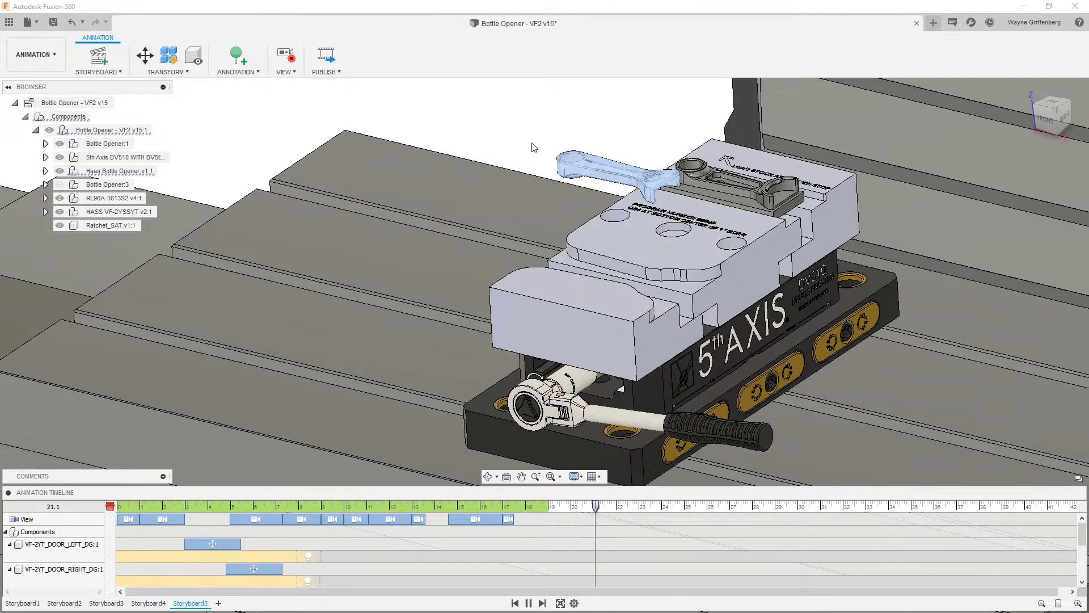
# - At 21.1 seconds, move the lifted bottle opener away from the fixture with a Y distance of 26.029 in
pyautogui.click(145, 55)
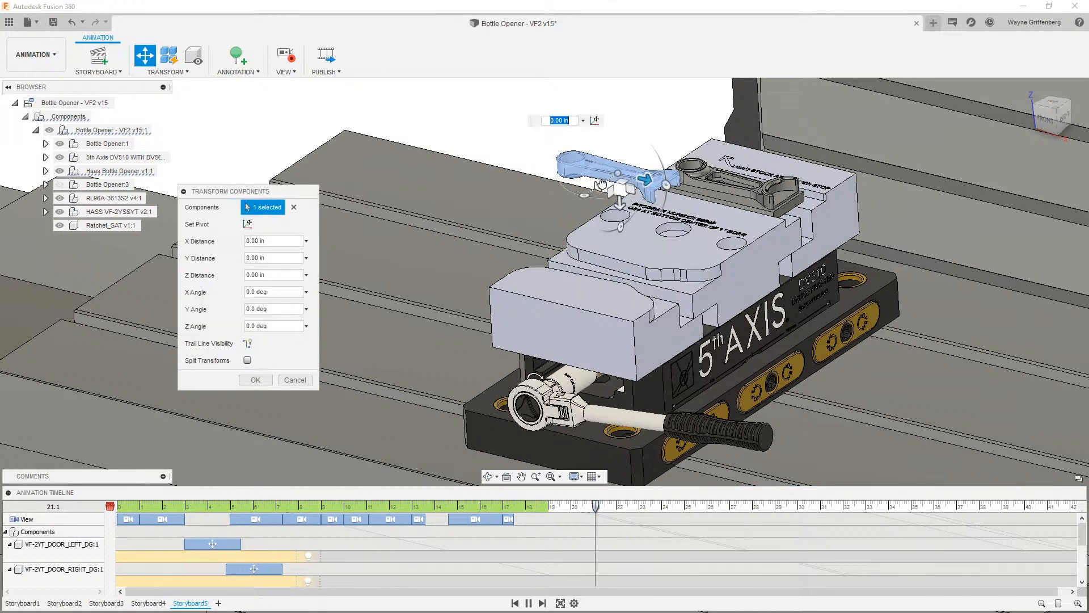
pyautogui.moveTo(601, 184); pyautogui.dragTo(178, 466)
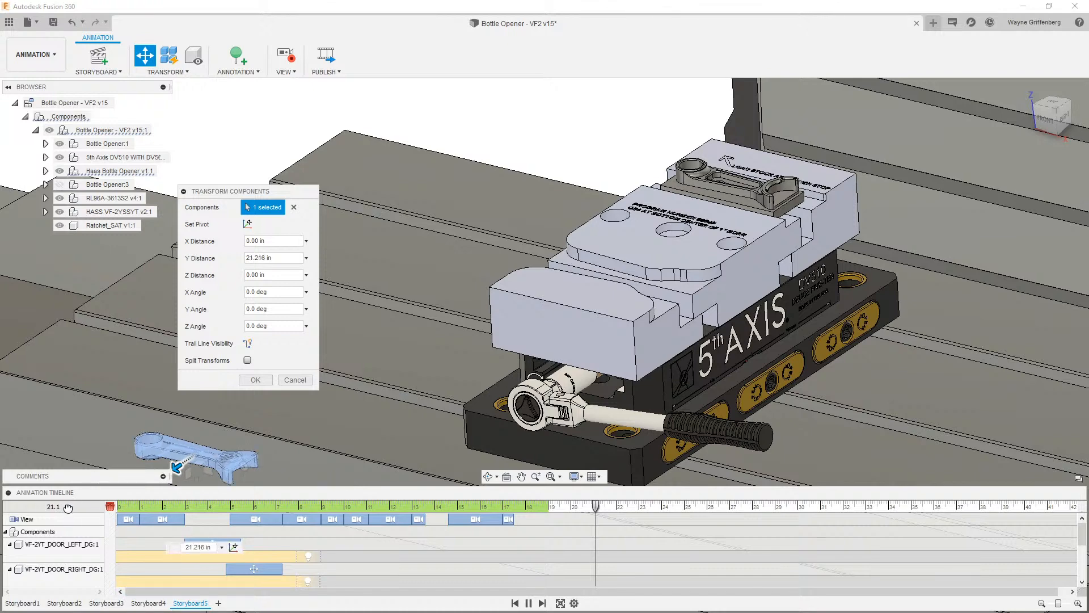
pyautogui.moveTo(68, 508); pyautogui.dragTo(72, 508)
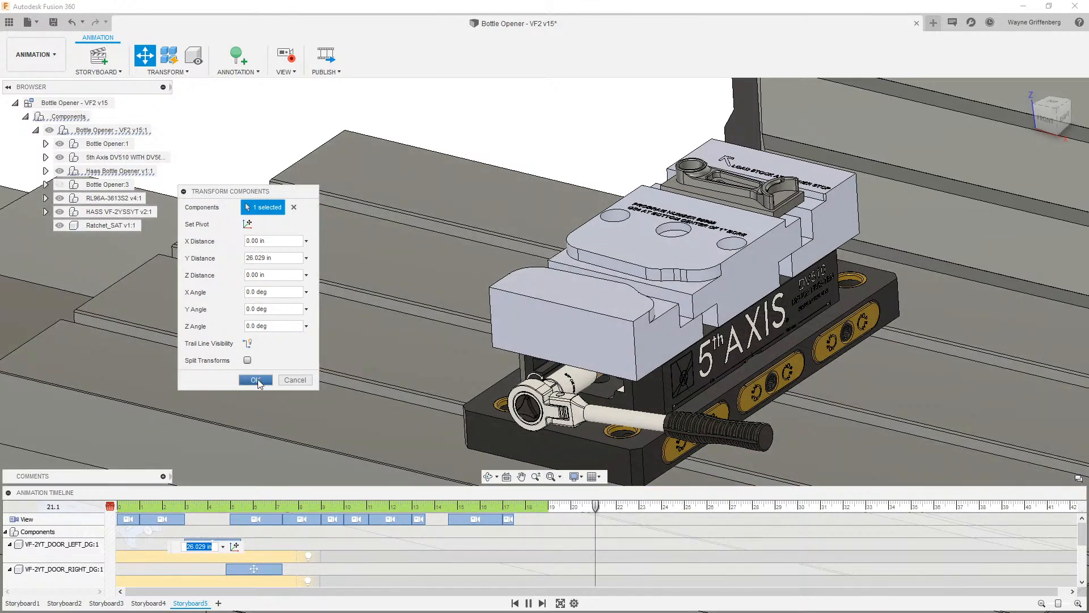
pyautogui.click(256, 380)
# - Hide the Haas Bottle Opener component in the browser
pyautogui.click(61, 190)
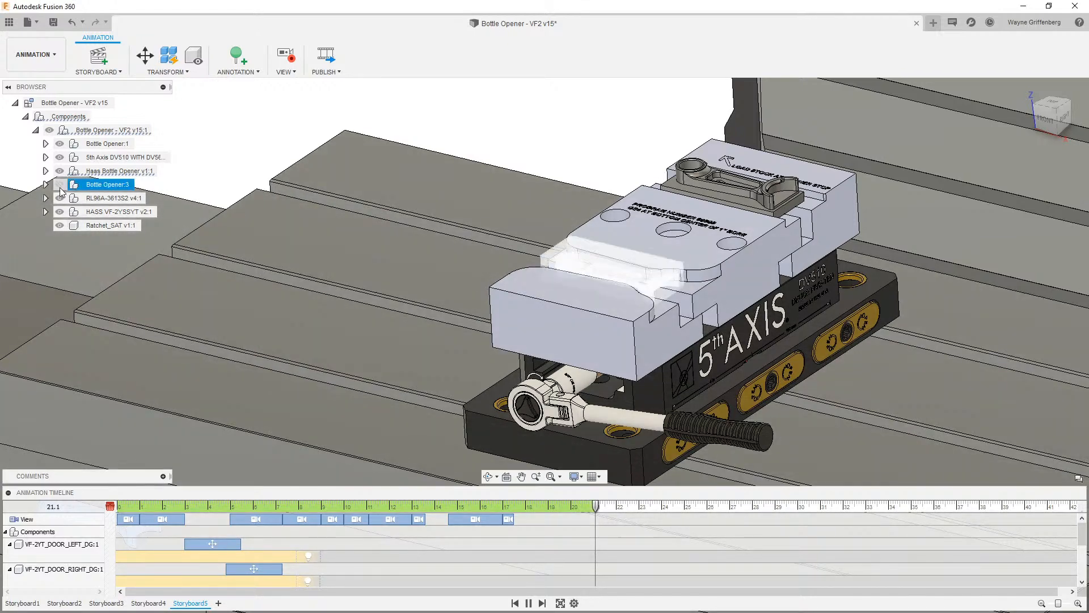
pyautogui.click(64, 174)
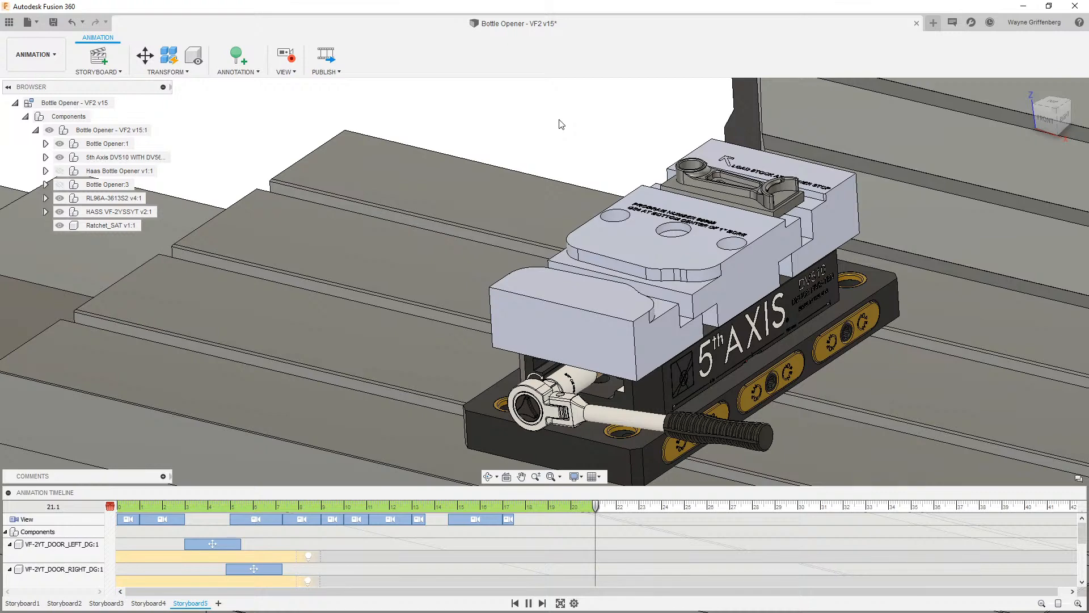
pyautogui.scroll(-5, 601, 547)
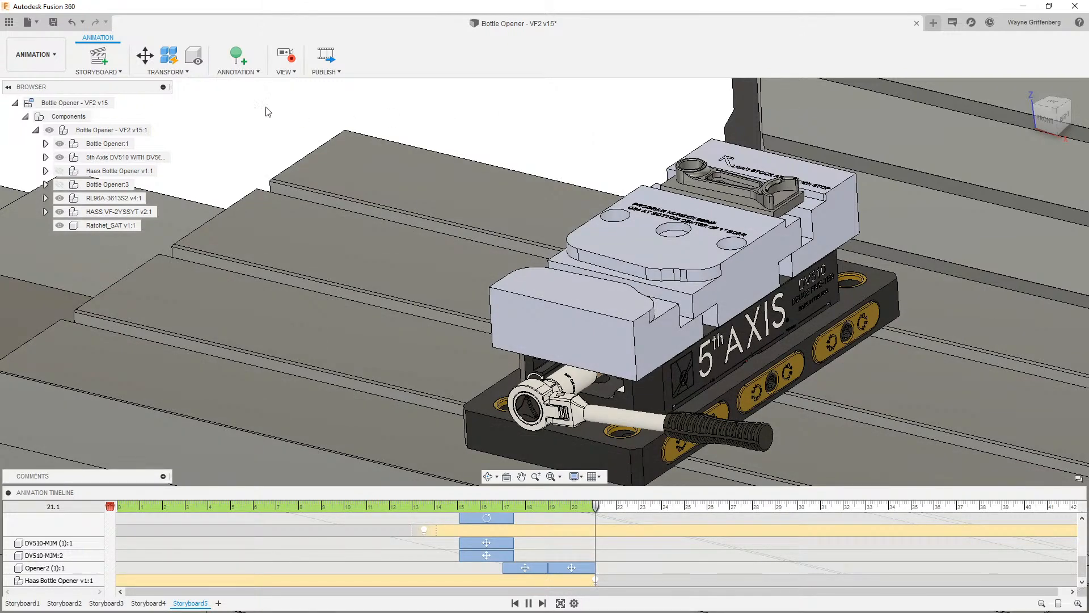
pyautogui.click(145, 56)
pyautogui.click(542, 399)
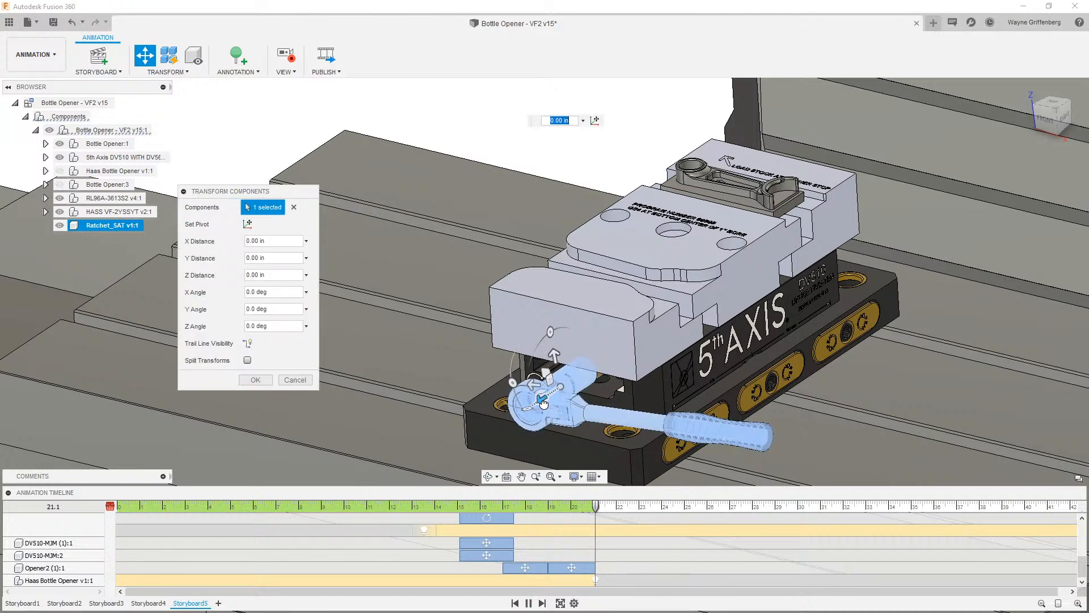
pyautogui.moveTo(543, 403); pyautogui.dragTo(500, 374)
pyautogui.click(294, 380)
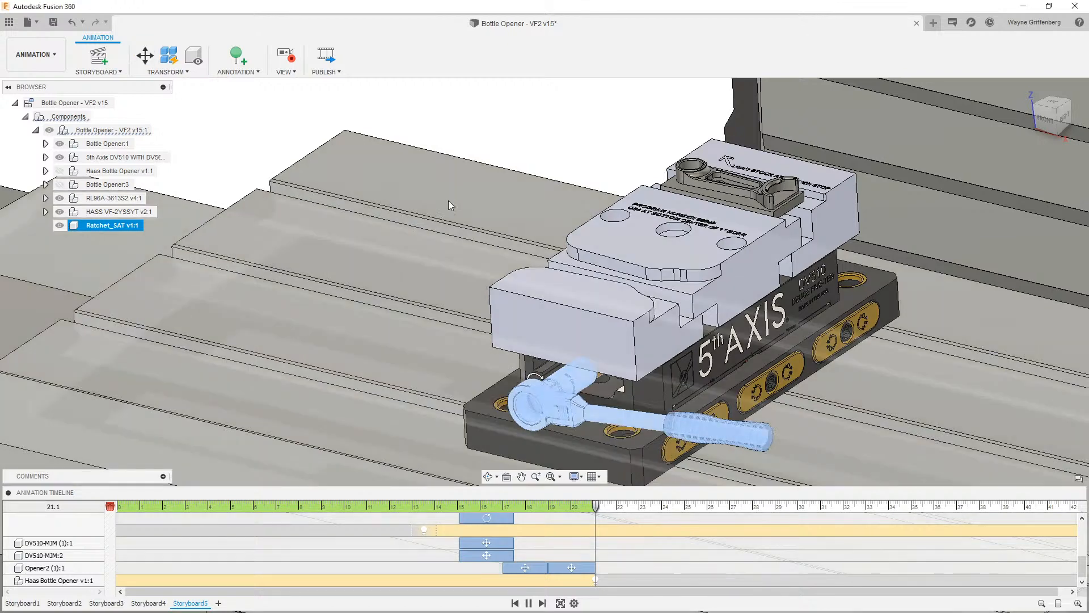
# - At 22.1 seconds, move the ratchet away 8.648 in along X and hide the ratchet component
pyautogui.moveTo(597, 507); pyautogui.dragTo(619, 506)
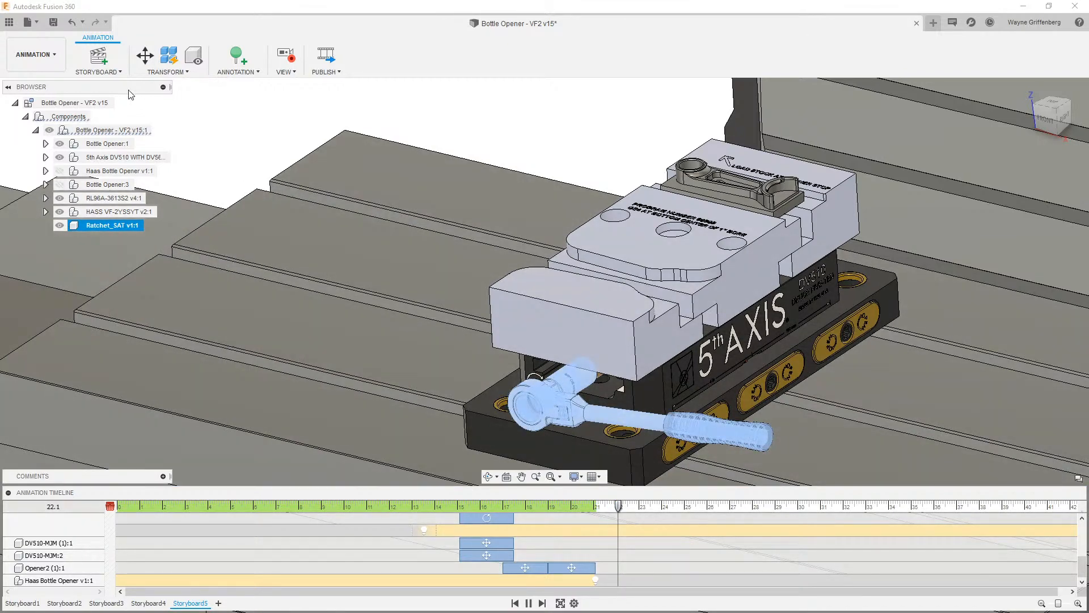
pyautogui.press('m')
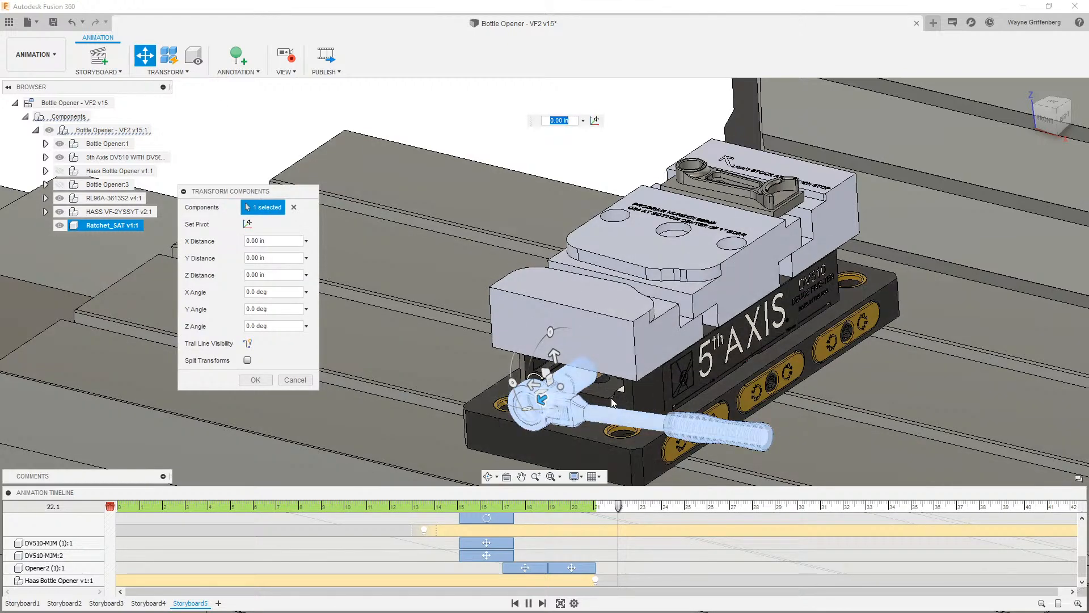
pyautogui.moveTo(543, 392); pyautogui.dragTo(371, 508)
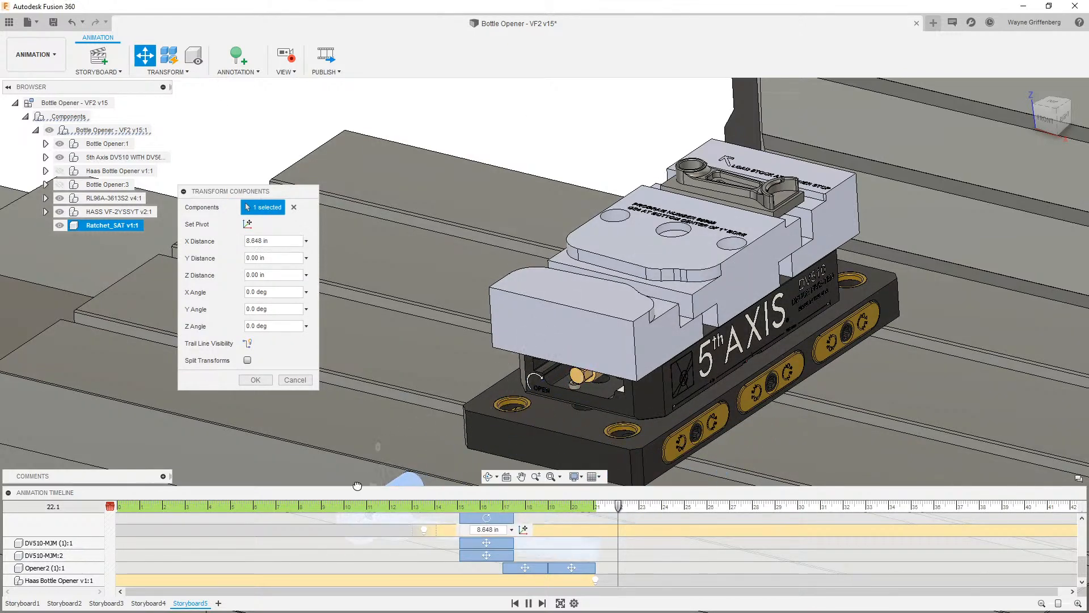
pyautogui.click(59, 225)
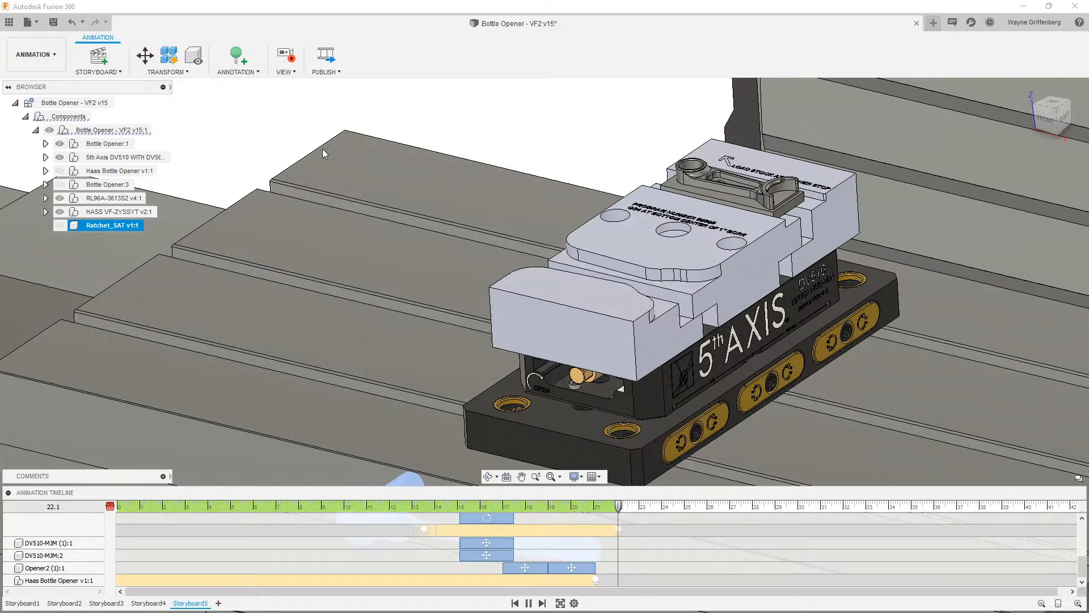
pyautogui.click(523, 118)
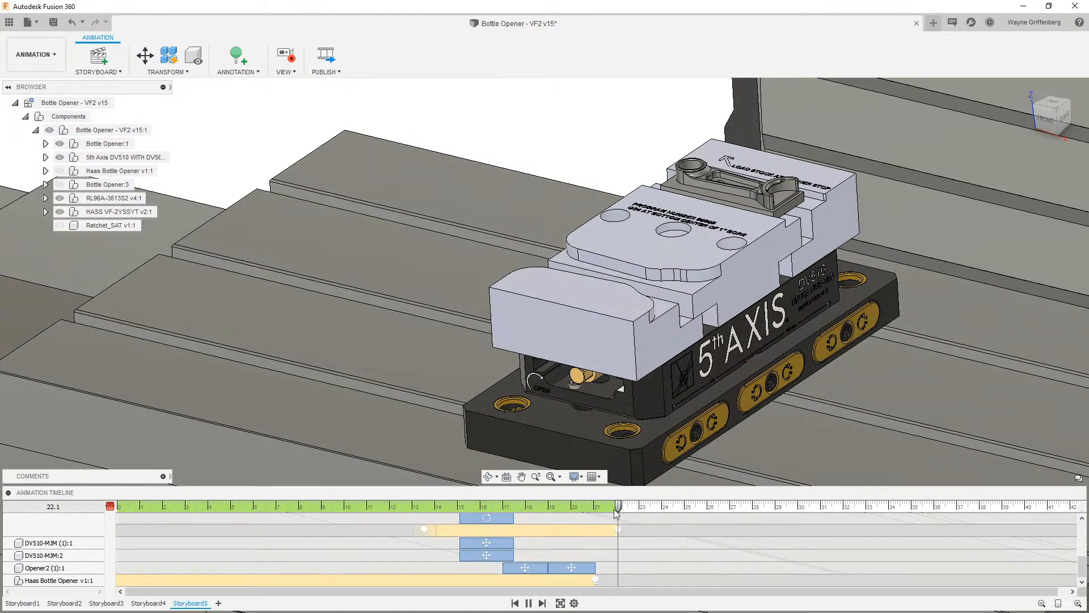
# - At 24.1 seconds, raise the bottle opener seated in the fixture with a Z distance of 3 in
pyautogui.moveTo(619, 506); pyautogui.dragTo(641, 510)
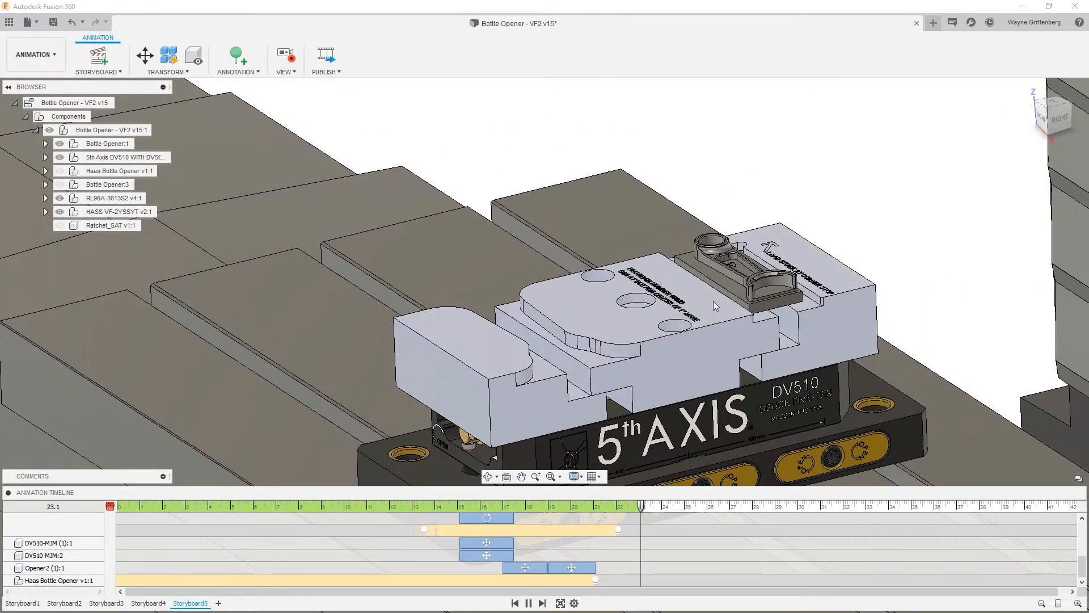
pyautogui.moveTo(643, 508); pyautogui.dragTo(665, 509)
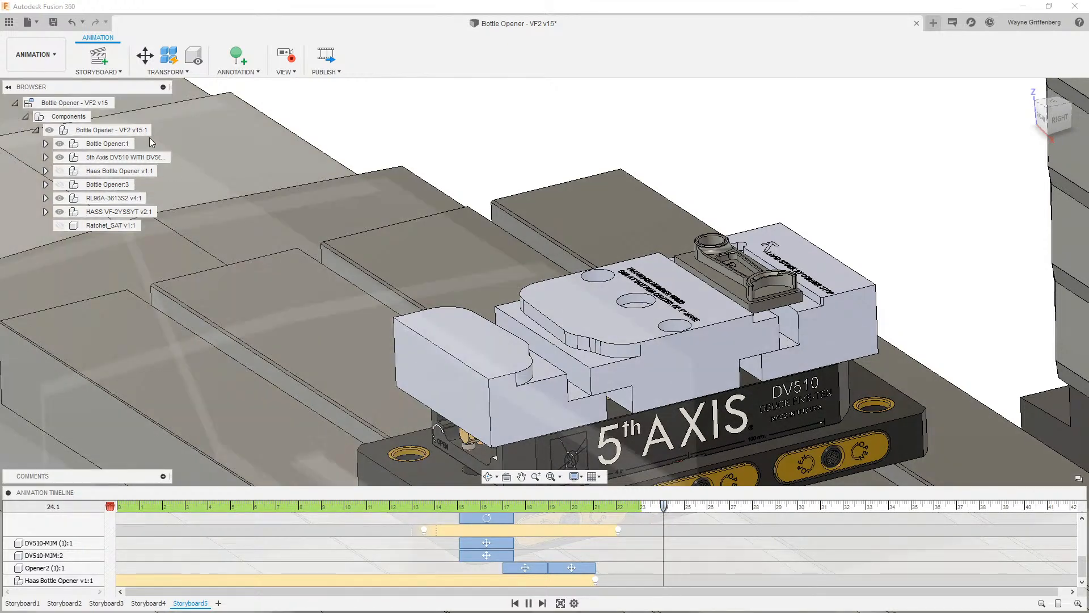
pyautogui.click(146, 54)
pyautogui.click(761, 293)
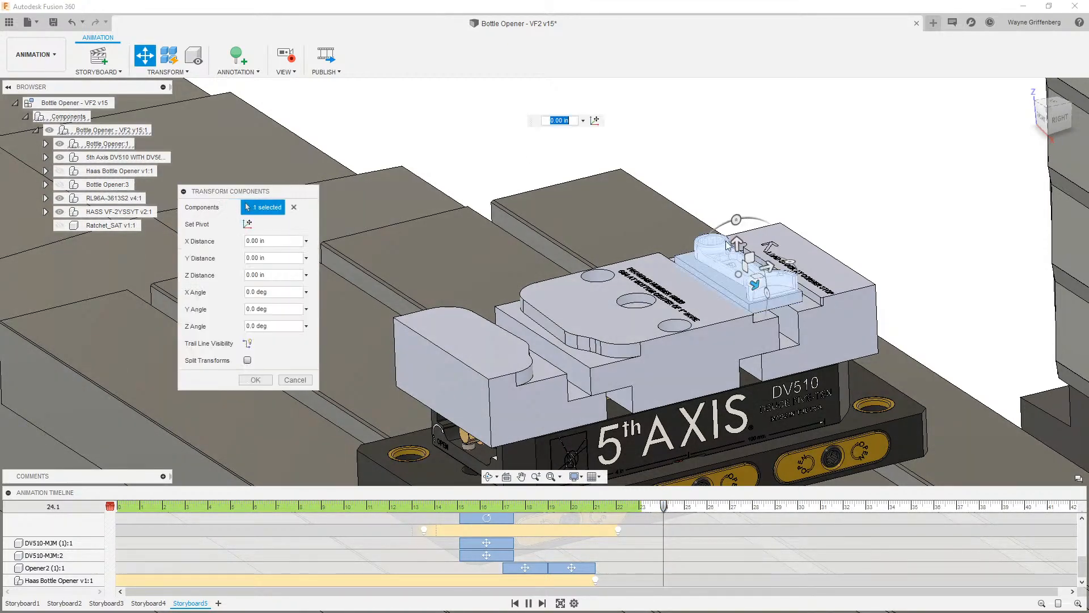
pyautogui.moveTo(732, 244); pyautogui.dragTo(726, 164)
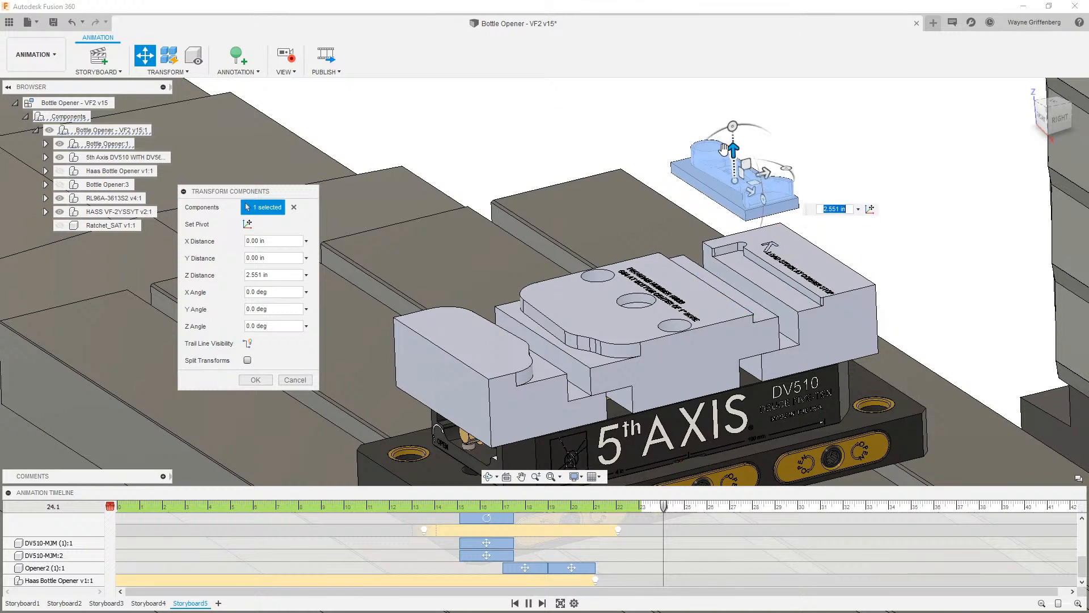
pyautogui.write('3')
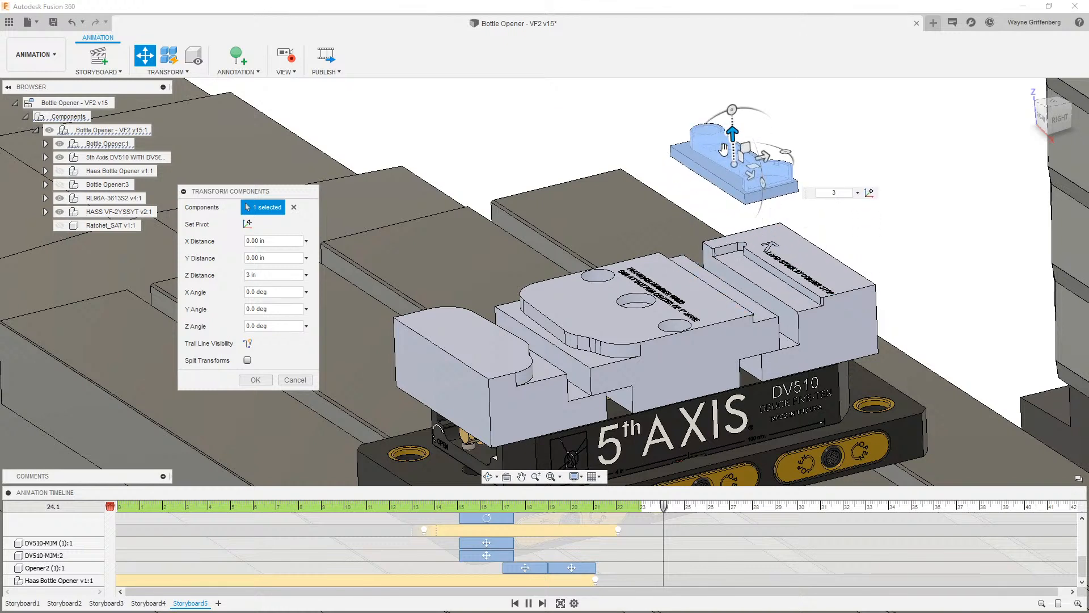
pyautogui.press('Return')
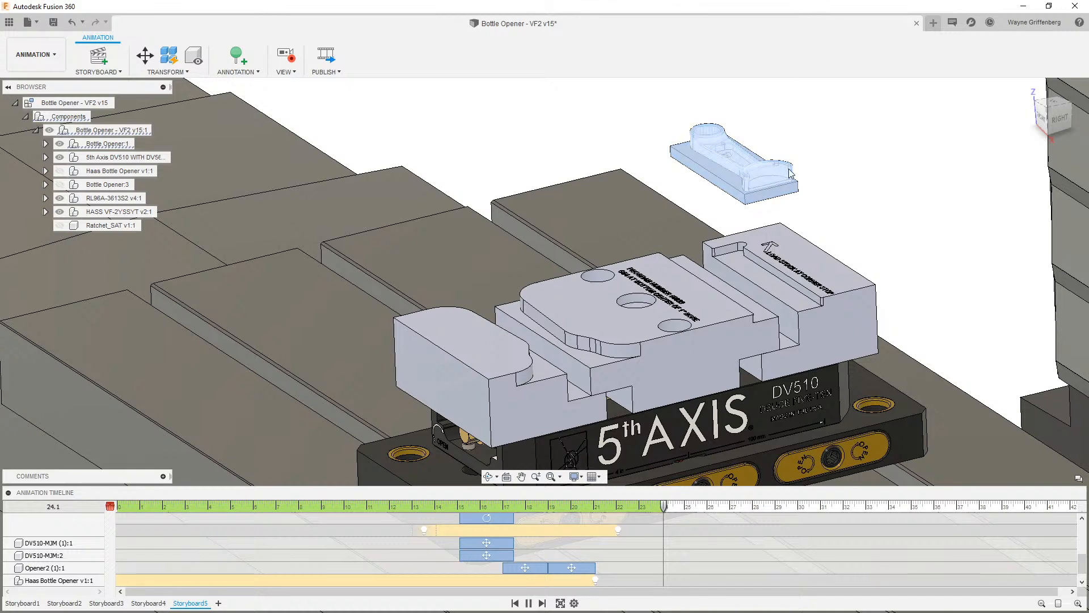
# - At 25.1 seconds, move the raised bottle opener with a Y distance of -5.5 in
pyautogui.moveTo(665, 507); pyautogui.dragTo(687, 509)
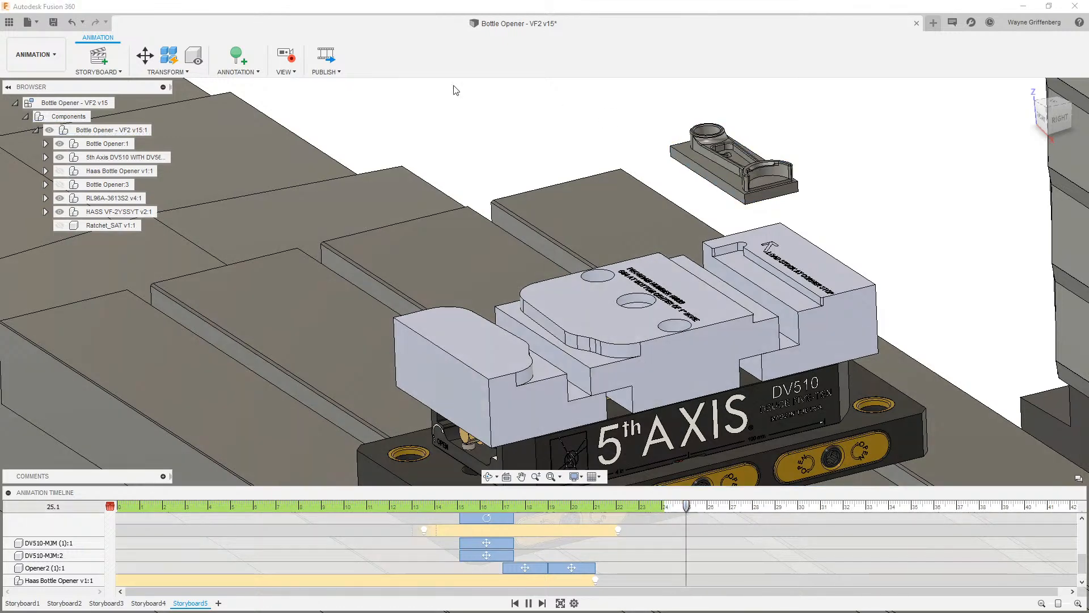
pyautogui.click(145, 55)
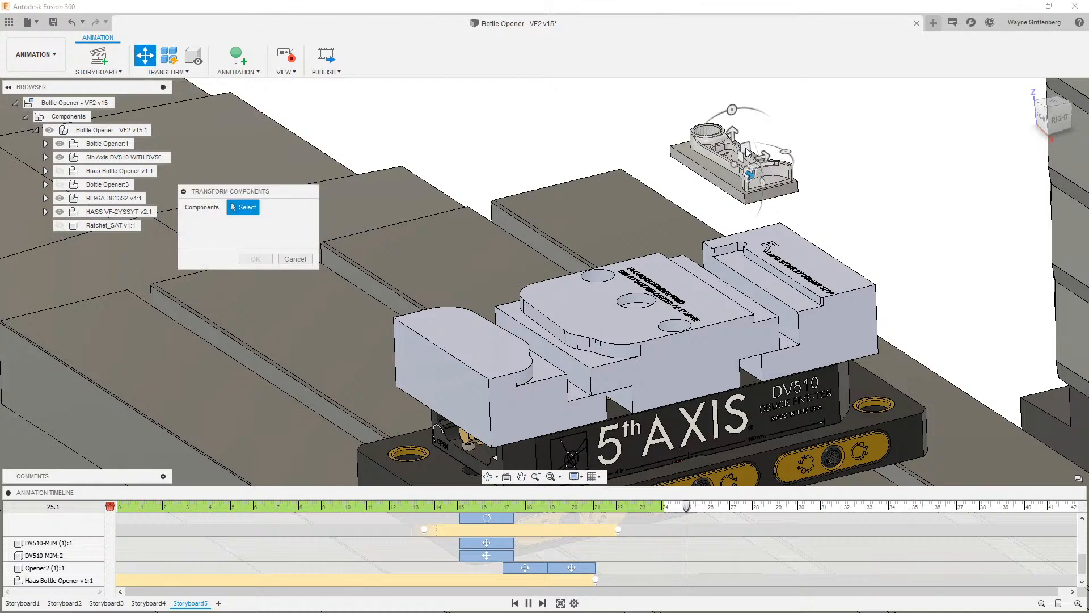
pyautogui.click(764, 163)
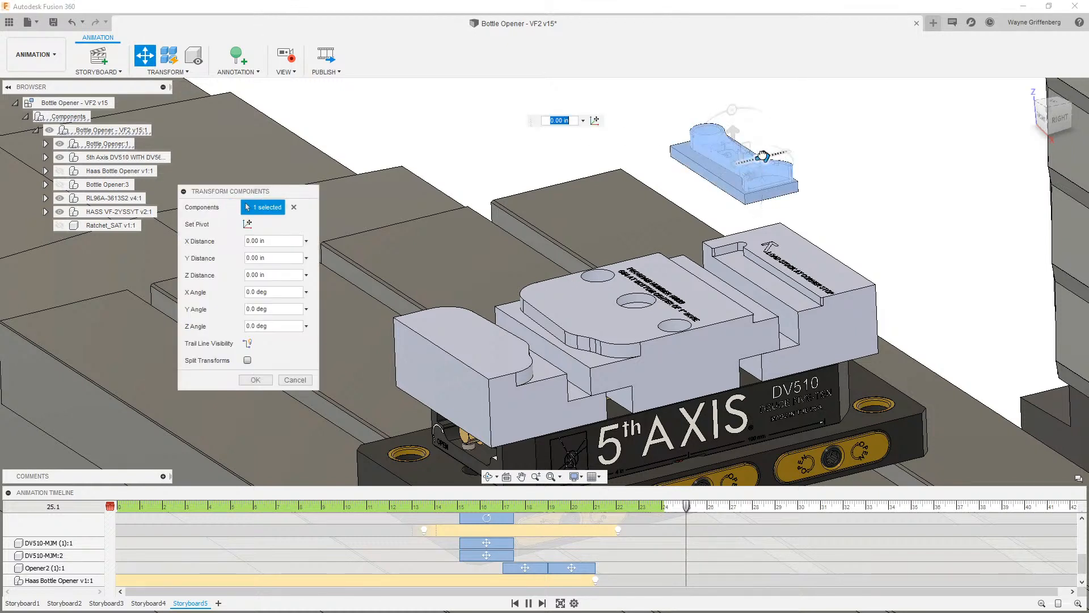
pyautogui.moveTo(762, 160); pyautogui.dragTo(543, 200)
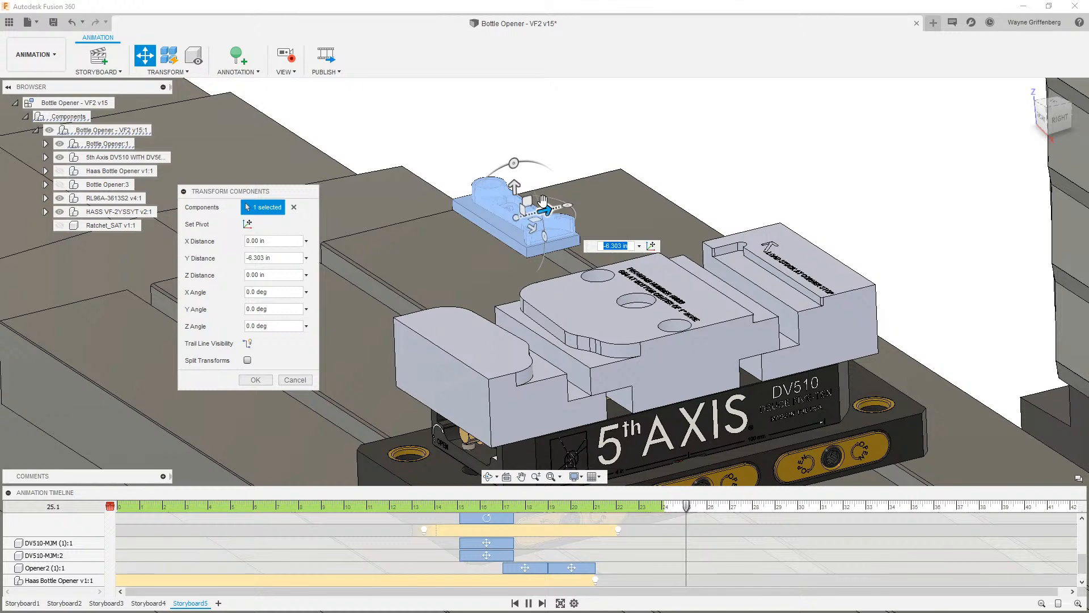
pyautogui.press('BackSpace')
pyautogui.write('-5.5')
pyautogui.press('Return')
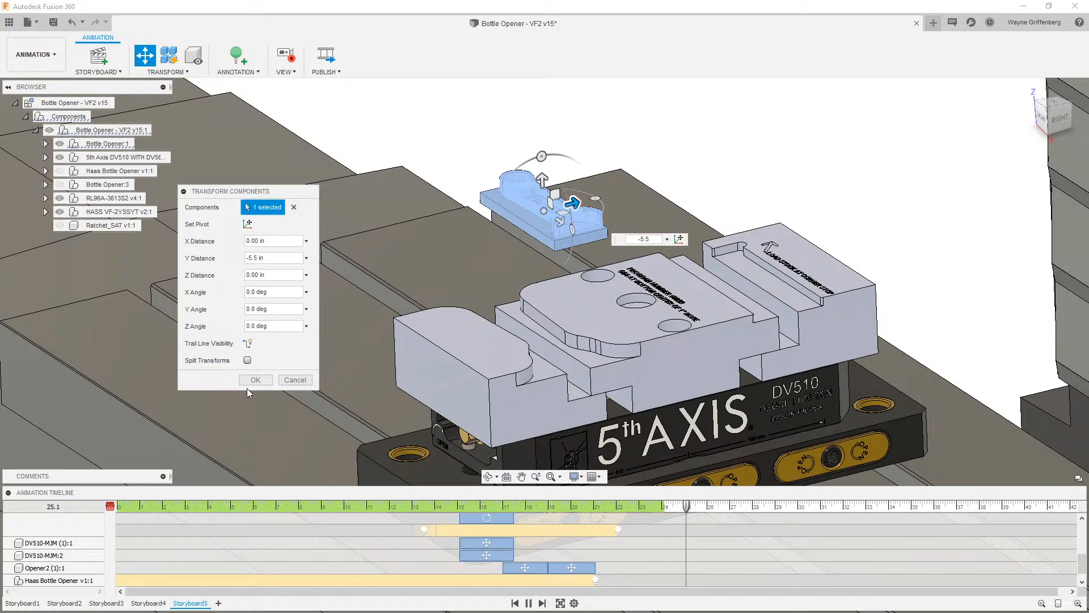
pyautogui.click(256, 380)
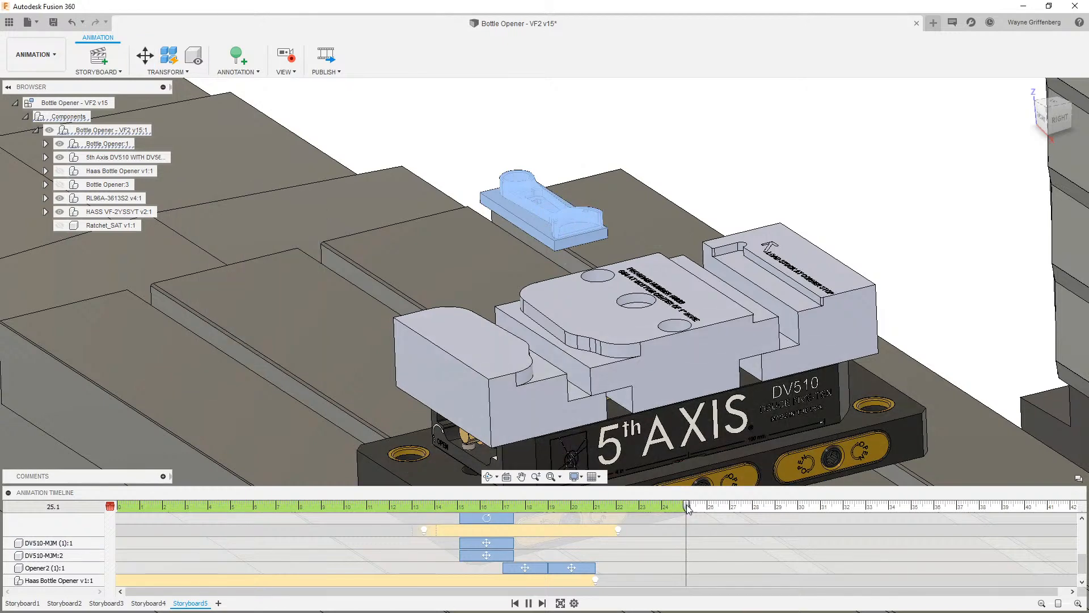
# - At 26 seconds, flip the bottle opener 180 degrees about the X axis
pyautogui.moveTo(687, 508); pyautogui.dragTo(707, 507)
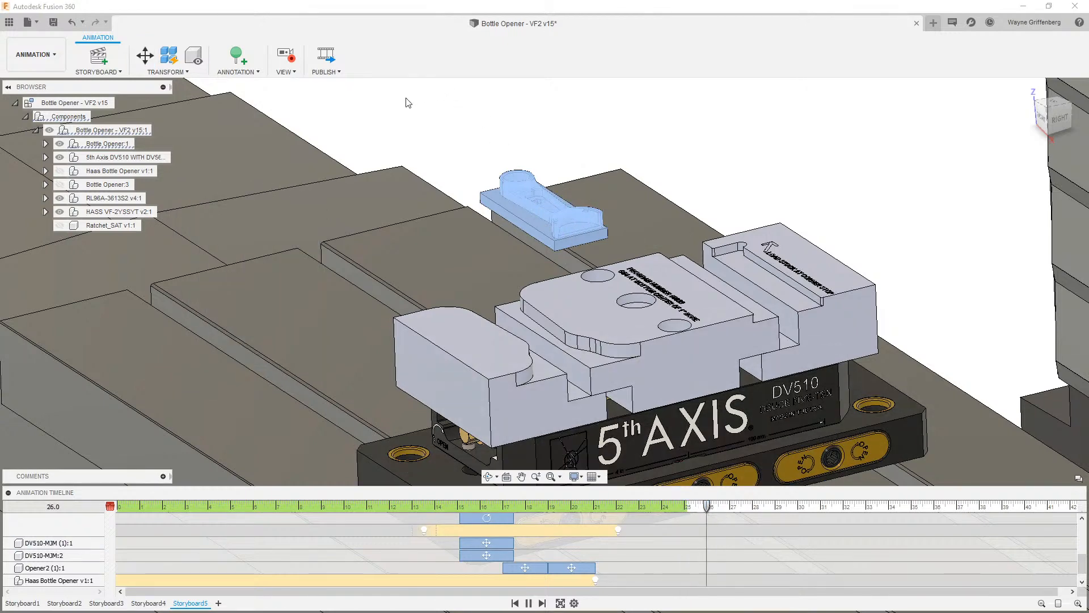
pyautogui.click(145, 55)
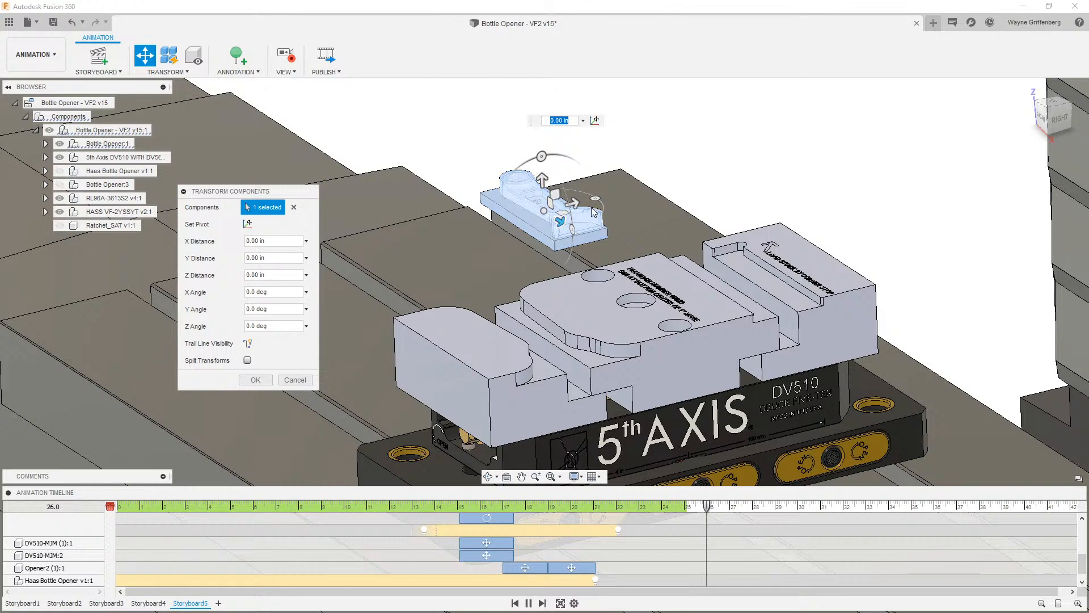
pyautogui.moveTo(541, 158); pyautogui.dragTo(546, 265)
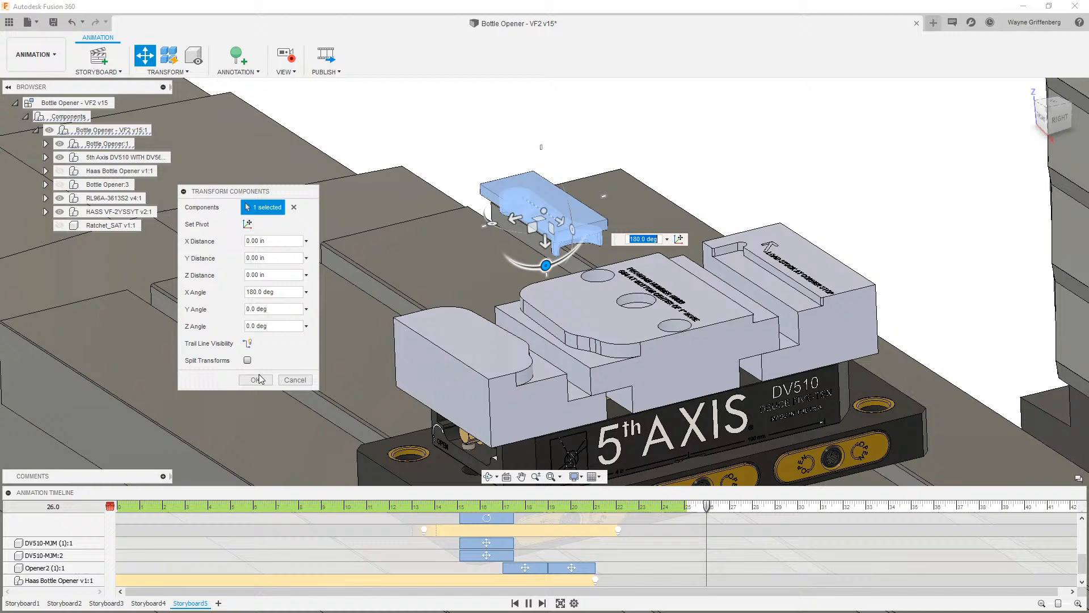
pyautogui.click(256, 378)
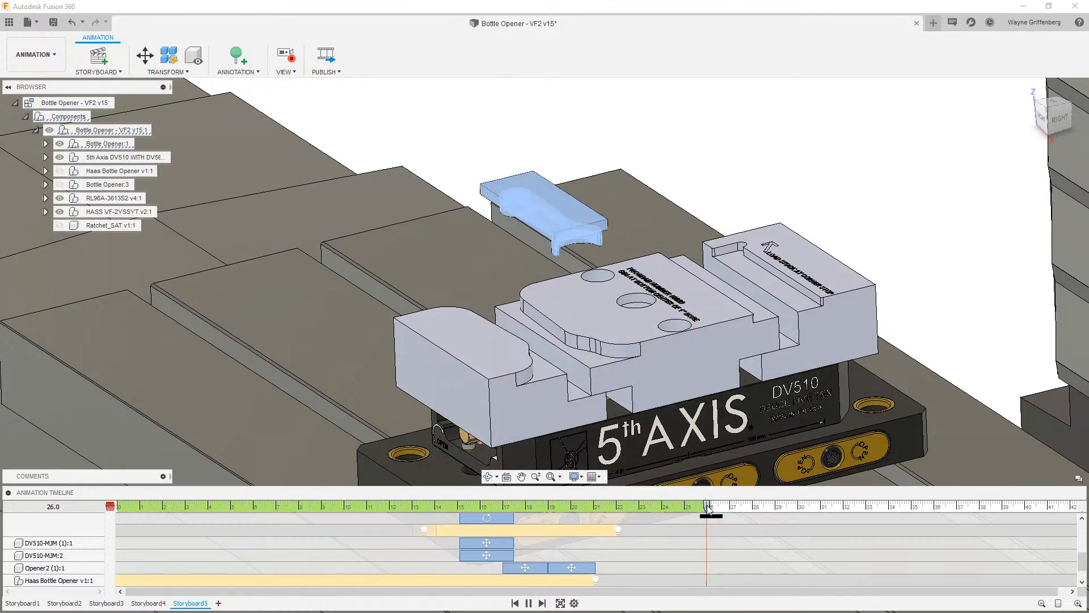
# - At 27 seconds, lower the flipped bottle opener onto the vise jaws with a Z distance of 3 in
pyautogui.moveTo(708, 505); pyautogui.dragTo(731, 507)
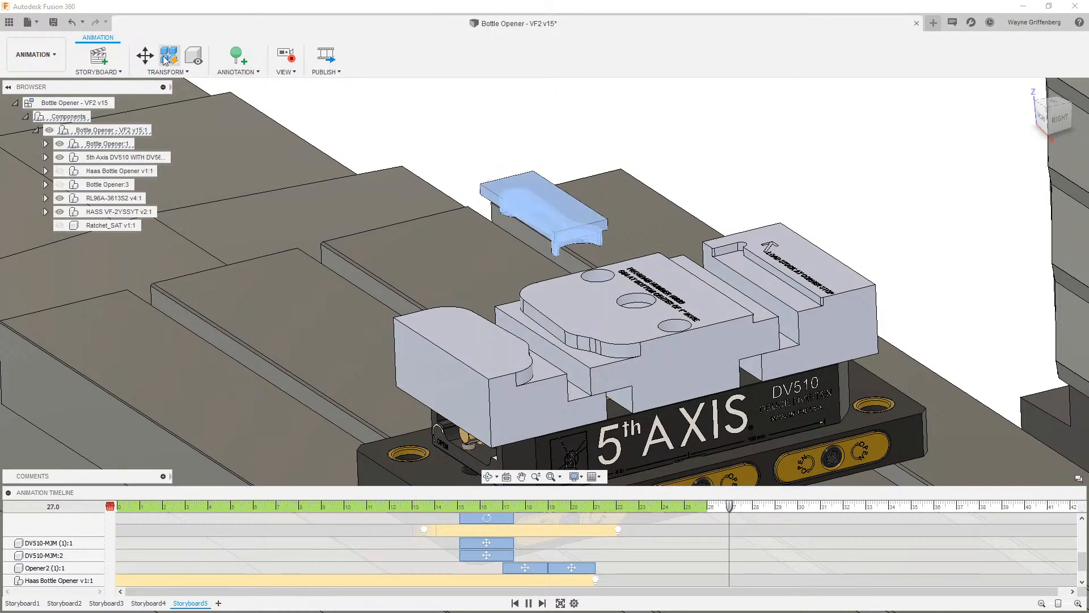
pyautogui.click(145, 56)
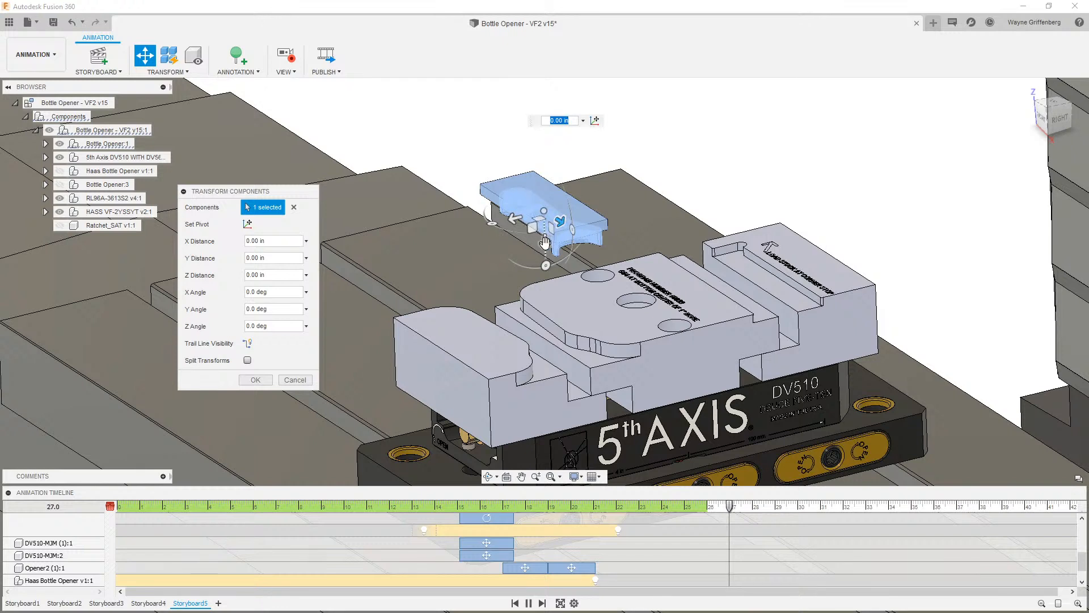
pyautogui.moveTo(545, 242); pyautogui.dragTo(553, 359)
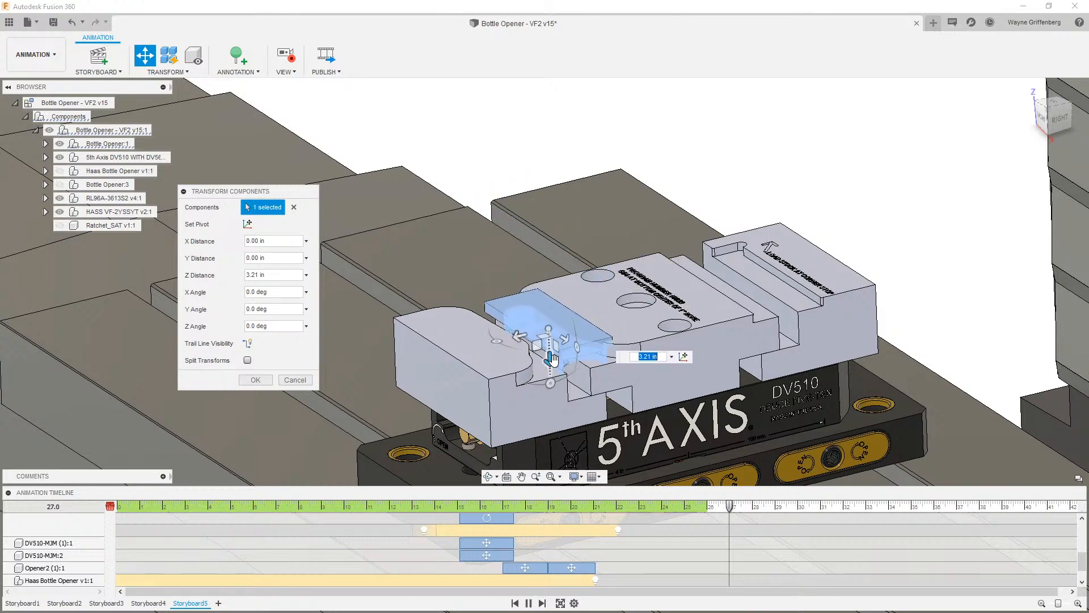
pyautogui.write('3')
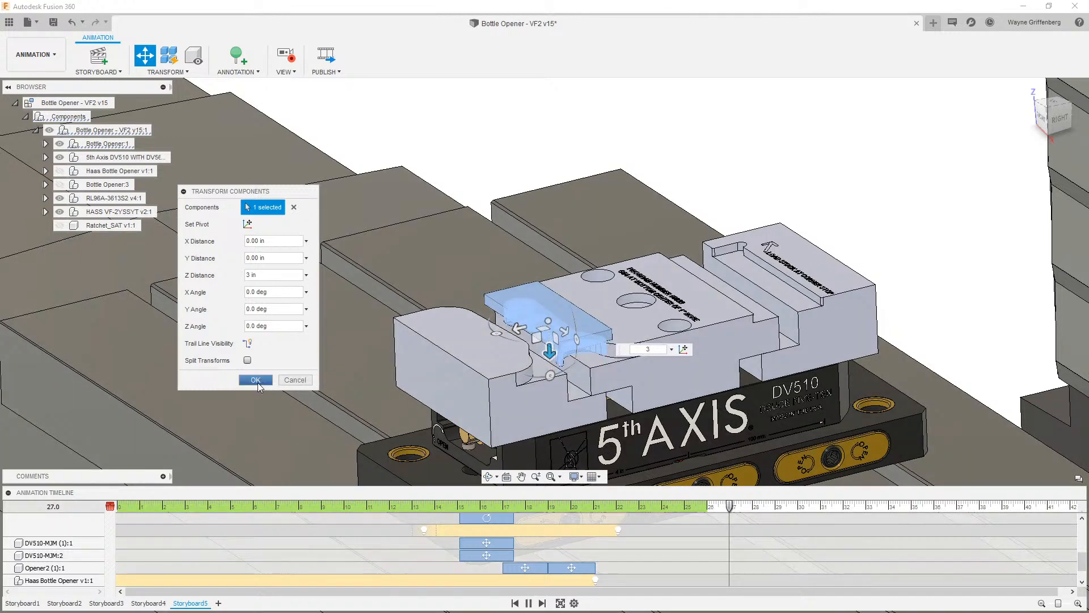
pyautogui.click(256, 379)
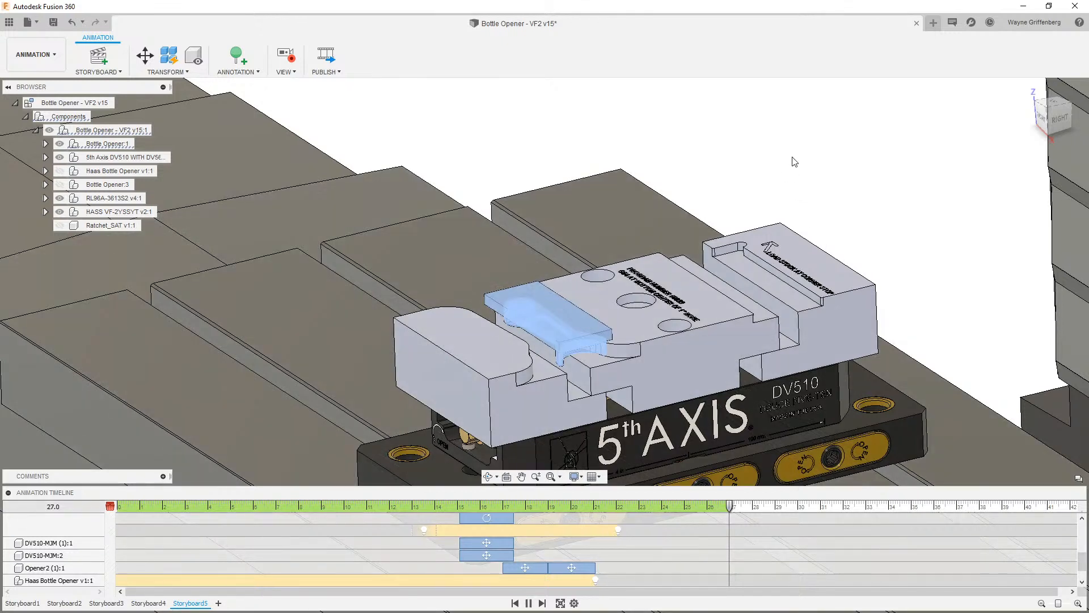
pyautogui.click(793, 142)
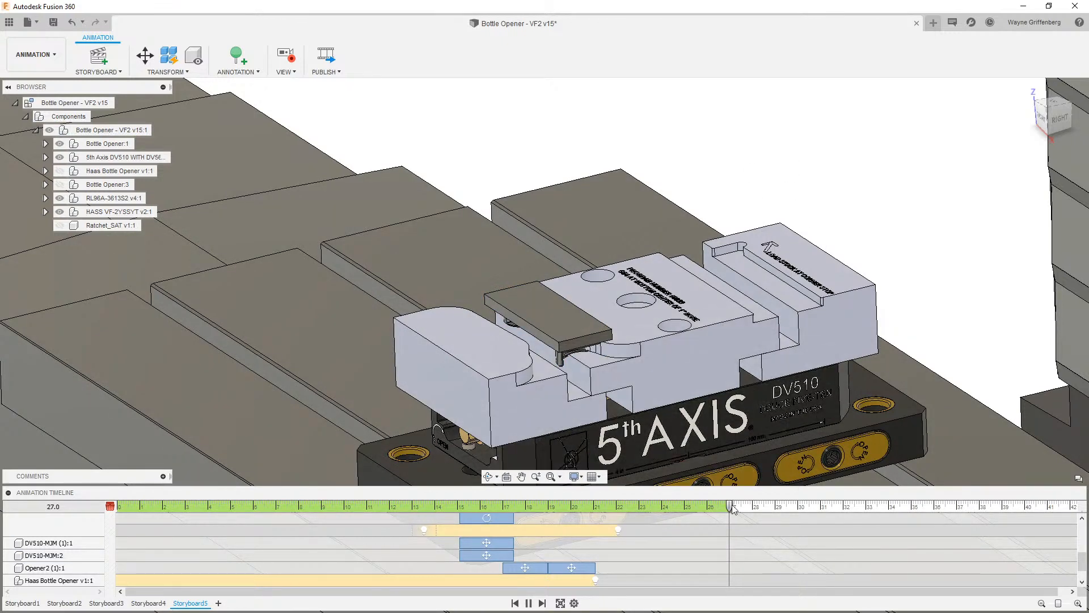
# - At 28.1 seconds, raise the stock block above the vise with a Z distance of 4 in
pyautogui.moveTo(731, 507); pyautogui.dragTo(755, 507)
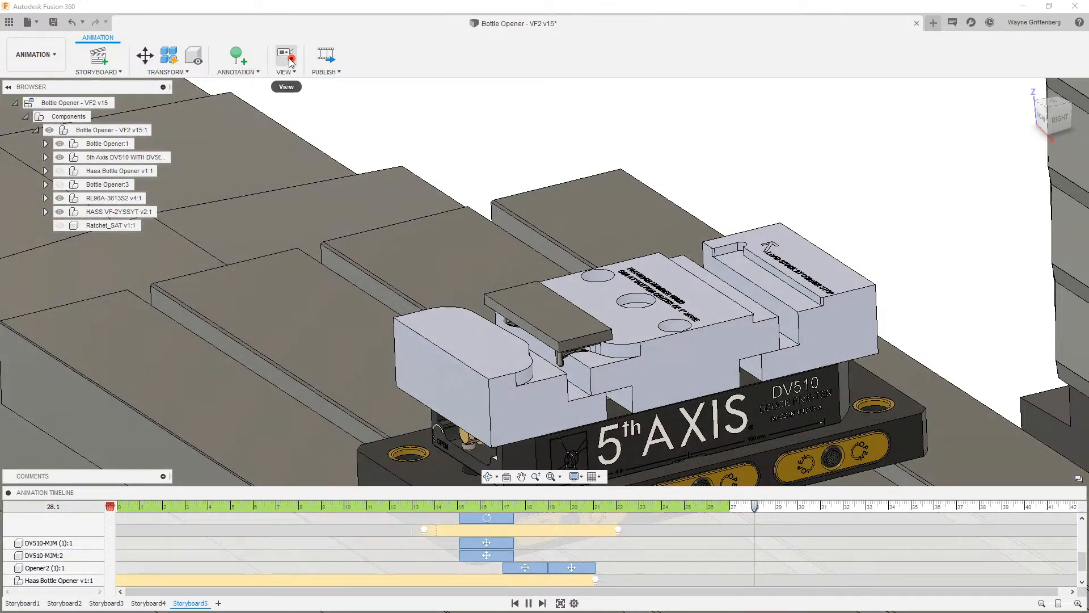
pyautogui.click(285, 55)
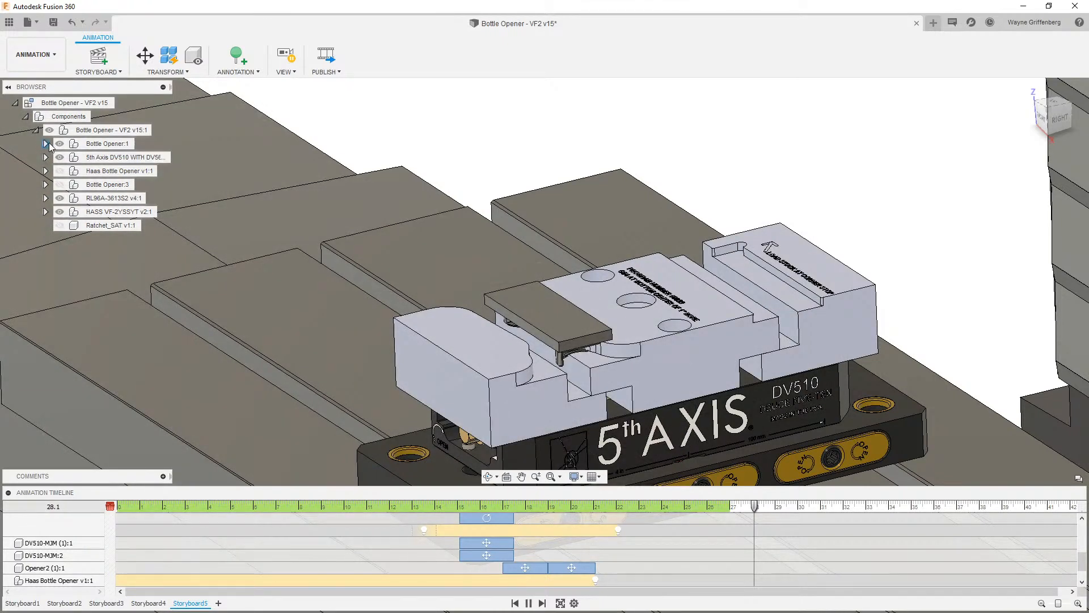
pyautogui.click(46, 143)
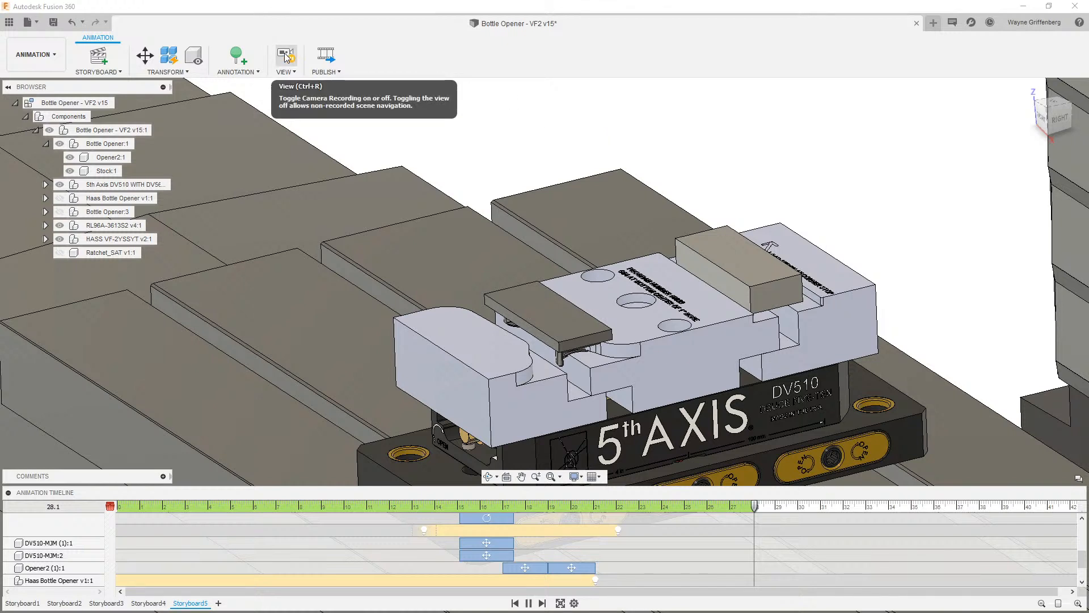
pyautogui.click(145, 55)
pyautogui.click(773, 288)
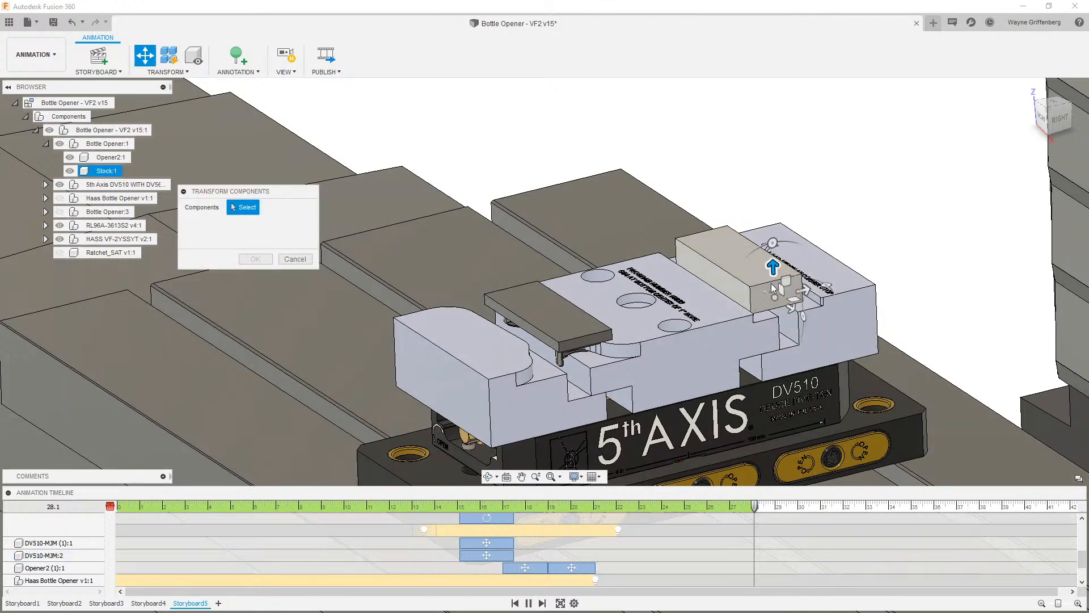
pyautogui.click(773, 269)
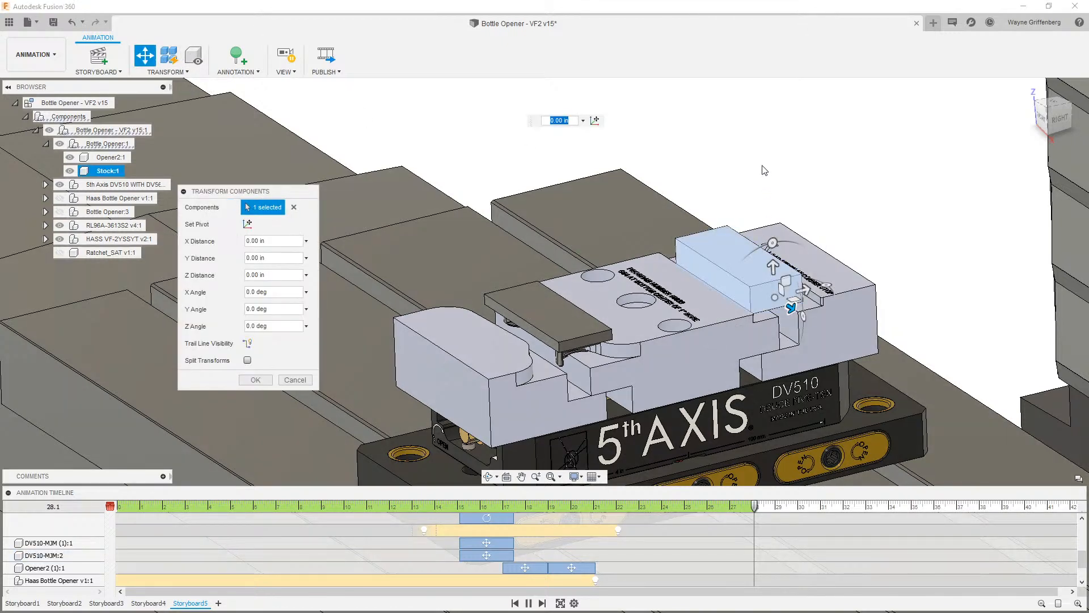
pyautogui.moveTo(773, 267); pyautogui.dragTo(760, 165)
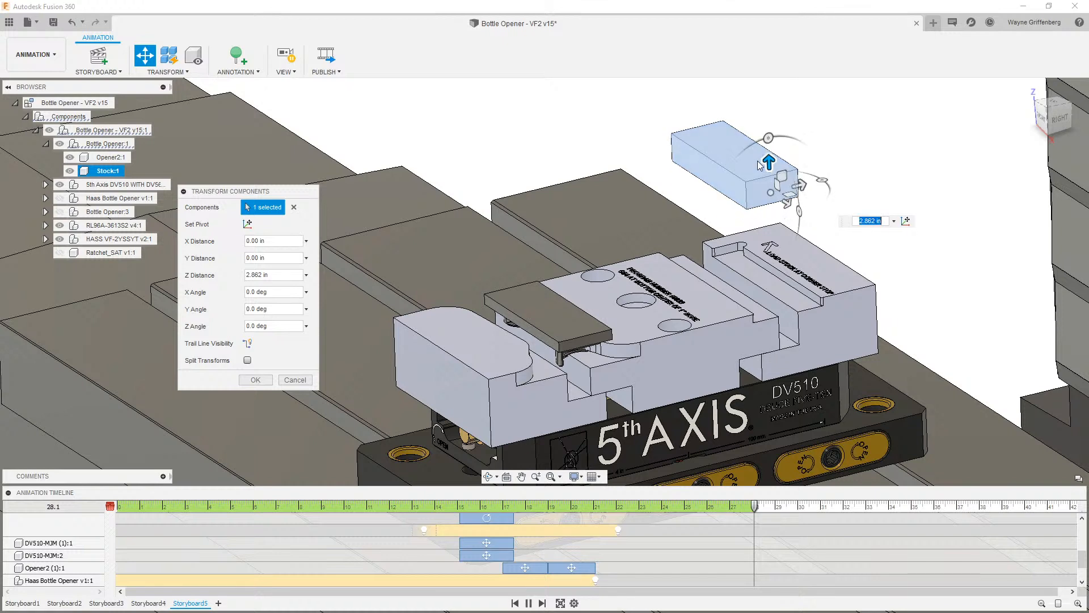
pyautogui.write('3')
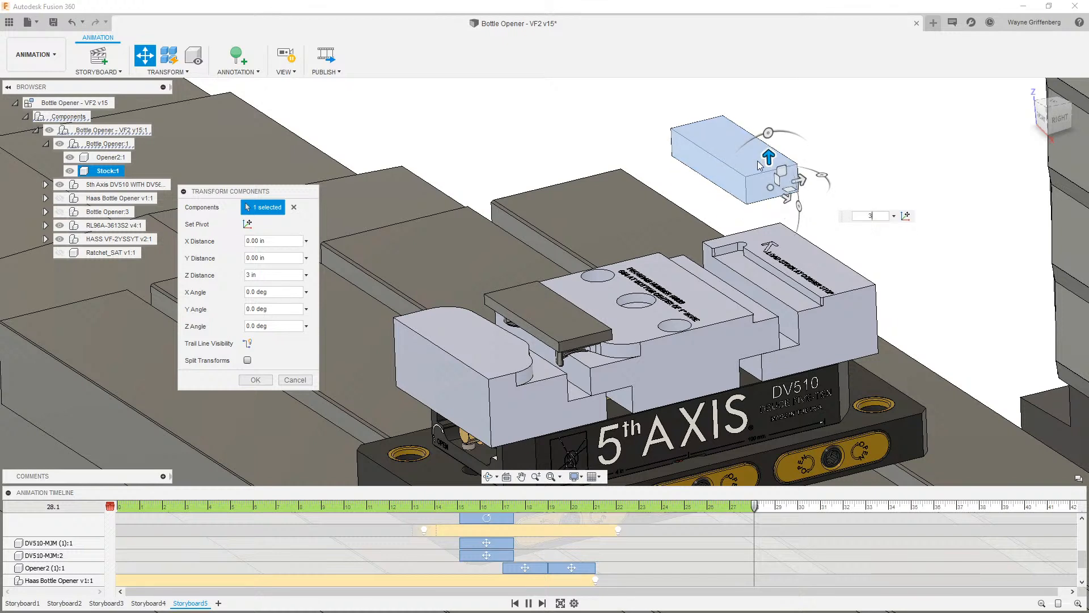
pyautogui.moveTo(769, 157); pyautogui.dragTo(761, 109)
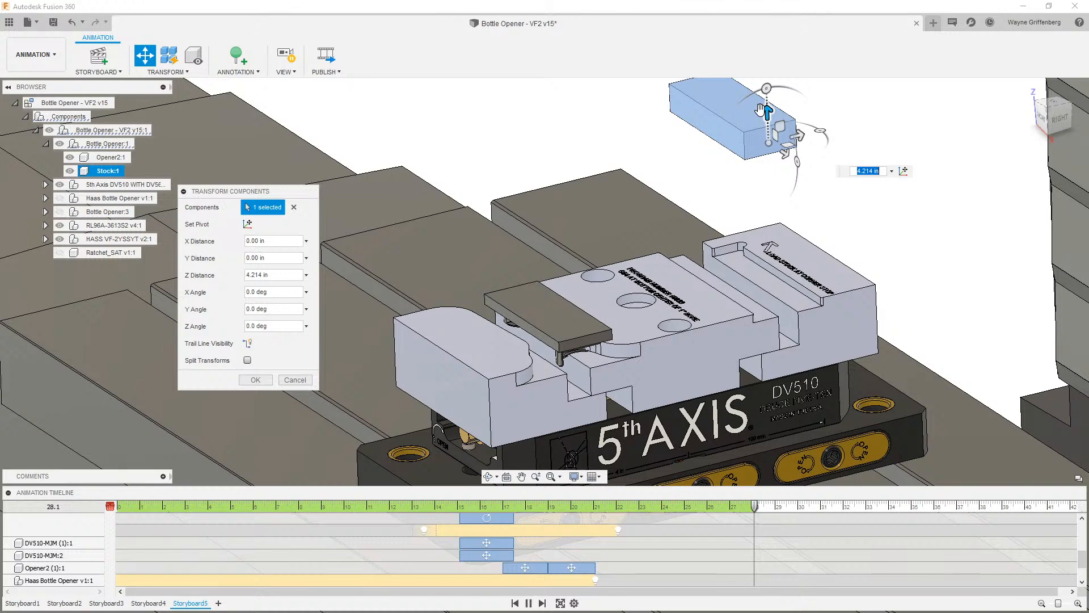
pyautogui.write('4')
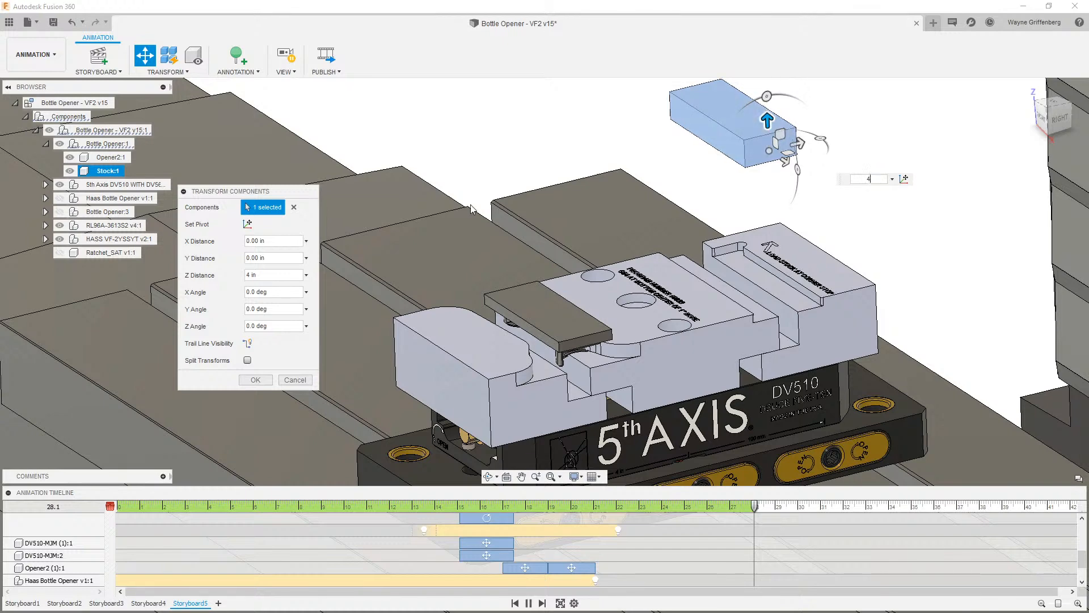
pyautogui.click(255, 379)
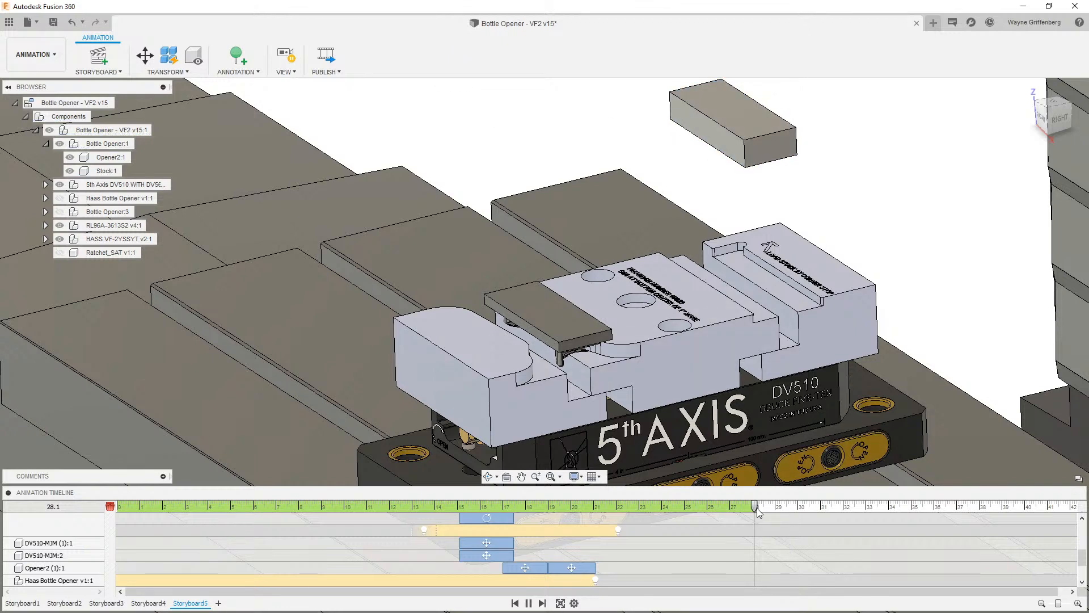
# - Shift the stock's visibility action on the timeline to start at about 29 seconds
pyautogui.scroll(-4, 759, 553)
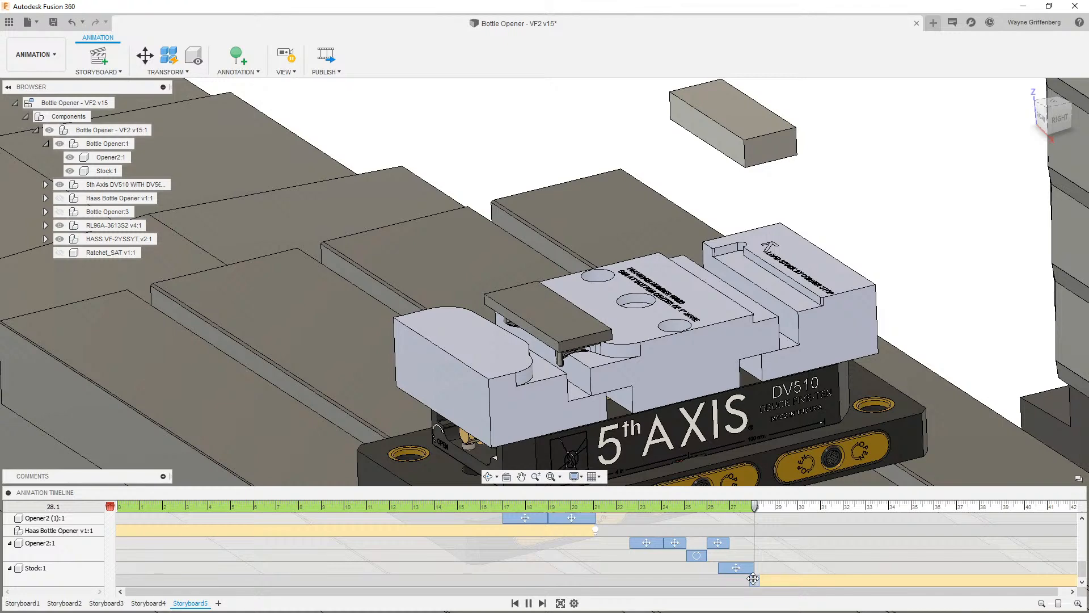
pyautogui.click(753, 579)
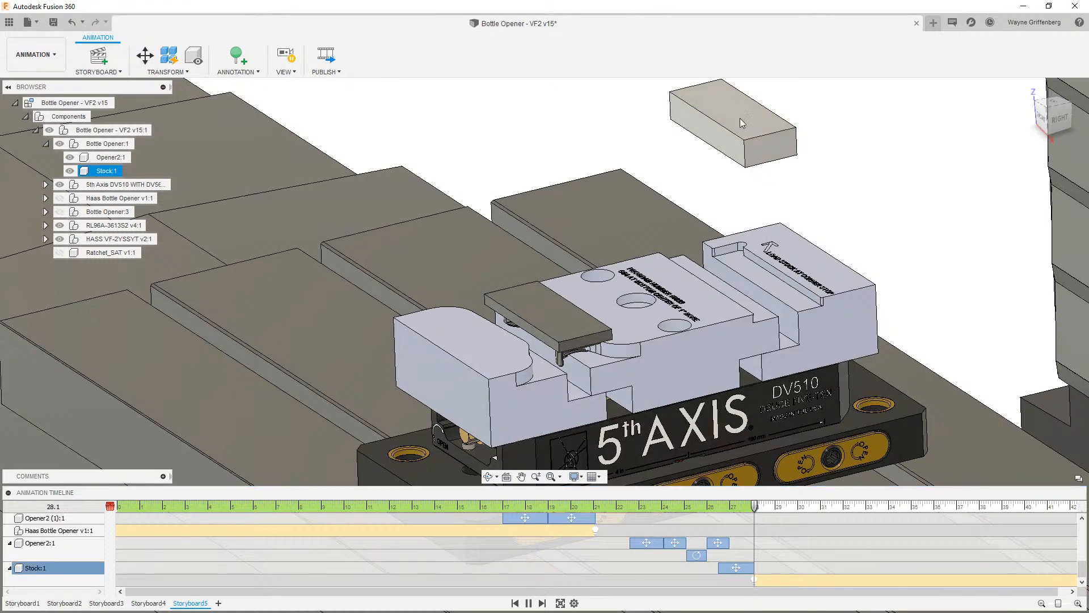
pyautogui.click(744, 209)
pyautogui.scroll(-1, 763, 586)
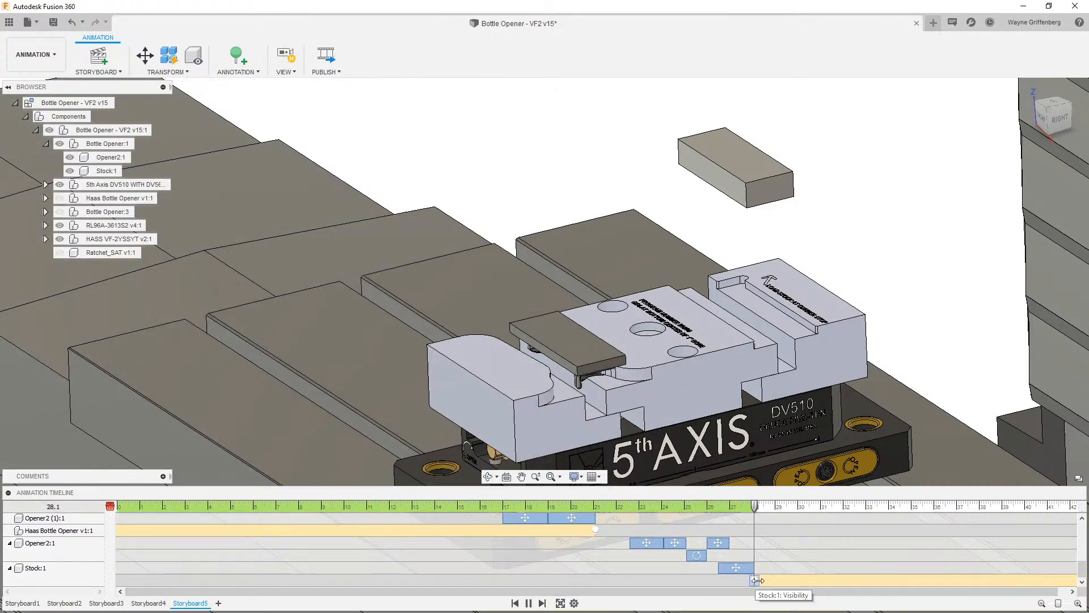
pyautogui.moveTo(756, 506); pyautogui.dragTo(775, 509)
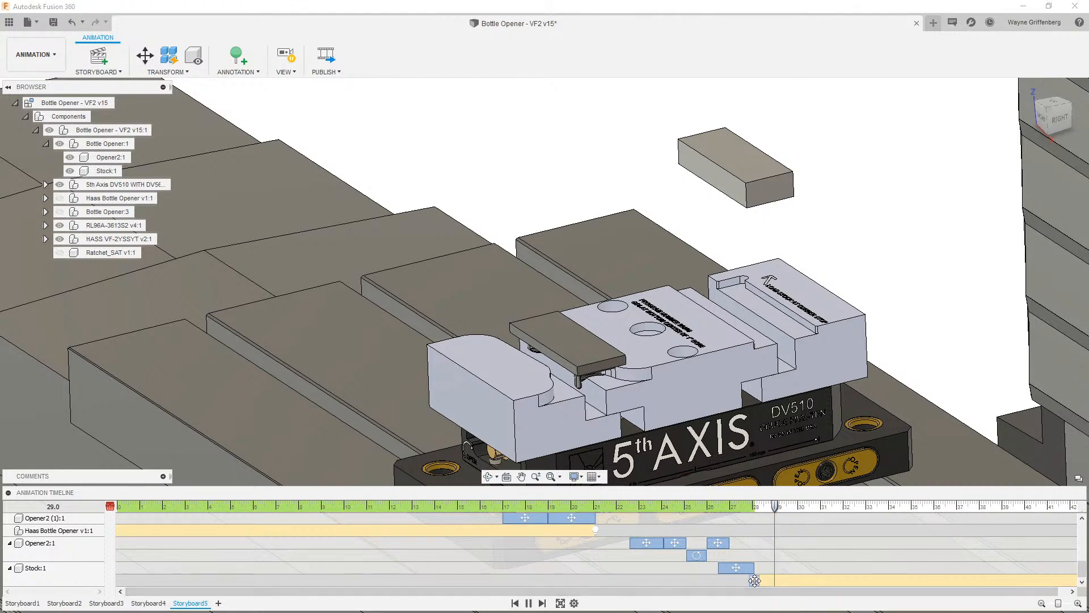
pyautogui.moveTo(754, 580)
pyautogui.mouseDown()
pyautogui.moveTo(773, 580)
pyautogui.moveTo(765, 594)
pyautogui.mouseUp()
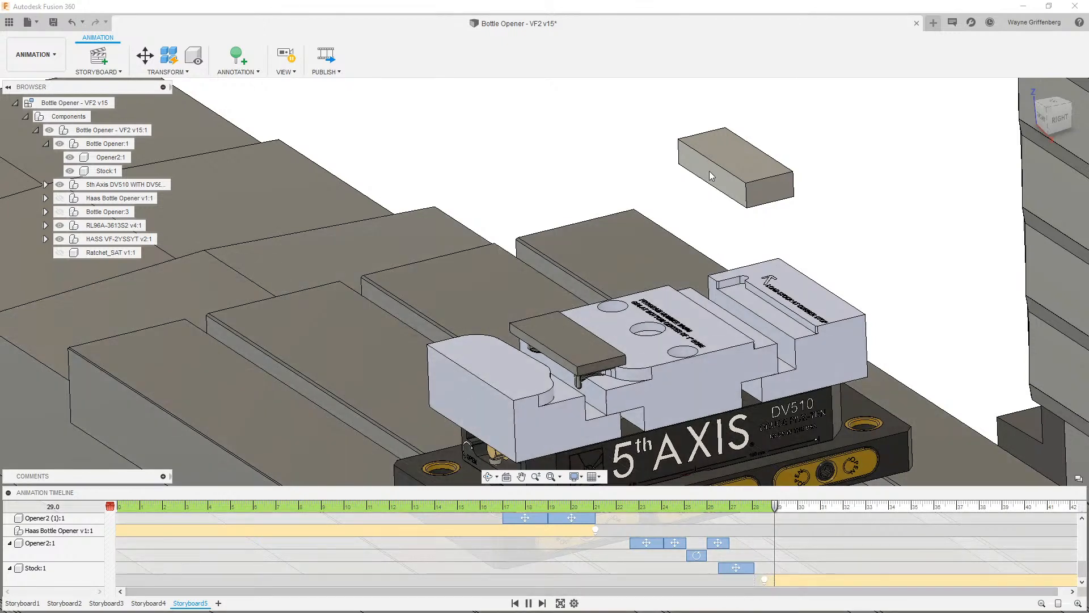
pyautogui.click(769, 170)
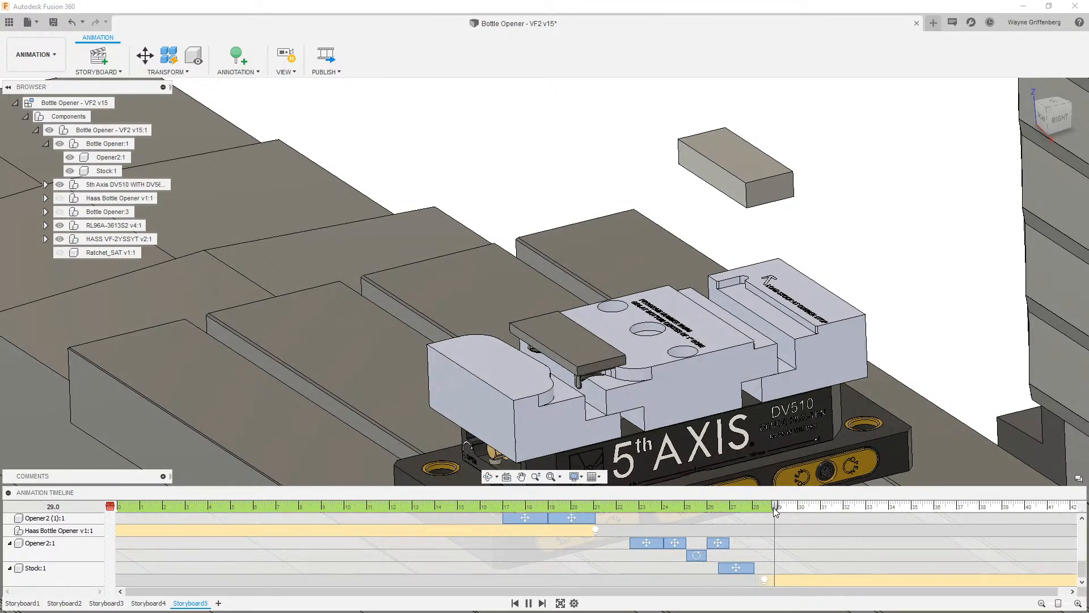
pyautogui.moveTo(776, 510); pyautogui.dragTo(755, 511)
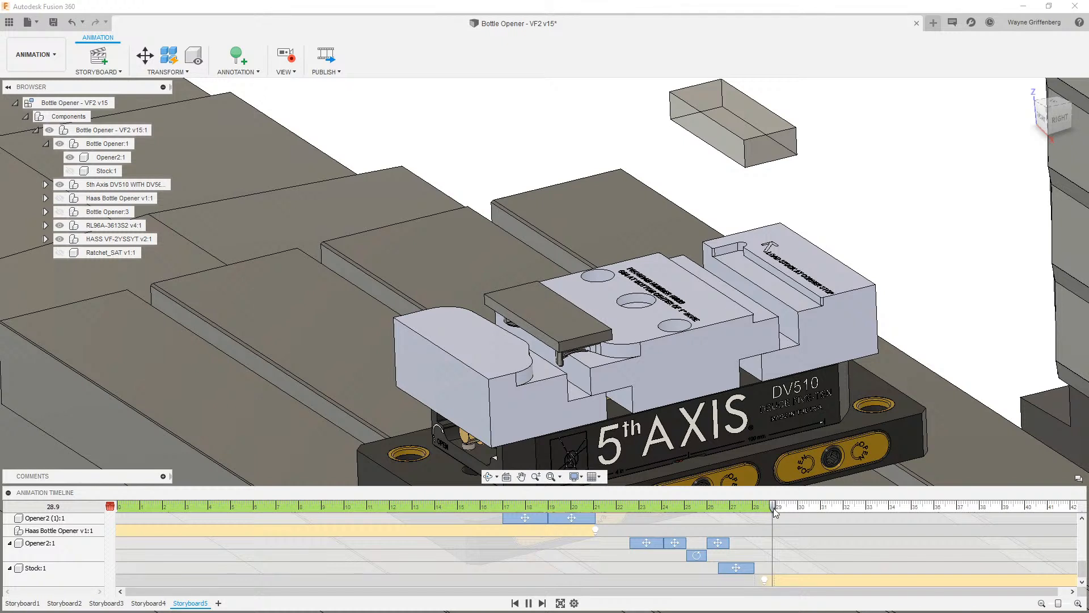
pyautogui.click(754, 142)
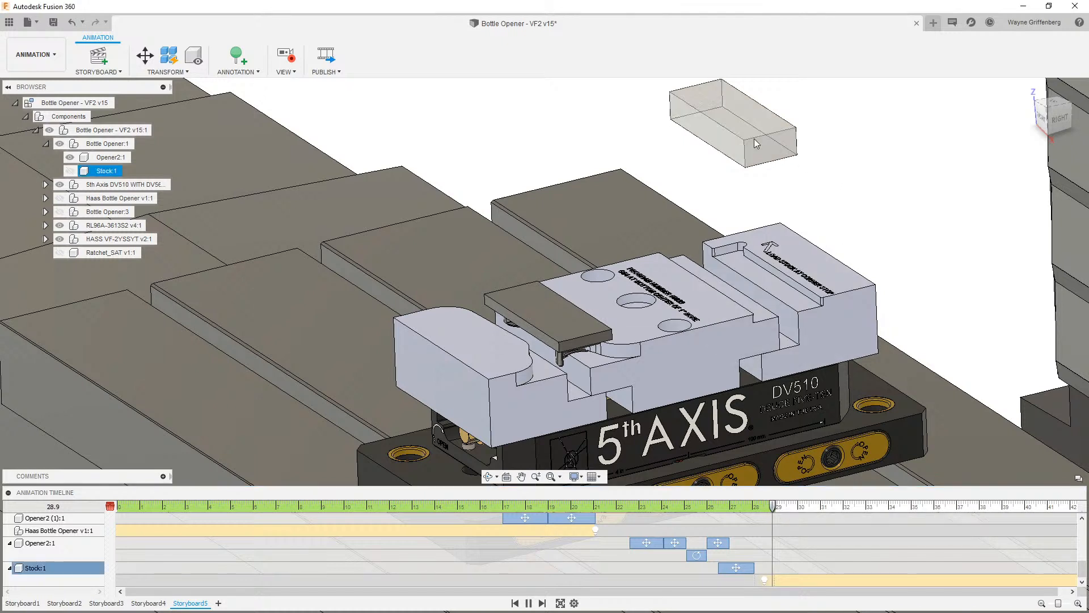
pyautogui.press('Escape')
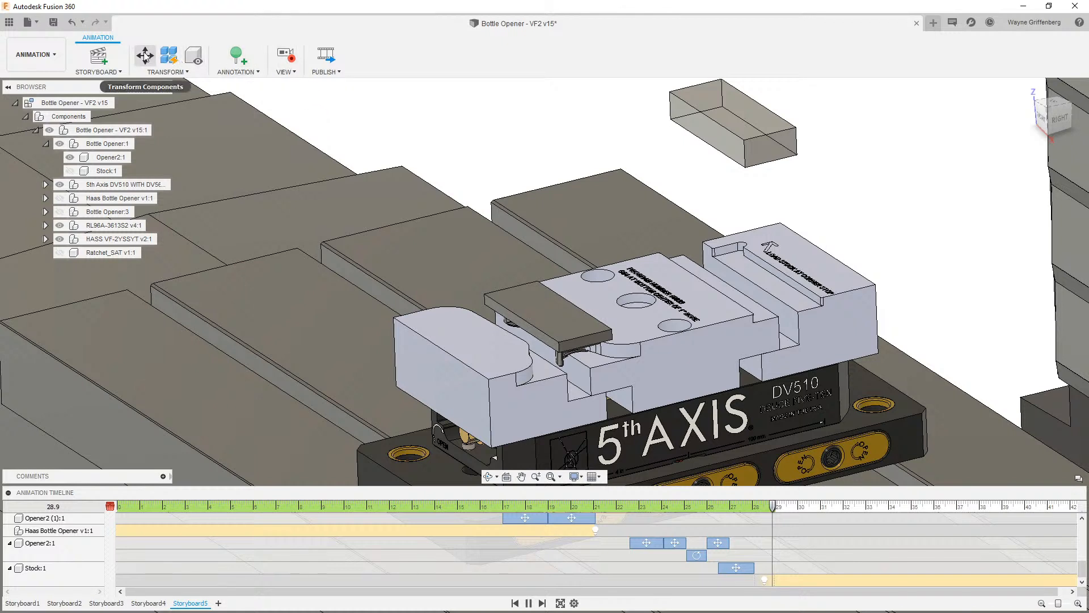
# - At 30.1 seconds, lower the stock into the vise jaws with a Z distance of -4 in
pyautogui.moveTo(773, 506); pyautogui.dragTo(800, 508)
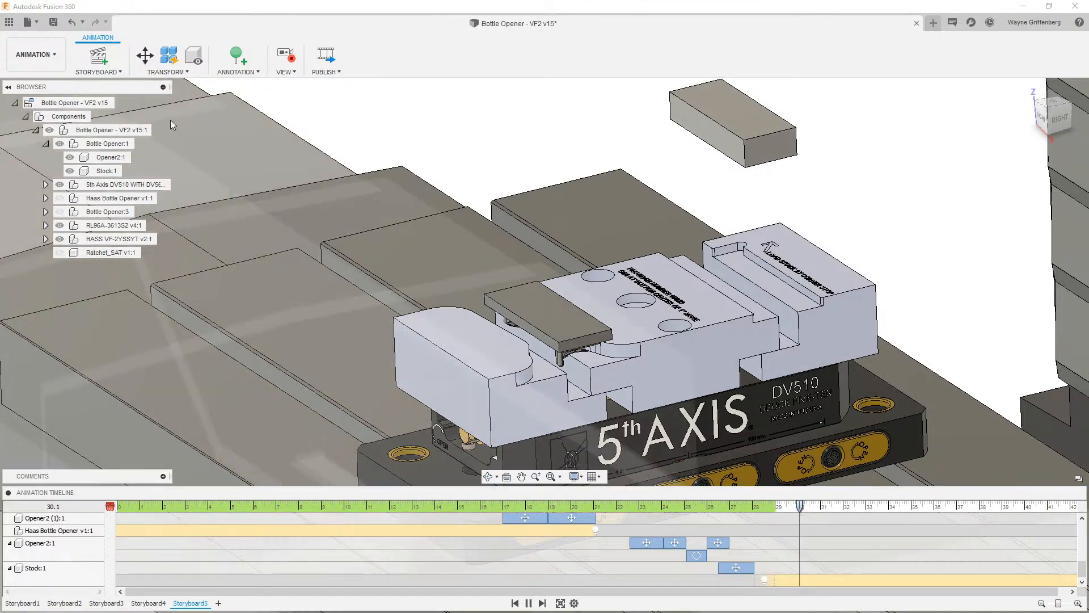
pyautogui.click(145, 56)
pyautogui.click(750, 118)
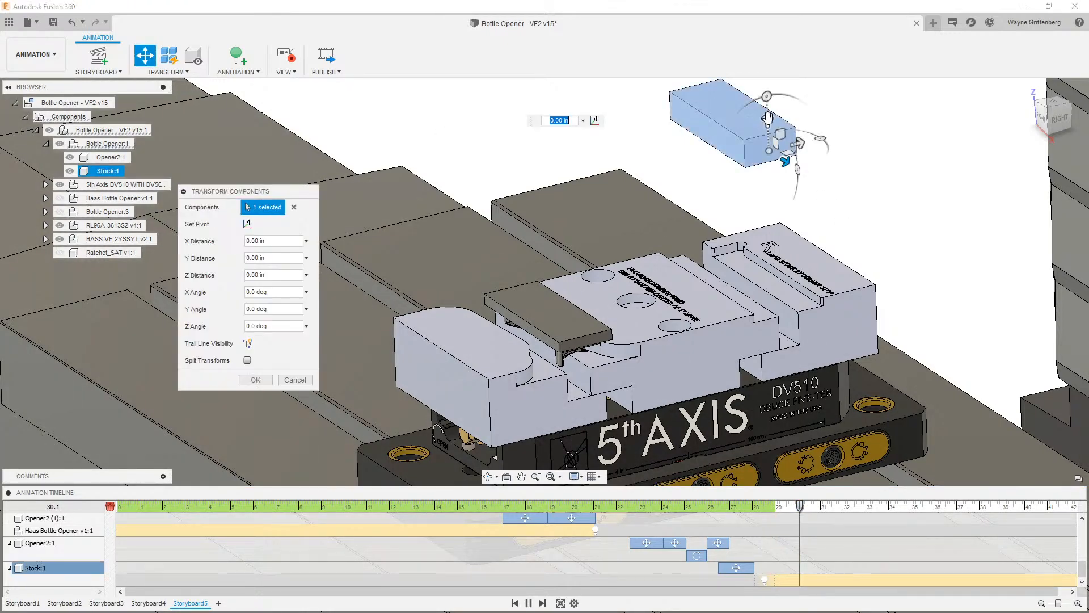
pyautogui.moveTo(767, 118); pyautogui.dragTo(758, 259)
pyautogui.press('BackSpace')
pyautogui.write('-4')
pyautogui.press('Return')
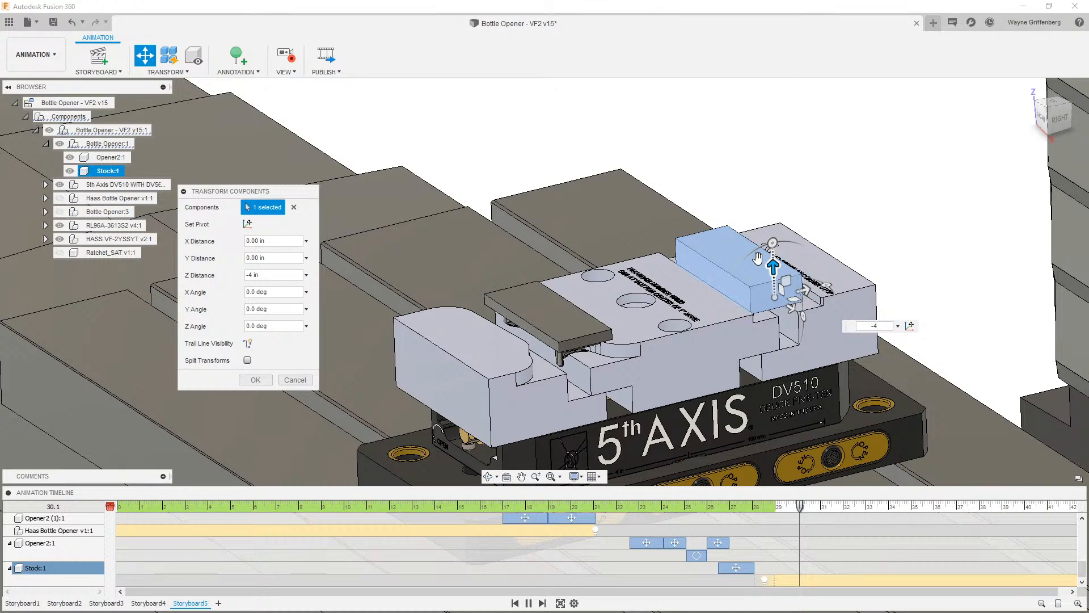
pyautogui.click(254, 379)
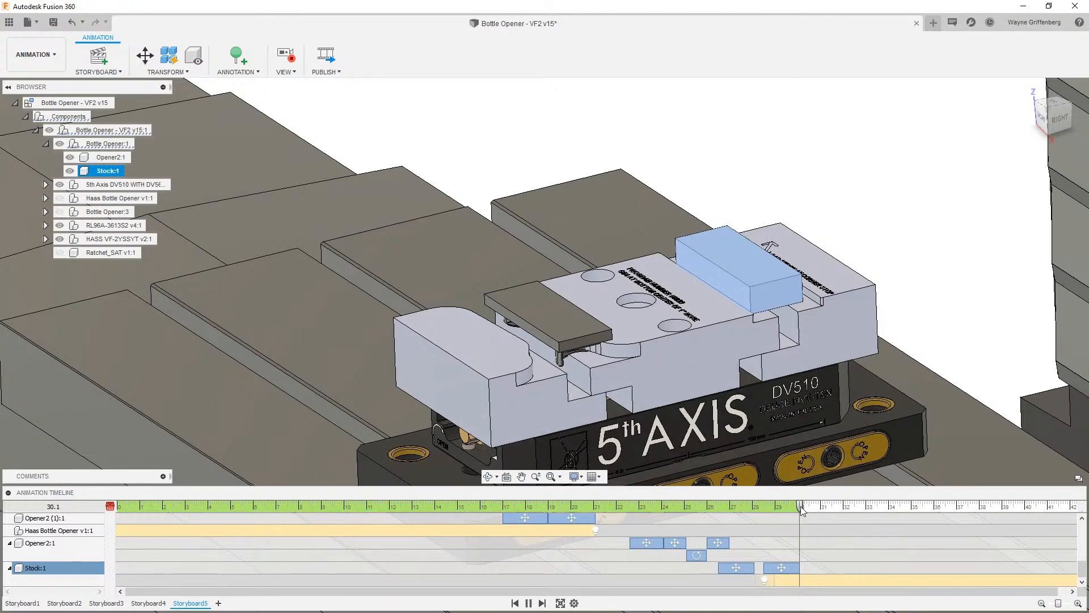
# - At 33.1 seconds, shift the stock 0.25 in along Y toward the corner stop, working from the top view
pyautogui.moveTo(801, 508); pyautogui.dragTo(843, 513)
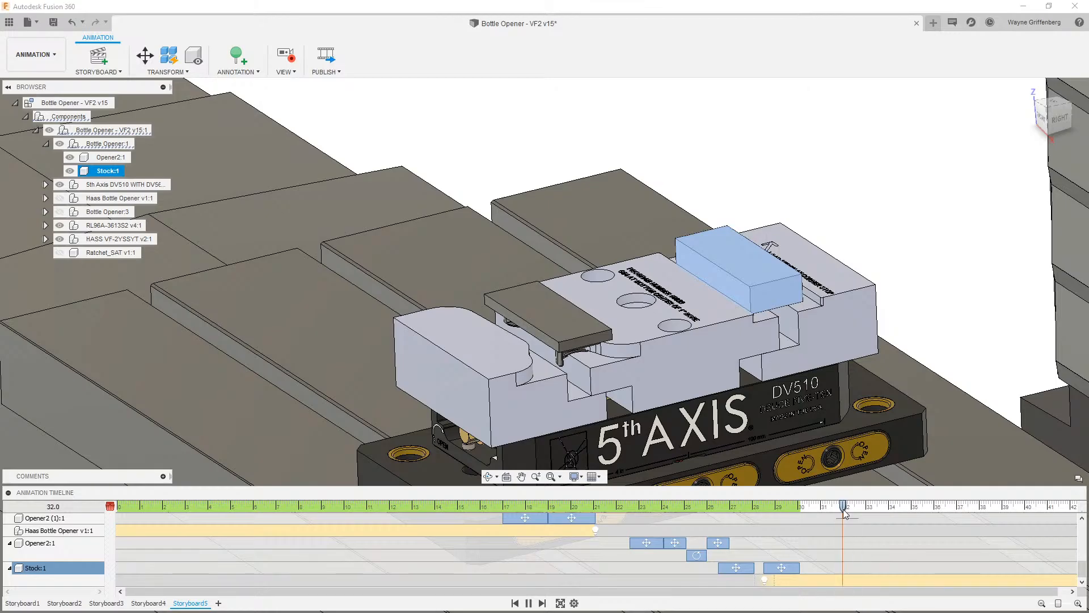
pyautogui.keyDown('shift'); pyautogui.moveTo(900, 237); pyautogui.dragTo(1048, 109, button='middle'); pyautogui.keyUp('shift')
pyautogui.click(1050, 112)
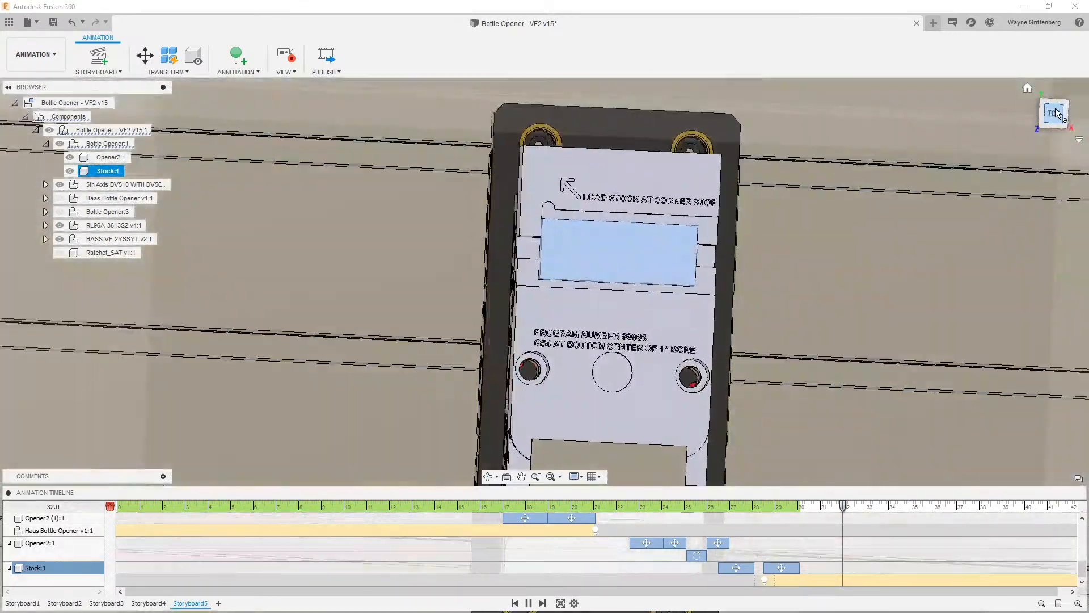
pyautogui.scroll(4, 605, 196)
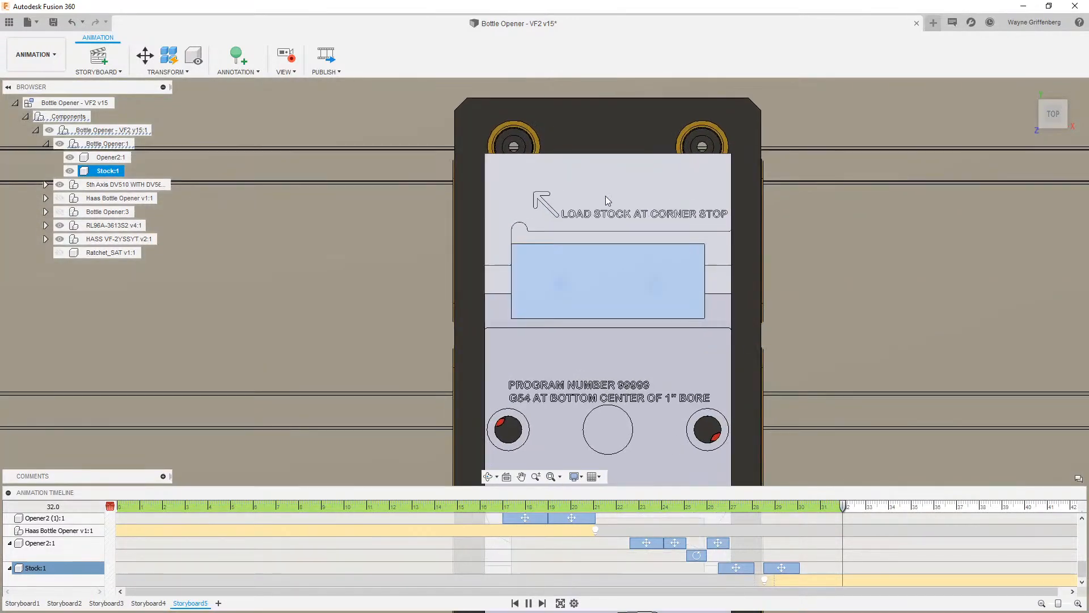
pyautogui.scroll(2, 601, 227)
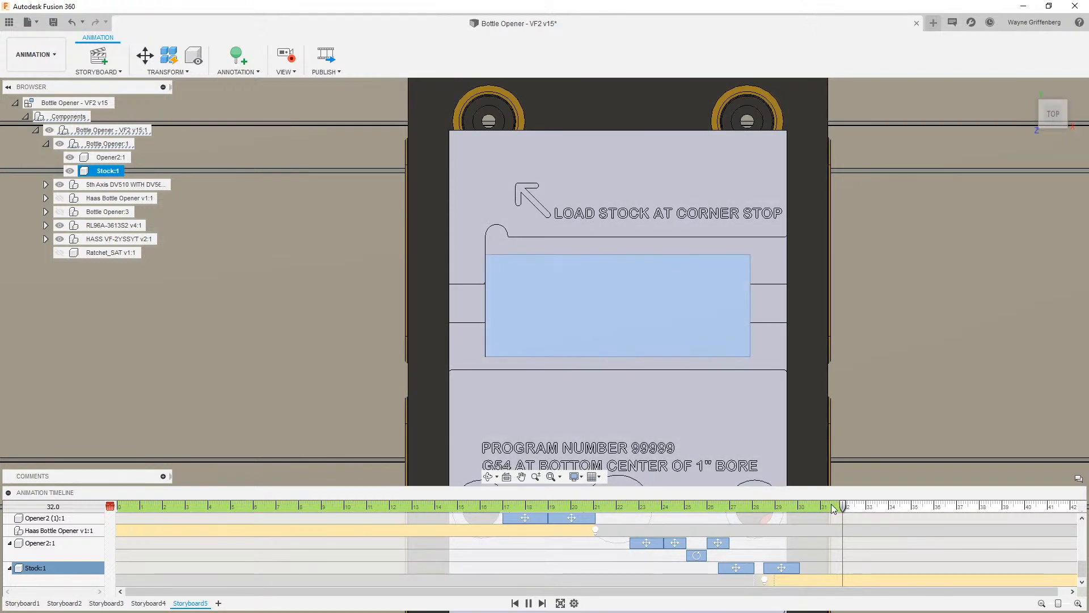
pyautogui.moveTo(843, 506); pyautogui.dragTo(869, 507)
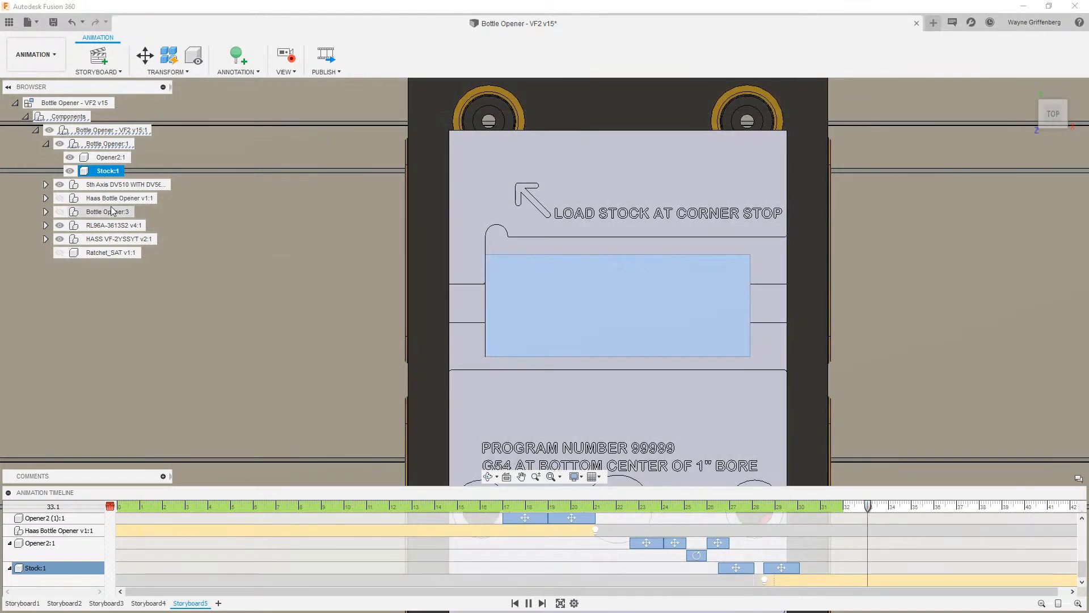
pyautogui.click(158, 59)
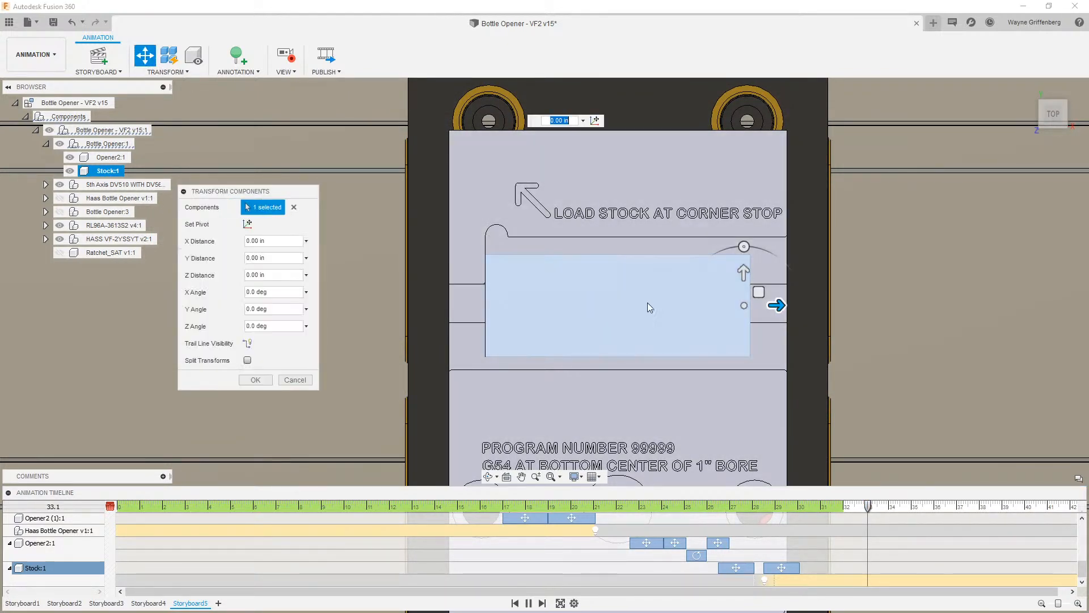
pyautogui.moveTo(743, 273); pyautogui.dragTo(752, 261)
pyautogui.write('.25')
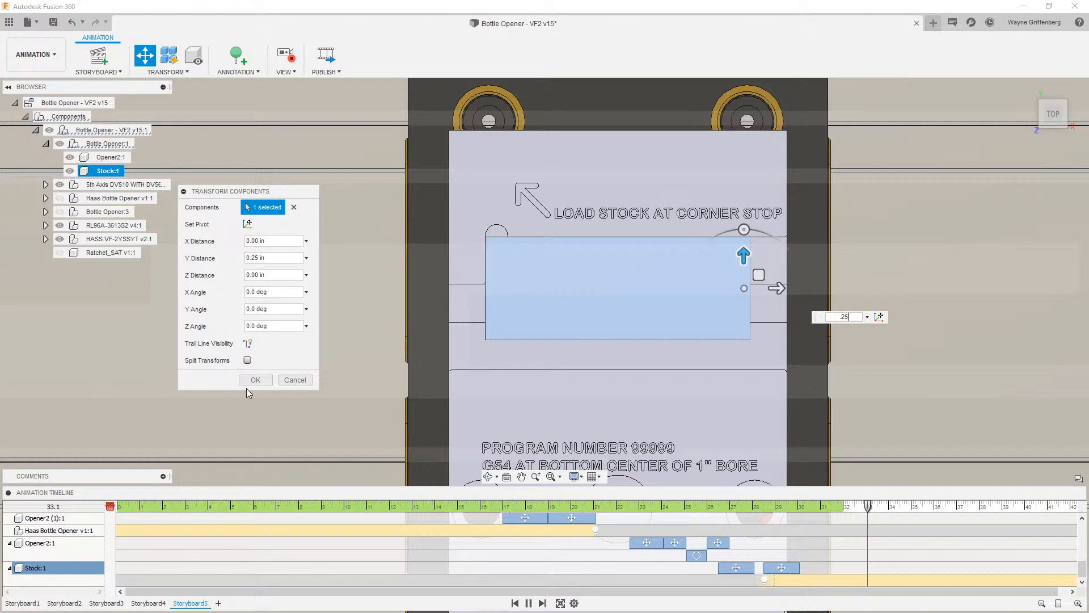
pyautogui.click(255, 379)
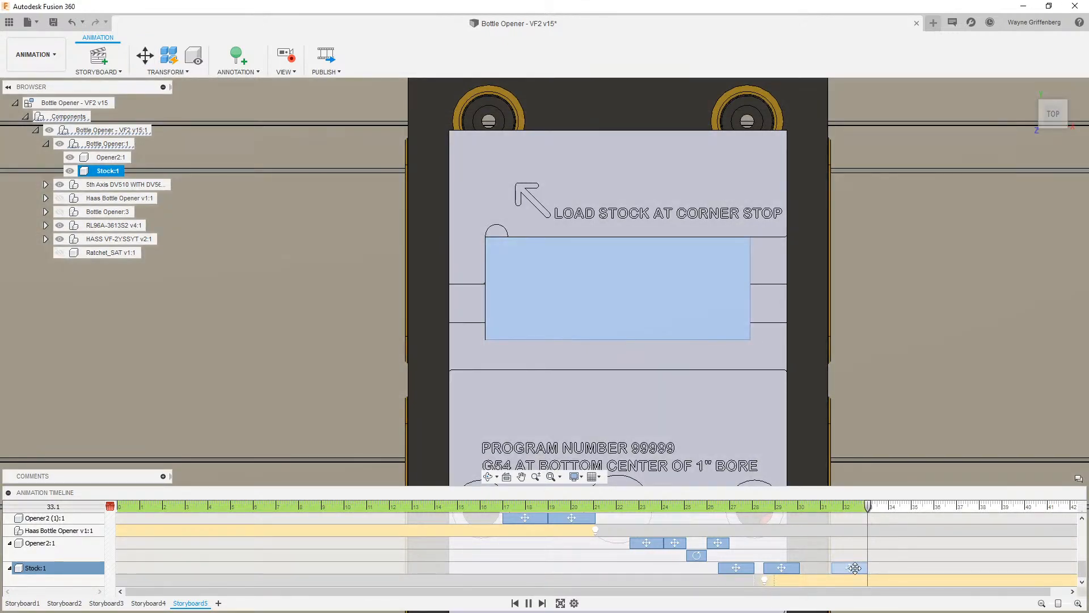
# - Advance the playhead to 35 seconds and review the animation timeline tracks
pyautogui.keyDown('shift'); pyautogui.moveTo(823, 473); pyautogui.dragTo(869, 501, button='middle'); pyautogui.keyUp('shift')
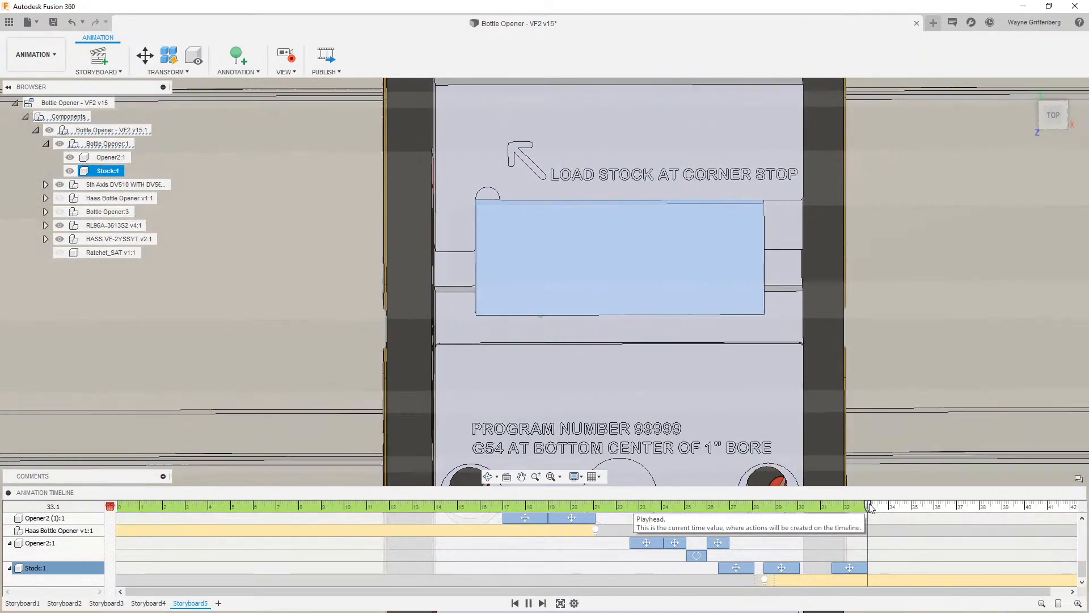
pyautogui.click(1054, 113)
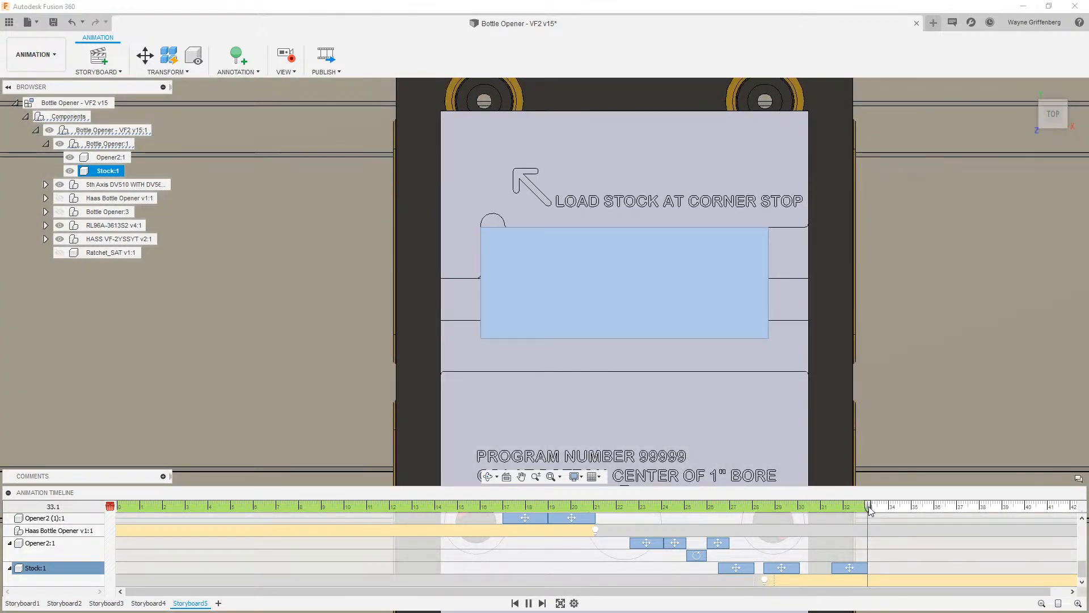
pyautogui.moveTo(868, 506); pyautogui.dragTo(914, 509)
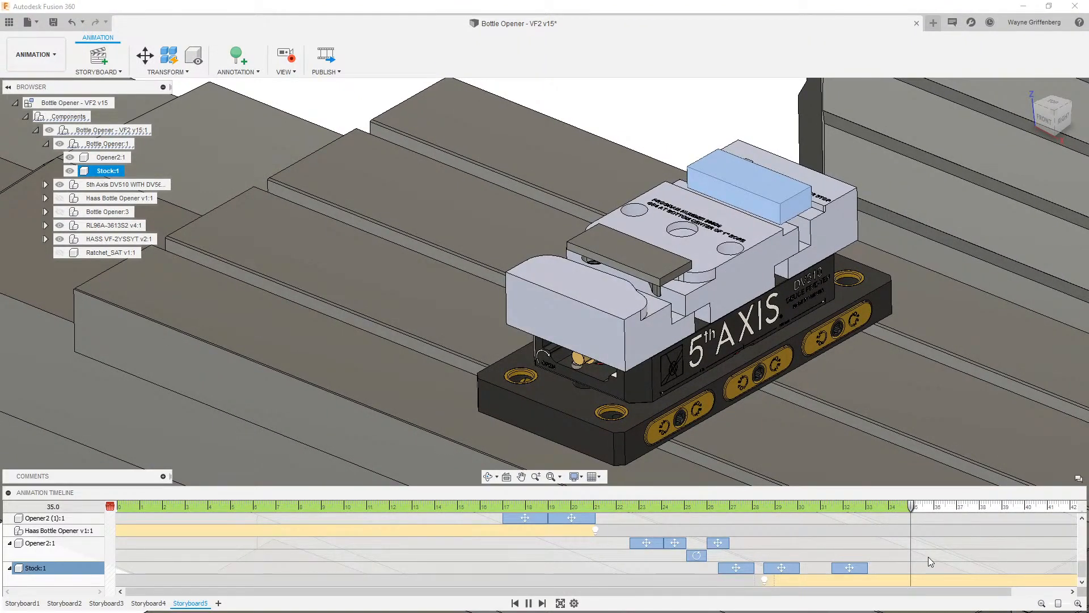
pyautogui.scroll(5, 928, 557)
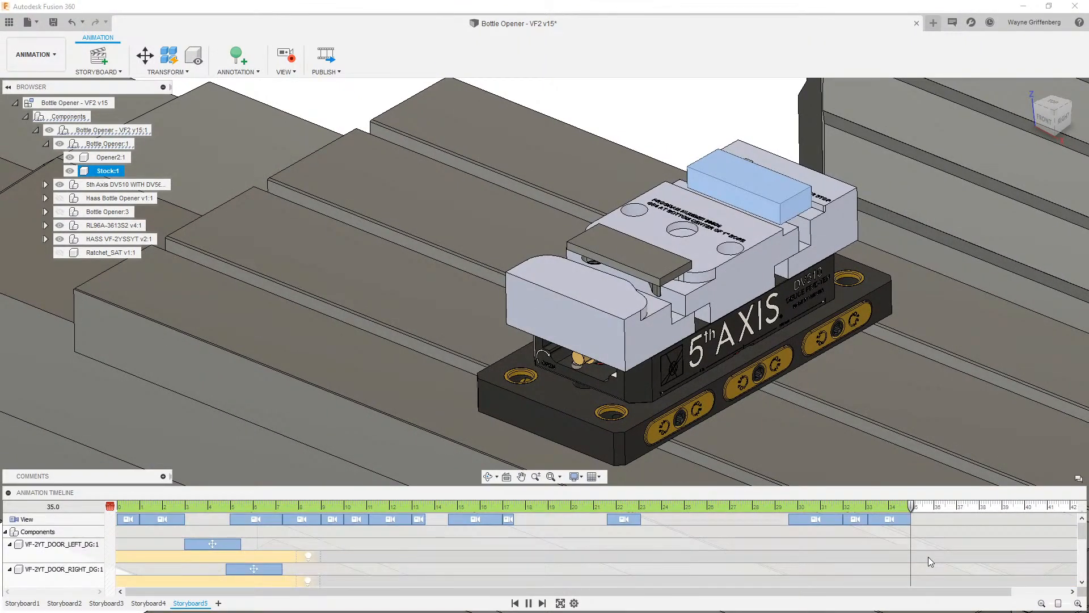
pyautogui.scroll(-5, 929, 556)
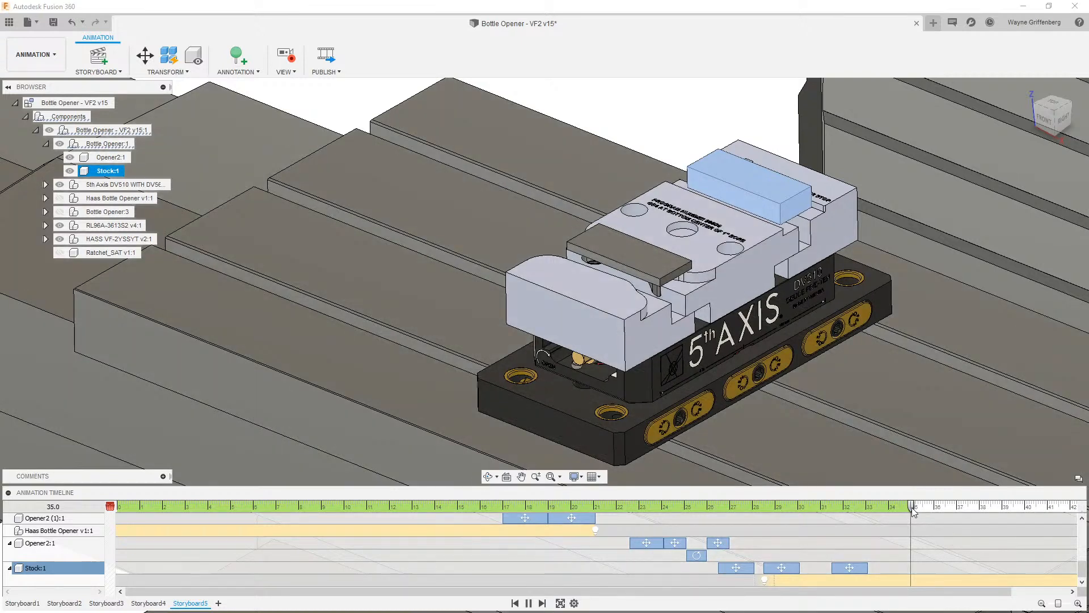
# - Show the ratchet and, at 38 seconds, move it from the table onto the vise screw
pyautogui.moveTo(912, 508); pyautogui.dragTo(937, 509)
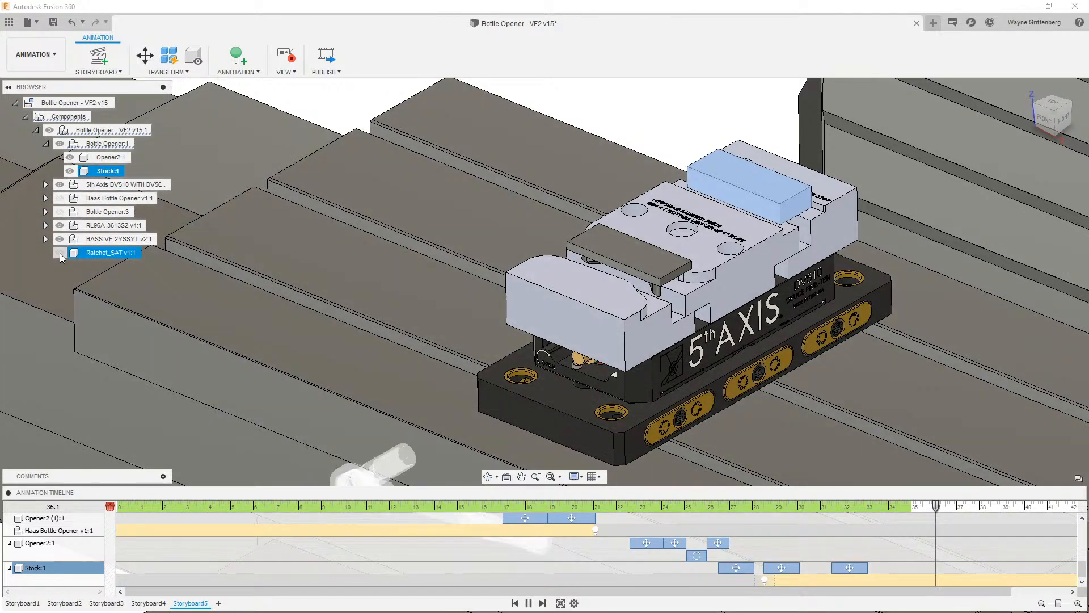
pyautogui.click(60, 253)
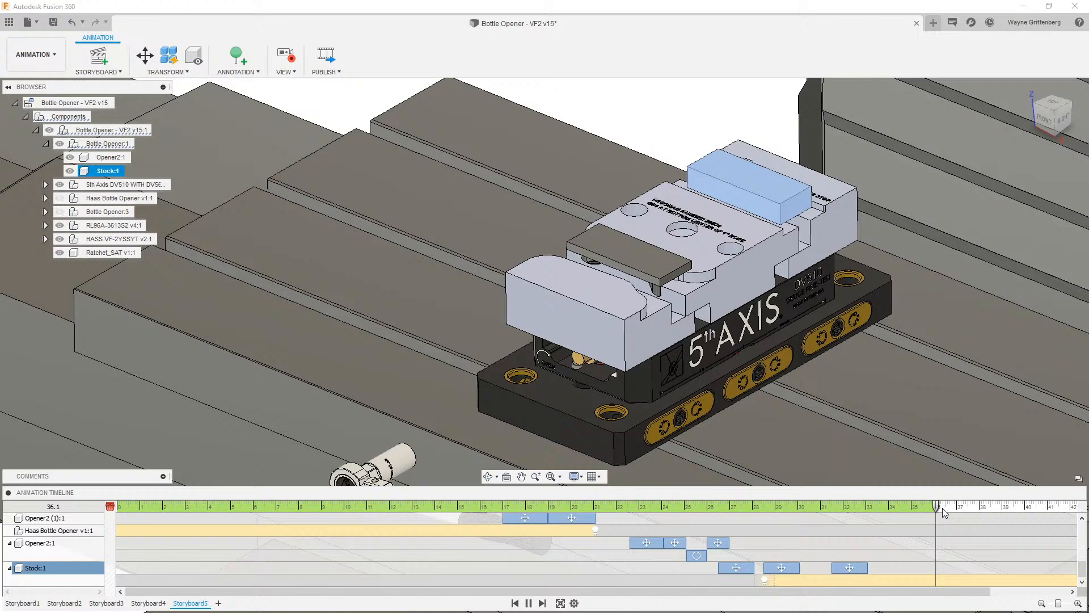
pyautogui.moveTo(942, 509); pyautogui.dragTo(979, 509)
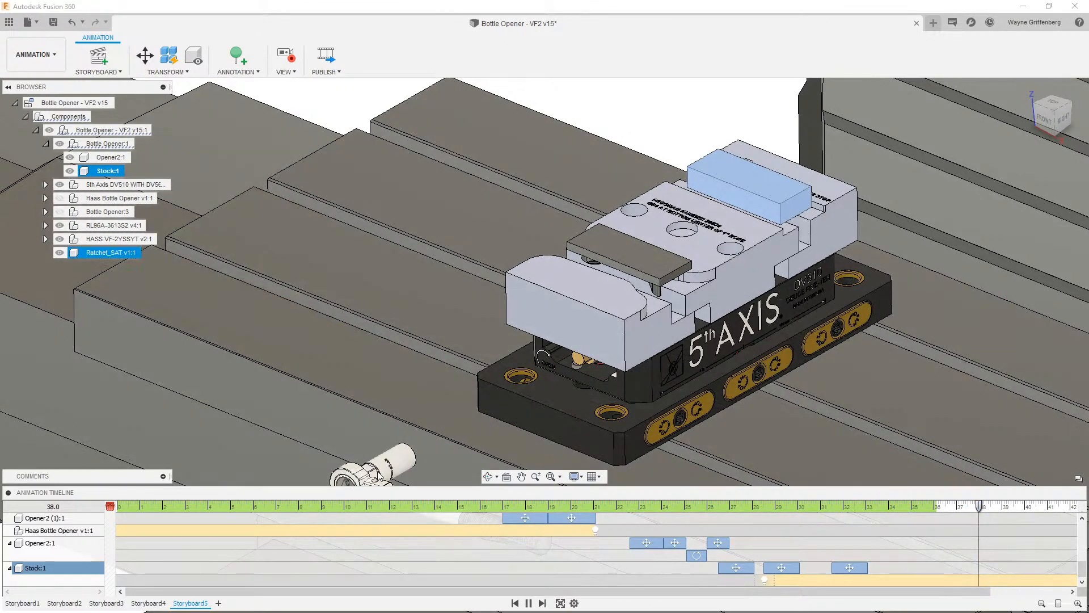
pyautogui.click(378, 471)
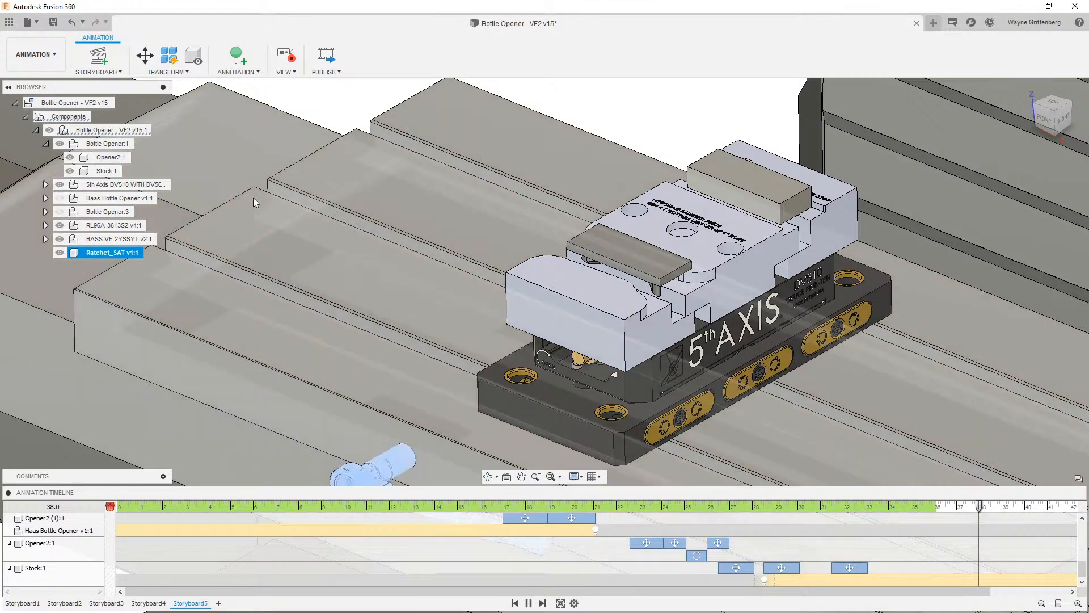
pyautogui.press('m')
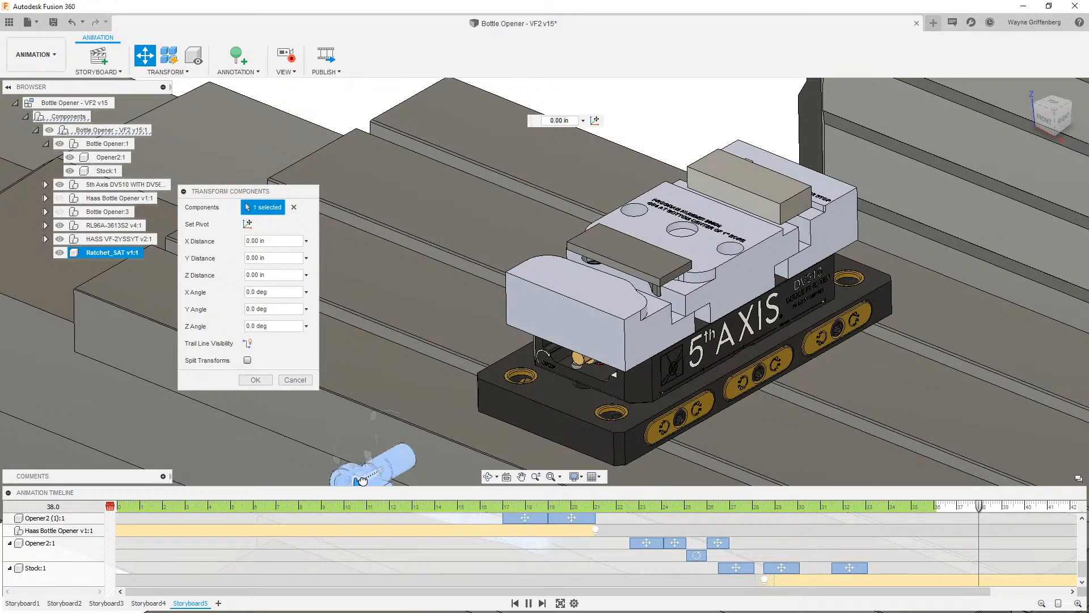
pyautogui.moveTo(361, 480); pyautogui.dragTo(562, 405)
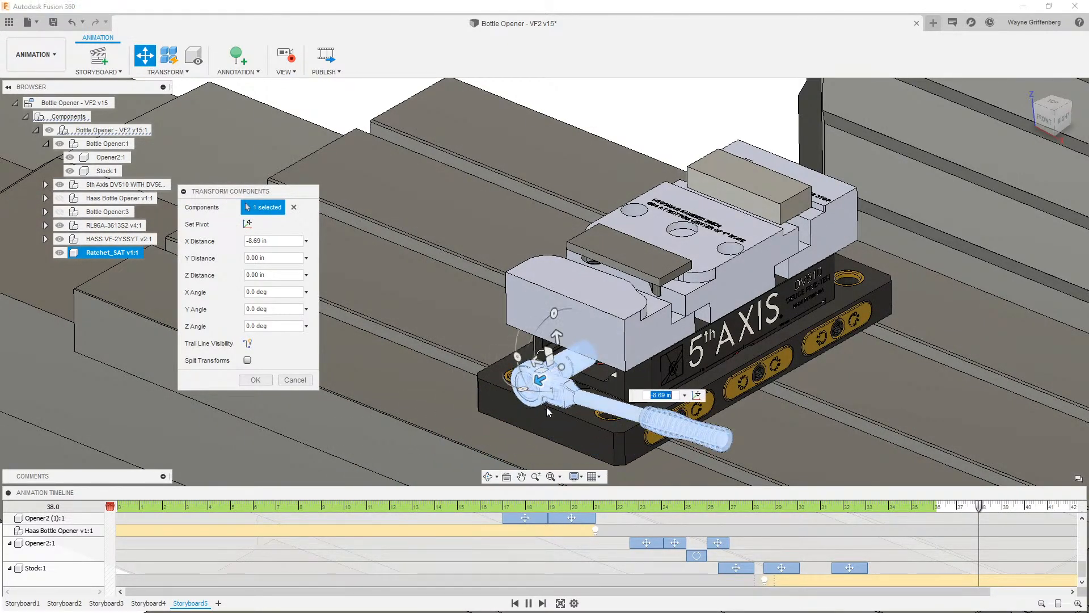
pyautogui.click(250, 381)
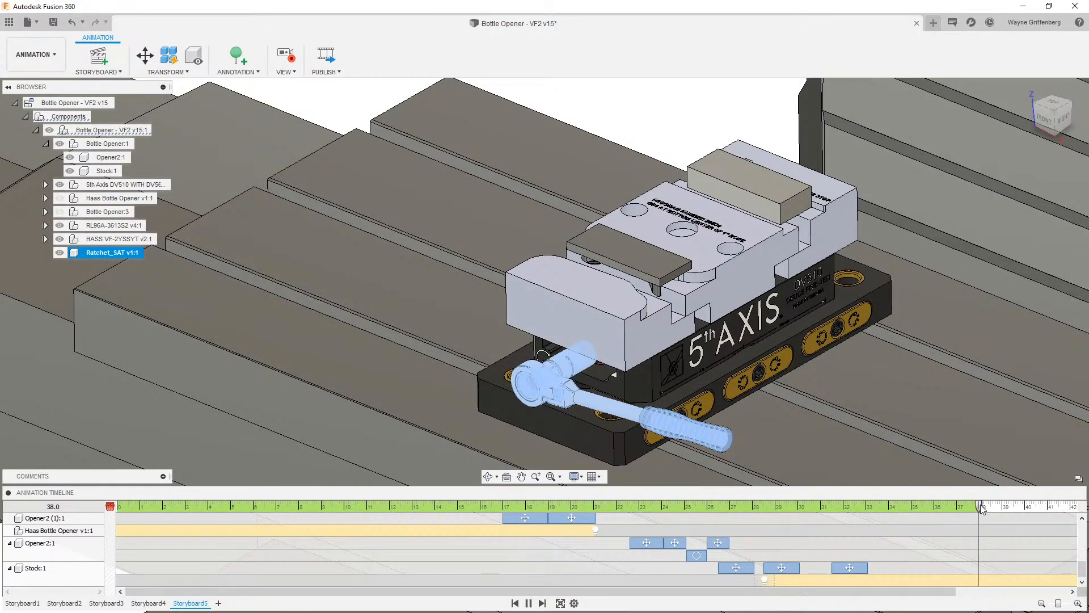
# - At 40 seconds, rotate the ratchet about 171 degrees around X to turn the vise screw
pyautogui.moveTo(982, 507); pyautogui.dragTo(1024, 504)
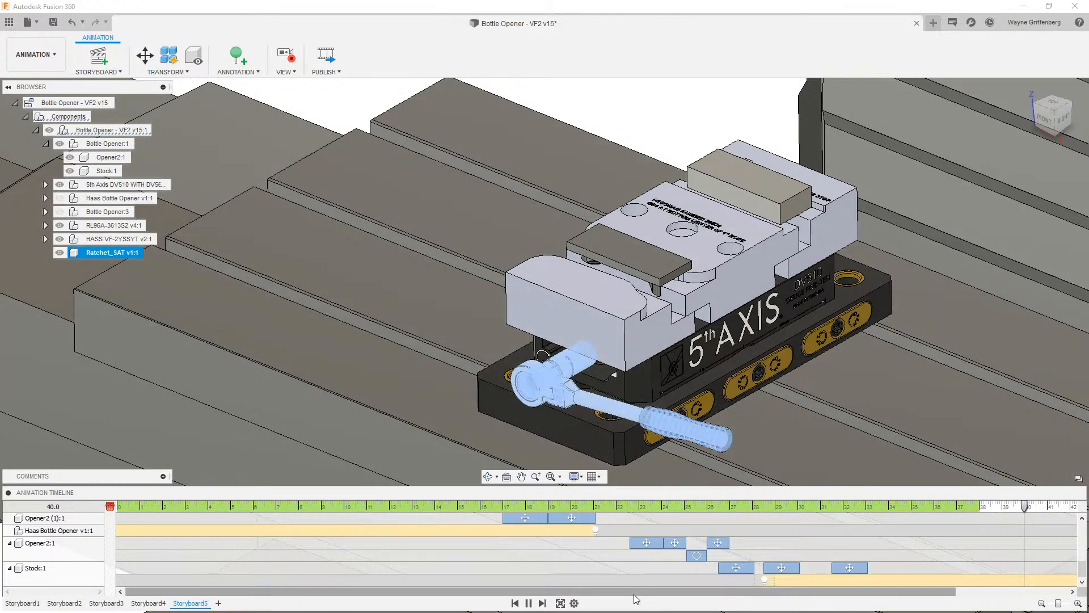
pyautogui.moveTo(634, 595); pyautogui.dragTo(746, 595)
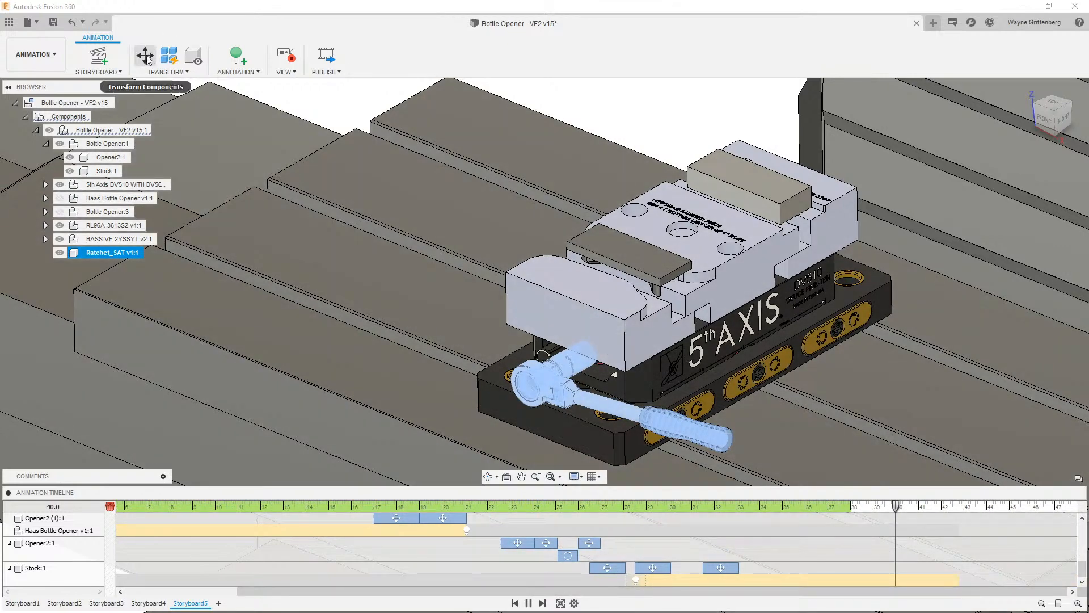
pyautogui.click(145, 56)
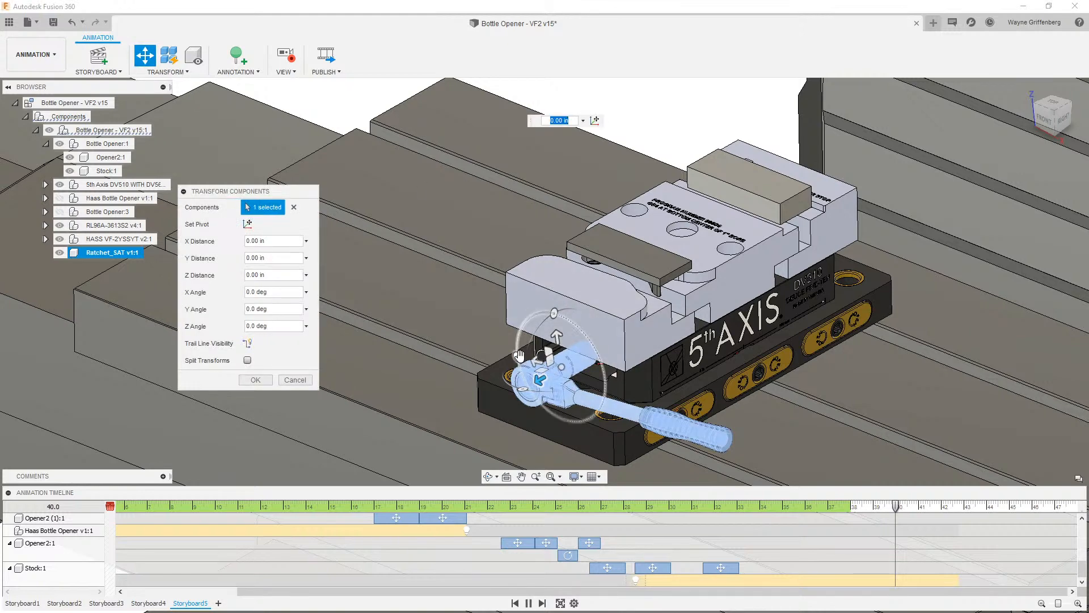
pyautogui.moveTo(519, 355); pyautogui.dragTo(597, 385)
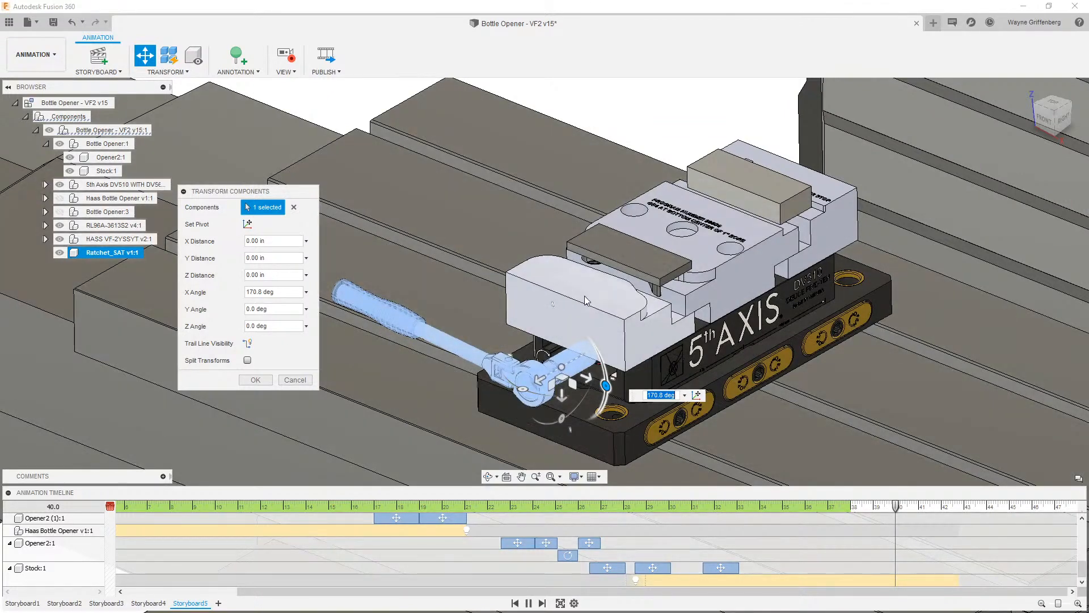
# - Move both vise jaw sections 0.25 in along X to clamp the new stock
pyautogui.click(588, 301)
pyautogui.moveTo(619, 295); pyautogui.dragTo(628, 290)
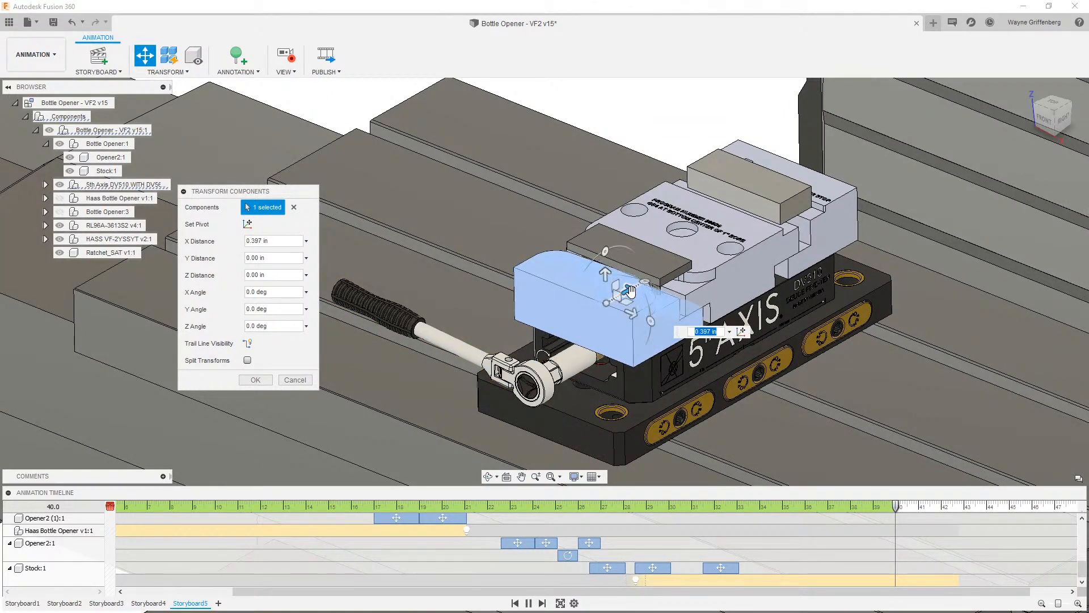
pyautogui.write('.25')
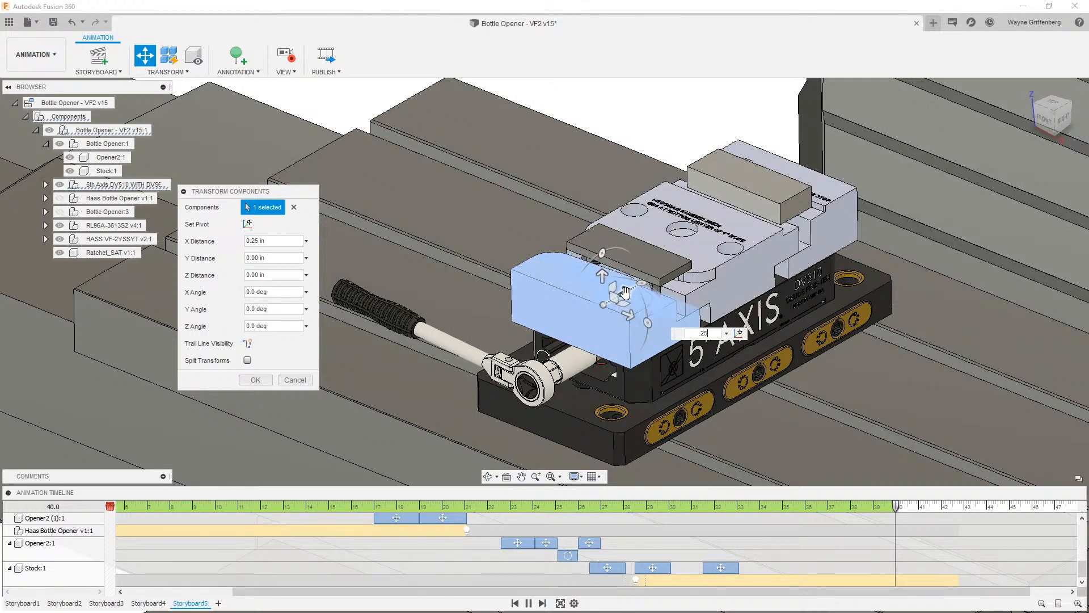
pyautogui.click(734, 205)
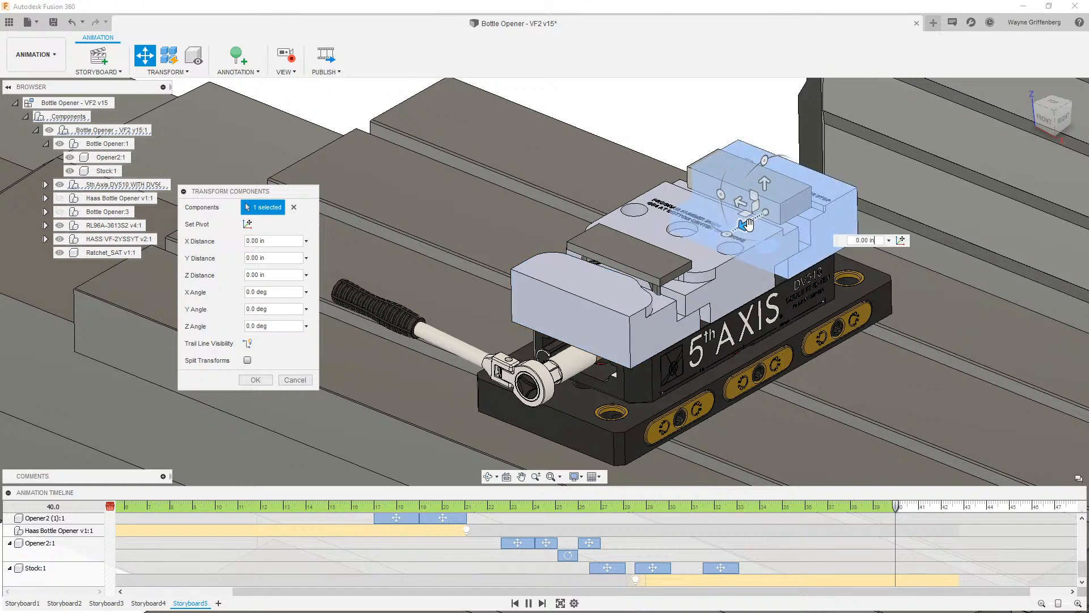
pyautogui.moveTo(746, 224); pyautogui.dragTo(737, 228)
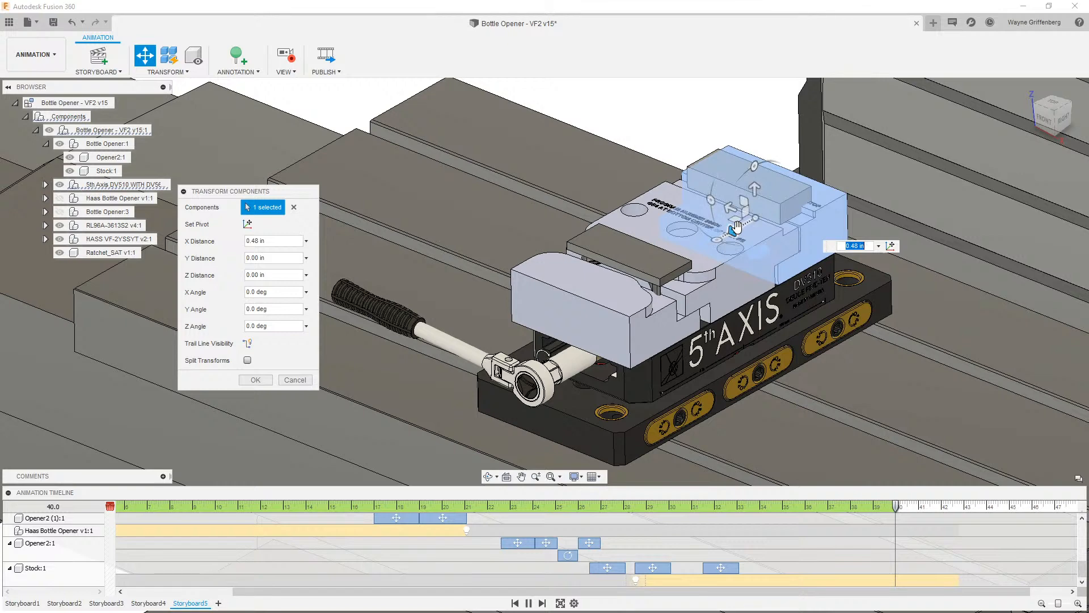
pyautogui.write('.25')
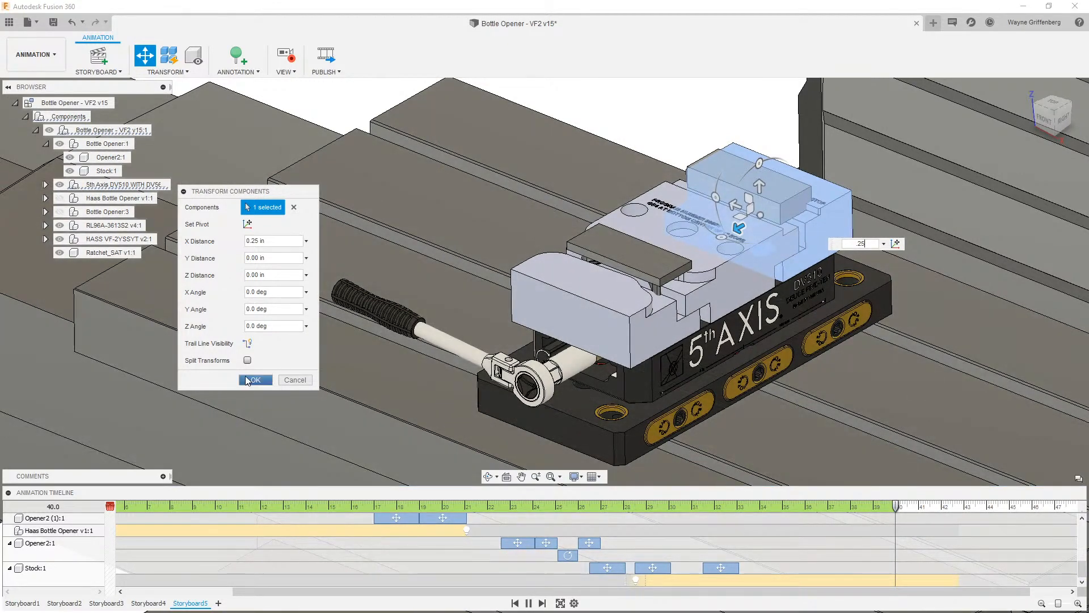
pyautogui.click(255, 379)
# - Shift both jaw move actions on the timeline to start at about 38 seconds, alongside the ratchet rotation
pyautogui.scroll(5, 870, 543)
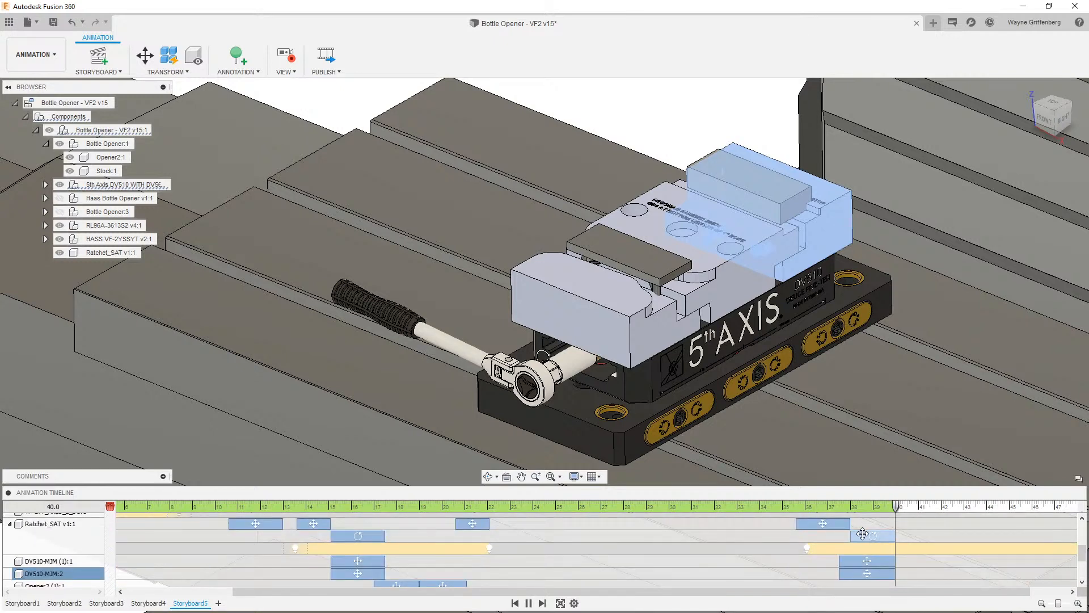
pyautogui.click(845, 561)
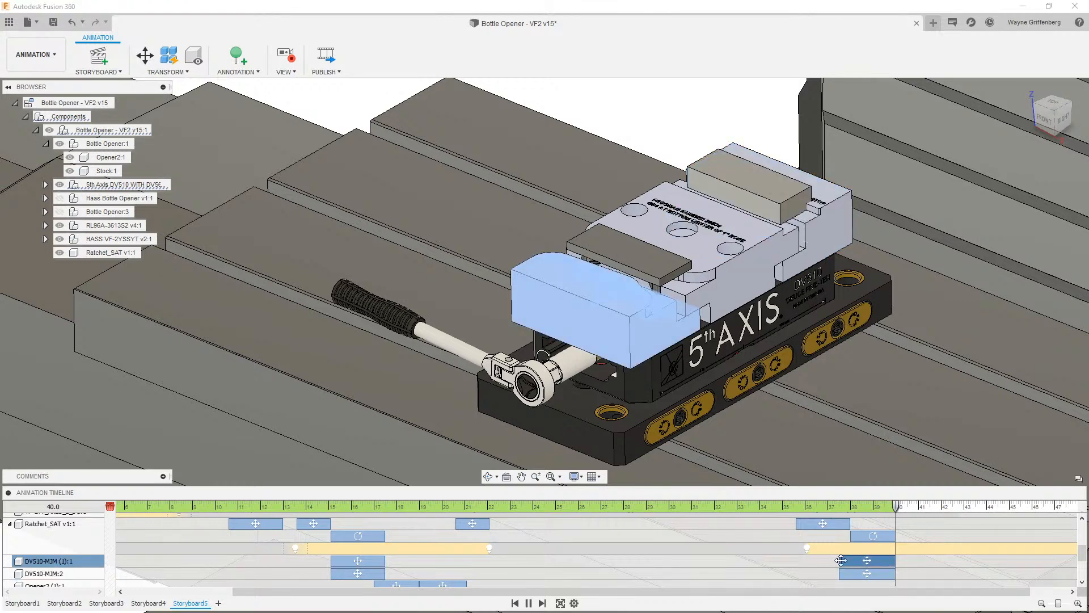
pyautogui.moveTo(839, 561); pyautogui.dragTo(851, 561)
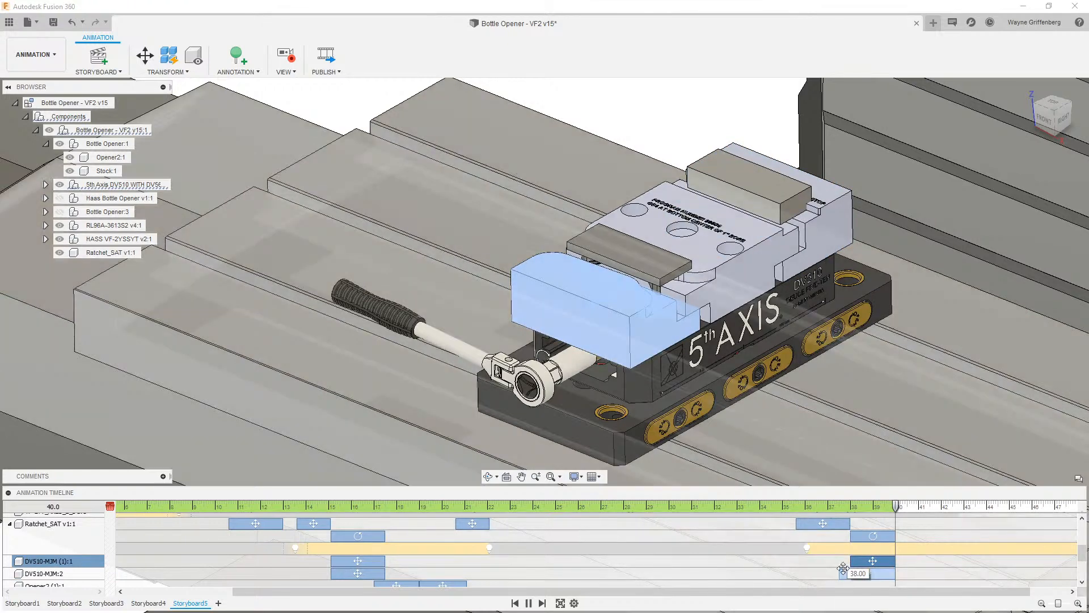
pyautogui.click(842, 573)
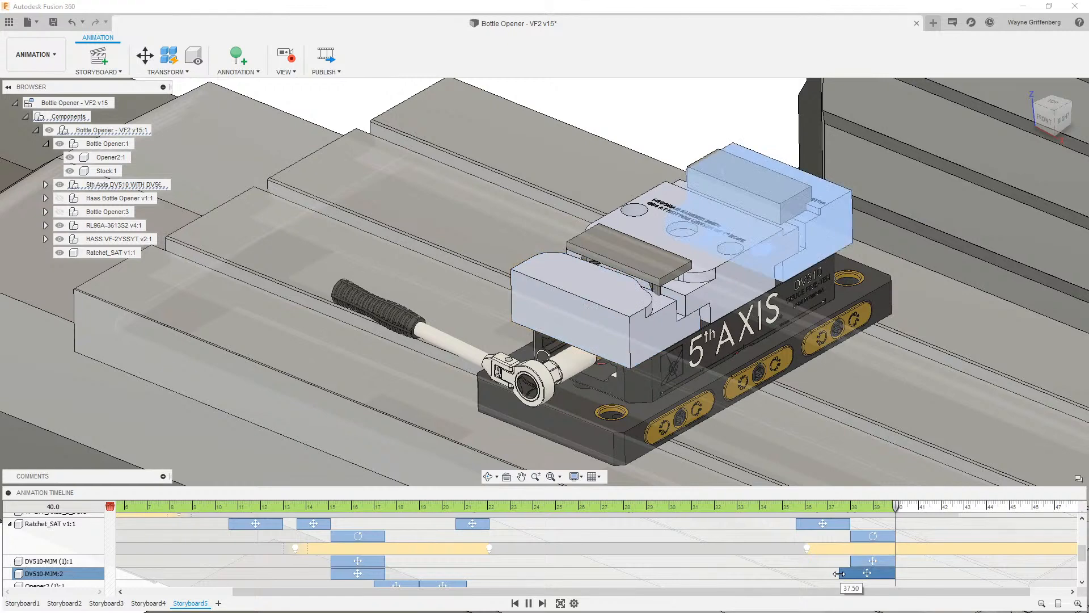
pyautogui.moveTo(840, 573); pyautogui.dragTo(851, 573)
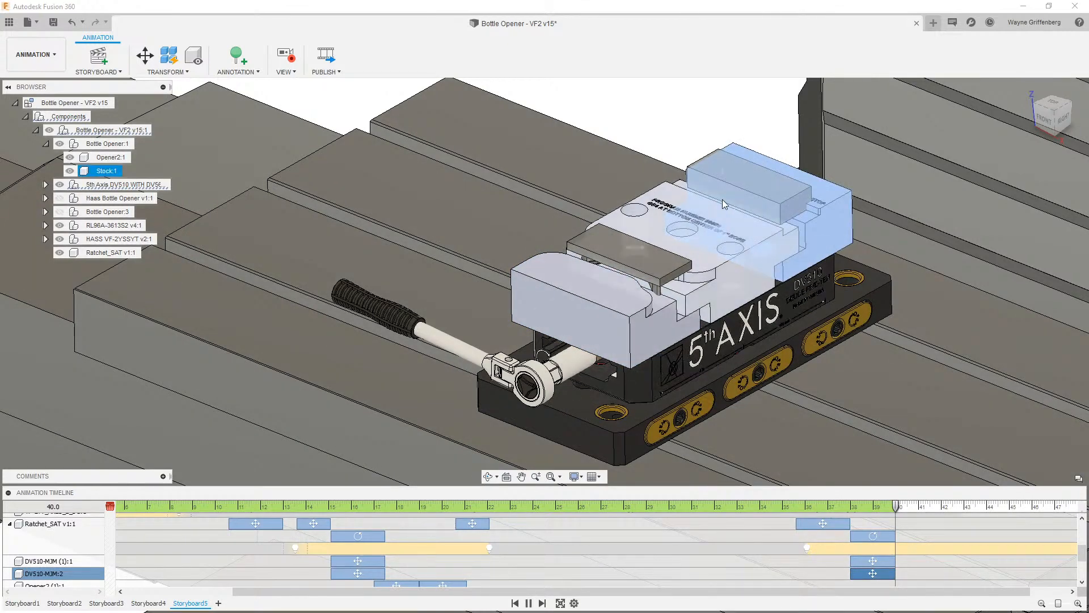
# - At 41.3 seconds, move the ratchet 12.101 in along X away from the vise
pyautogui.click(686, 122)
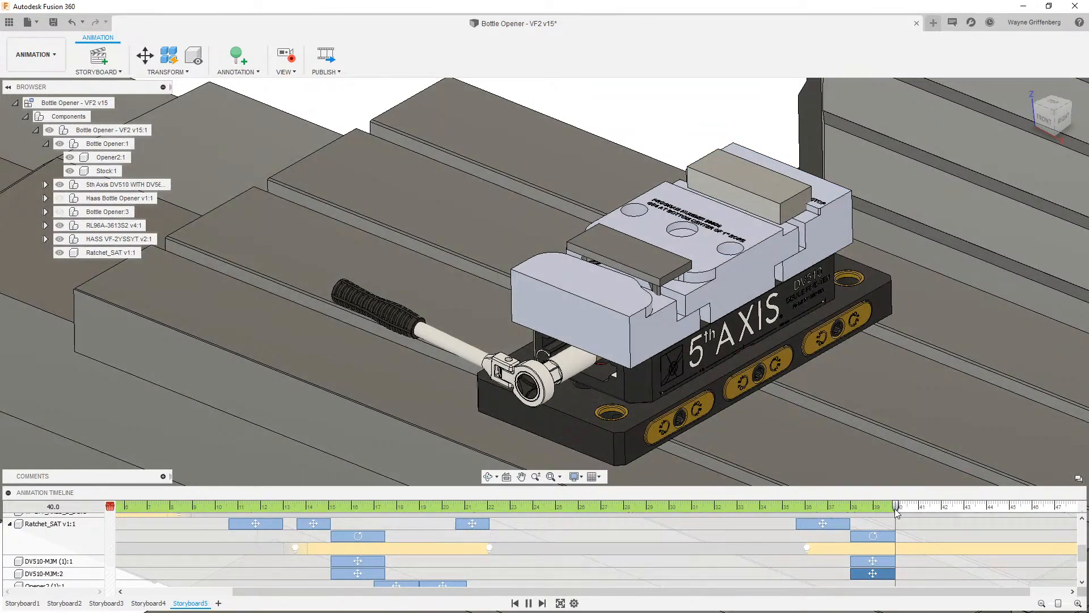
pyautogui.moveTo(897, 508); pyautogui.dragTo(925, 509)
pyautogui.click(419, 336)
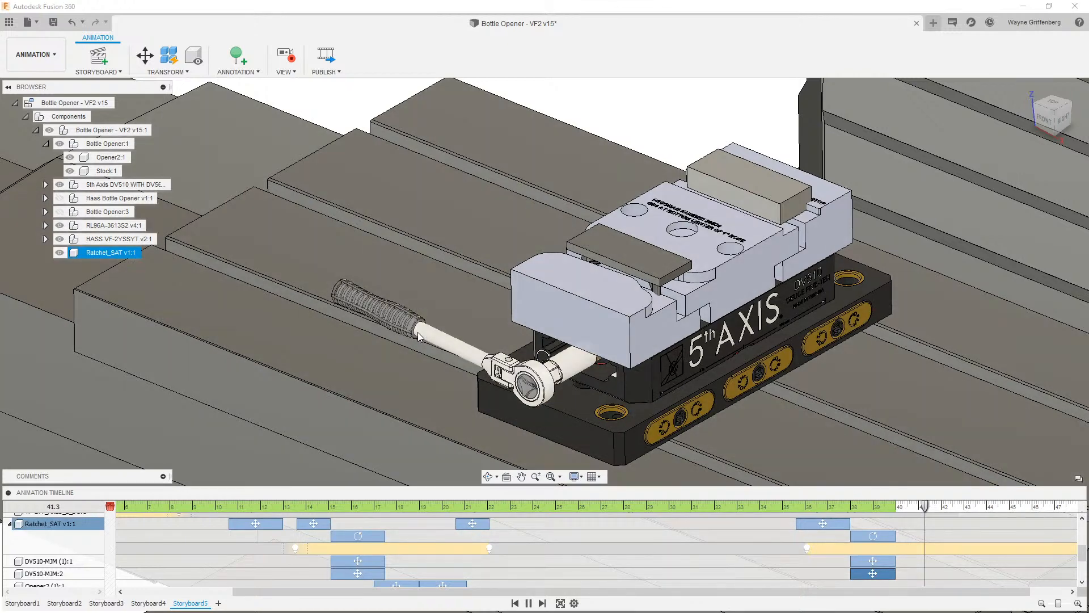
pyautogui.click(145, 55)
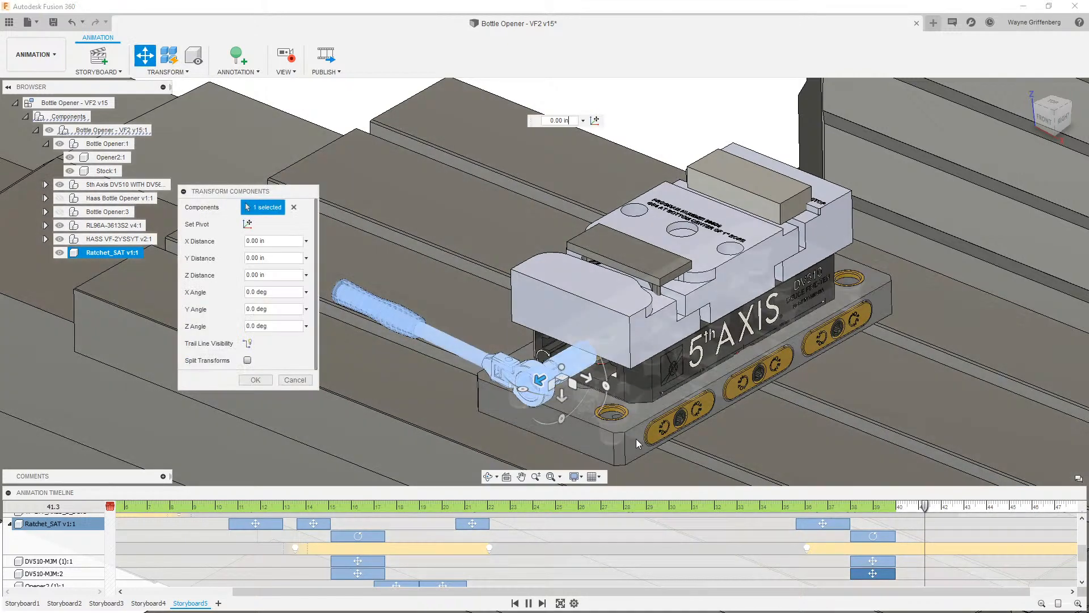
pyautogui.moveTo(539, 379); pyautogui.dragTo(265, 509)
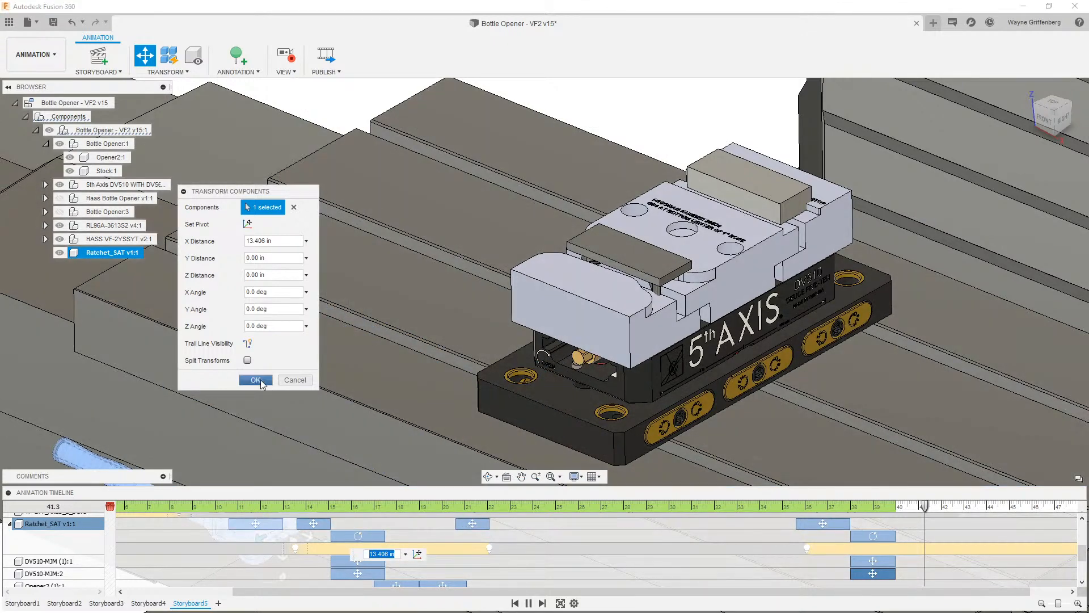
pyautogui.click(255, 380)
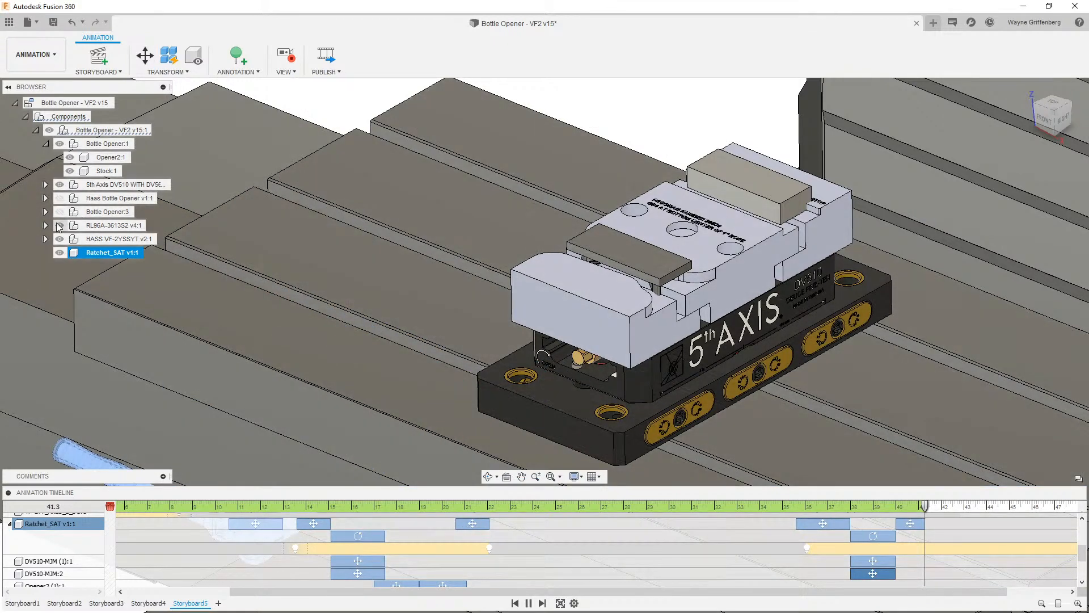
# - At 43.1 seconds, hide the ratchet
pyautogui.click(60, 252)
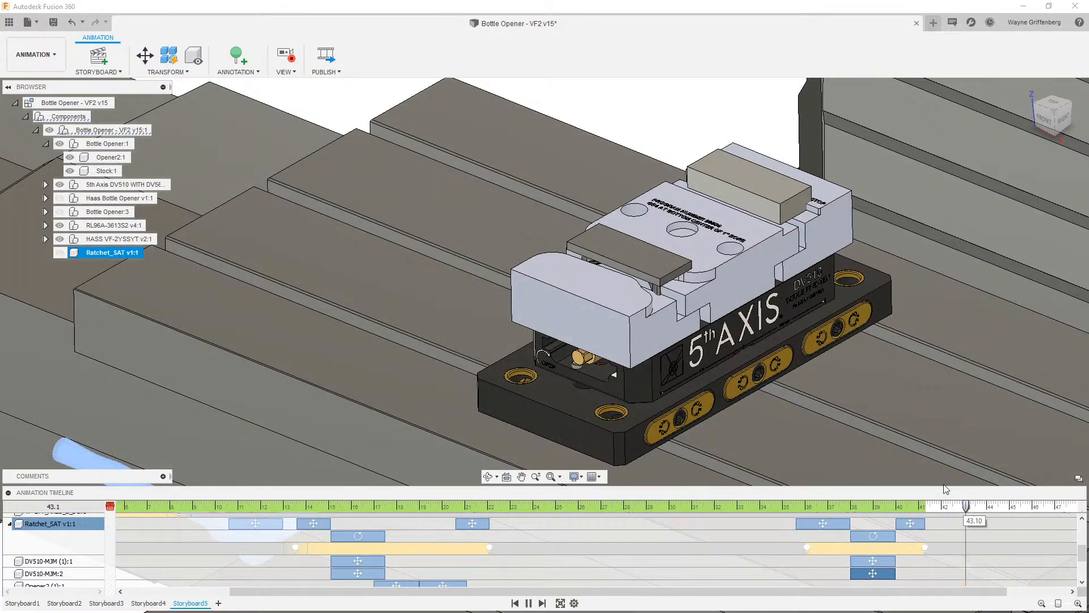
pyautogui.scroll(-5, 720, 230)
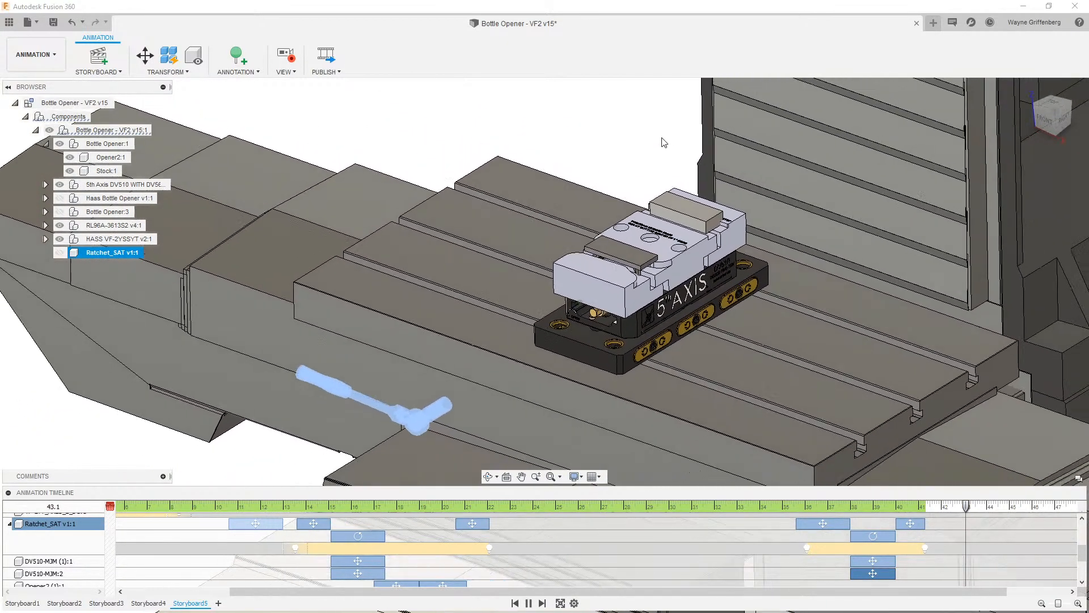
pyautogui.press('Escape')
pyautogui.scroll(-3, 579, 153)
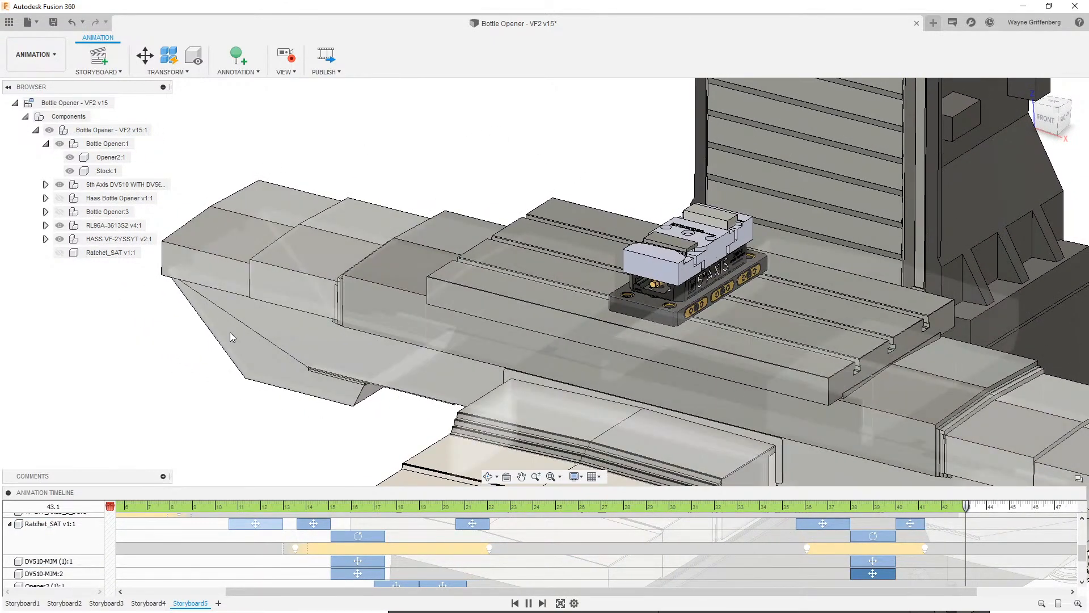
# - Show the Haas machine's left door, right door, enclosure and Z axis components, then collapse the machine assembly
pyautogui.click(46, 239)
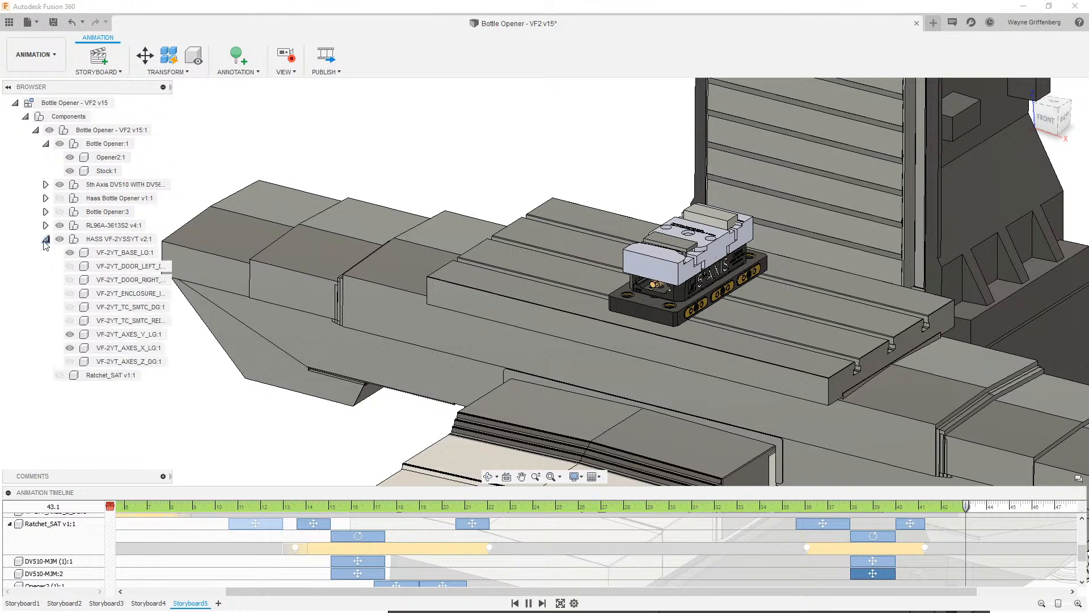
pyautogui.click(73, 269)
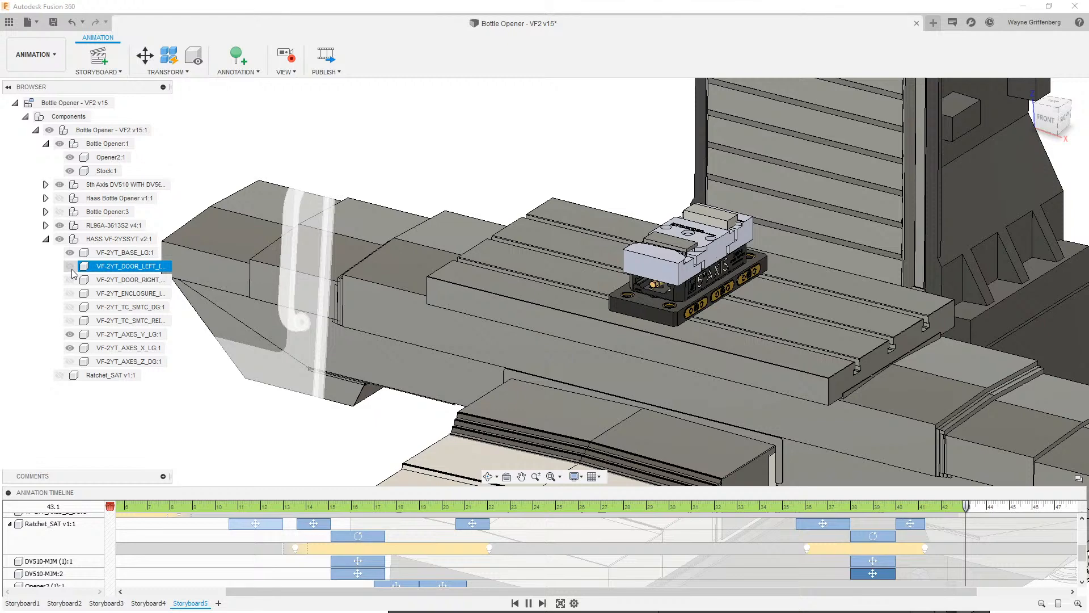
pyautogui.click(69, 266)
pyautogui.click(73, 280)
pyautogui.click(69, 280)
pyautogui.click(74, 293)
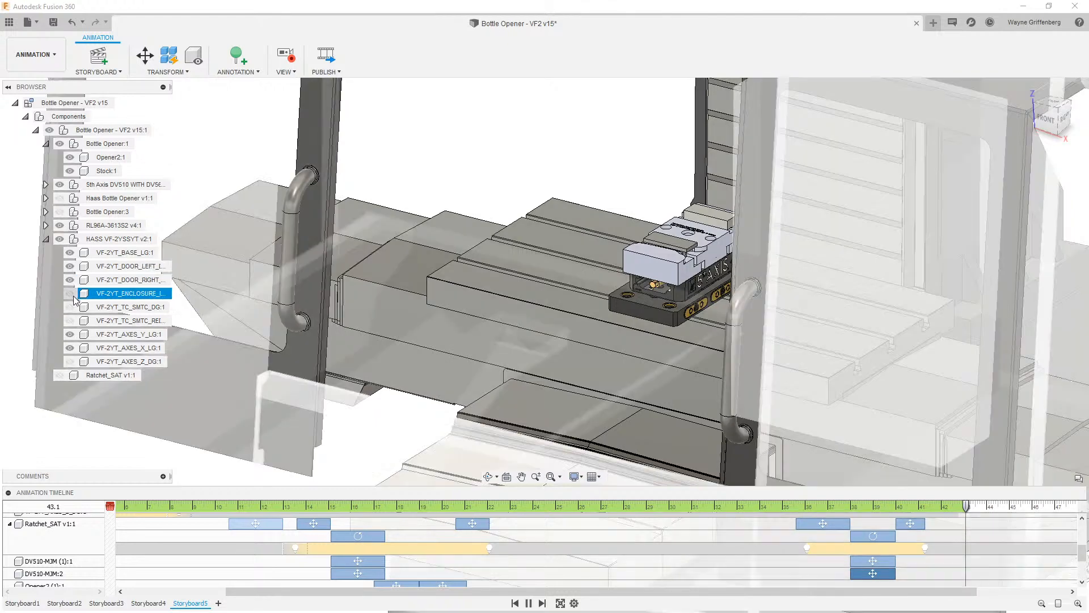
pyautogui.click(69, 293)
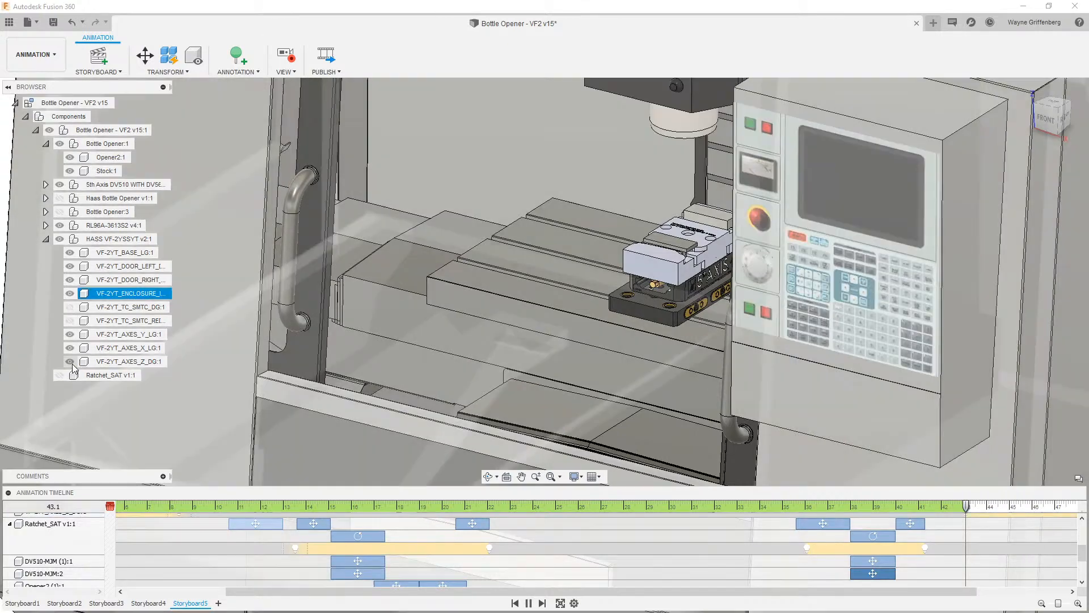
pyautogui.click(70, 363)
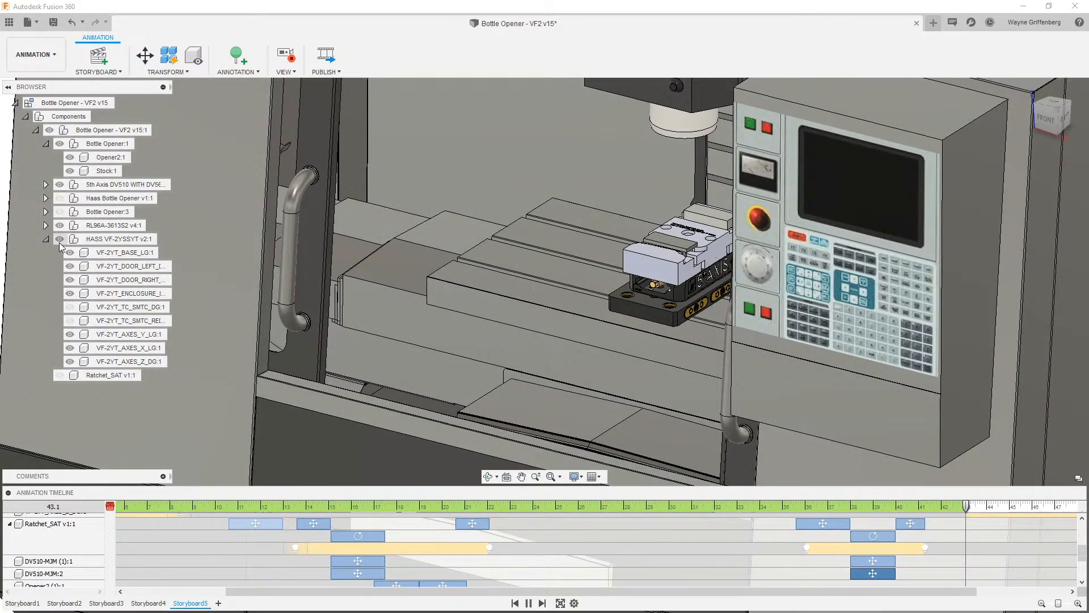
pyautogui.click(46, 239)
# - Scroll through the animation timeline tracks
pyautogui.scroll(-3, 897, 571)
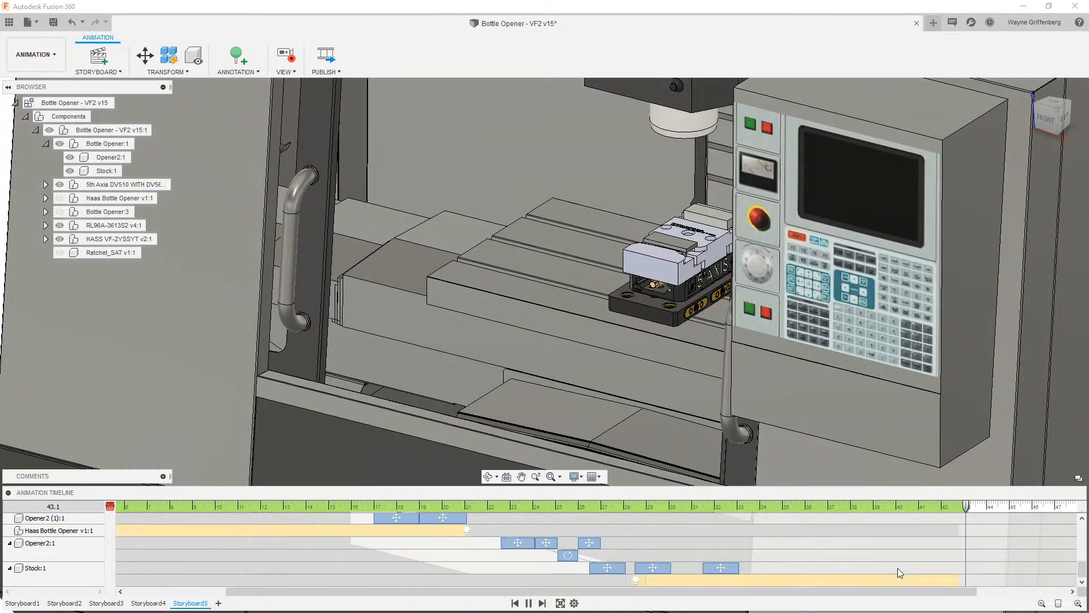
pyautogui.scroll(-5, 919, 563)
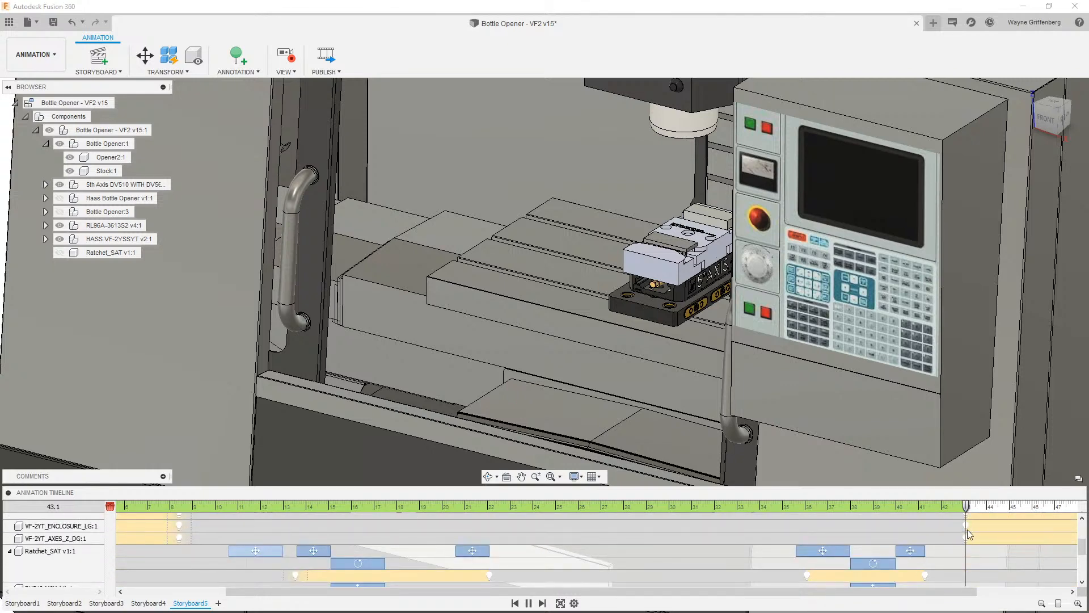
pyautogui.scroll(5, 967, 537)
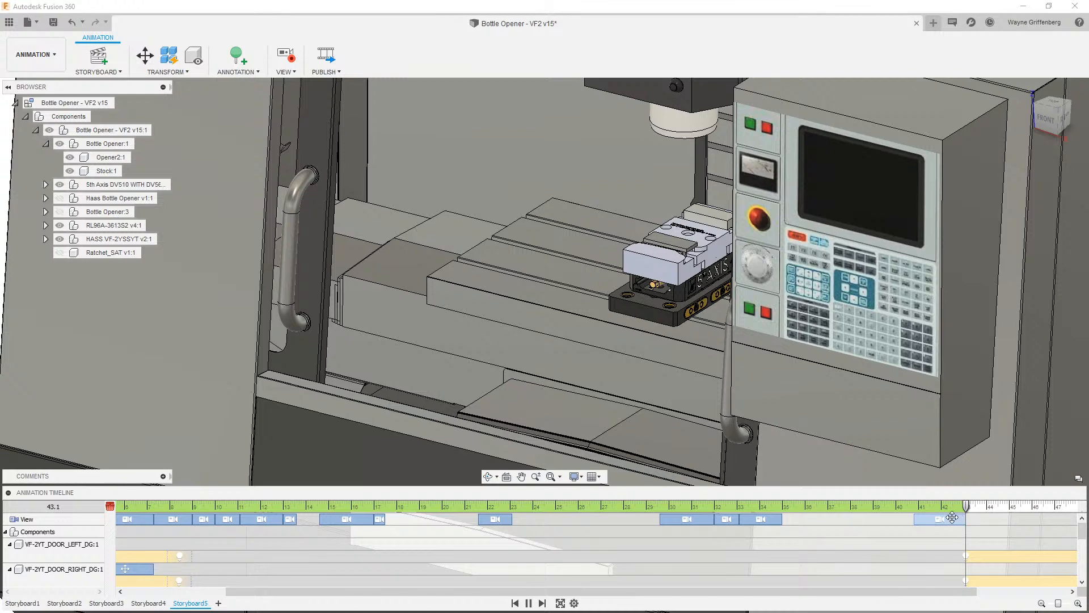
# - At 45.1 seconds, try moving the left machine door 10 in along X
pyautogui.moveTo(965, 507); pyautogui.dragTo(1013, 509)
pyautogui.click(299, 346)
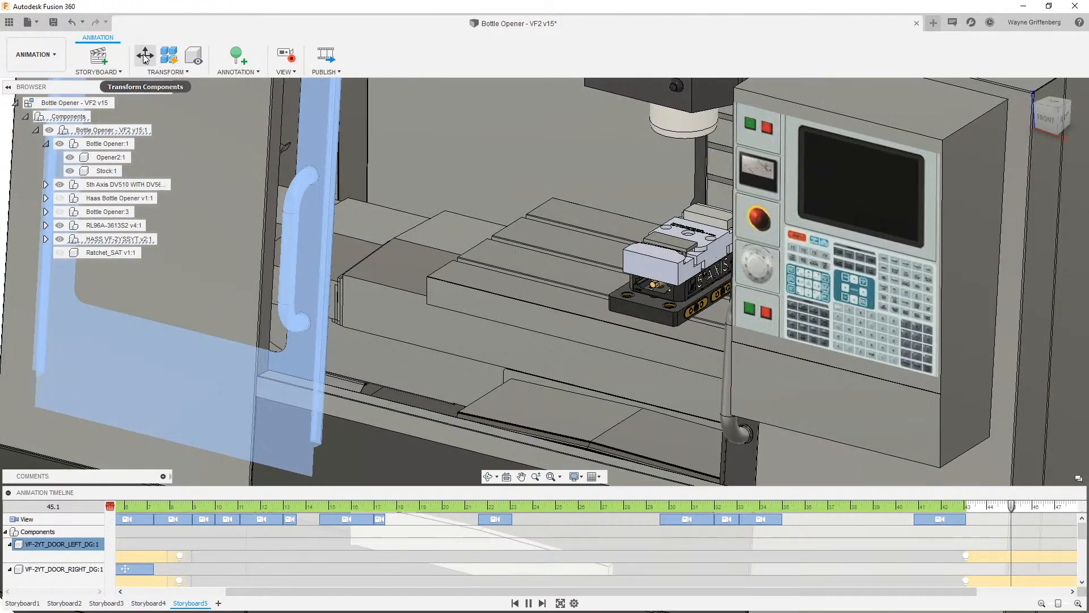
pyautogui.click(144, 56)
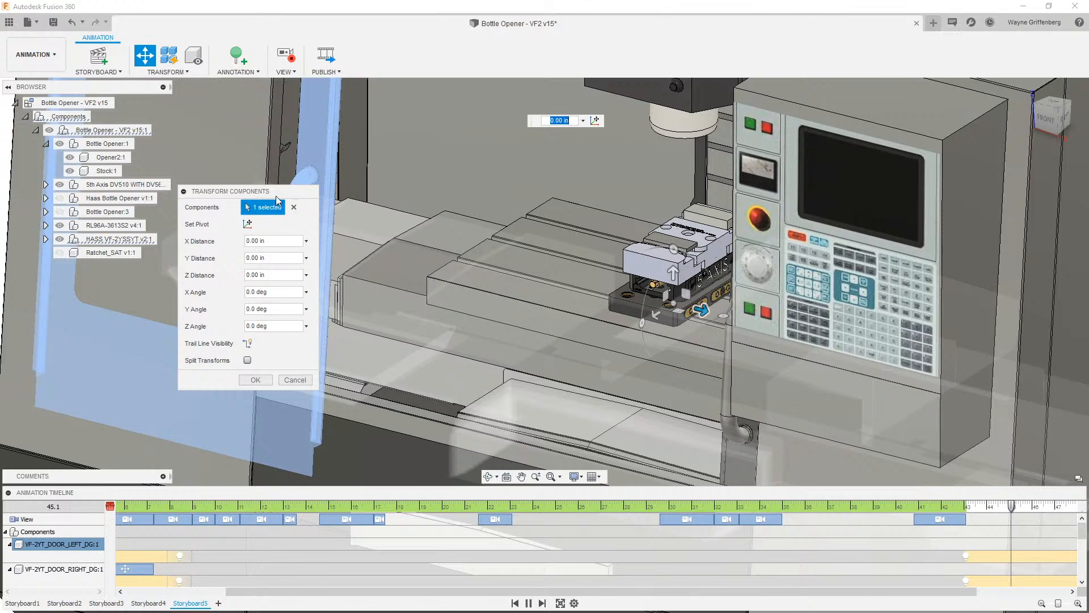
pyautogui.moveTo(276, 197); pyautogui.dragTo(262, 221)
pyautogui.moveTo(701, 310); pyautogui.dragTo(790, 333)
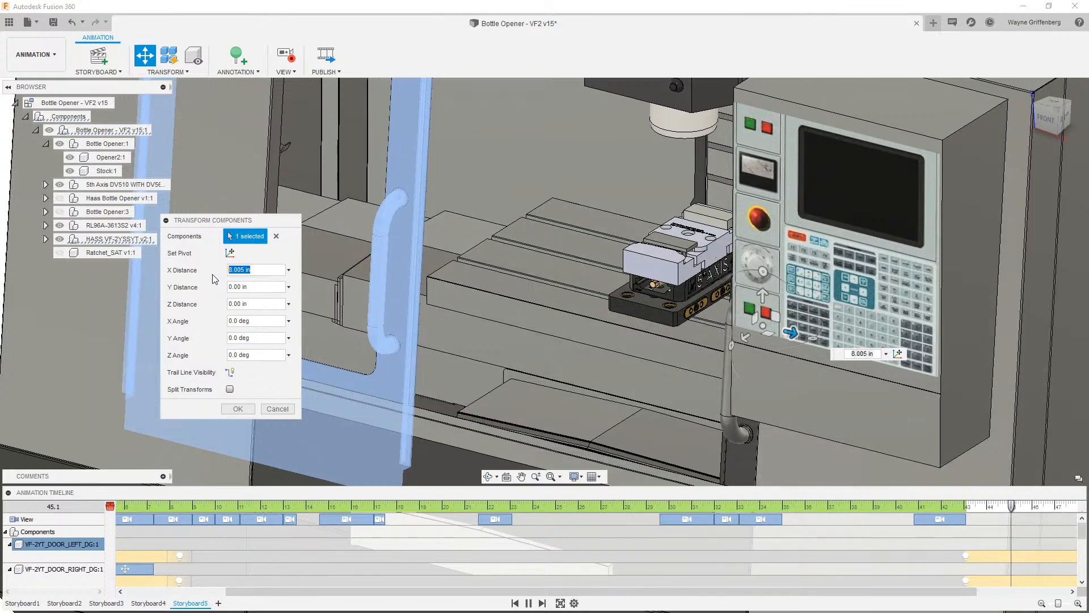
pyautogui.press('Return')
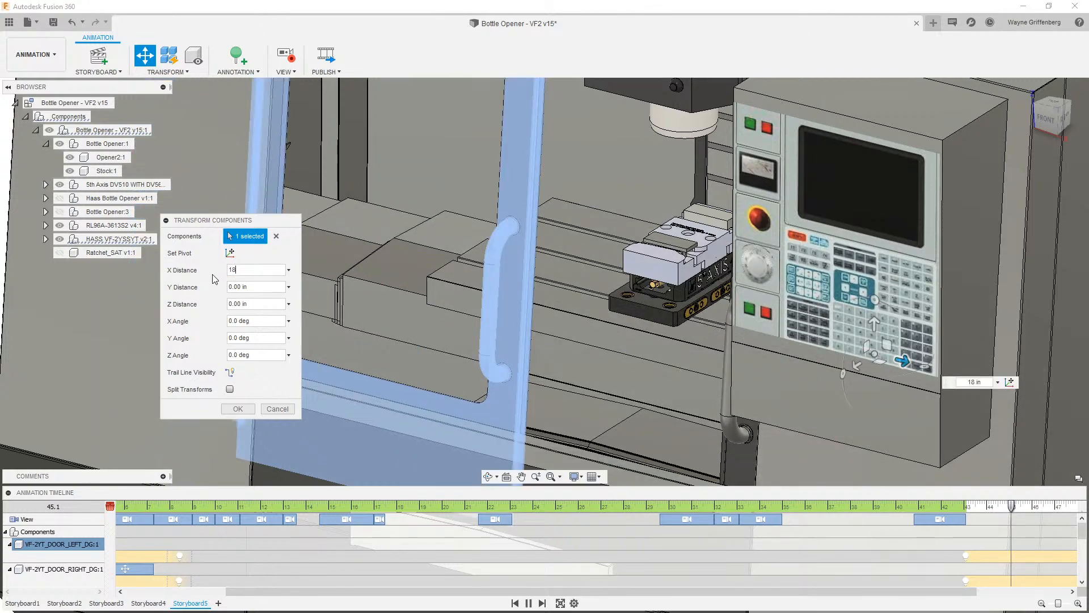
# - Try dragging the right door along X, then undo the left door move
pyautogui.click(740, 457)
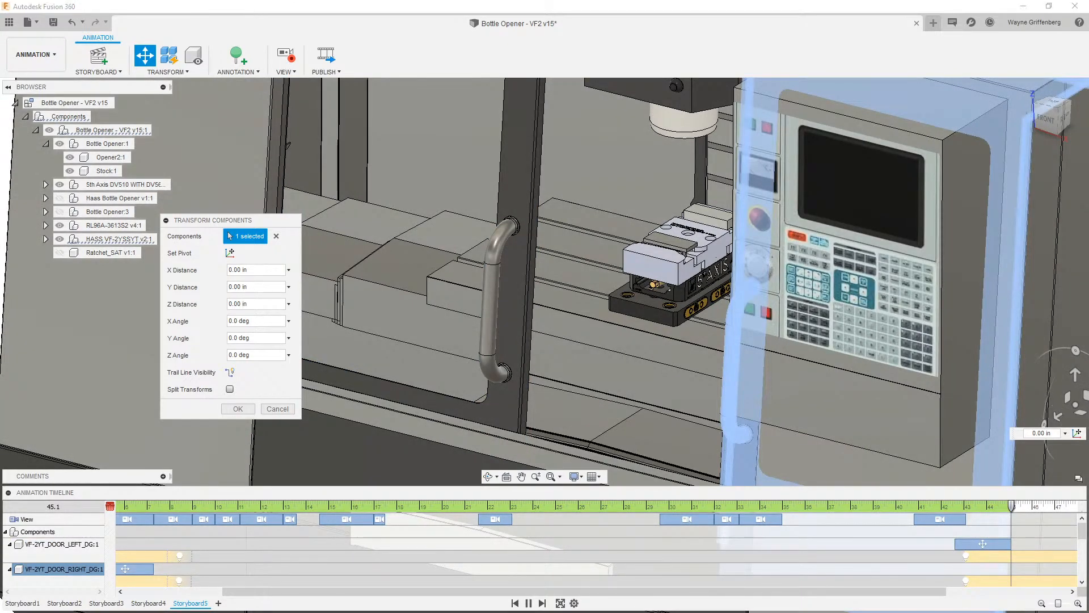
pyautogui.moveTo(1085, 417); pyautogui.dragTo(872, 361)
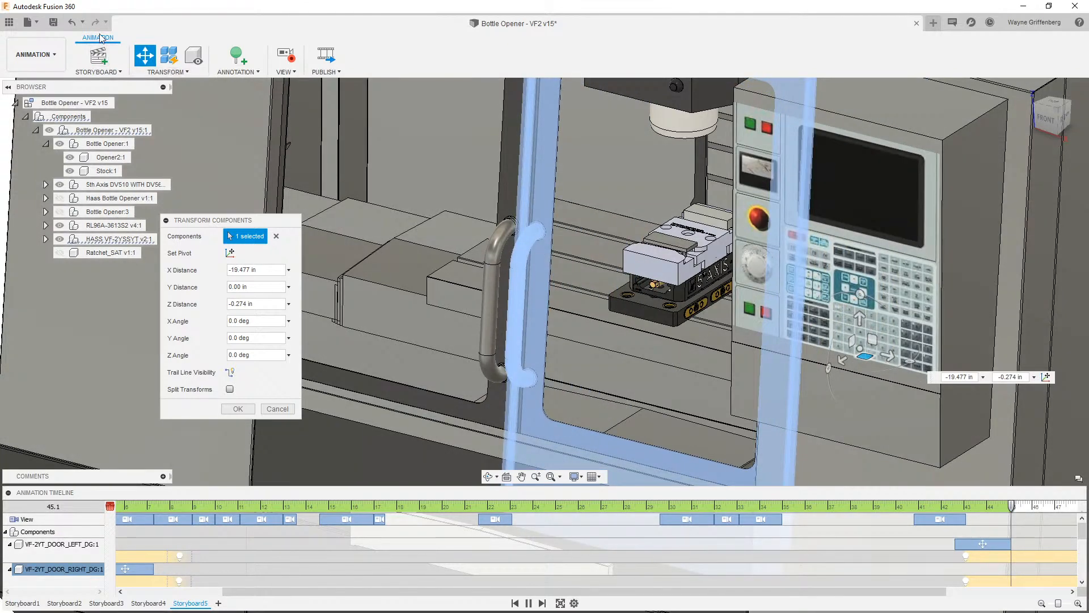
pyautogui.click(71, 22)
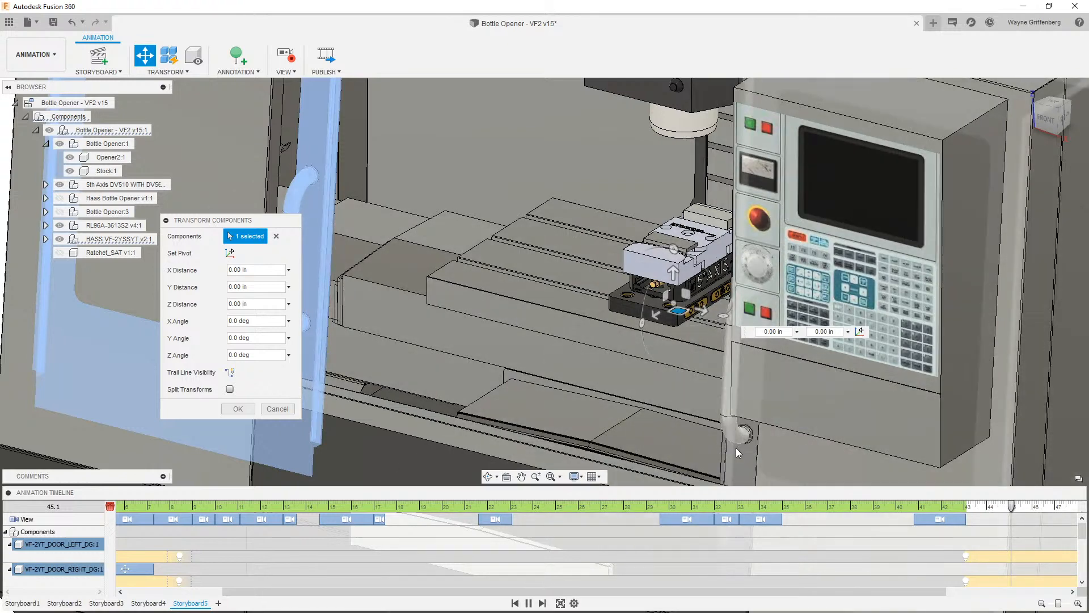
# - Move the right machine door -18 in along X to close it
pyautogui.click(736, 448)
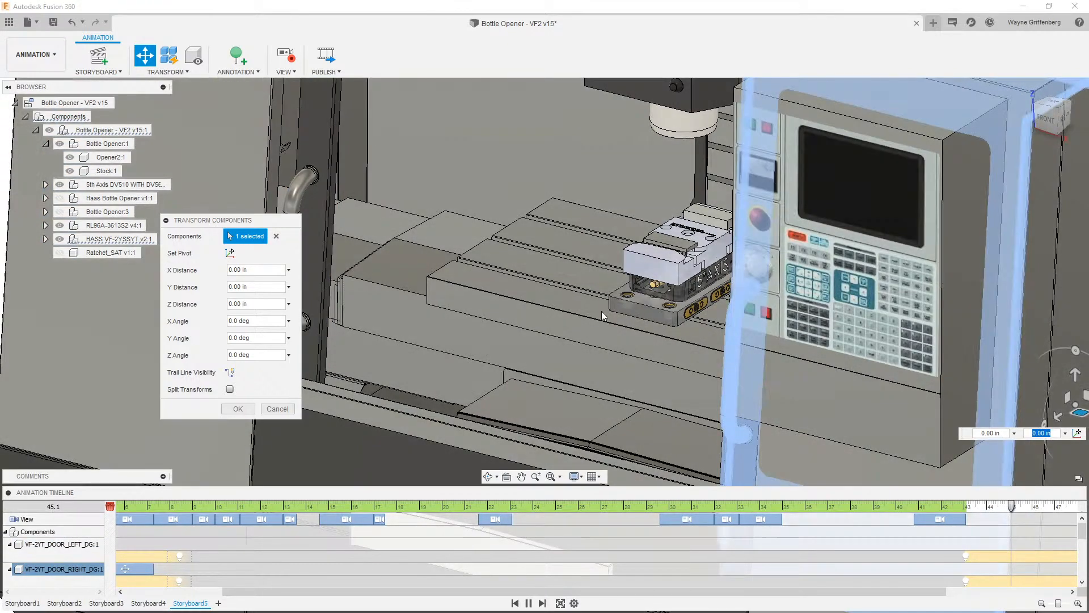
pyautogui.scroll(-1, 505, 297)
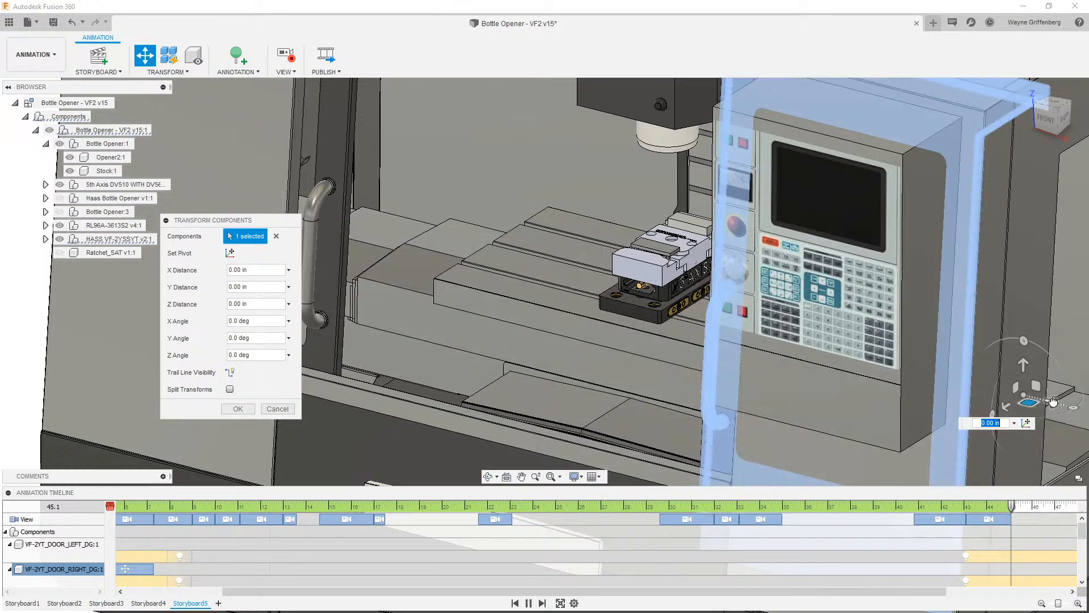
pyautogui.moveTo(1052, 398); pyautogui.dragTo(902, 363)
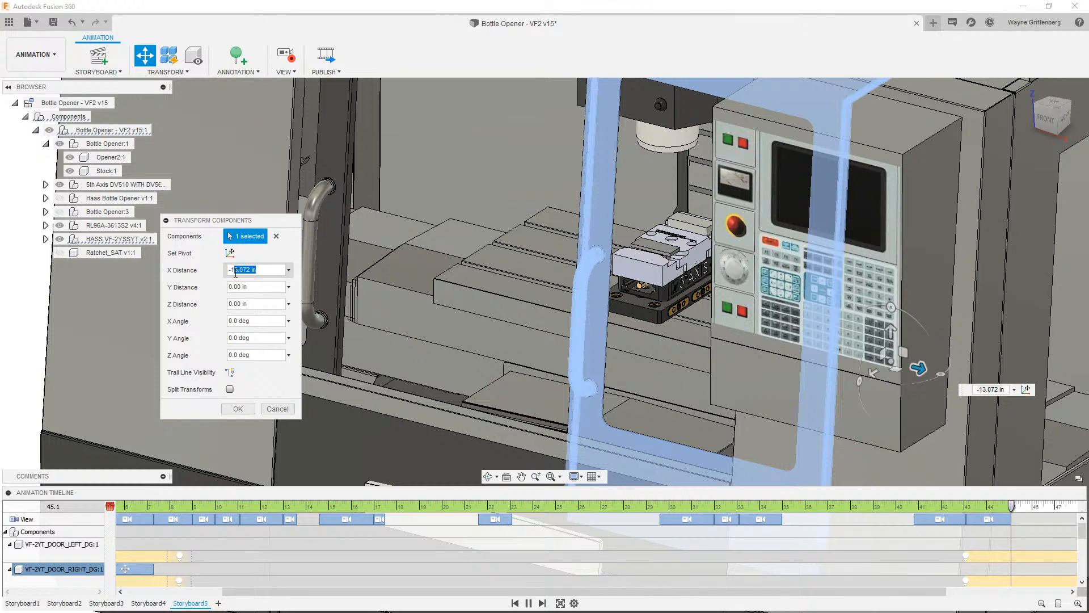
pyautogui.write('18')
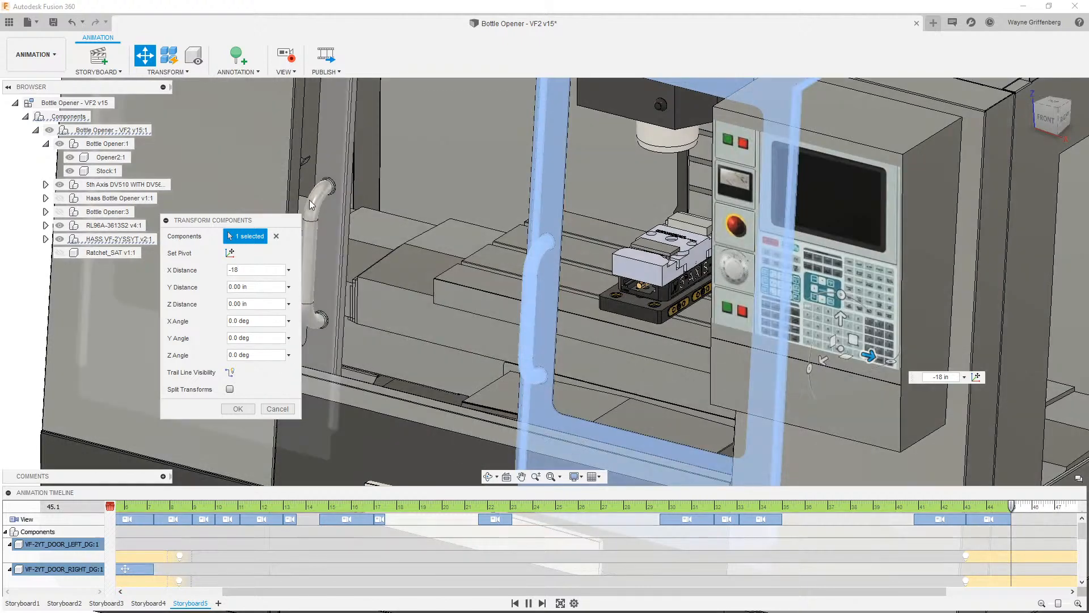
# - Move the left machine door 18 in along X and confirm the transform
pyautogui.click(326, 159)
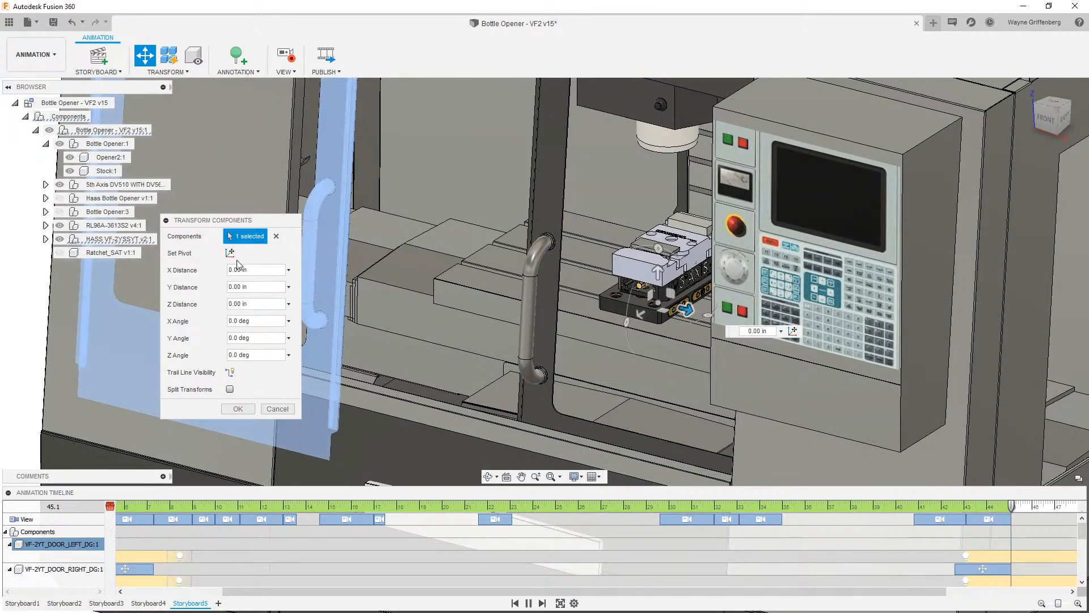
pyautogui.moveTo(250, 272); pyautogui.dragTo(200, 275)
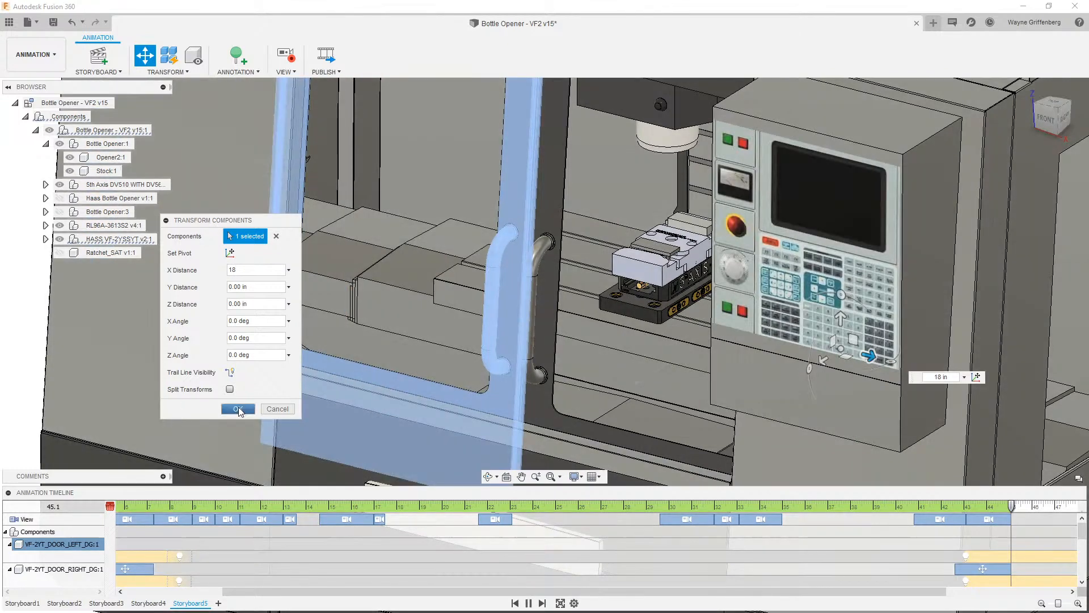
pyautogui.click(238, 408)
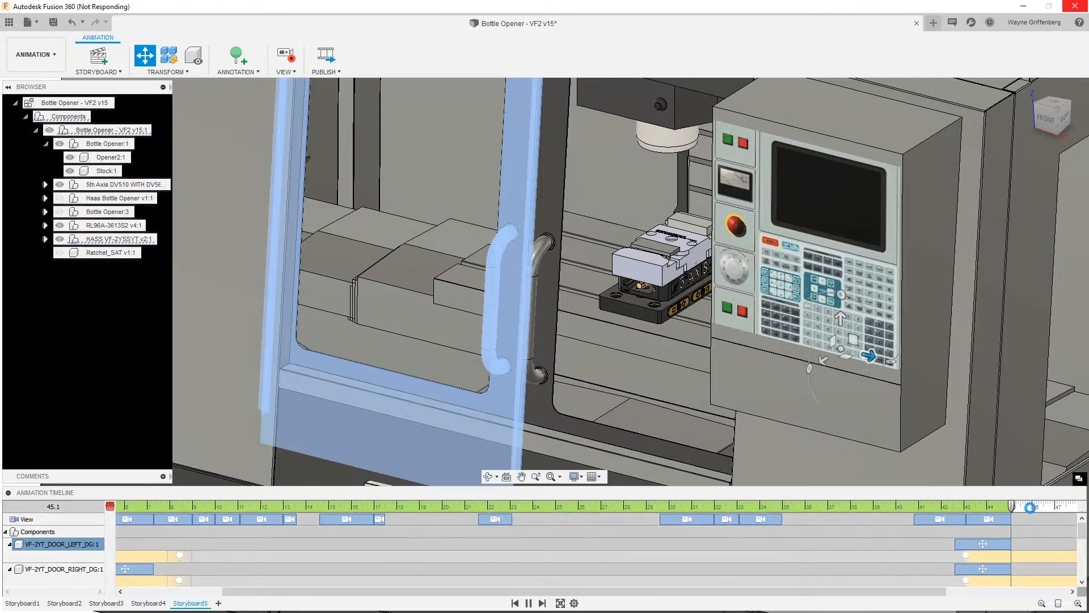
# - Set the playhead to 47.0 seconds, then rewind and play the storyboard animation from the start
pyautogui.click(1032, 509)
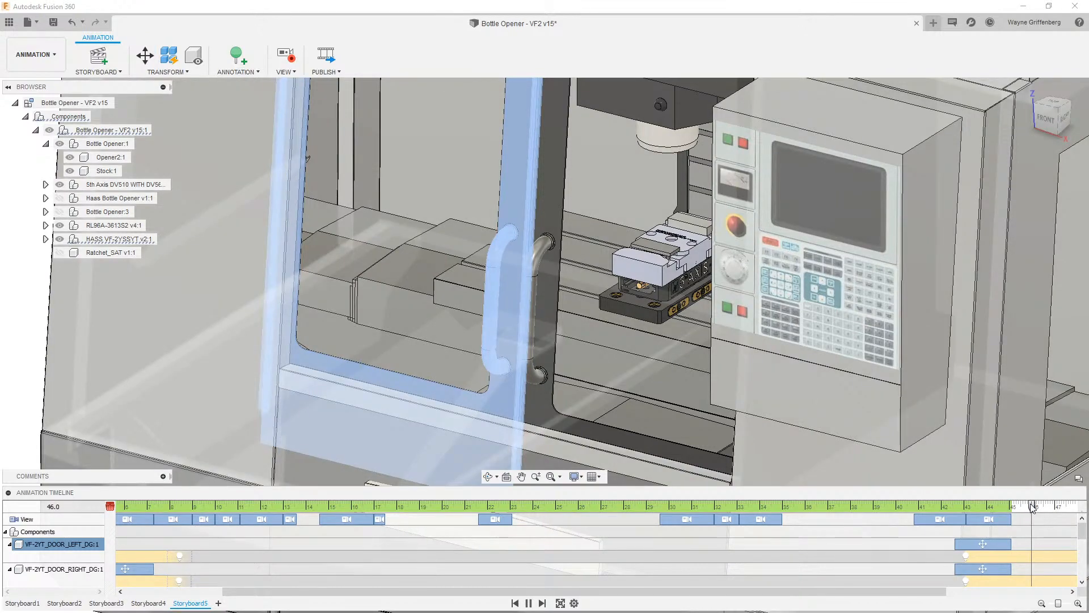
pyautogui.moveTo(1031, 505); pyautogui.dragTo(1055, 505)
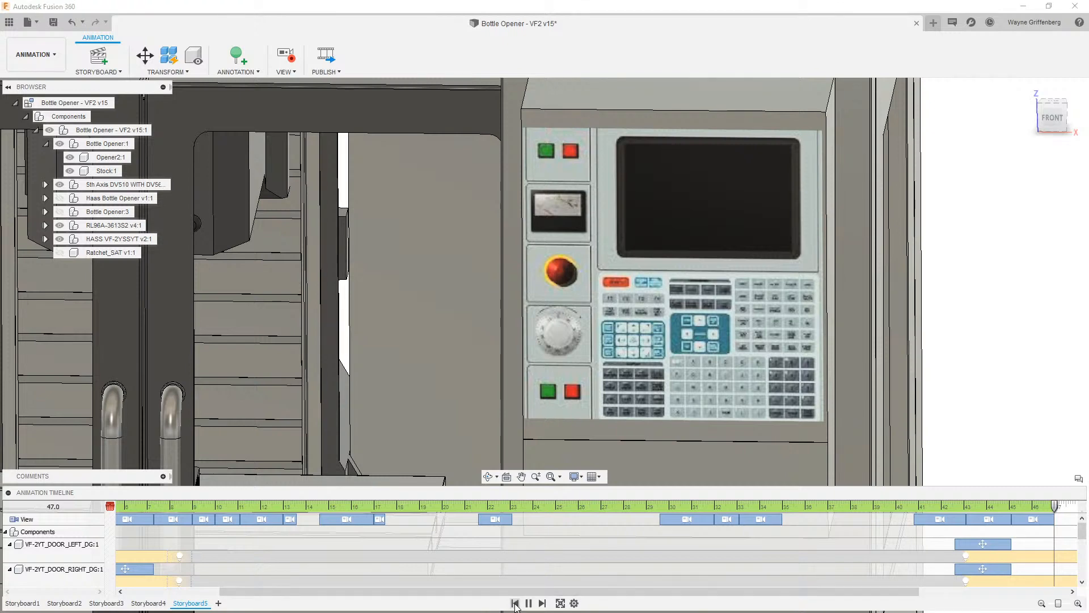
pyautogui.click(515, 604)
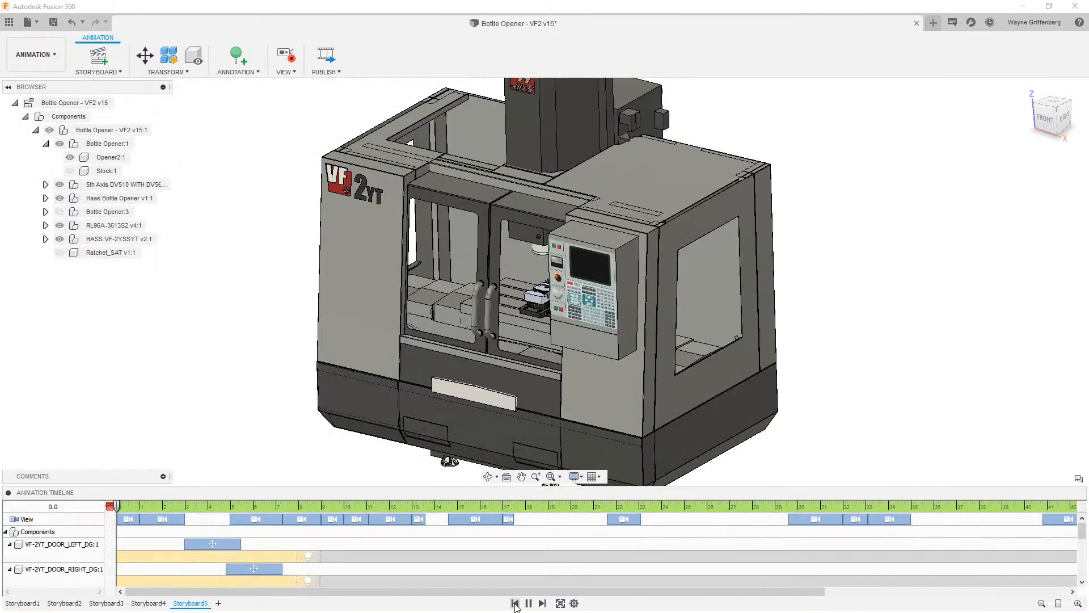
pyautogui.click(530, 603)
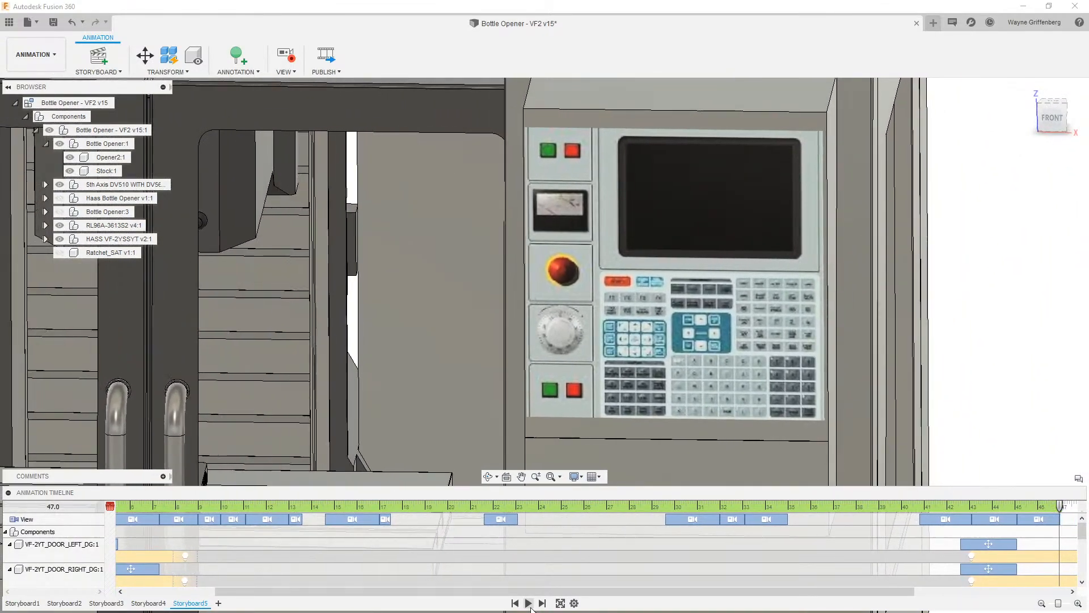
pyautogui.click(528, 603)
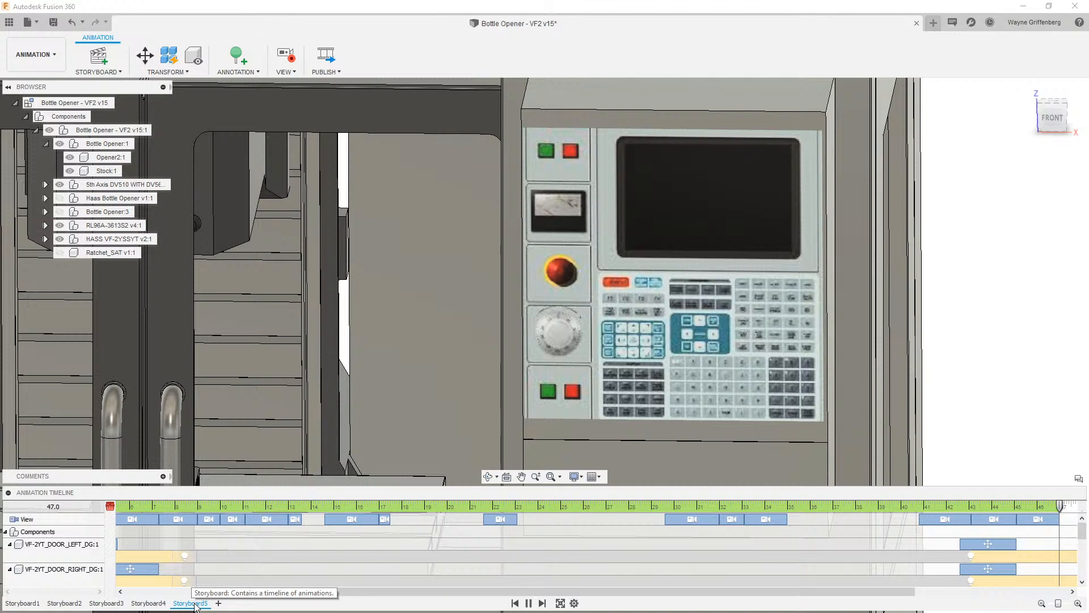
# - Switch to the Design workspace
pyautogui.click(34, 55)
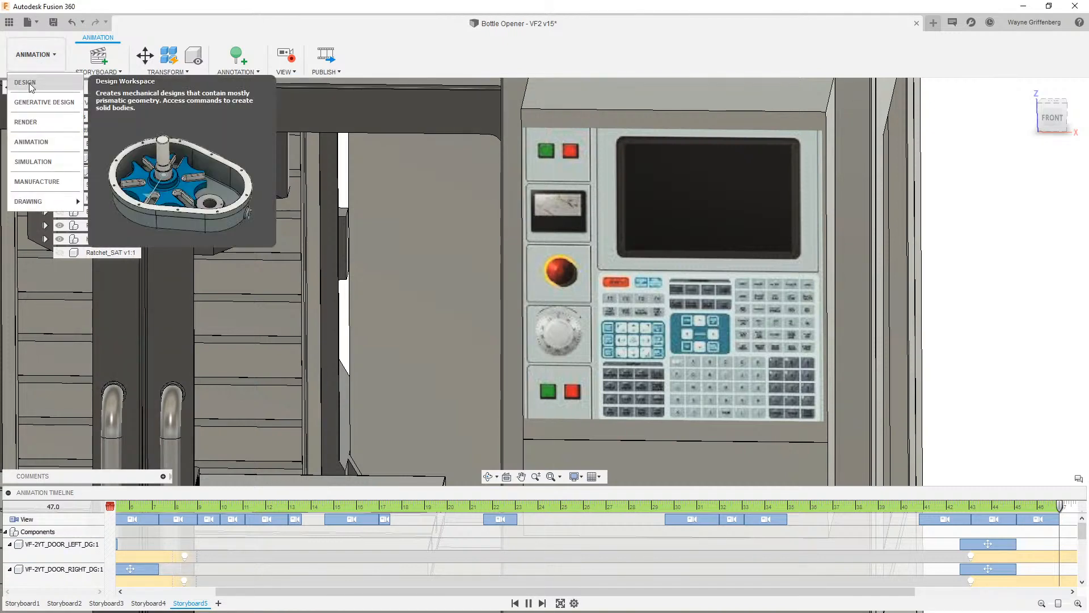
pyautogui.click(29, 84)
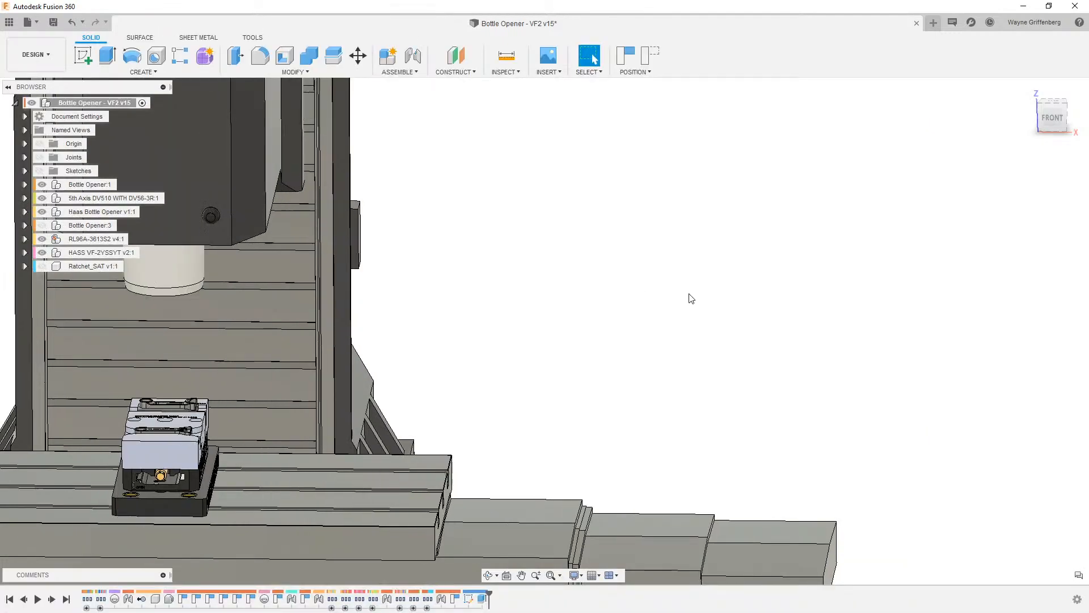
# - Offset the face of the fixture plate's center bore by 0.327 in
pyautogui.keyDown('shift'); pyautogui.moveTo(658, 294); pyautogui.dragTo(526, 301, button='middle'); pyautogui.keyUp('shift')
pyautogui.scroll(5, 525, 301)
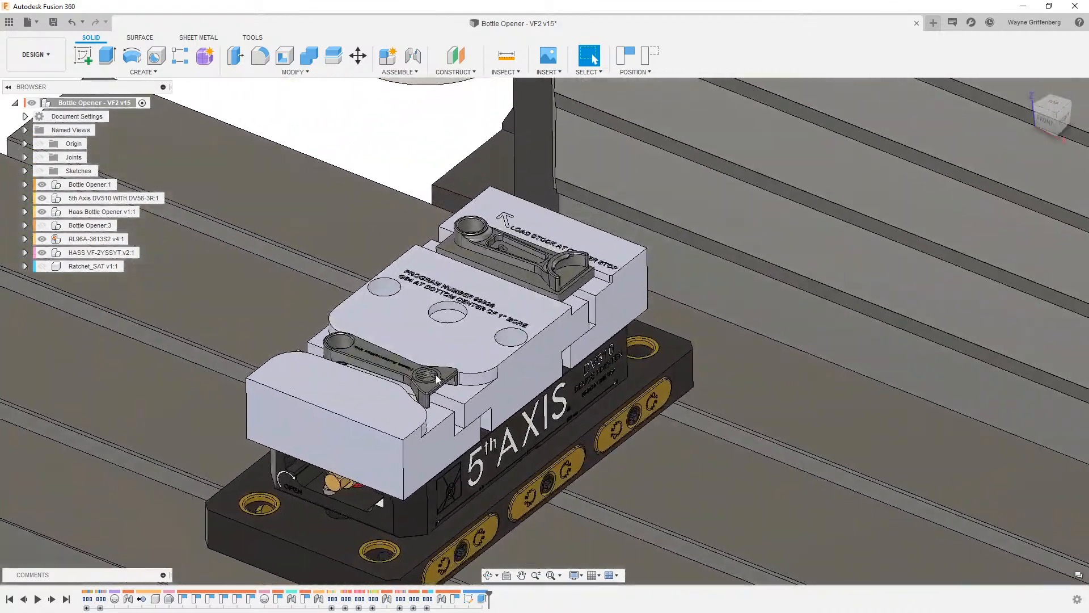
pyautogui.scroll(3, 474, 396)
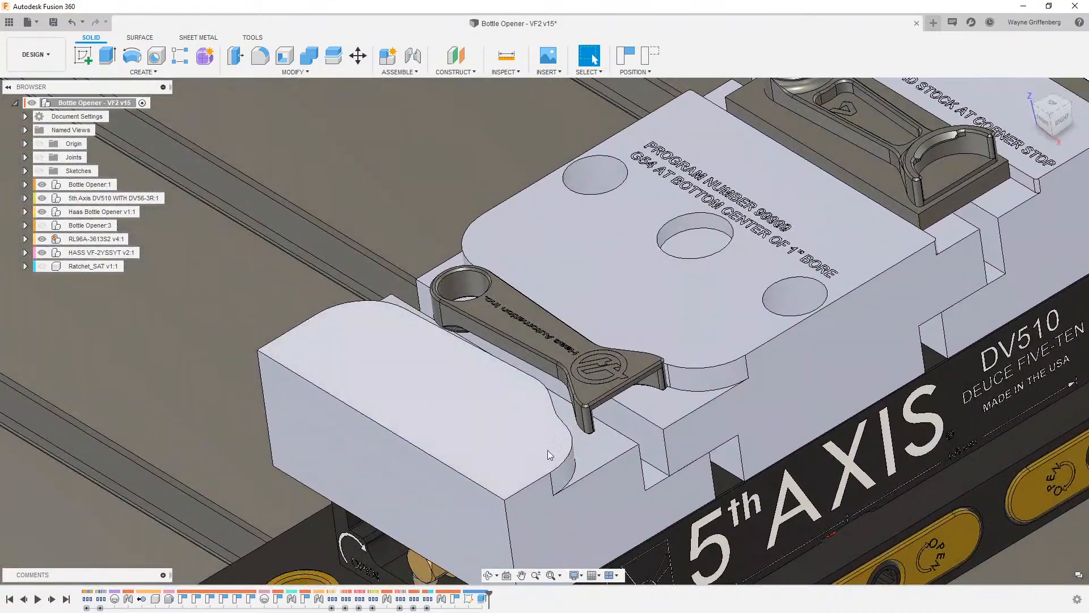
pyautogui.scroll(-5, 549, 454)
pyautogui.scroll(5, 613, 412)
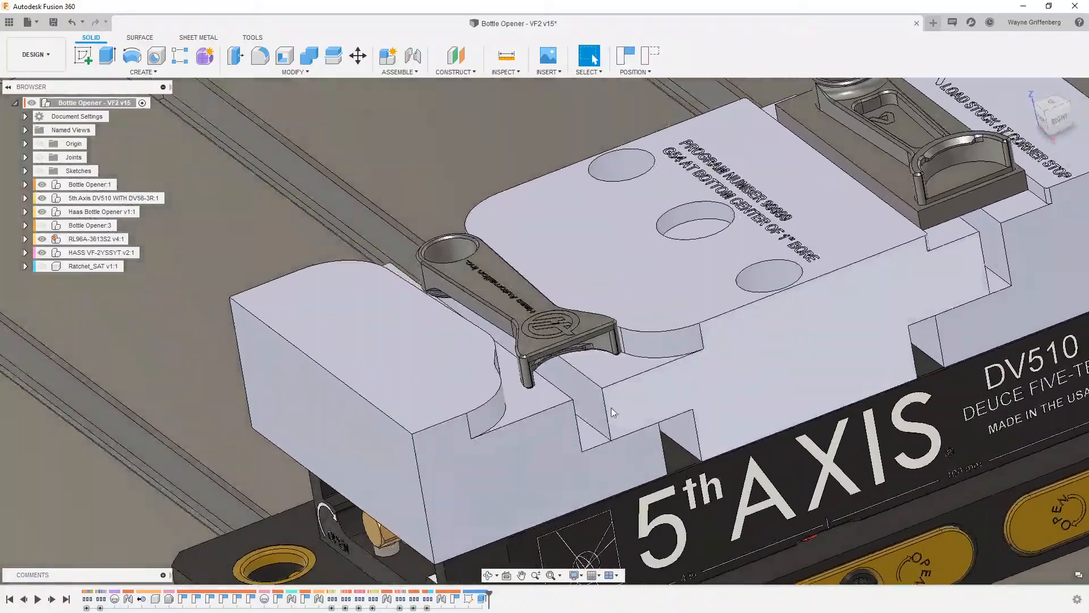
pyautogui.scroll(-3, 613, 413)
pyautogui.keyDown('shift'); pyautogui.moveTo(708, 438); pyautogui.dragTo(770, 198, button='middle'); pyautogui.keyUp('shift')
pyautogui.scroll(2, 771, 198)
pyautogui.scroll(6, 756, 275)
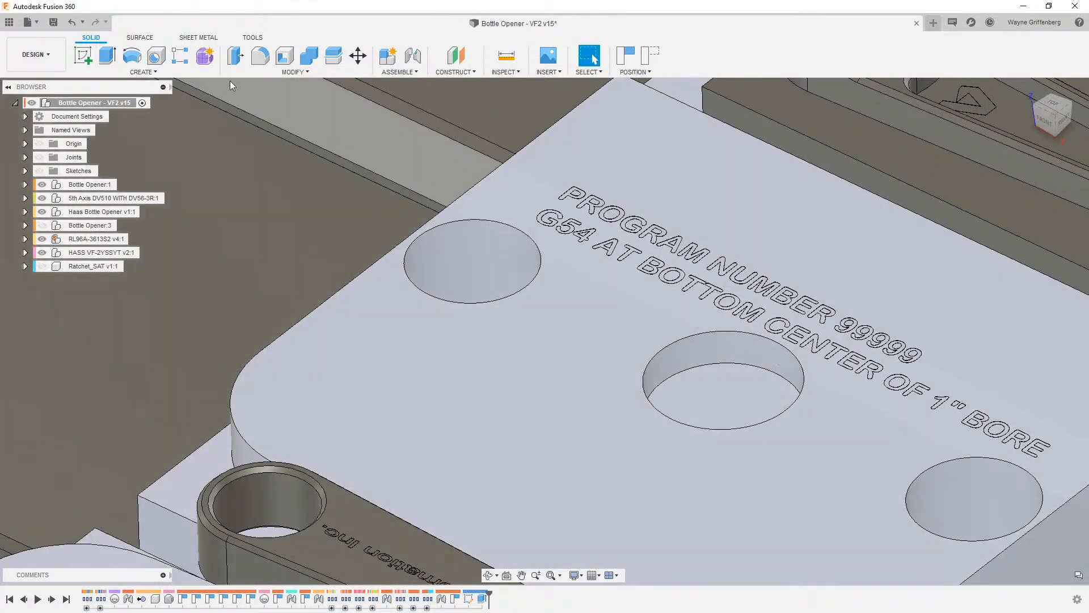
pyautogui.click(236, 55)
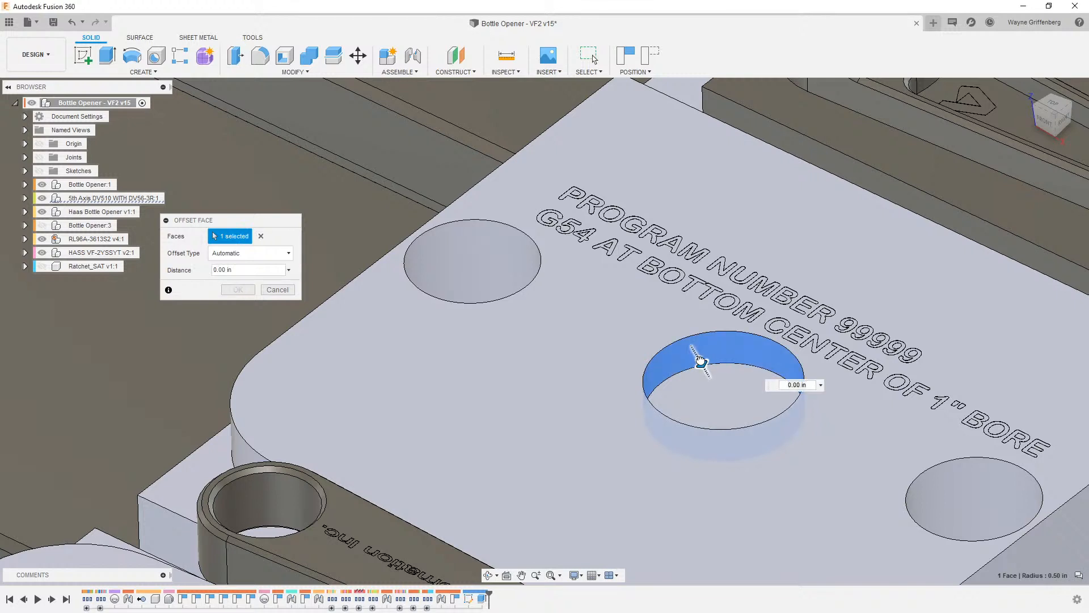
pyautogui.moveTo(702, 363); pyautogui.dragTo(718, 392)
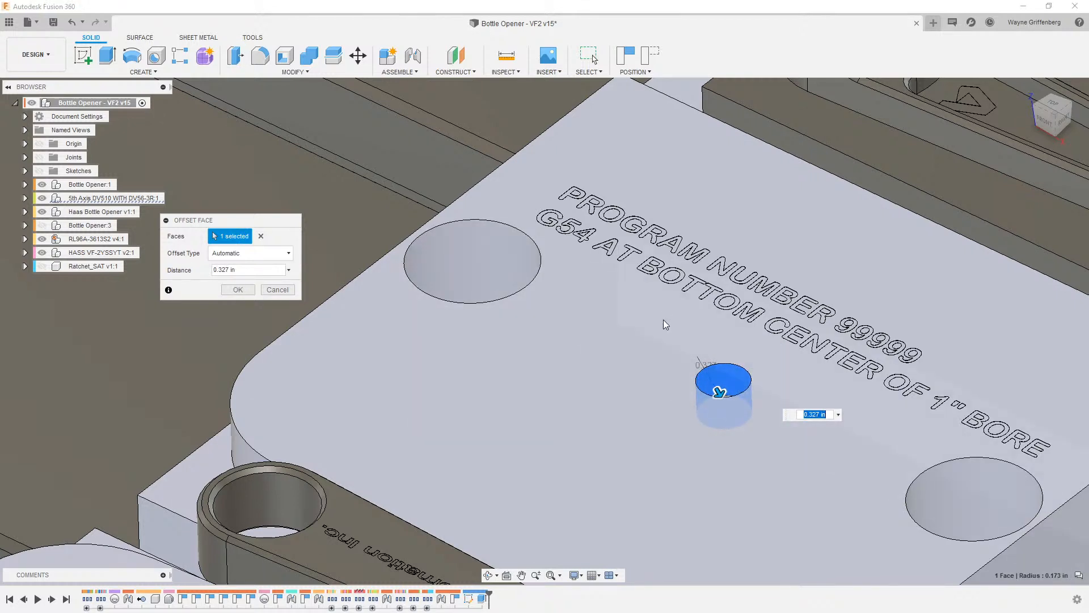
pyautogui.scroll(-2, 730, 459)
pyautogui.scroll(-2, 669, 313)
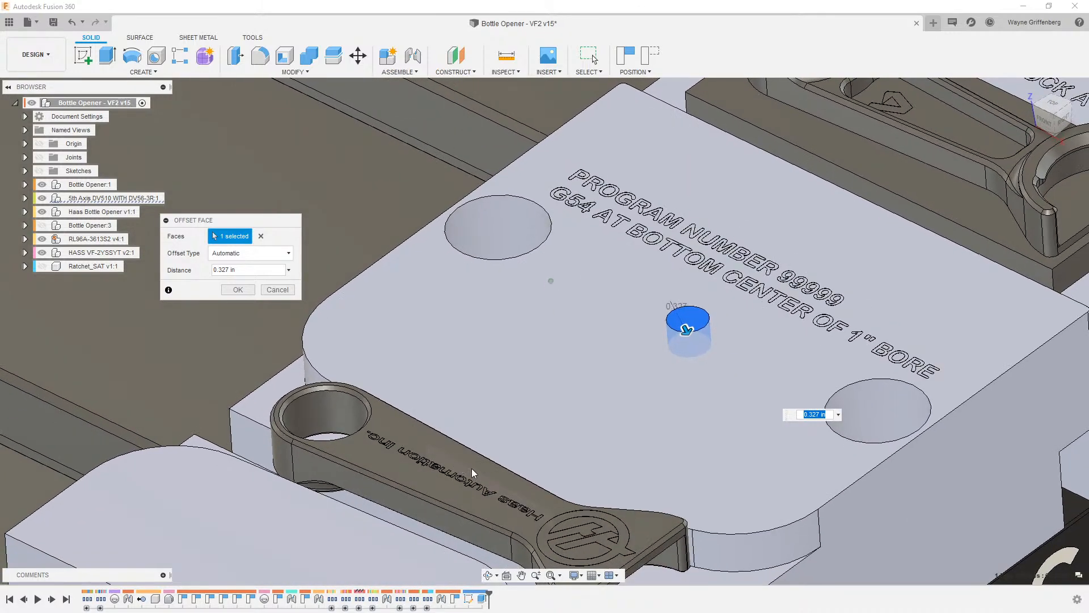
pyautogui.click(237, 289)
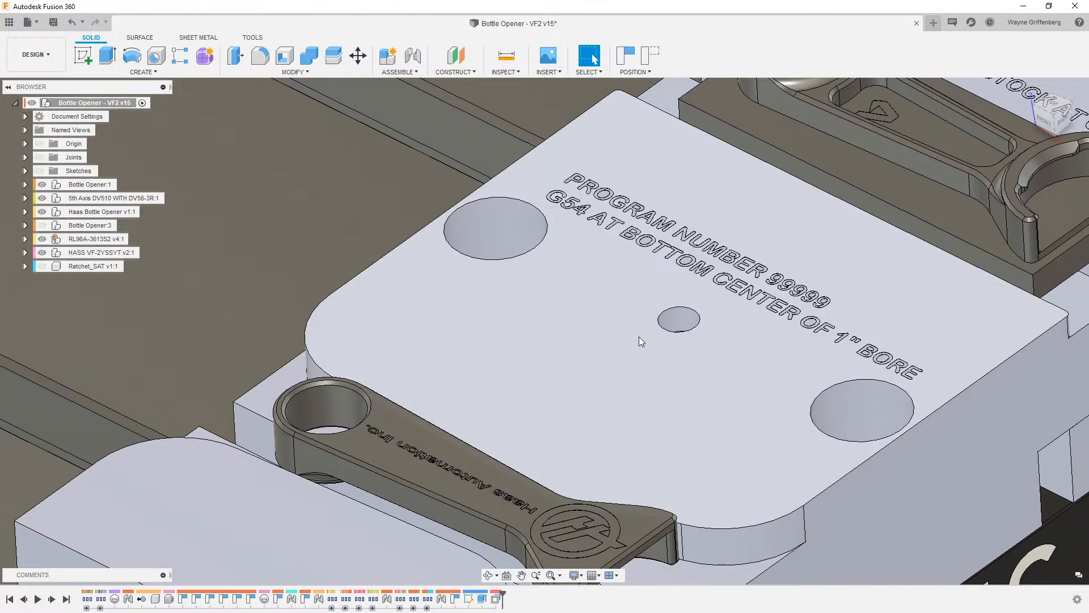
# - Return to the Animation workspace
pyautogui.scroll(-10, 639, 336)
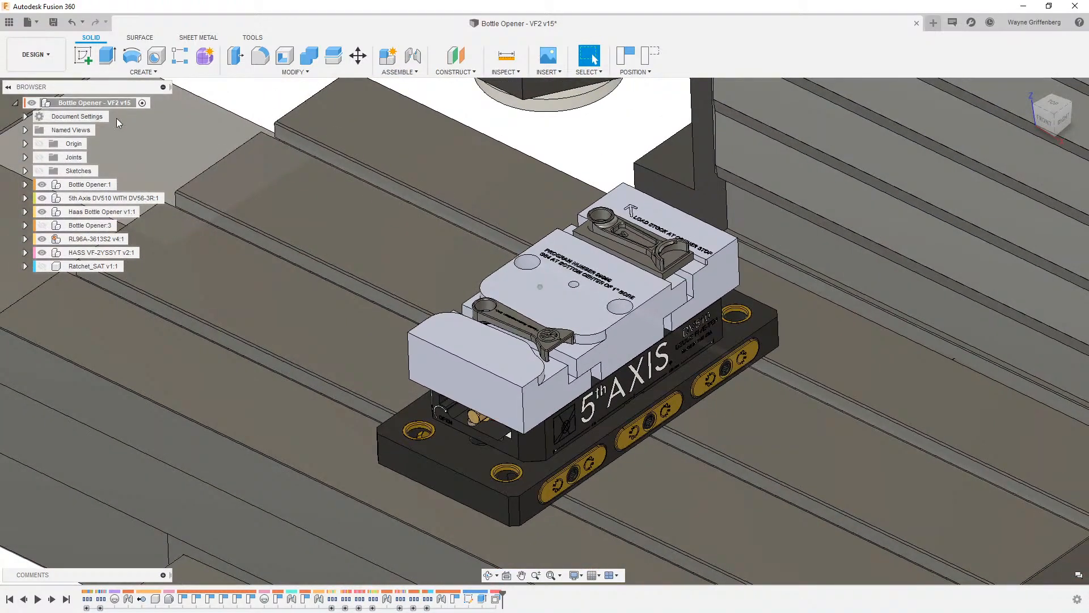
pyautogui.click(36, 54)
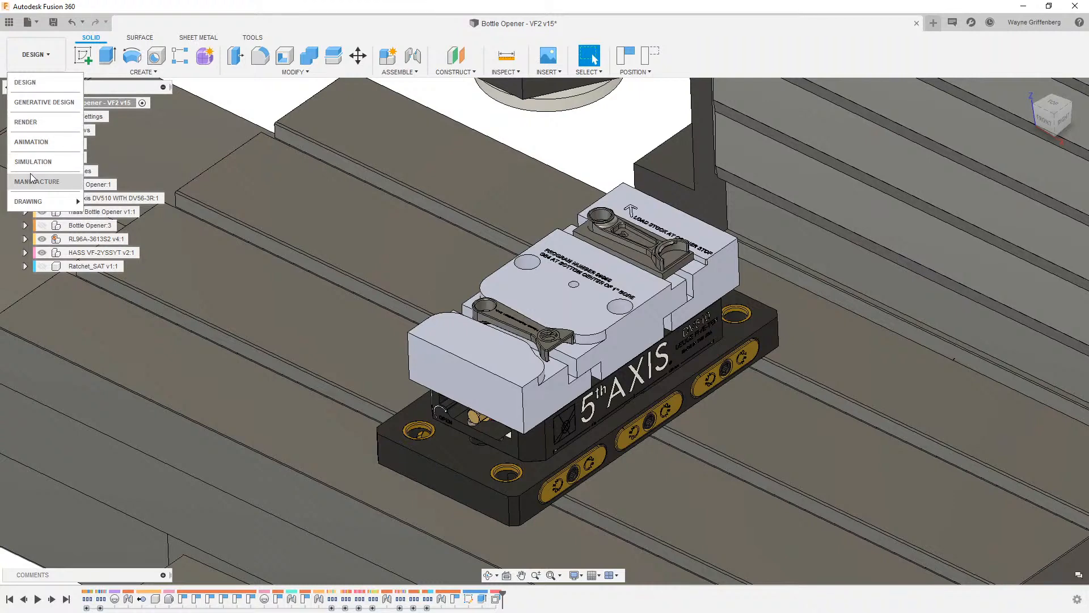
pyautogui.click(28, 142)
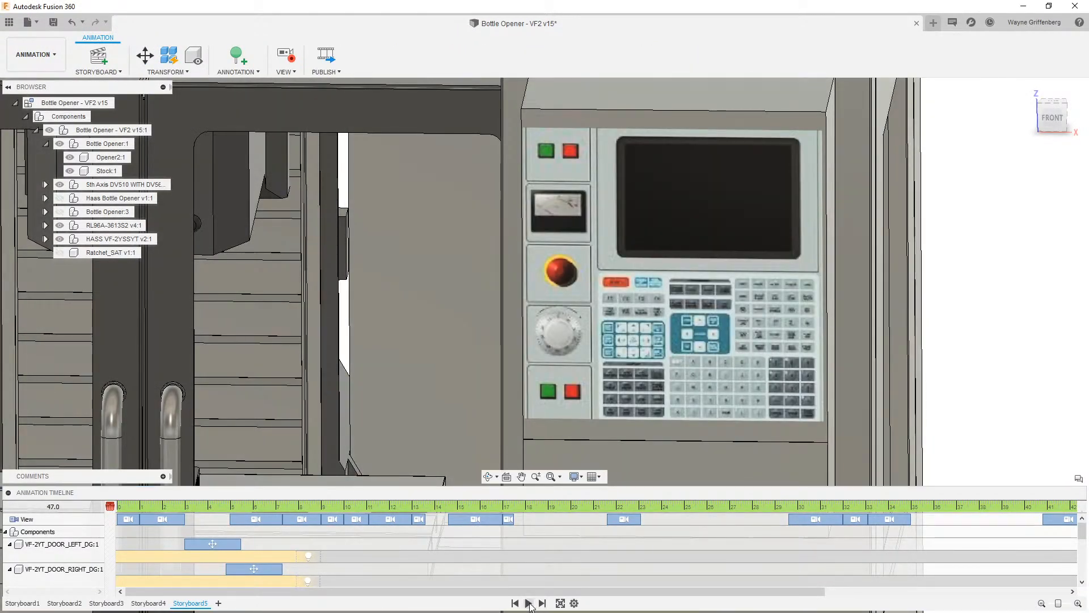
# - Play the storyboard animation again
pyautogui.click(529, 603)
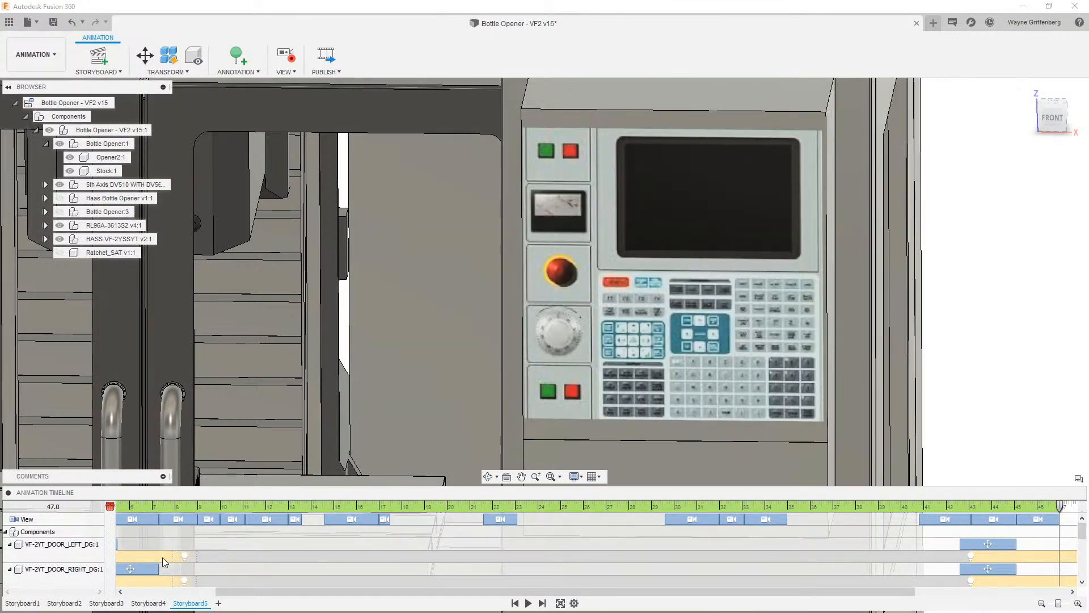
pyautogui.rightClick(193, 606)
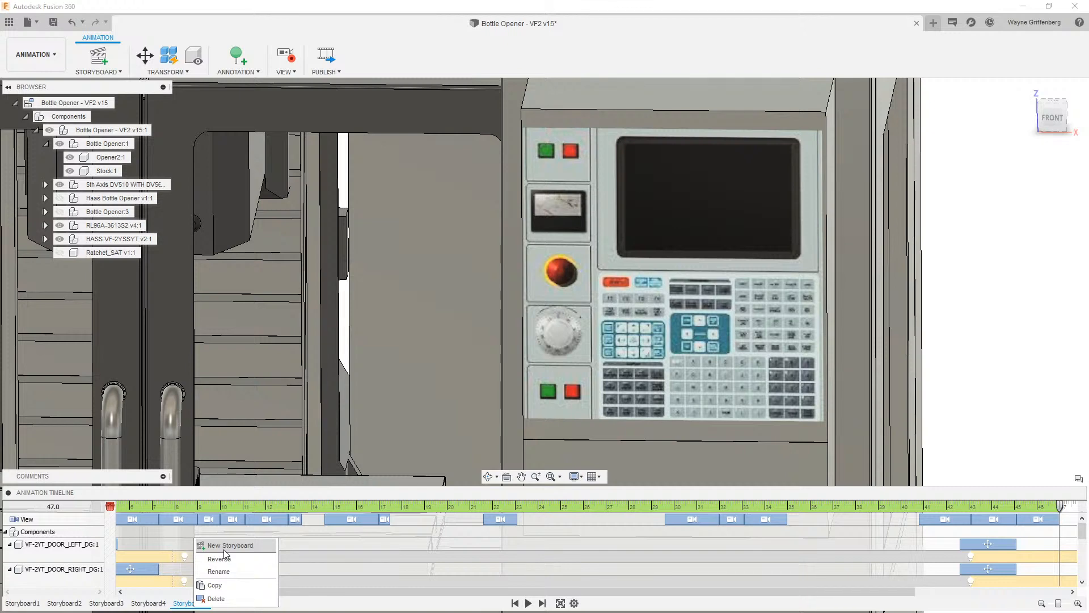
pyautogui.click(632, 608)
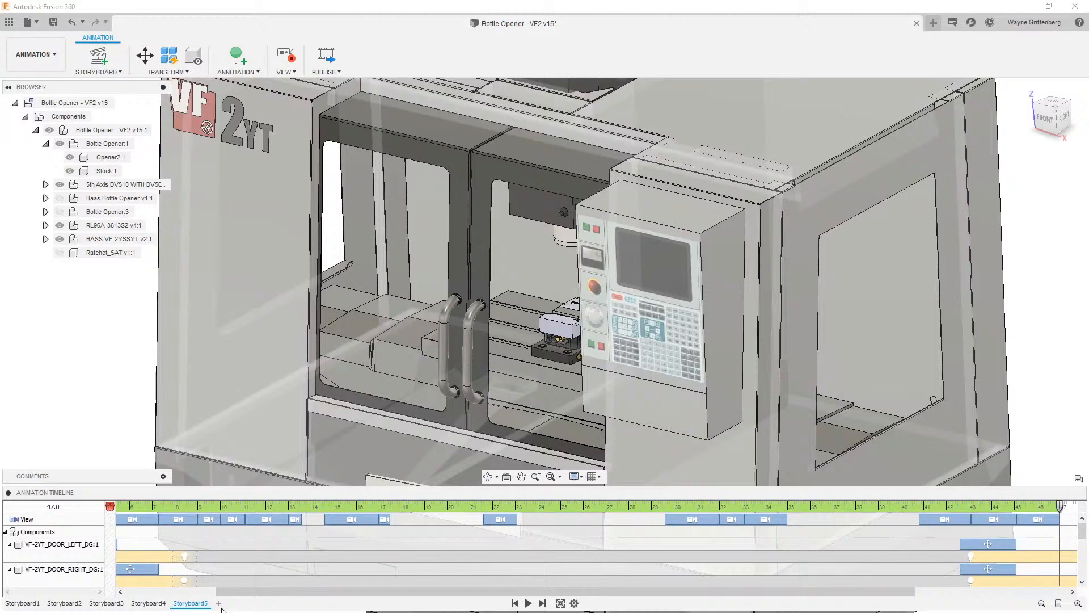
# - Create a new storyboard of type Clean
pyautogui.click(219, 604)
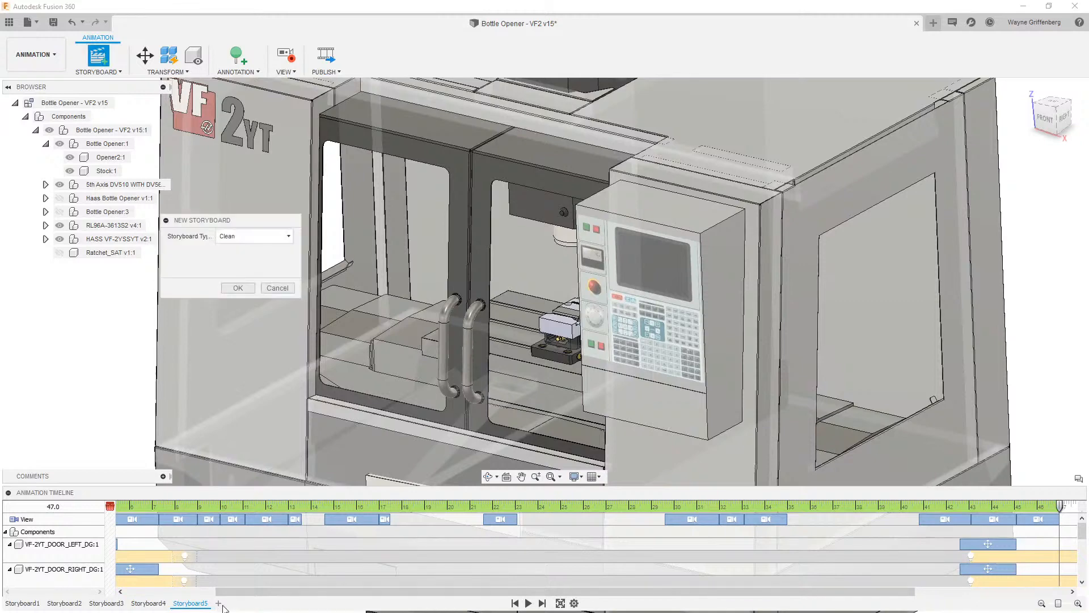
pyautogui.click(239, 289)
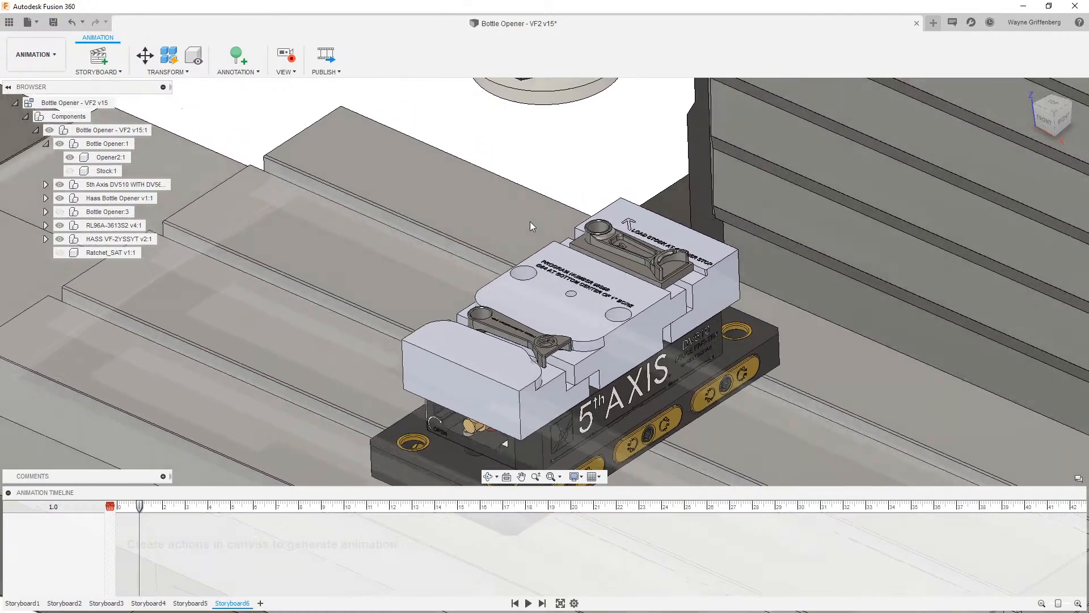
# - Manually explode the Opener2:1 part straight up out of the fixture with the Explosion Scale slider
pyautogui.keyDown('shift'); pyautogui.moveTo(530, 222); pyautogui.dragTo(522, 190, button='middle'); pyautogui.keyUp('shift')
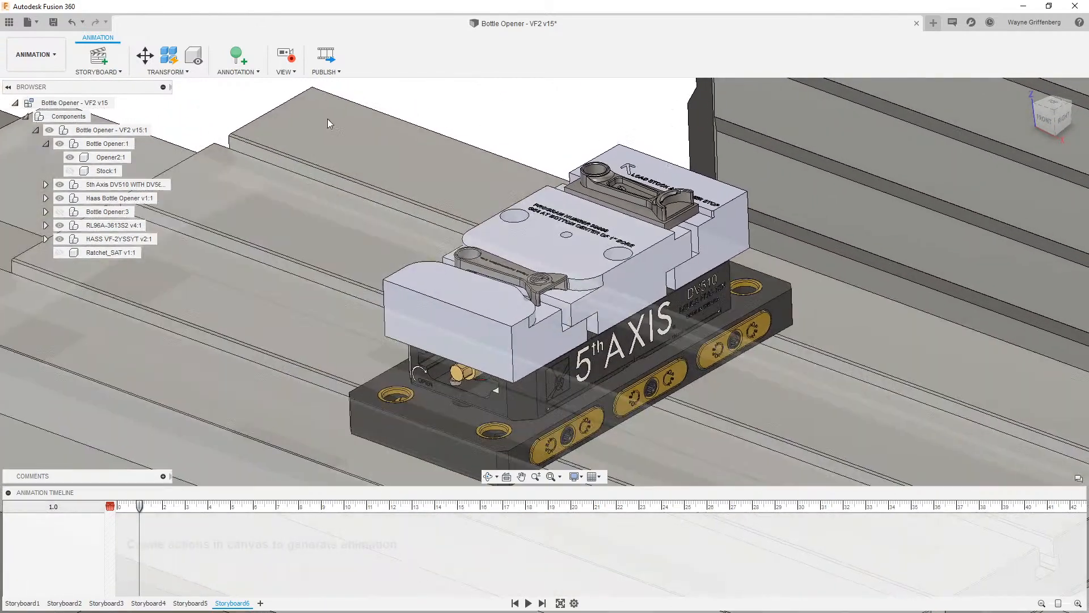
pyautogui.click(167, 72)
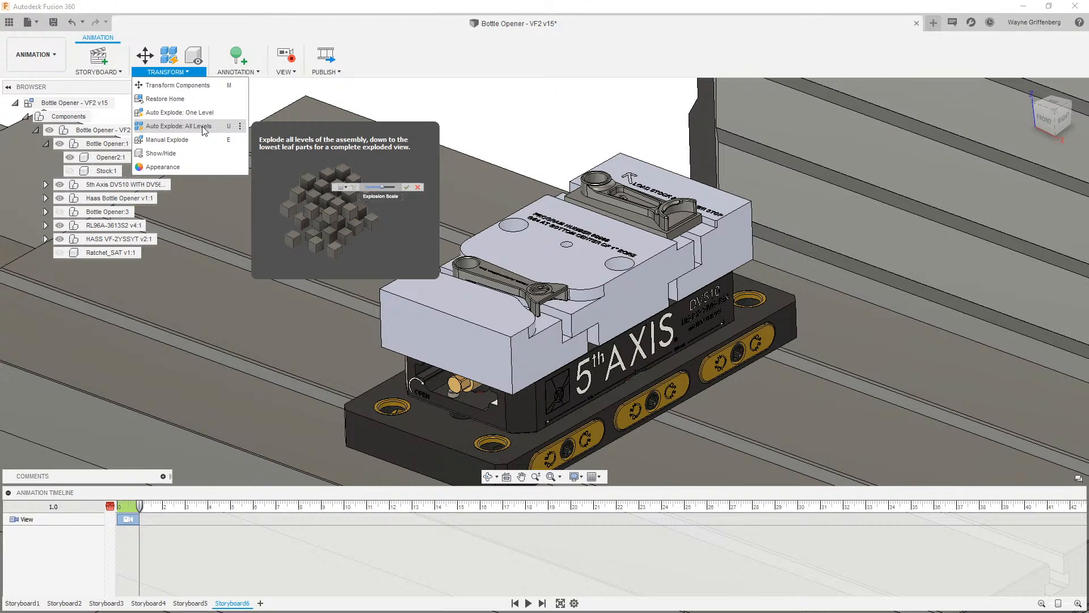
pyautogui.click(167, 140)
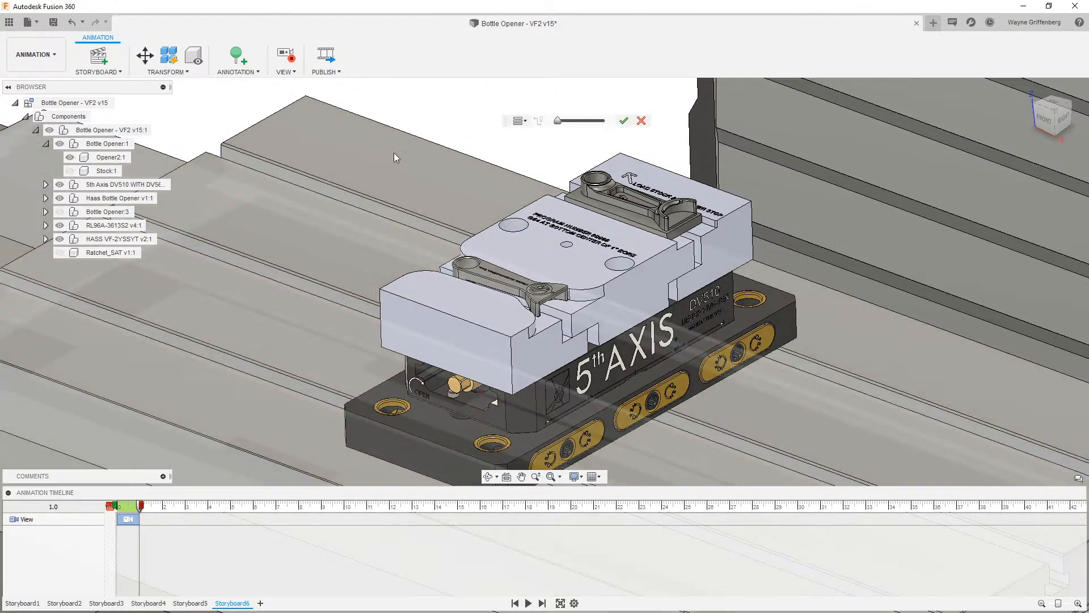
pyautogui.click(664, 210)
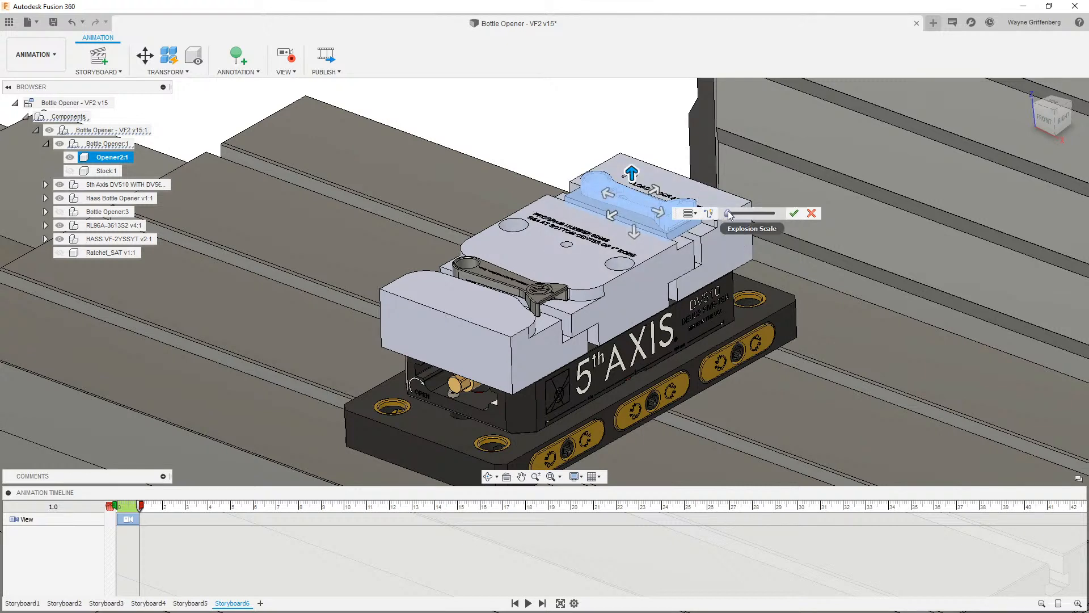
pyautogui.moveTo(729, 213); pyautogui.dragTo(764, 226)
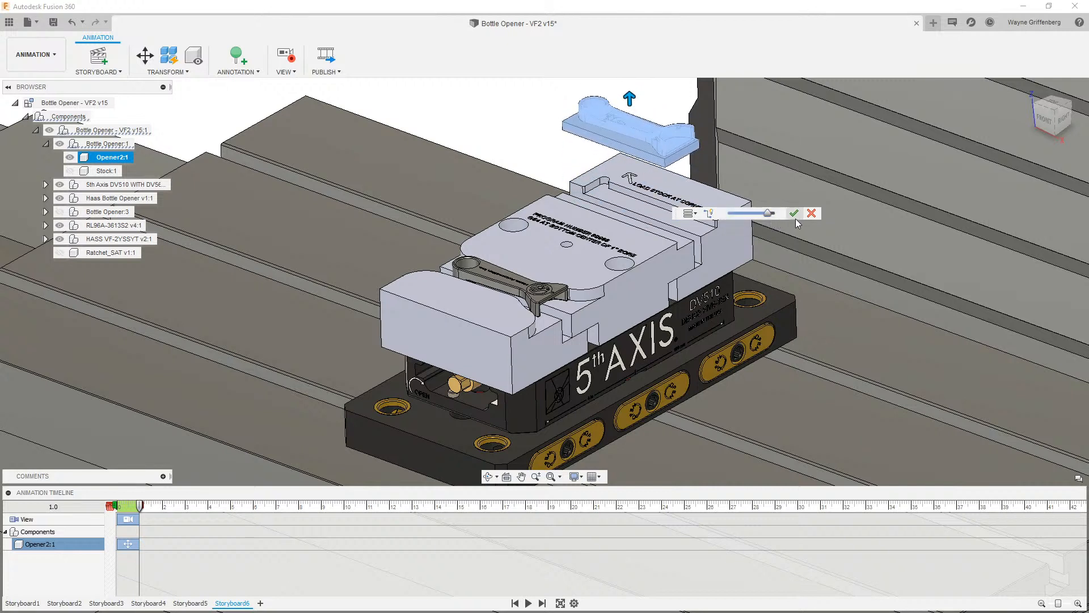
pyautogui.click(794, 213)
# - Manually explode the DV510-MJM:2 top jaw plate sideways away from the vise with the Explosion Scale slider
pyautogui.click(676, 204)
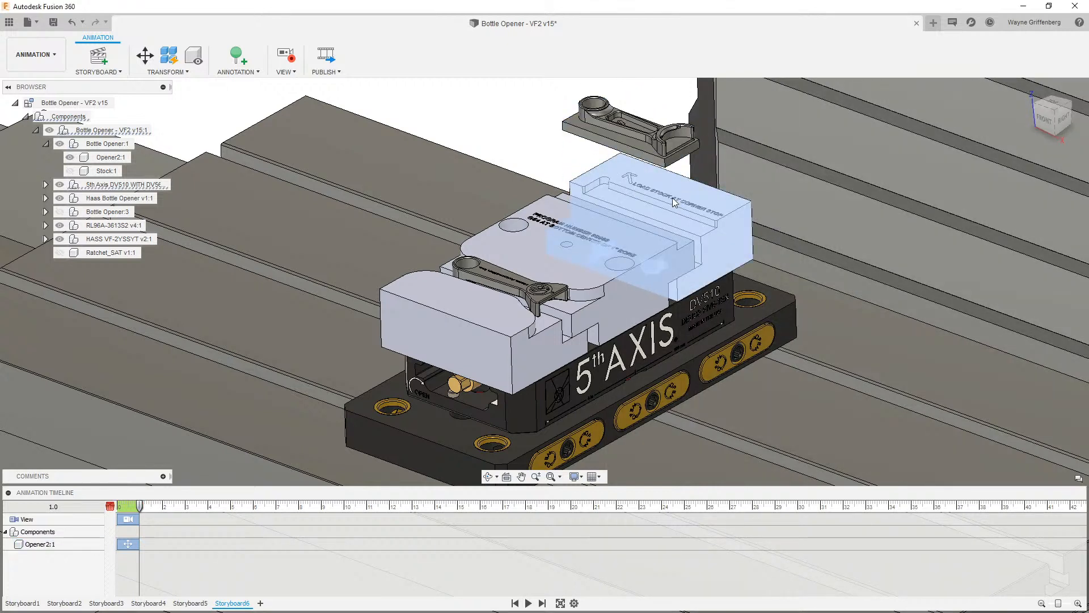
pyautogui.click(166, 71)
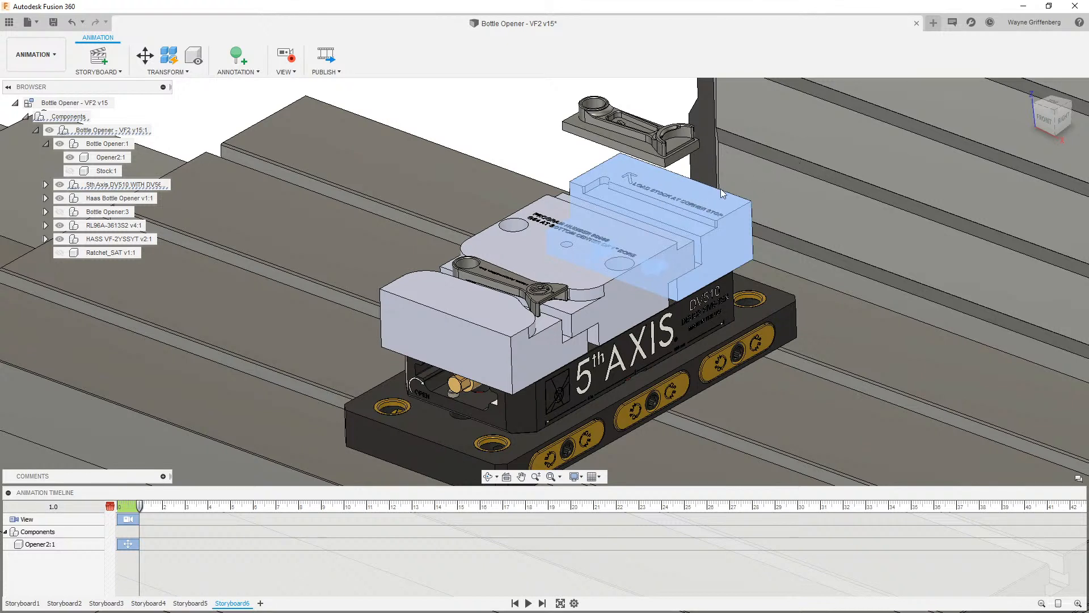
pyautogui.click(681, 206)
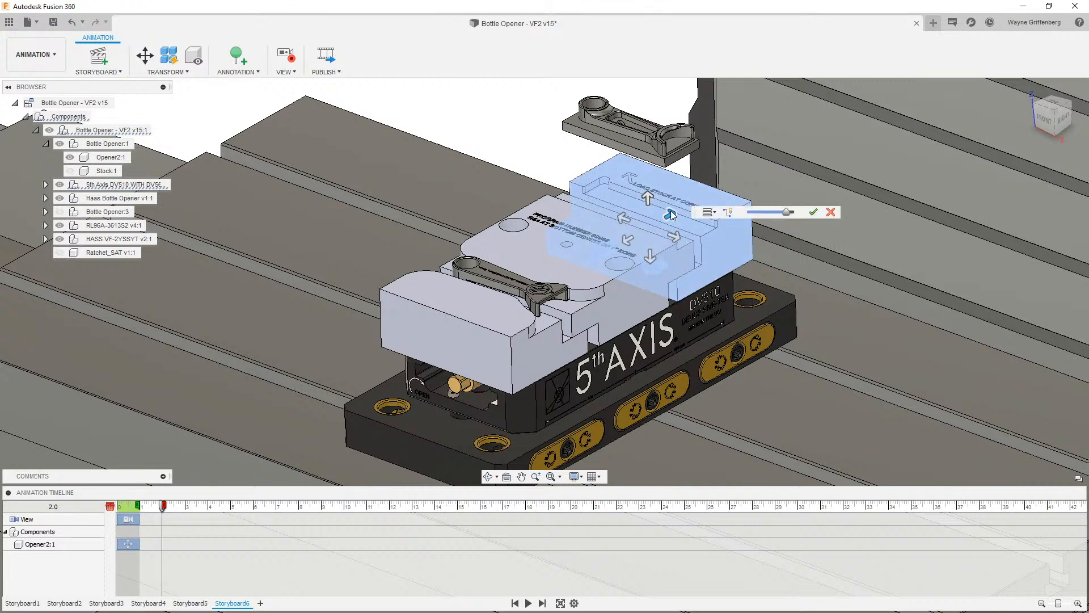
pyautogui.click(670, 214)
pyautogui.moveTo(786, 213); pyautogui.dragTo(764, 218)
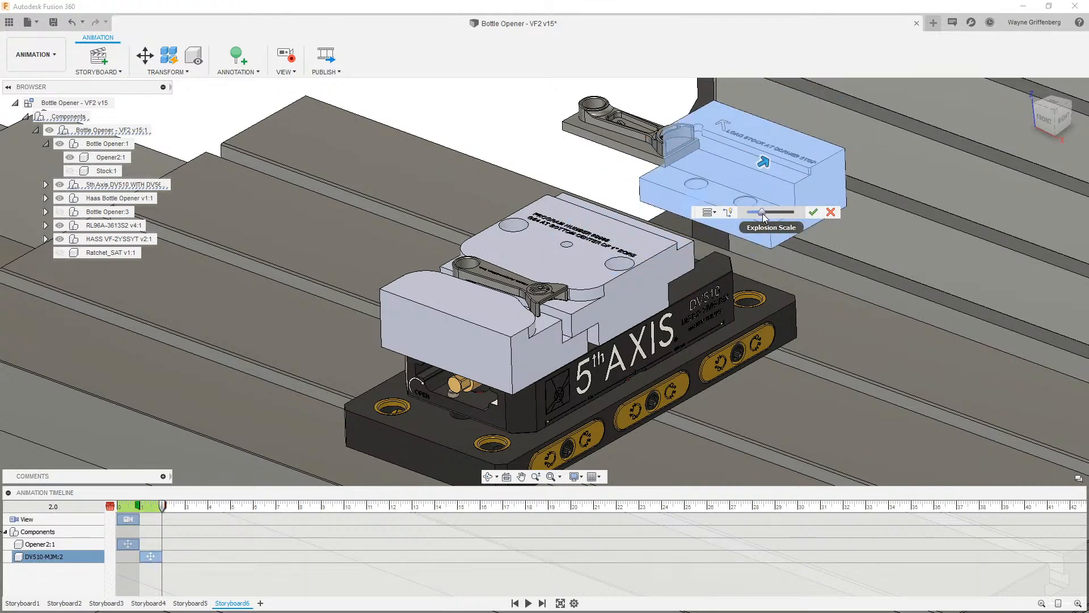
pyautogui.click(813, 211)
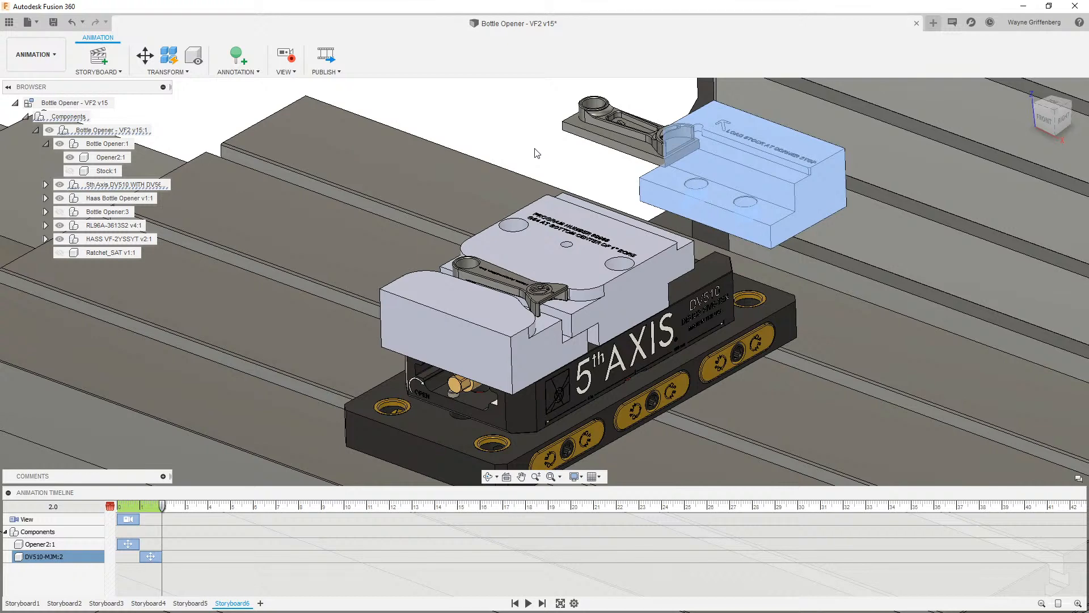
pyautogui.click(537, 154)
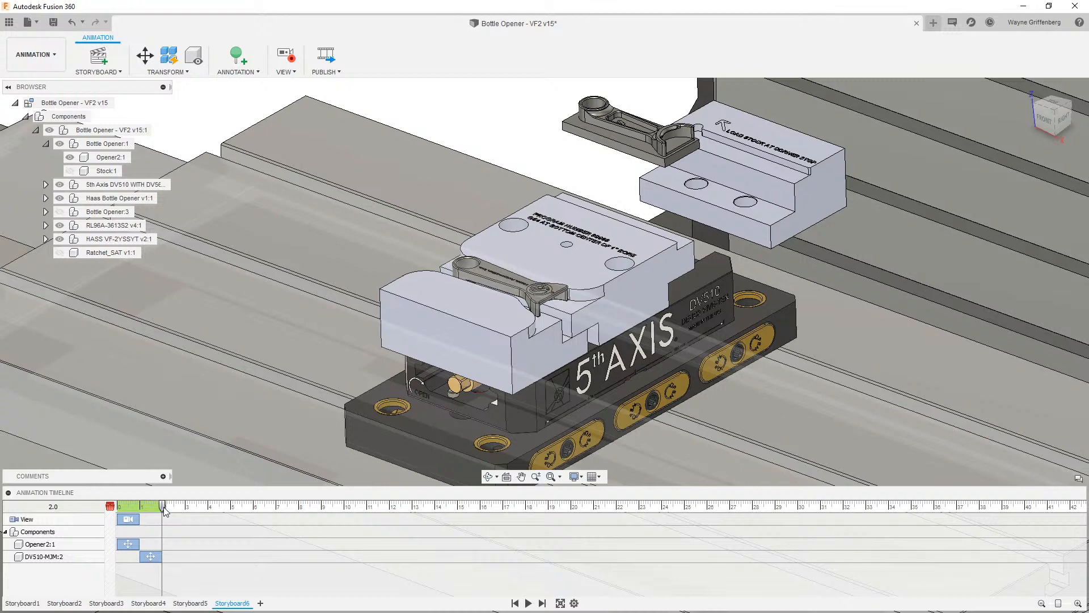
# - Rewind Storyboard6 to the start and switch back to Storyboard5
pyautogui.moveTo(163, 506); pyautogui.dragTo(110, 507)
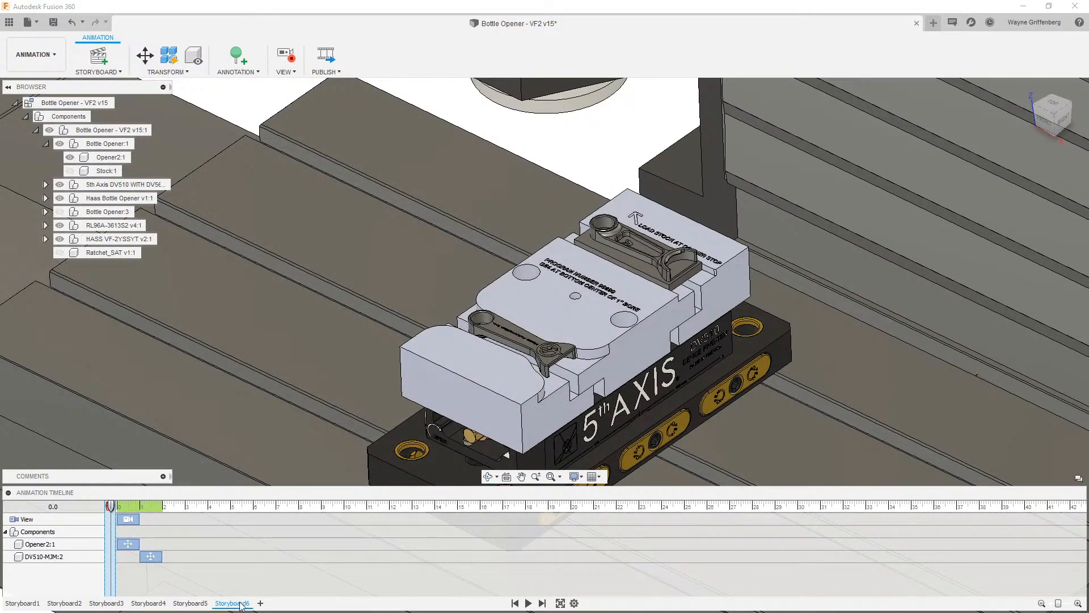
pyautogui.click(242, 606)
pyautogui.click(200, 603)
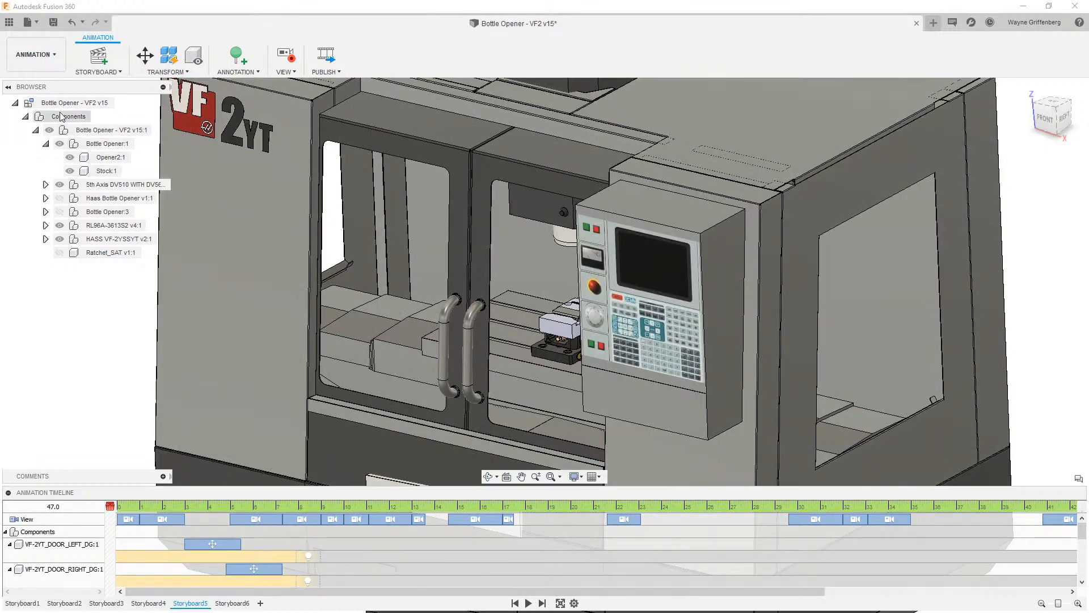
# - Switch to the Design workspace
pyautogui.click(38, 65)
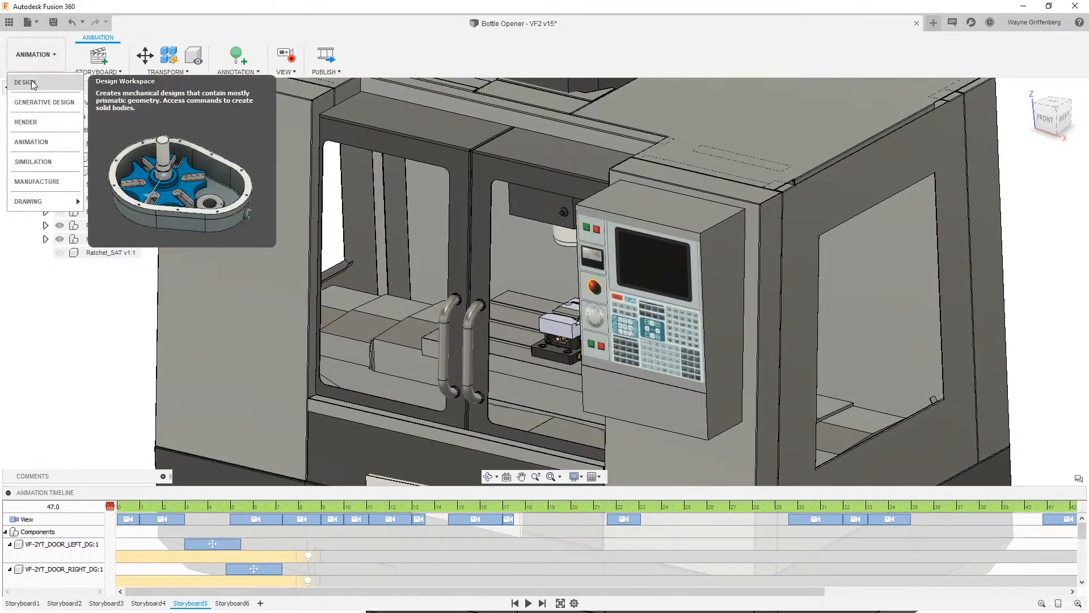
pyautogui.click(26, 83)
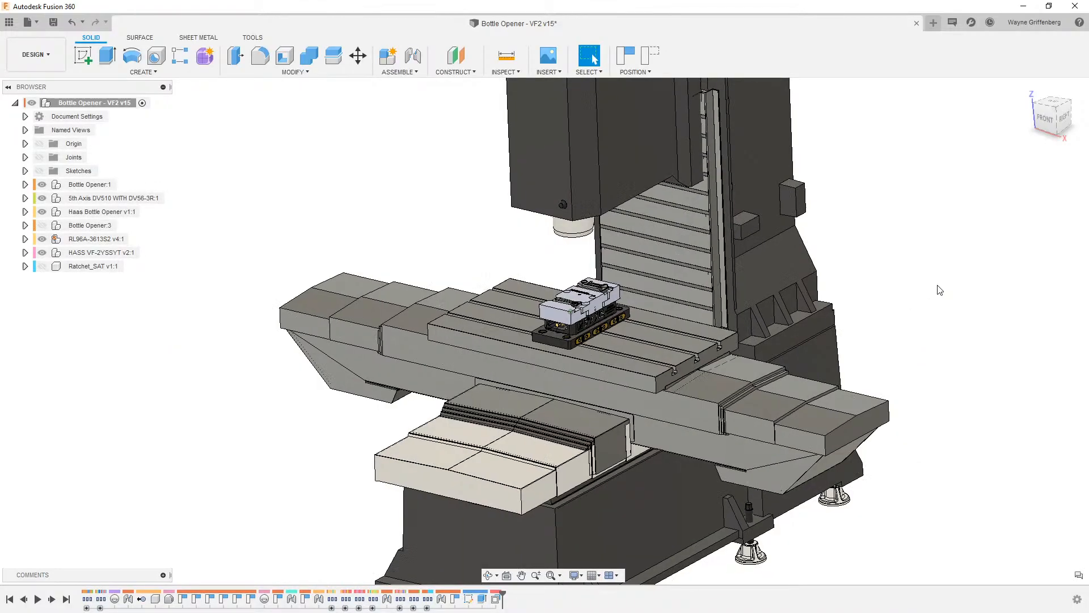